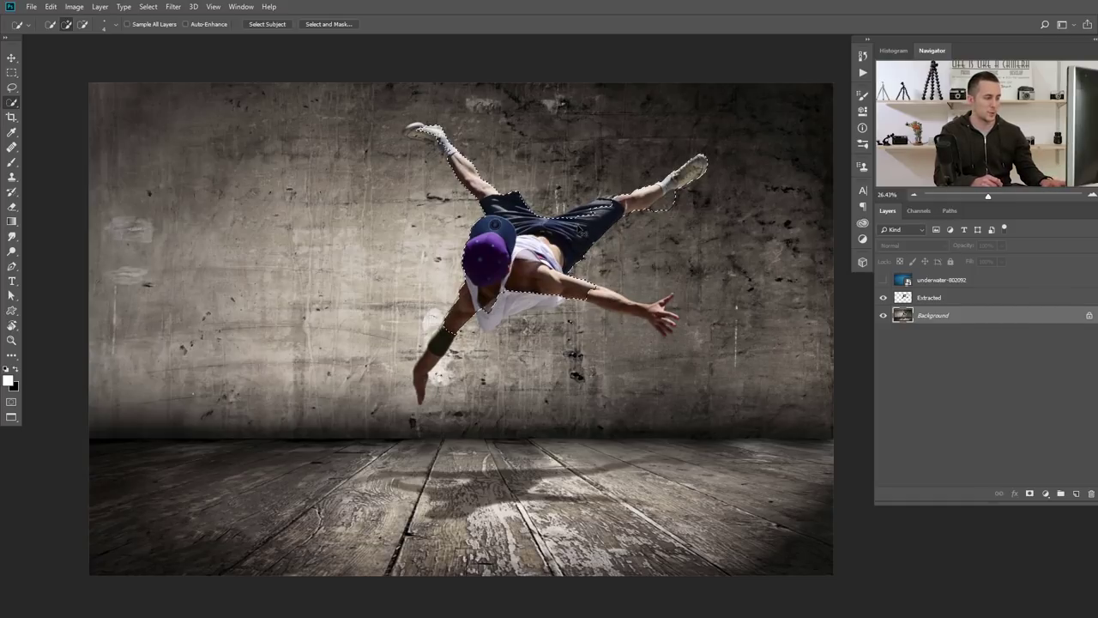
{"action": "scroll", "coordinate": [558, 249], "scroll_direction": "up", "scroll_amount": 2}
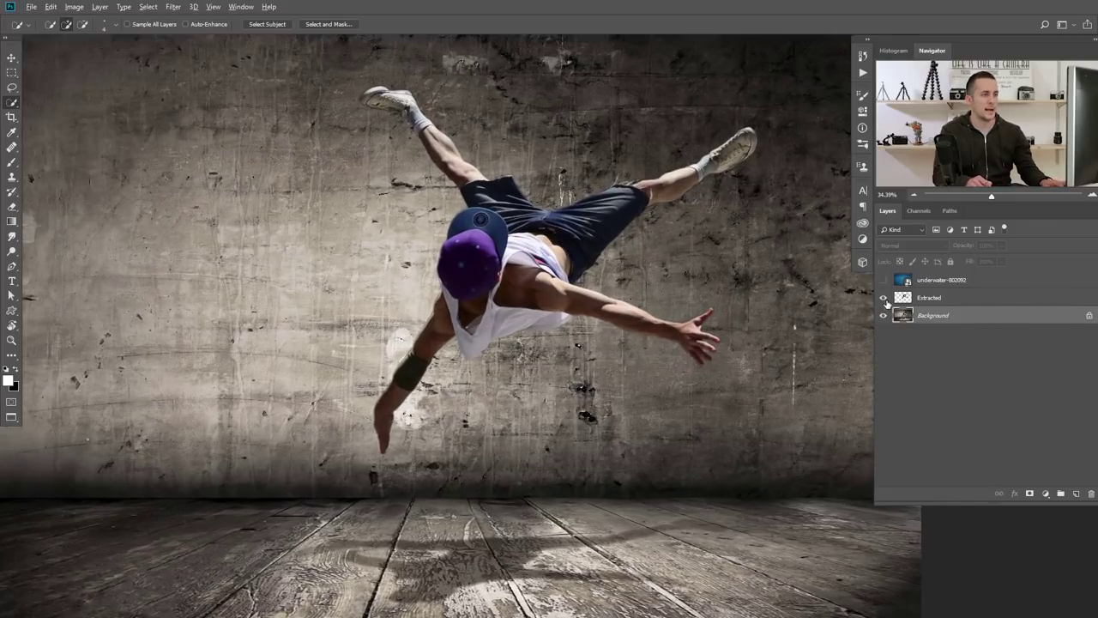
{"action": "left_click", "coordinate": [883, 315]}
{"action": "scroll", "coordinate": [437, 161], "scroll_direction": "up", "scroll_amount": 5}
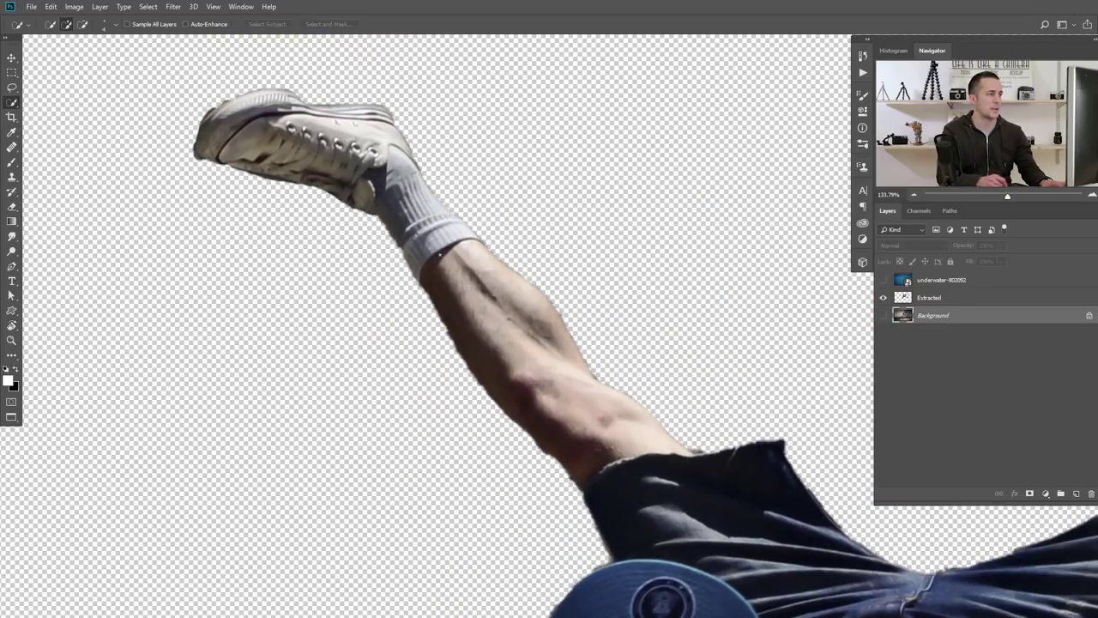
{"action": "left_click_drag", "start_coordinate": [504, 342], "coordinate": [385, 147]}
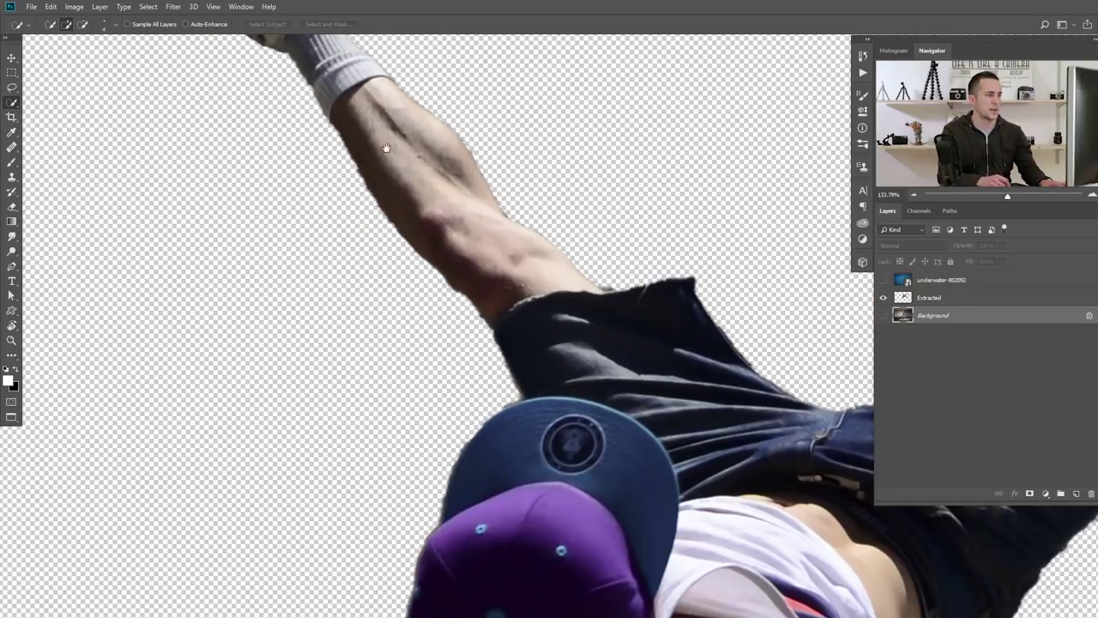
{"action": "left_click_drag", "start_coordinate": [603, 312], "coordinate": [441, 213]}
{"action": "left_click_drag", "start_coordinate": [616, 269], "coordinate": [480, 300]}
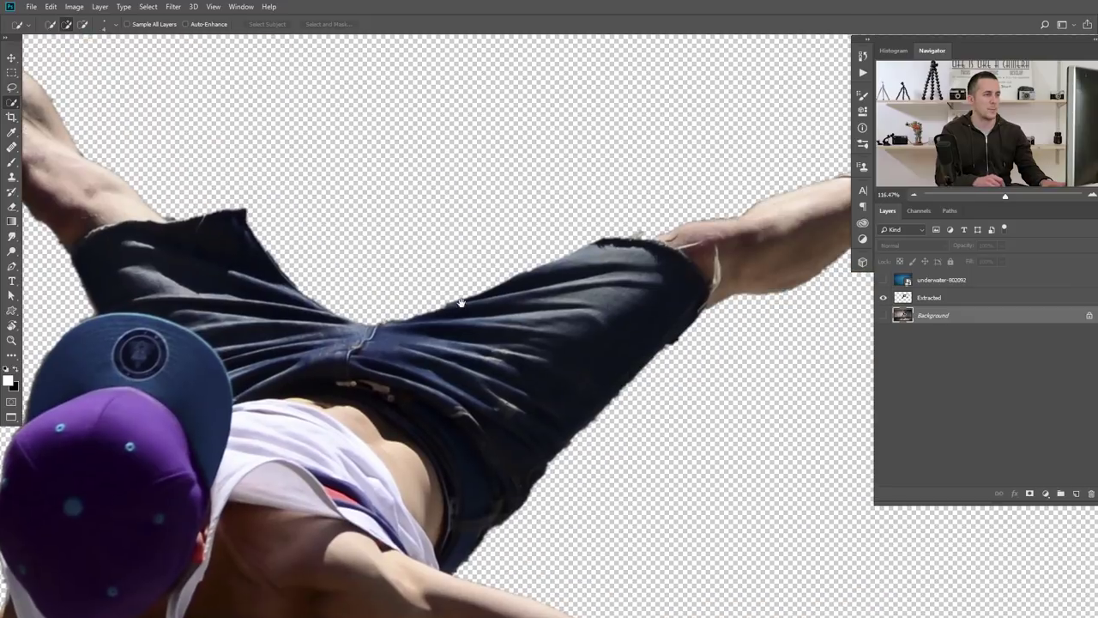
{"action": "scroll", "coordinate": [578, 247], "scroll_direction": "down", "scroll_amount": 1}
{"action": "scroll", "coordinate": [578, 247], "scroll_direction": "down", "scroll_amount": 5}
{"action": "scroll", "coordinate": [566, 243], "scroll_direction": "up", "scroll_amount": 3}
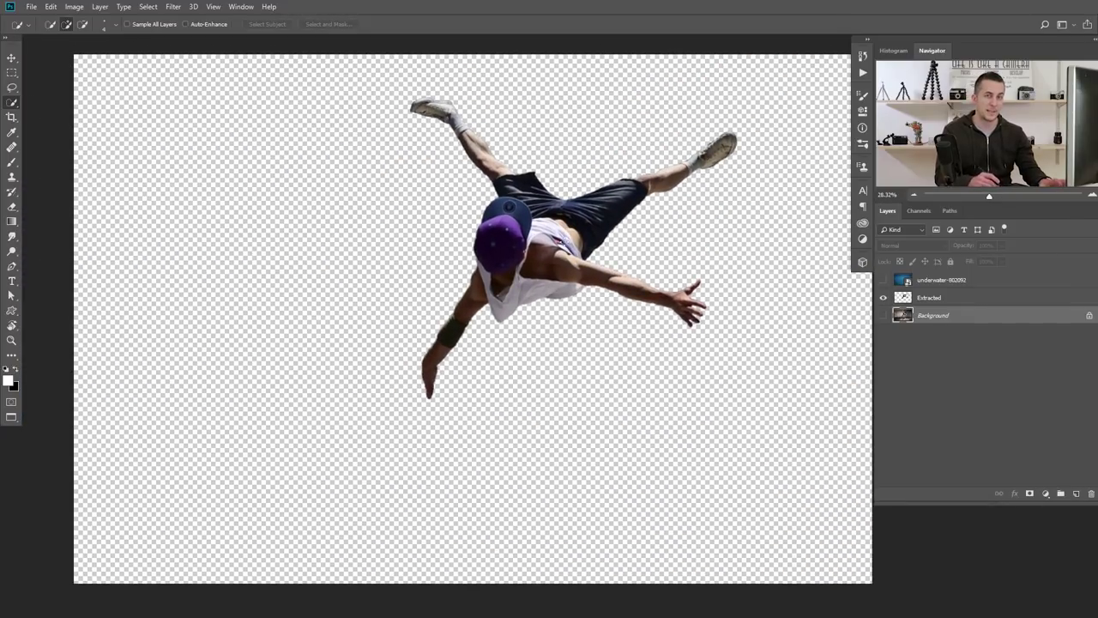
{"action": "left_click", "coordinate": [882, 315]}
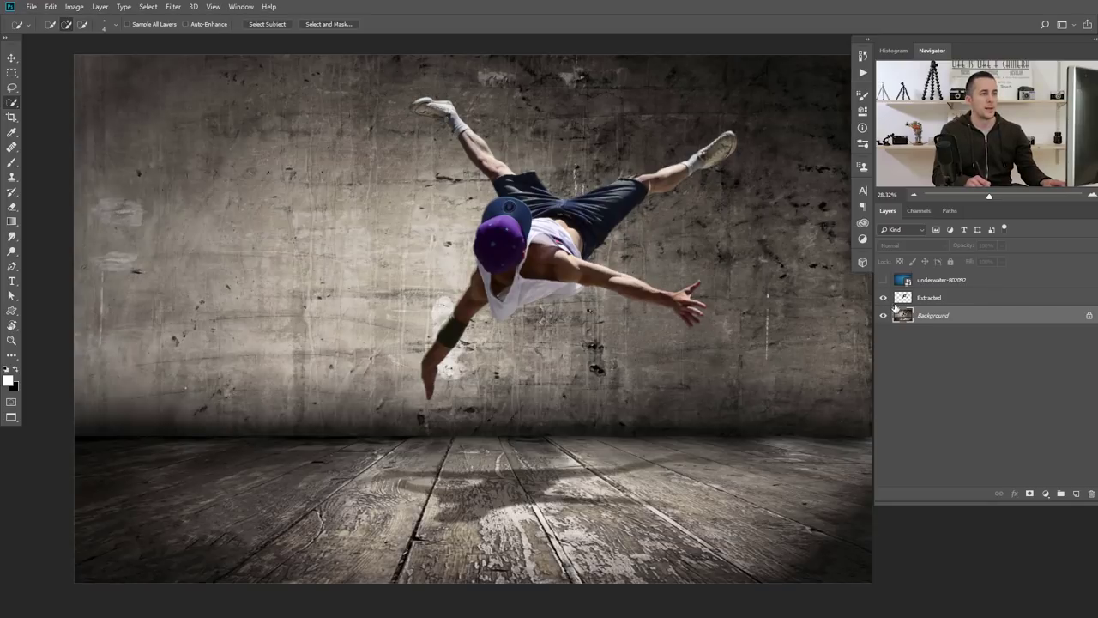
Duplicate the Extracted dancer layer, name the copy B&W, and make further copies of it
{"action": "left_click", "coordinate": [909, 300]}
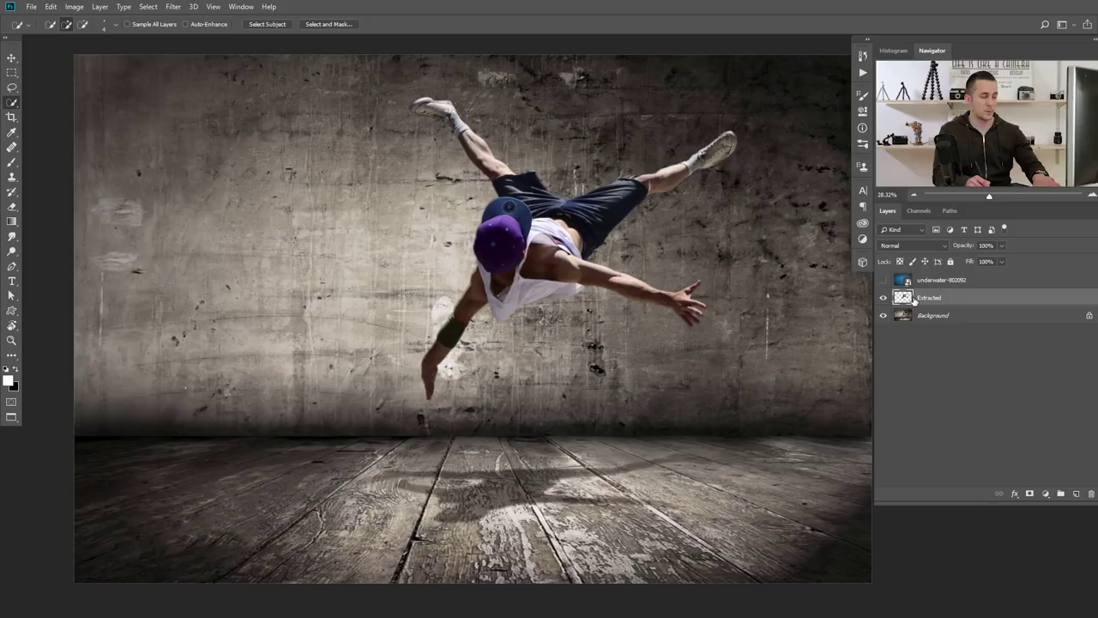
{"action": "key", "text": "ctrl+j"}
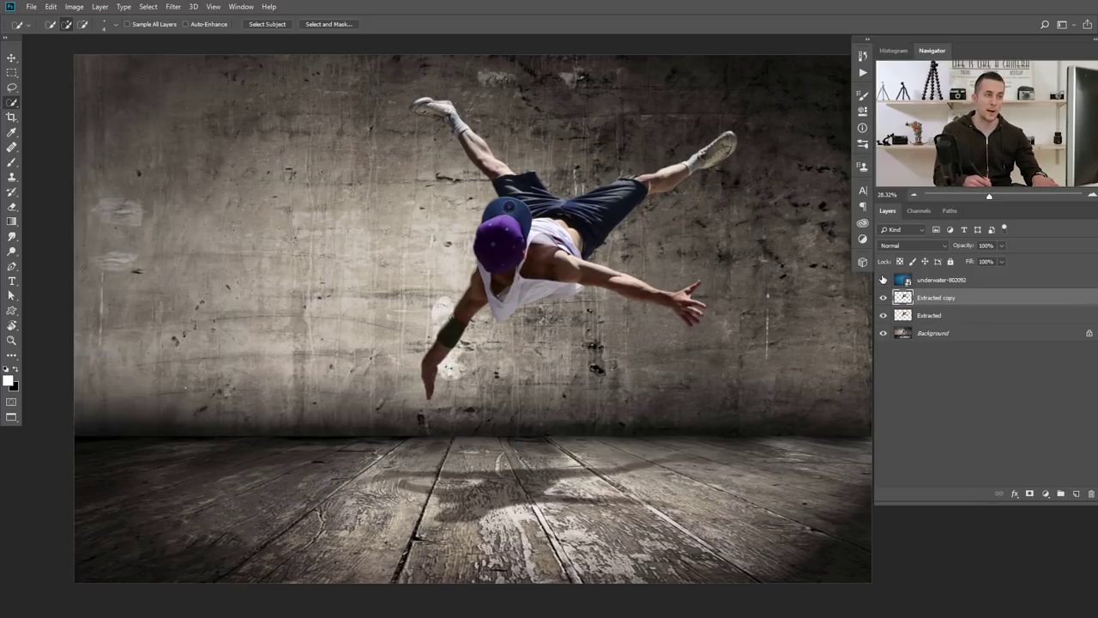
{"action": "double_click", "coordinate": [932, 297]}
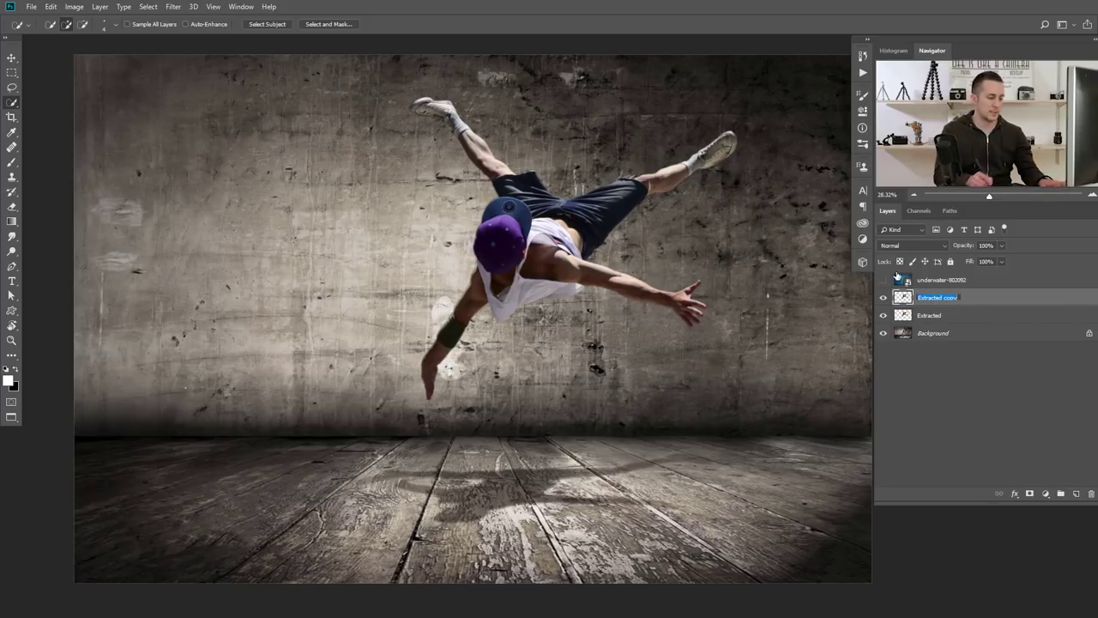
{"action": "key", "text": "Return"}
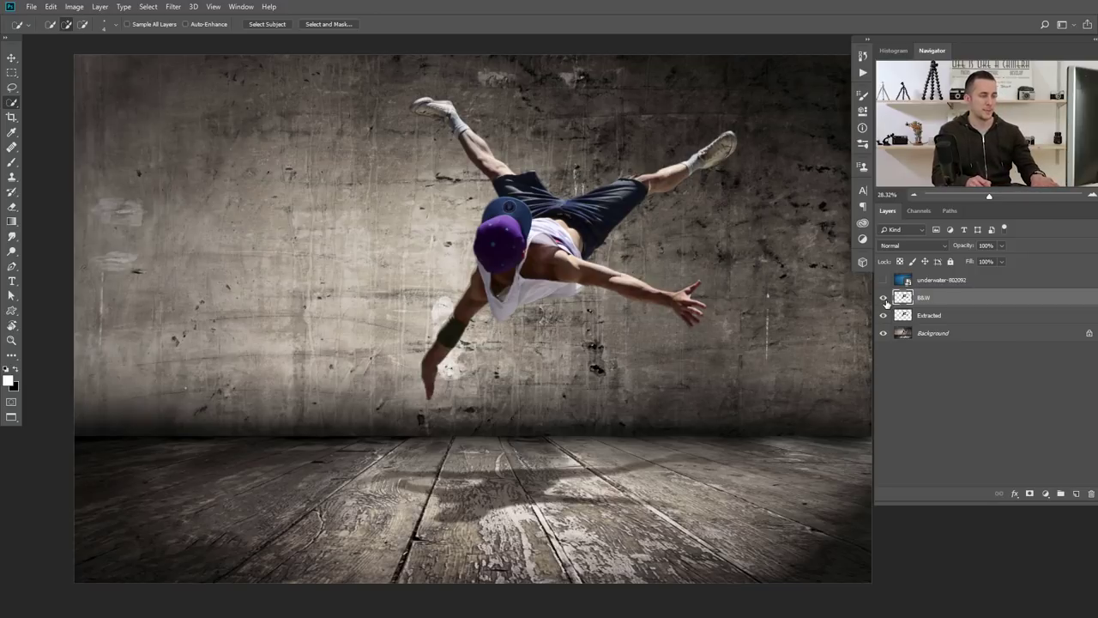
{"action": "key", "text": "ctrl+j"}
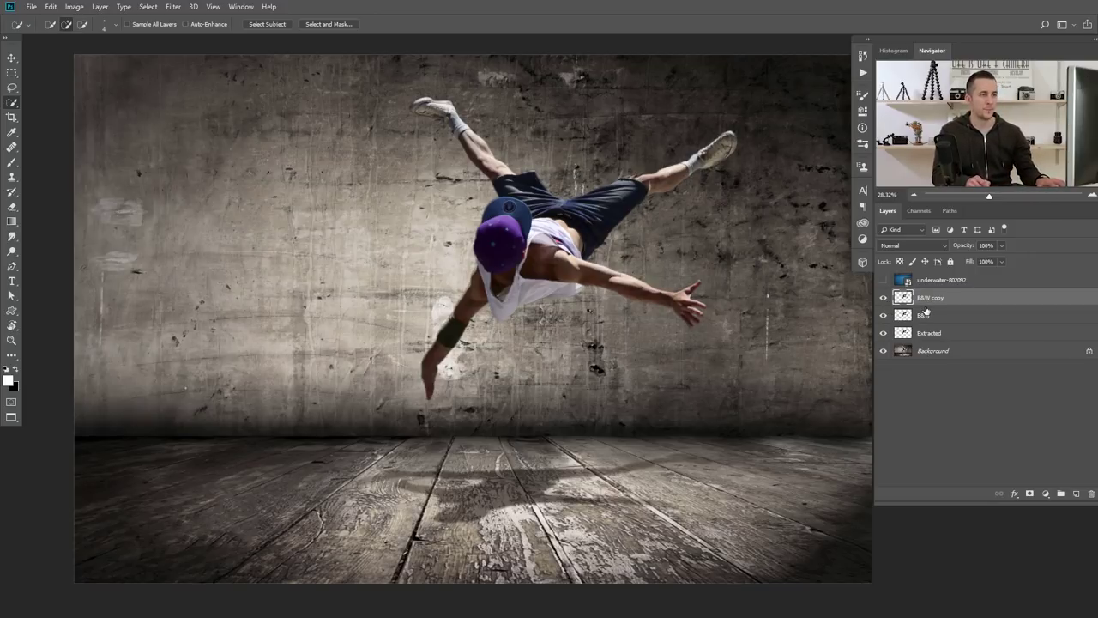
{"action": "key", "text": "ctrl+j"}
{"action": "key", "text": "ctrl+j"}
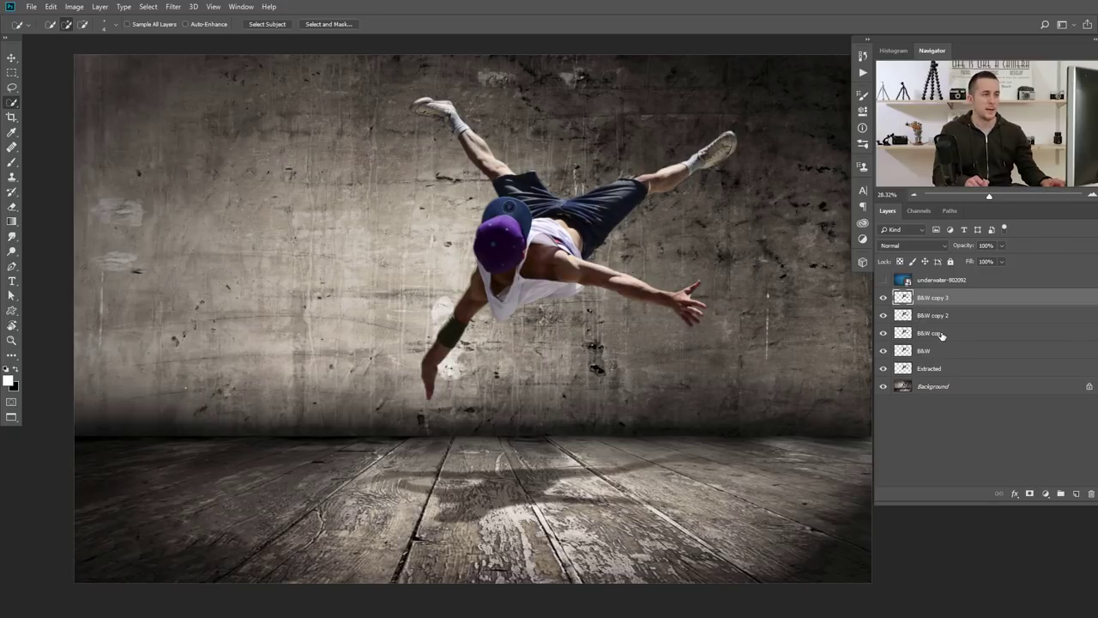
Rename the remaining dancer copies B&W Chrome, H2 and H1
{"action": "double_click", "coordinate": [936, 337]}
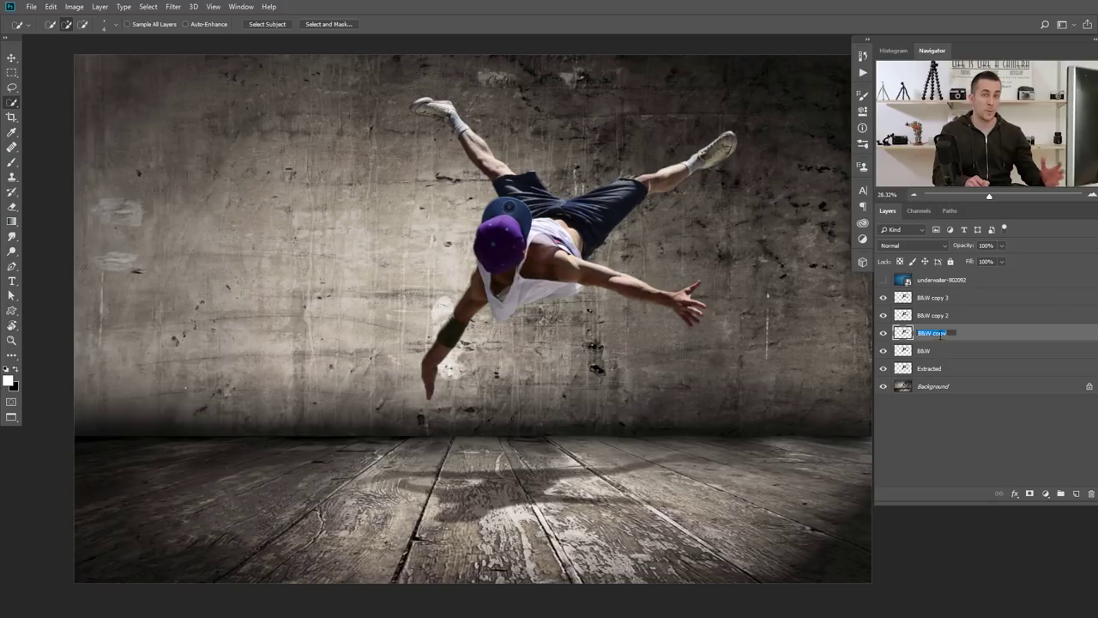
{"action": "type", "text": "B"}
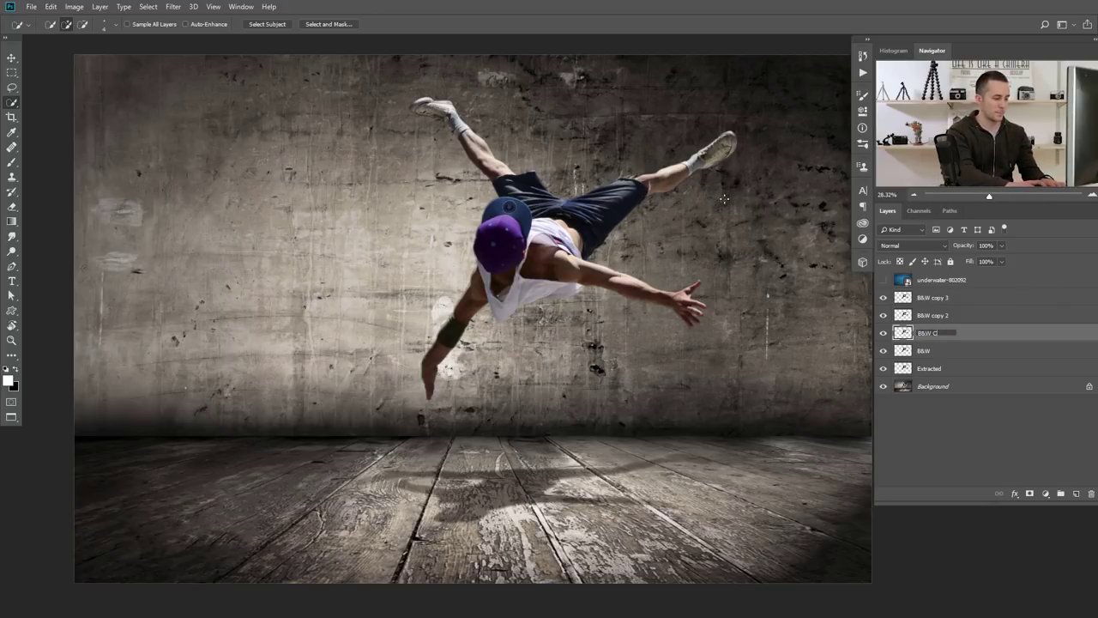
{"action": "key", "text": "Return"}
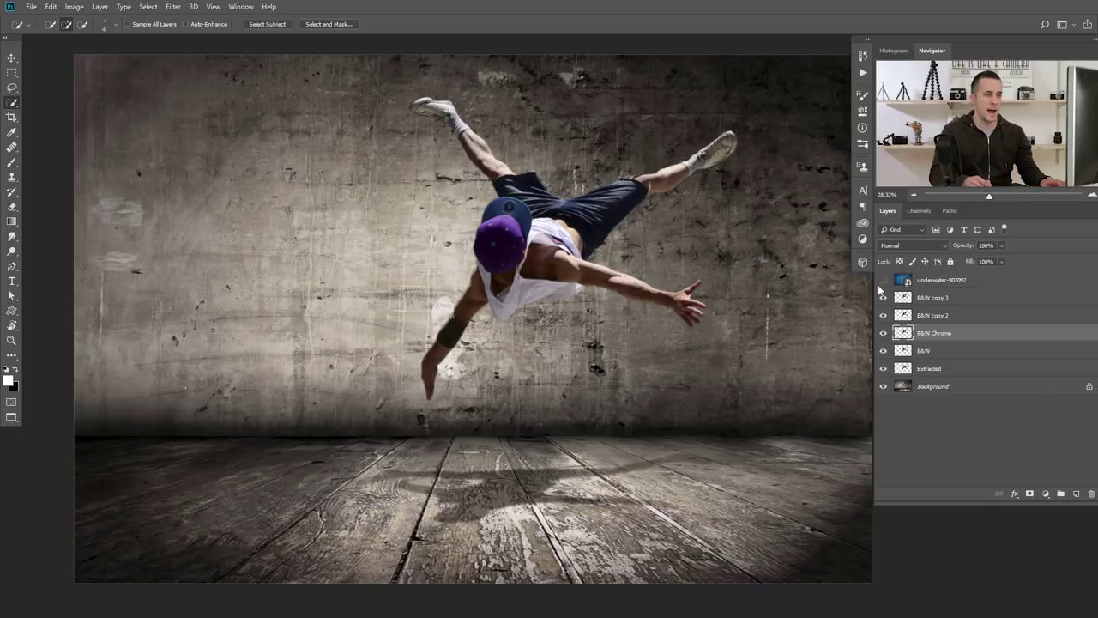
{"action": "double_click", "coordinate": [934, 316]}
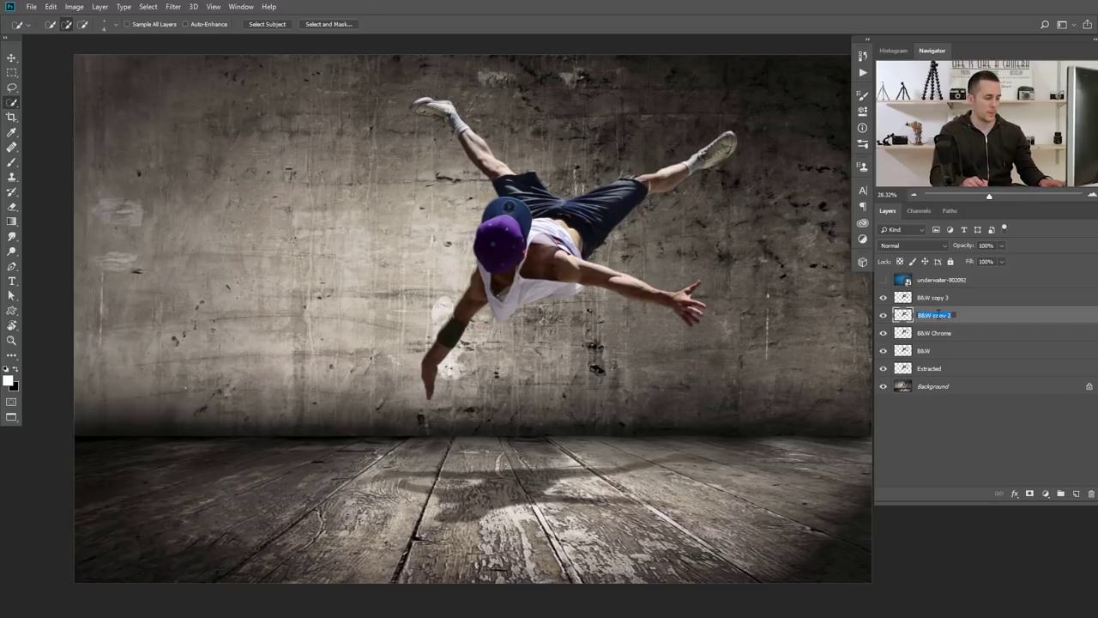
{"action": "type", "text": "H2"}
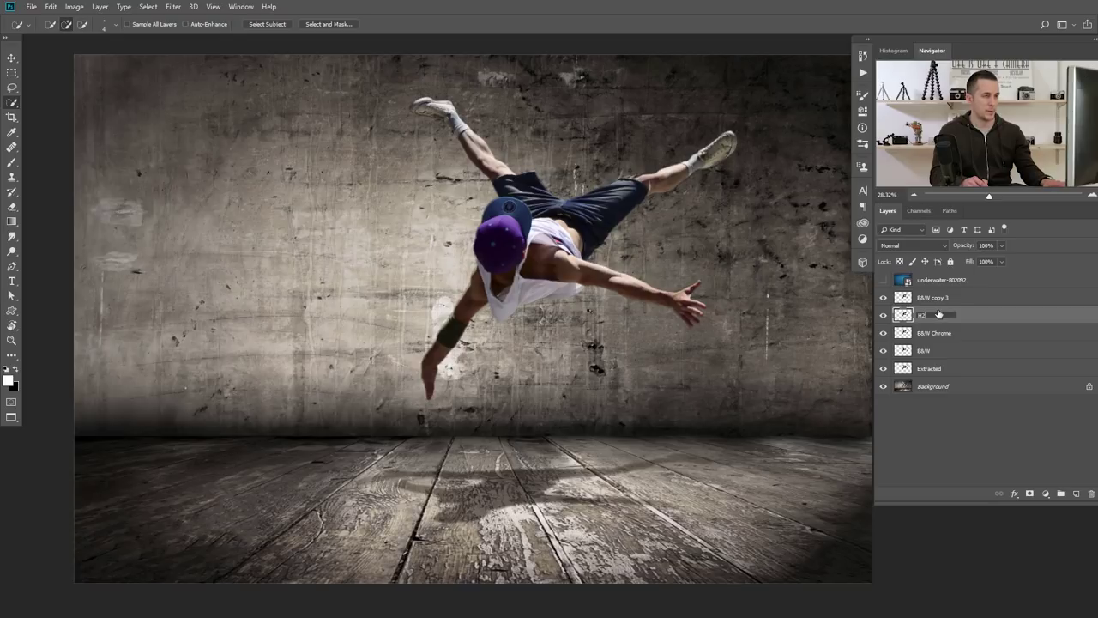
{"action": "double_click", "coordinate": [941, 297]}
{"action": "type", "text": "H"}
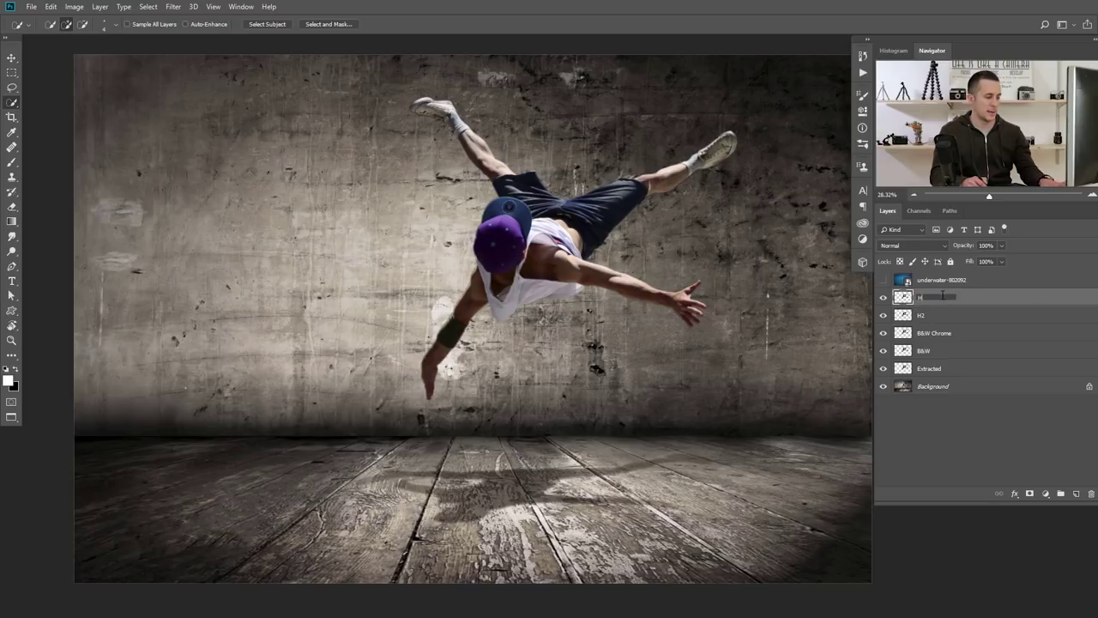
{"action": "type", "text": "1"}
{"action": "key", "text": "Return"}
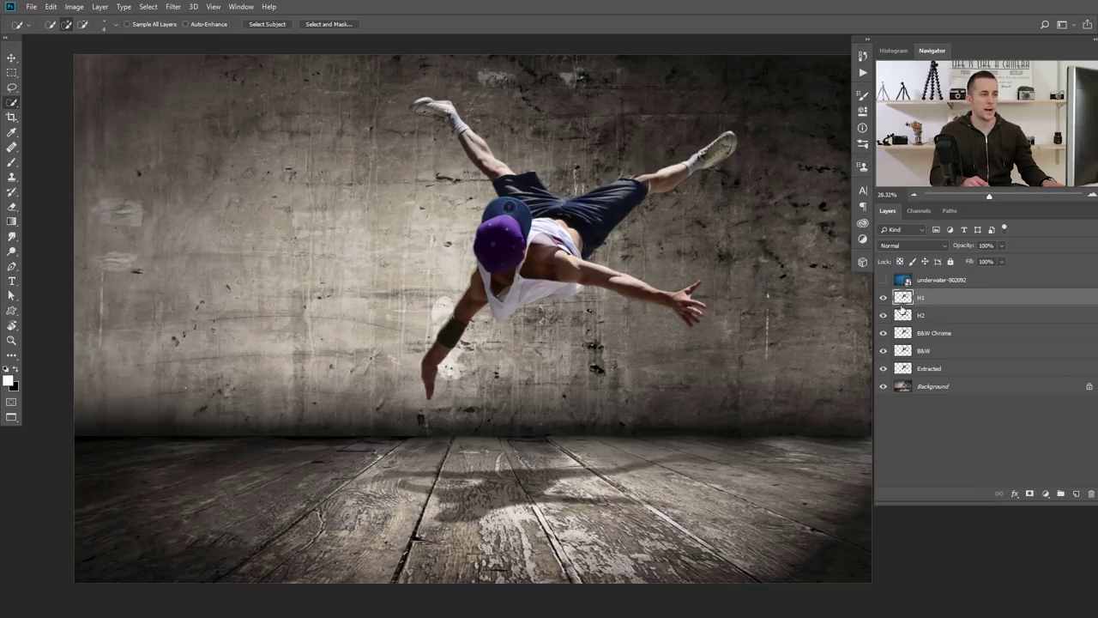
Hide every dancer copy except H1 and move underwater-802092, hidden, just above Background
{"action": "left_click_drag", "start_coordinate": [883, 325], "coordinate": [883, 368]}
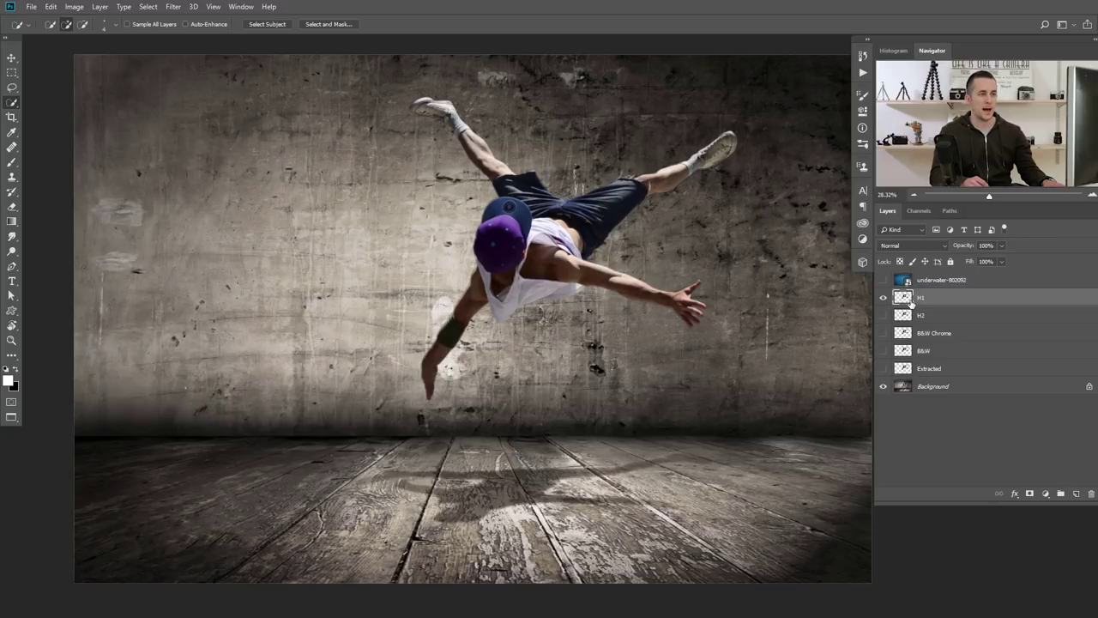
{"action": "left_click", "coordinate": [903, 280]}
{"action": "left_click", "coordinate": [883, 281]}
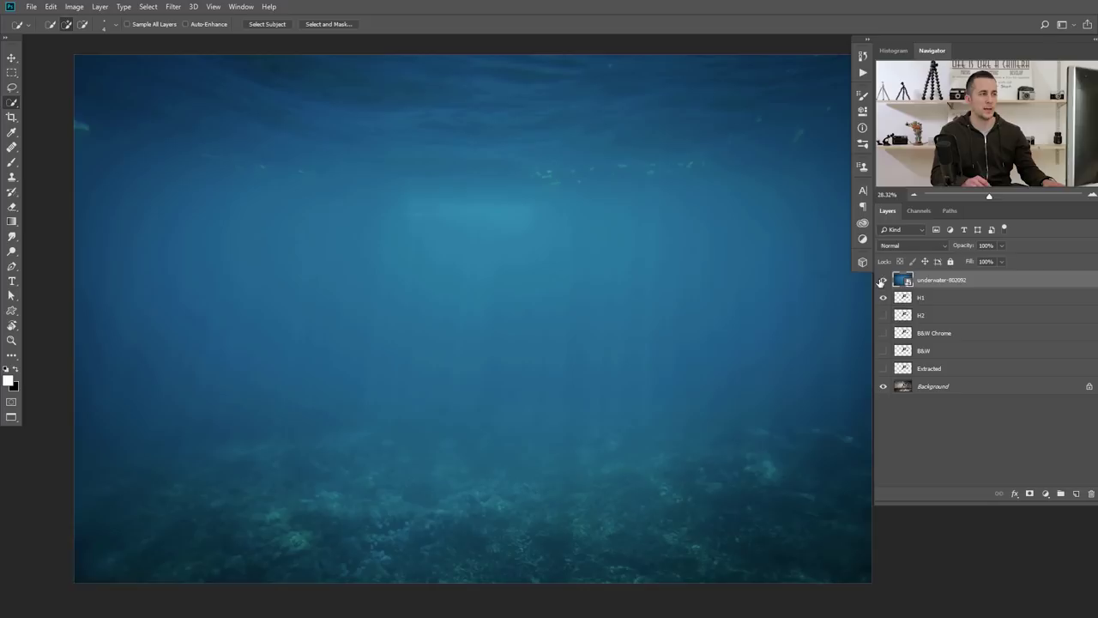
{"action": "left_click", "coordinate": [883, 281]}
{"action": "left_click_drag", "start_coordinate": [902, 281], "coordinate": [896, 369]}
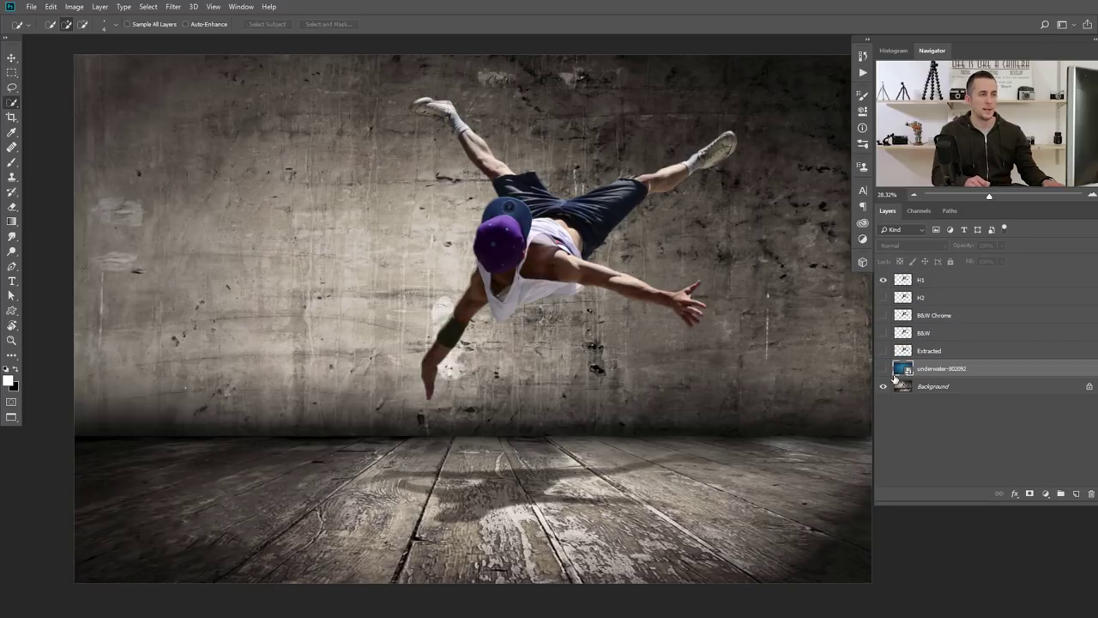
{"action": "left_click", "coordinate": [904, 282]}
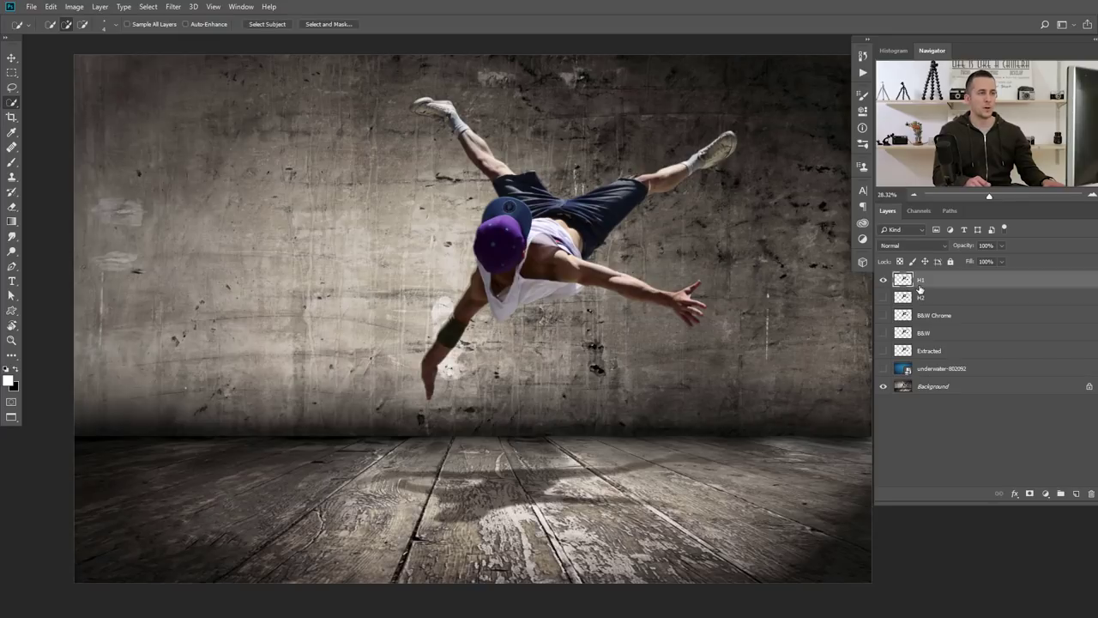
{"action": "double_click", "coordinate": [961, 286]}
Give H1 a Bevel & Emboss with Screen highlights, 417% depth and 51 px size
{"action": "left_click_drag", "start_coordinate": [777, 386], "coordinate": [771, 345]}
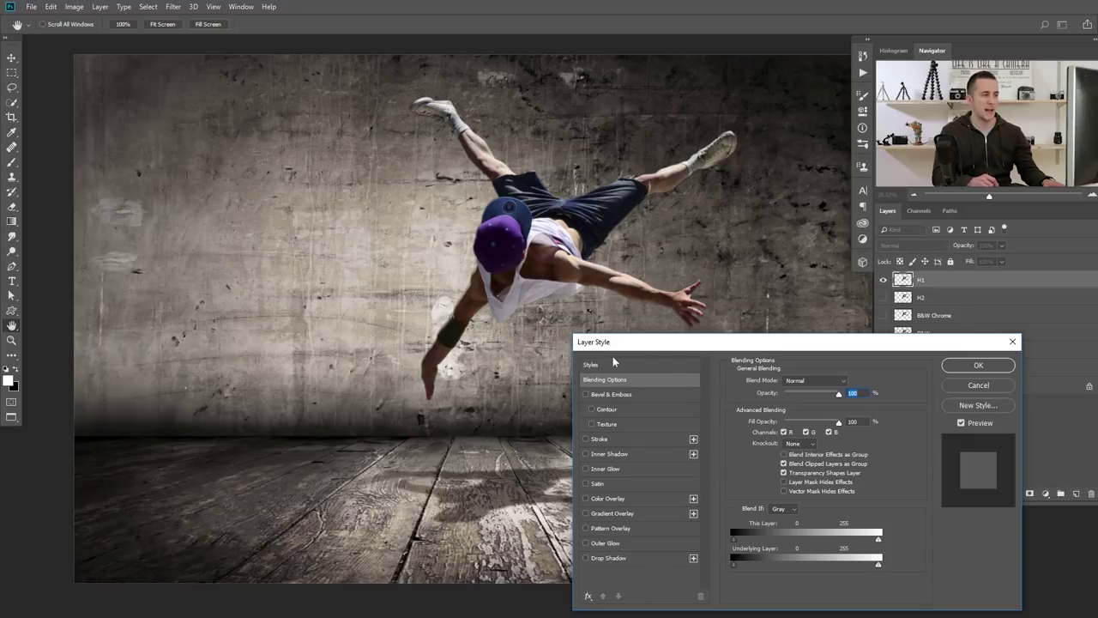
{"action": "left_click", "coordinate": [616, 392]}
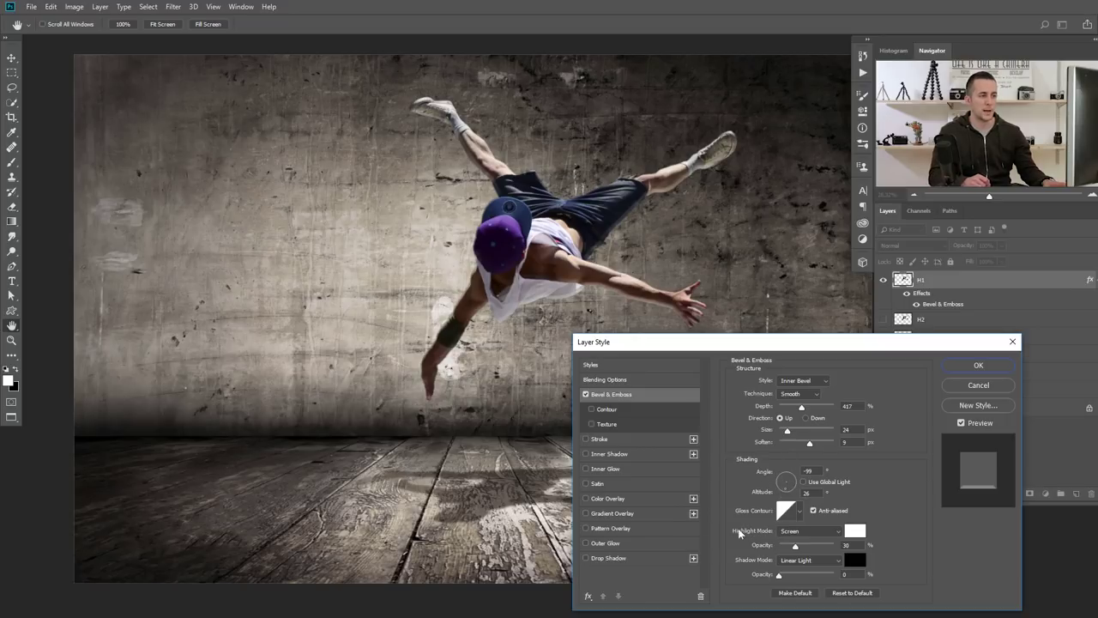
{"action": "left_click", "coordinate": [824, 537]}
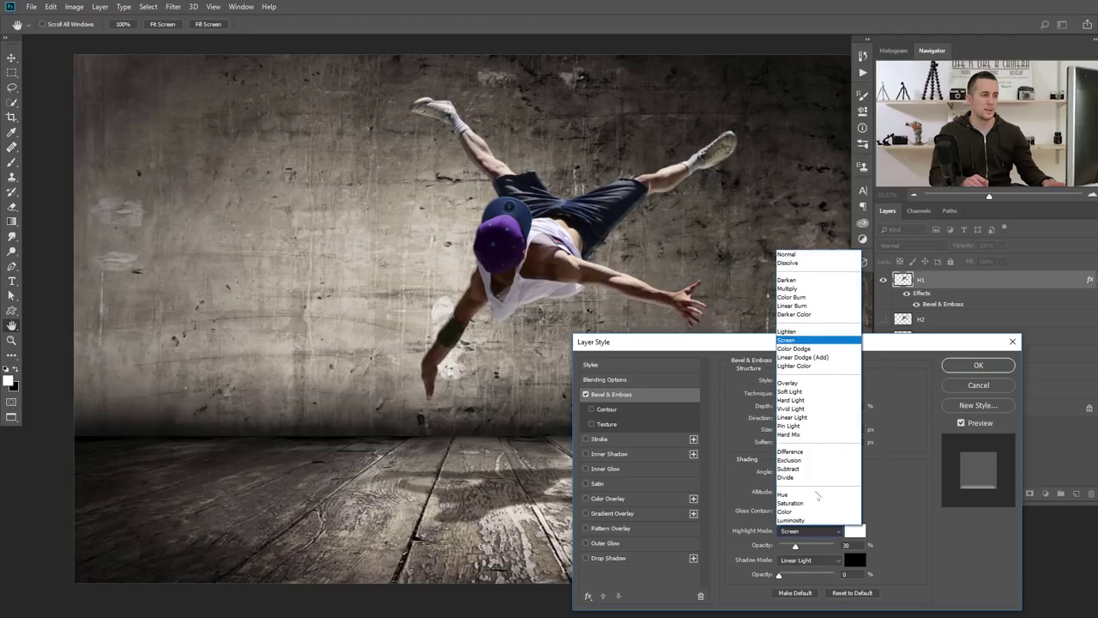
{"action": "left_click", "coordinate": [809, 400]}
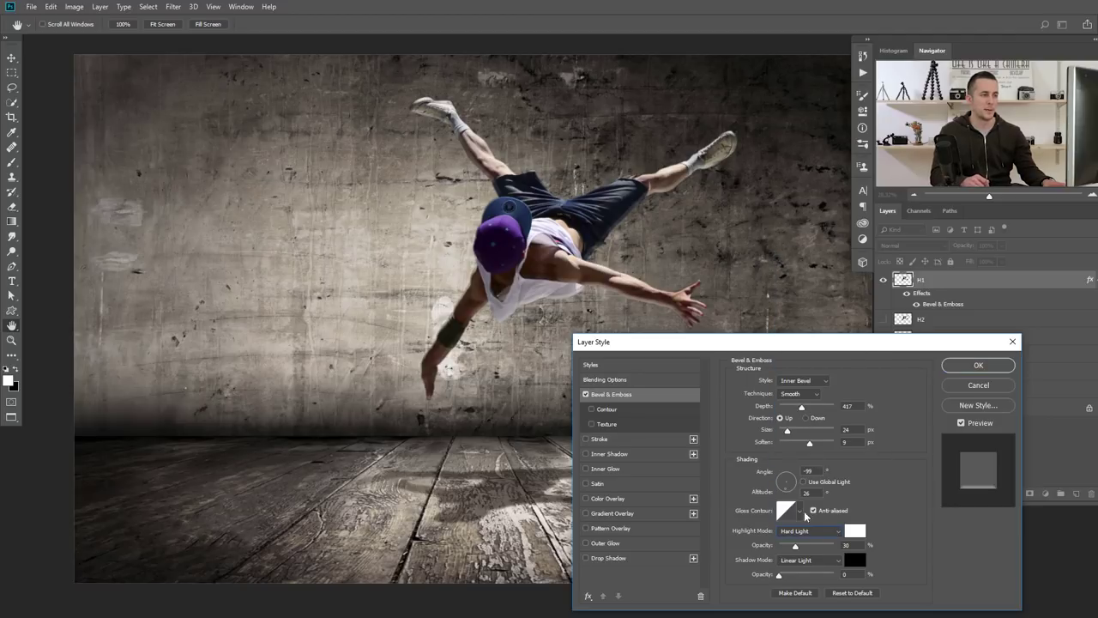
{"action": "left_click", "coordinate": [807, 530]}
{"action": "left_click", "coordinate": [803, 341]}
{"action": "left_click_drag", "start_coordinate": [798, 548], "coordinate": [844, 547]}
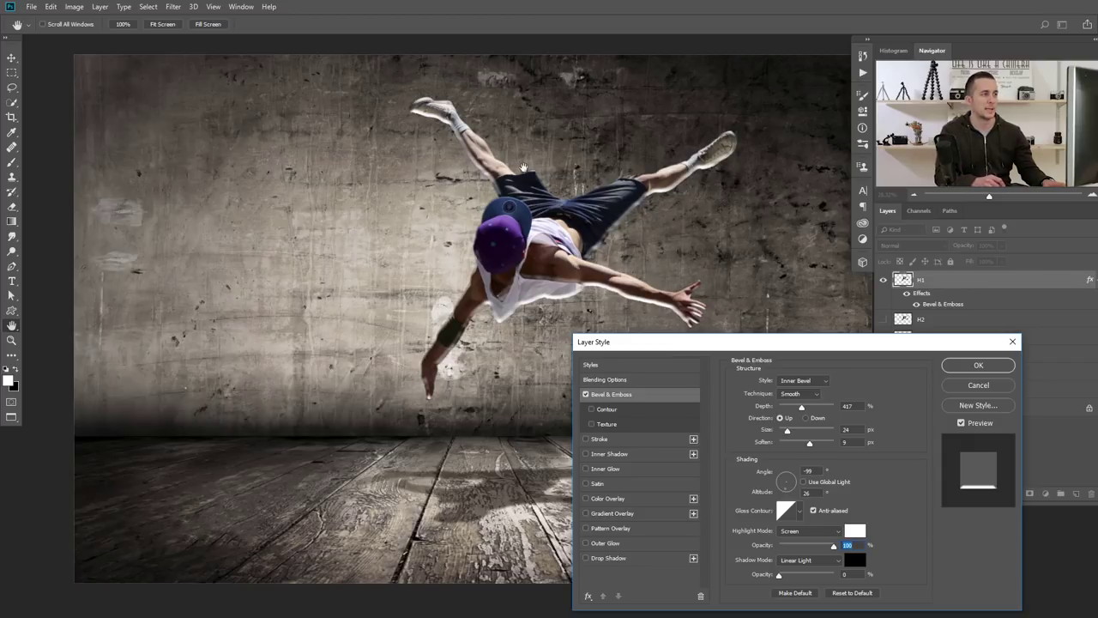
{"action": "left_click_drag", "start_coordinate": [789, 482], "coordinate": [794, 471]}
{"action": "left_click_drag", "start_coordinate": [787, 431], "coordinate": [801, 407]}
{"action": "left_click_drag", "start_coordinate": [788, 483], "coordinate": [792, 478]}
{"action": "left_click_drag", "start_coordinate": [795, 435], "coordinate": [792, 436]}
{"action": "left_click_drag", "start_coordinate": [833, 545], "coordinate": [824, 549]}
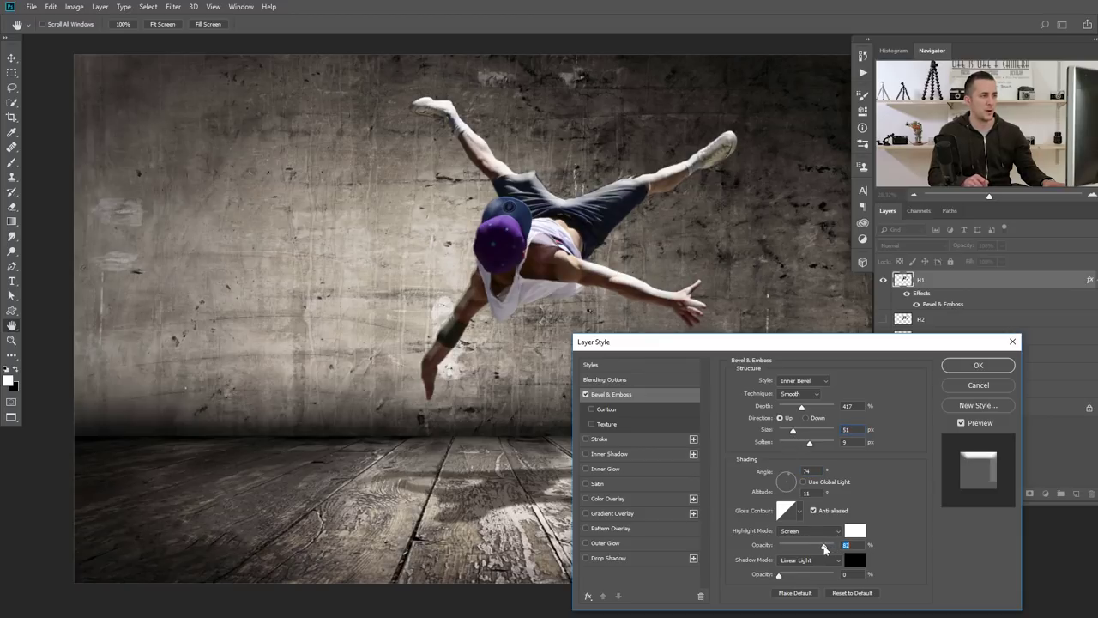
Set H1's Fill Opacity to 0% and apply the layer style
{"action": "left_click", "coordinate": [603, 380]}
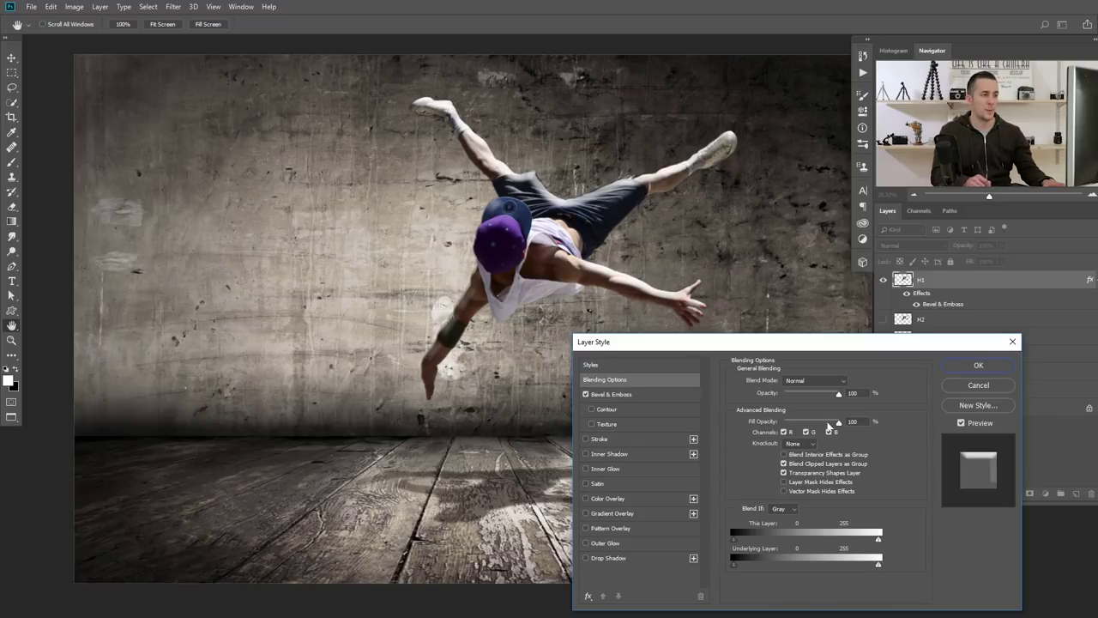
{"action": "left_click_drag", "start_coordinate": [837, 425], "coordinate": [772, 421]}
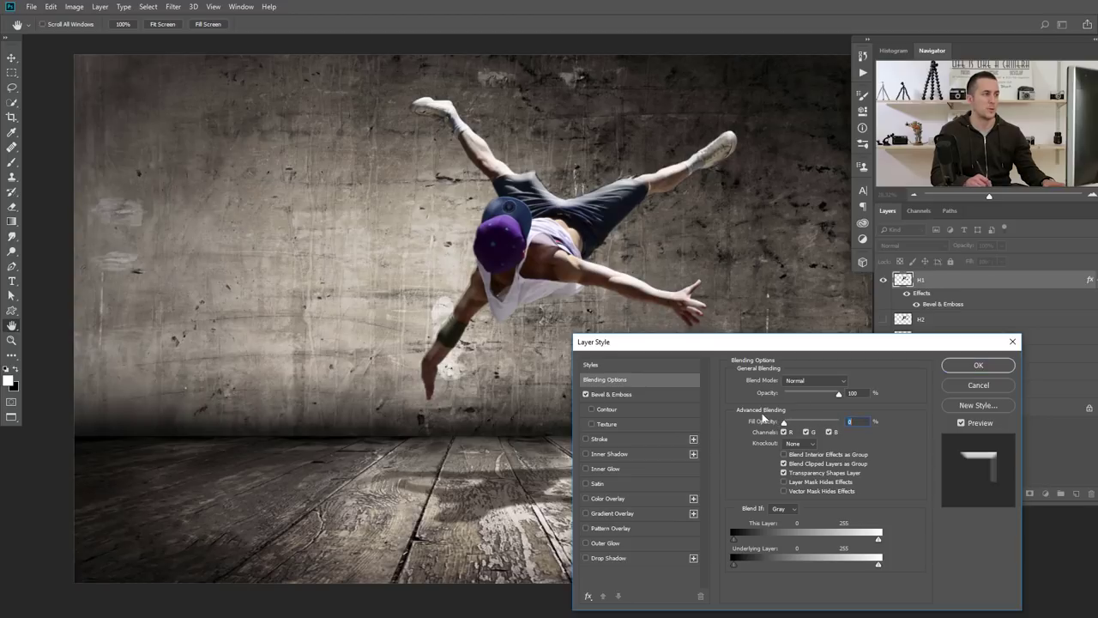
{"action": "left_click", "coordinate": [959, 367]}
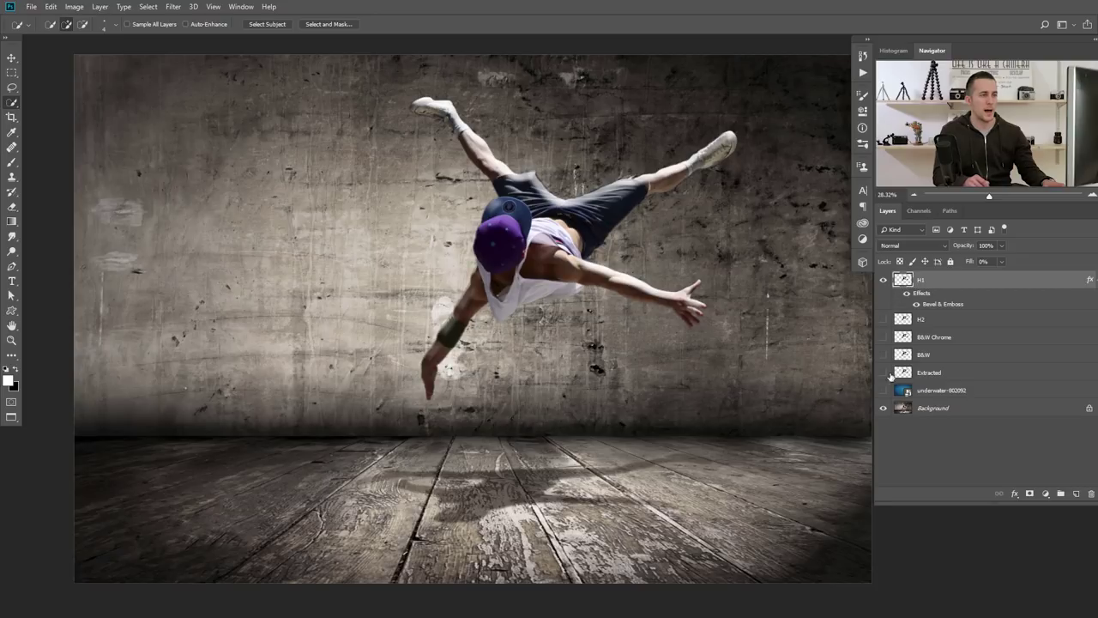
Add a black (000000) Solid Color fill layer directly above Background, keeping it visible
{"action": "left_click", "coordinate": [899, 409]}
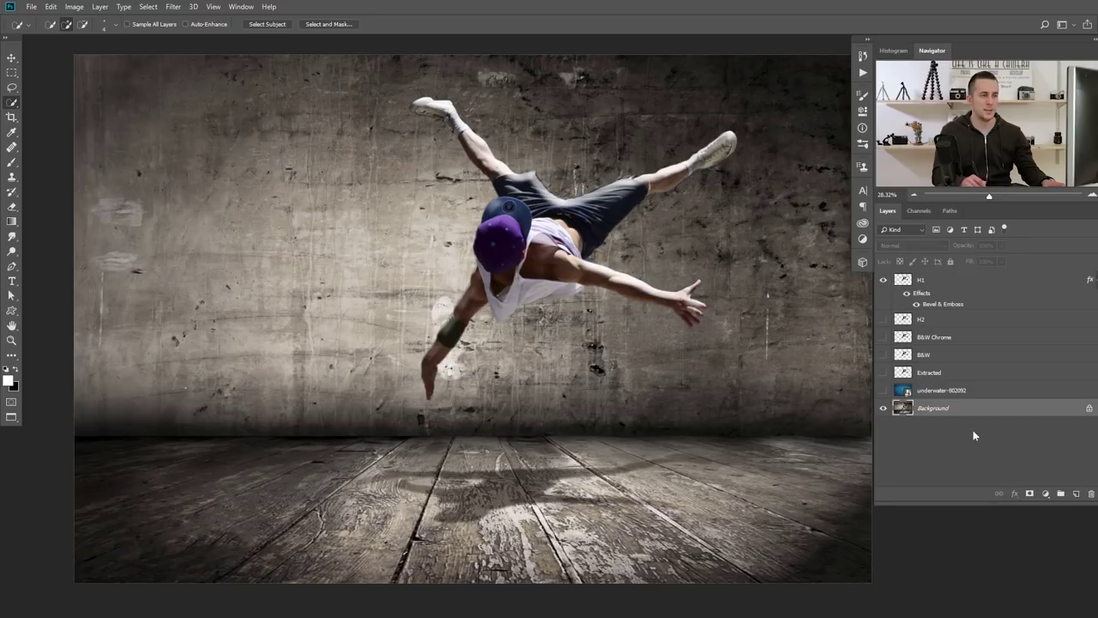
{"action": "left_click", "coordinate": [1045, 493]}
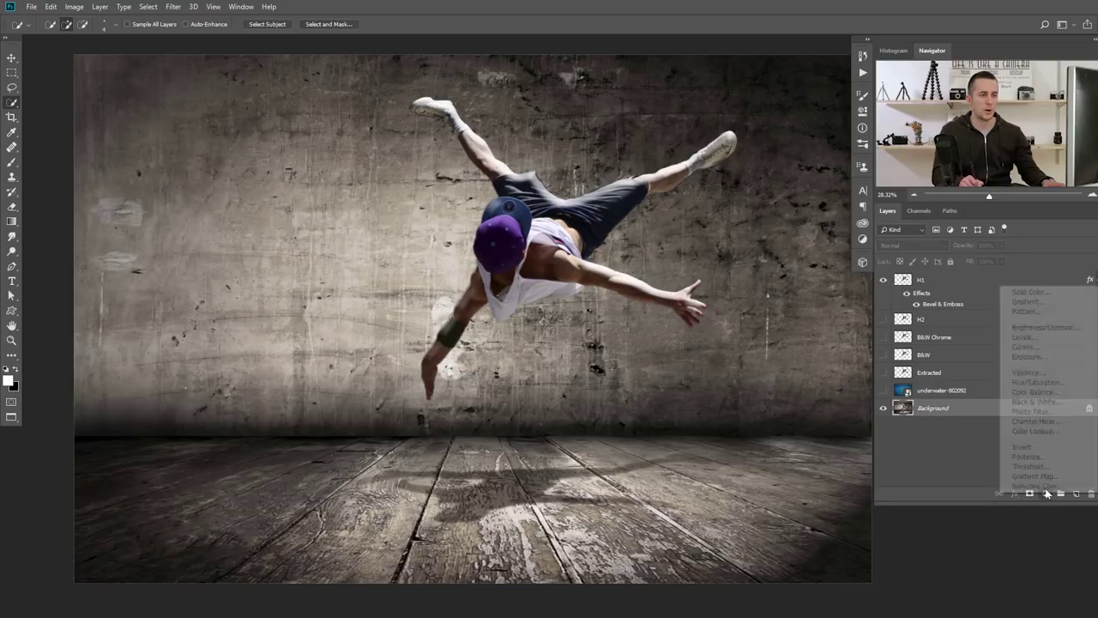
{"action": "left_click", "coordinate": [1031, 292]}
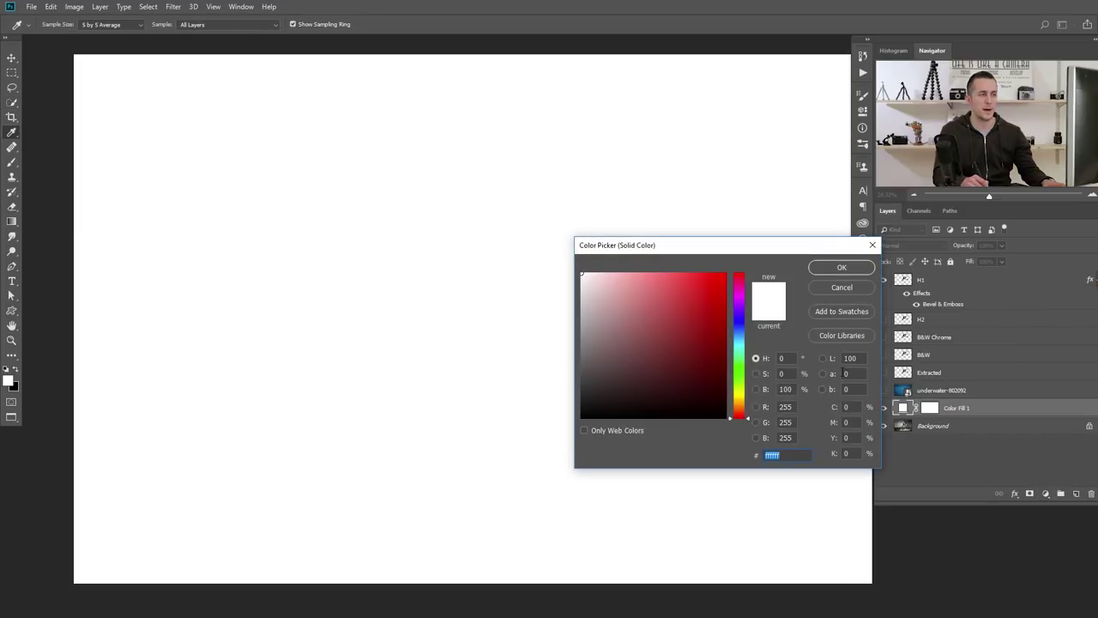
{"action": "type", "text": "000000"}
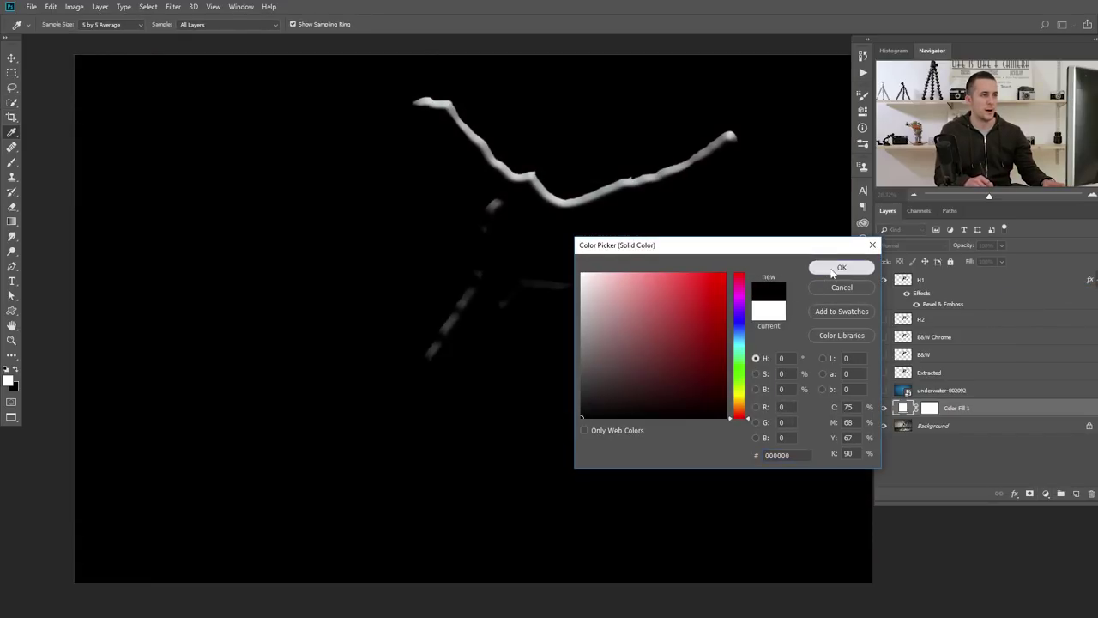
{"action": "left_click", "coordinate": [825, 268]}
{"action": "left_click", "coordinate": [883, 407]}
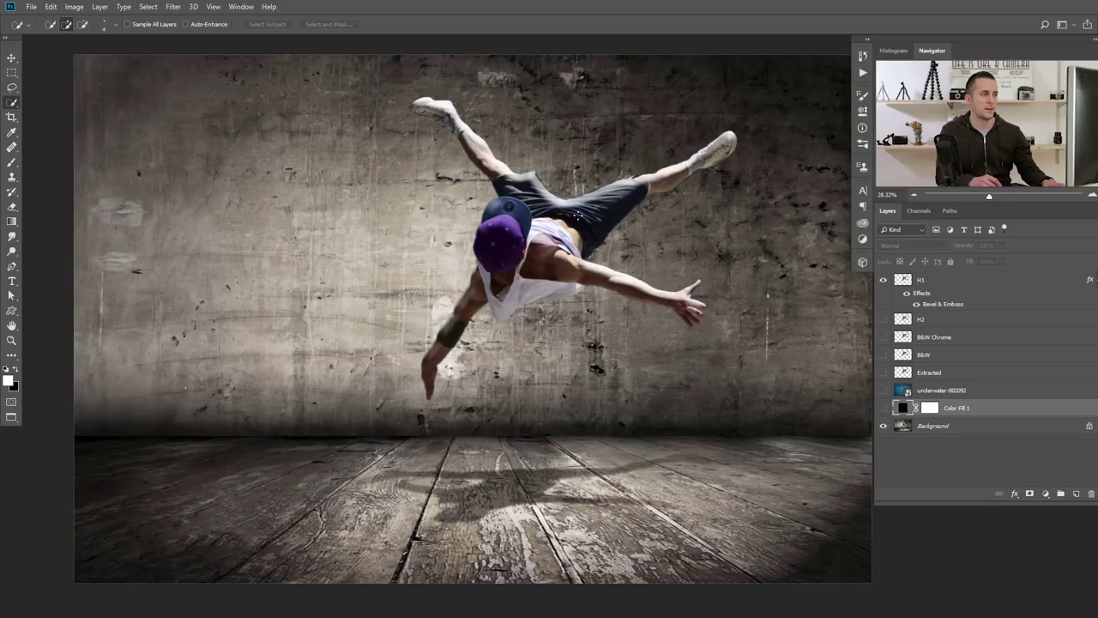
{"action": "left_click", "coordinate": [883, 410]}
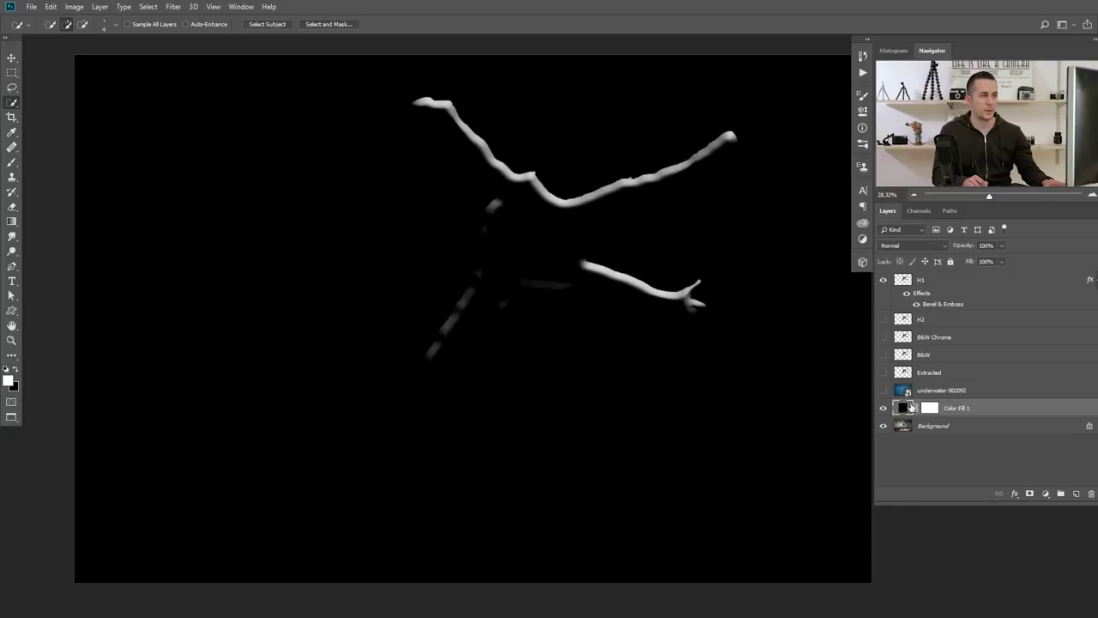
{"action": "left_click", "coordinate": [903, 283]}
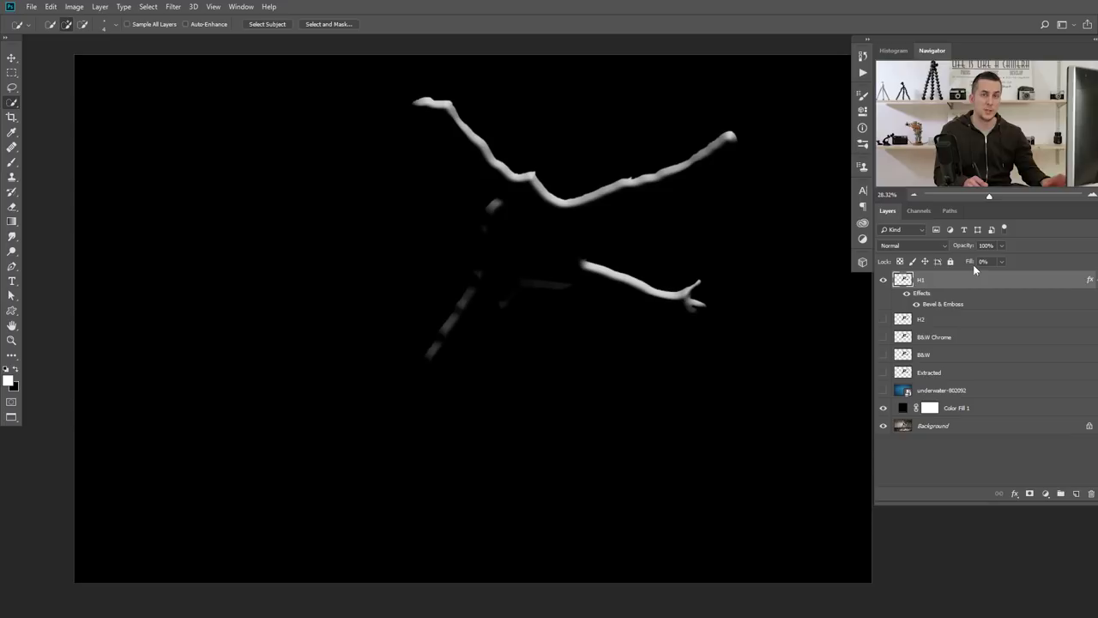
Compare H1 at 100% fill before returning it to 0%, then show H2 with fill 0%
{"action": "left_click_drag", "start_coordinate": [968, 266], "coordinate": [1030, 267]}
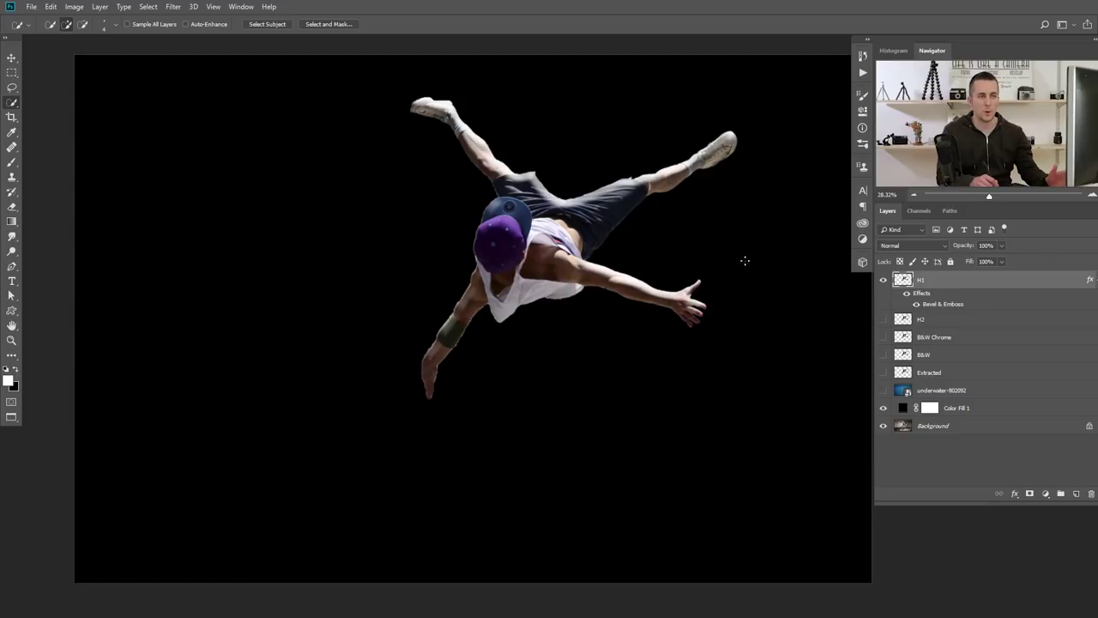
{"action": "left_click_drag", "start_coordinate": [968, 262], "coordinate": [862, 265]}
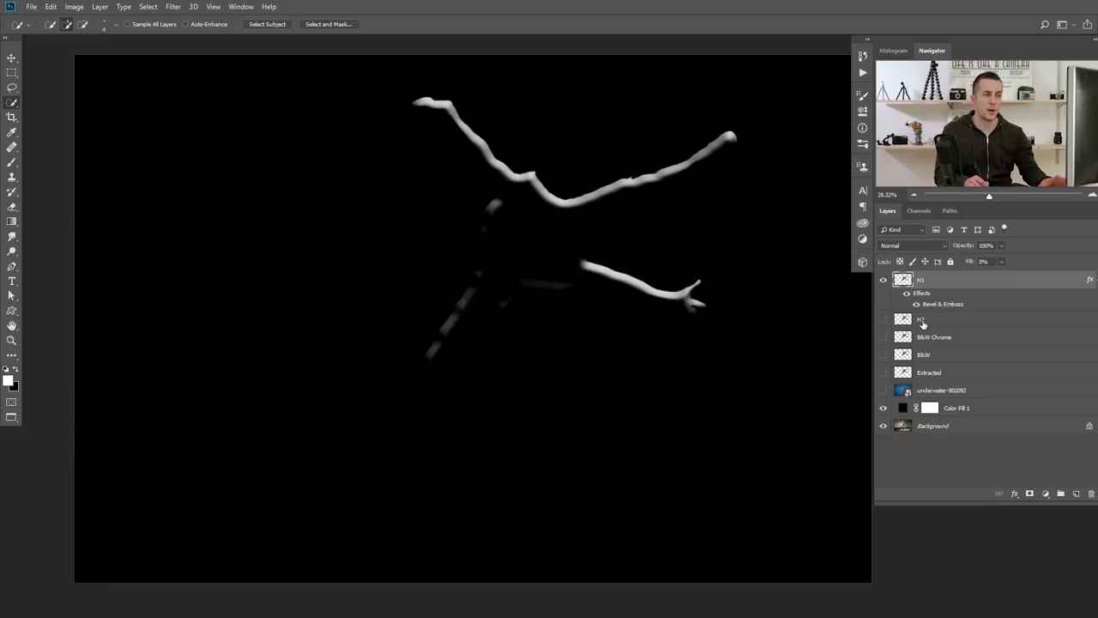
{"action": "left_click", "coordinate": [885, 321]}
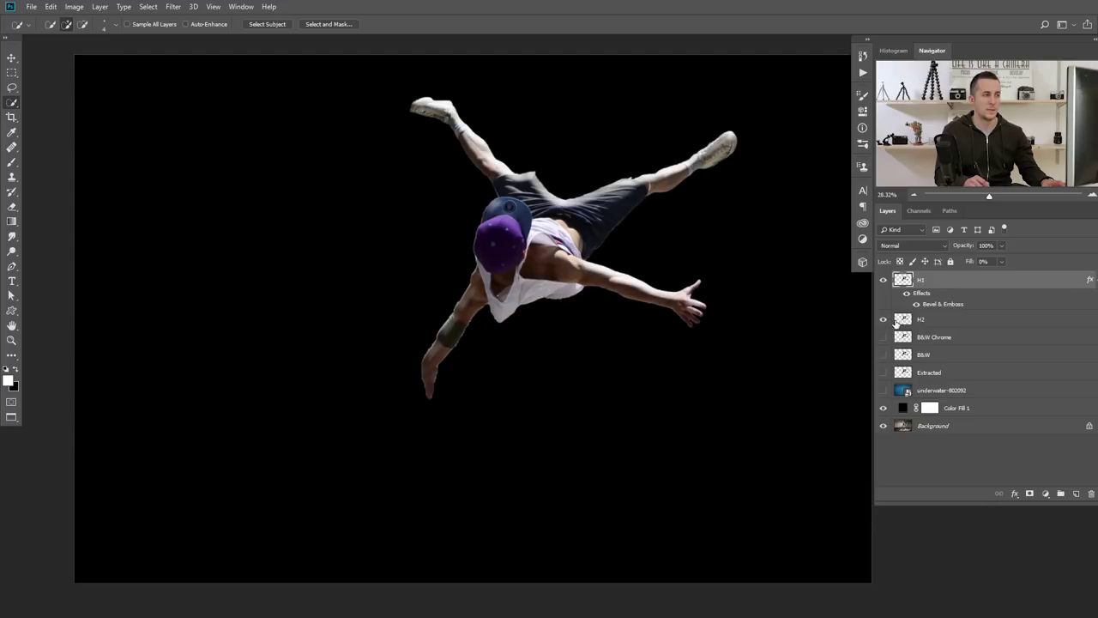
{"action": "left_click", "coordinate": [911, 323]}
{"action": "left_click_drag", "start_coordinate": [969, 264], "coordinate": [892, 268]}
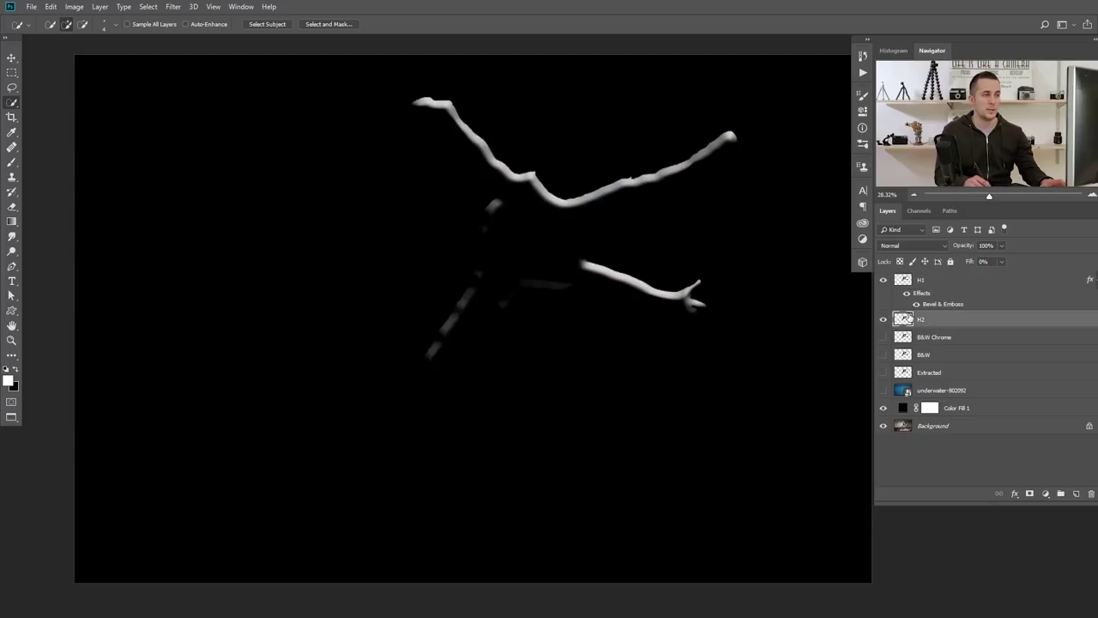
Give H2 a Bevel & Emboss: angle -110, altitude 26, depth 501, size 18, highlight opacity 40
{"action": "double_click", "coordinate": [961, 322]}
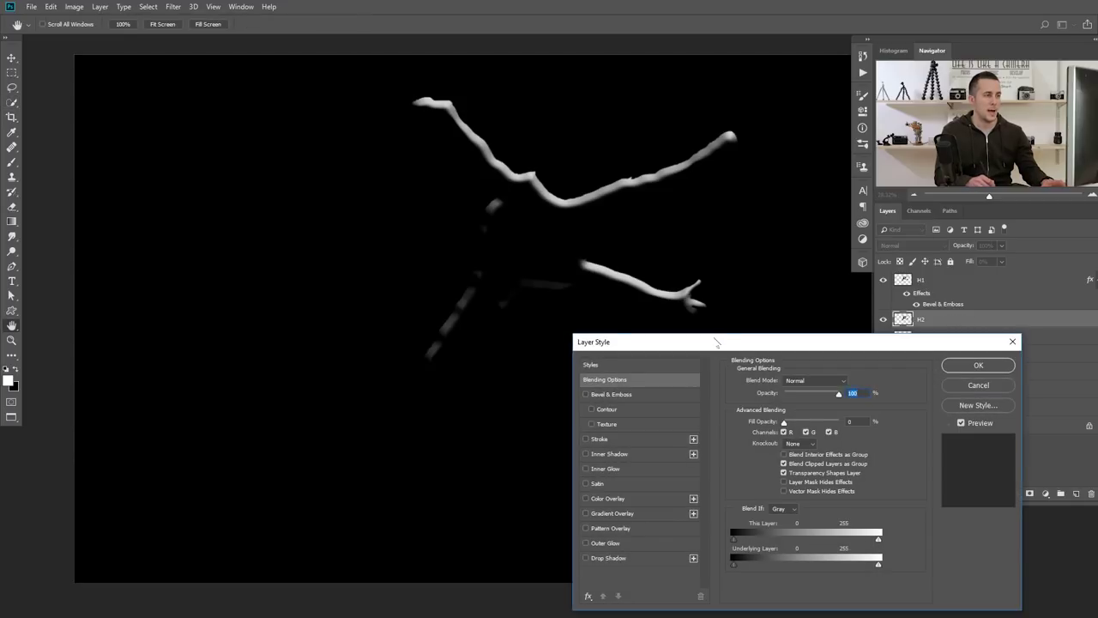
{"action": "left_click", "coordinate": [599, 390]}
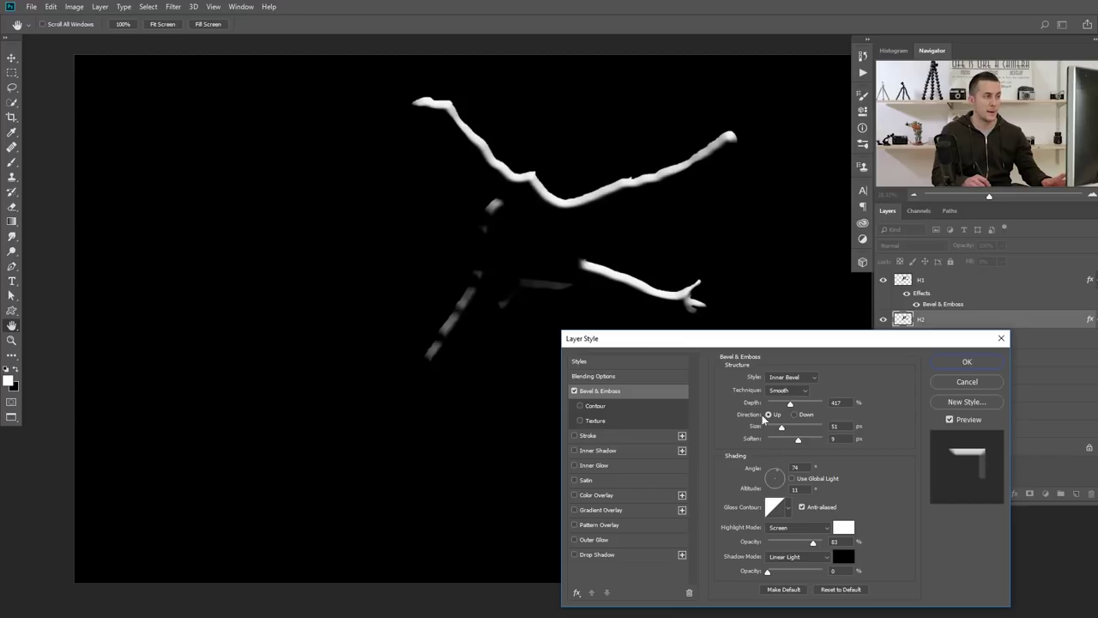
{"action": "left_click", "coordinate": [773, 487]}
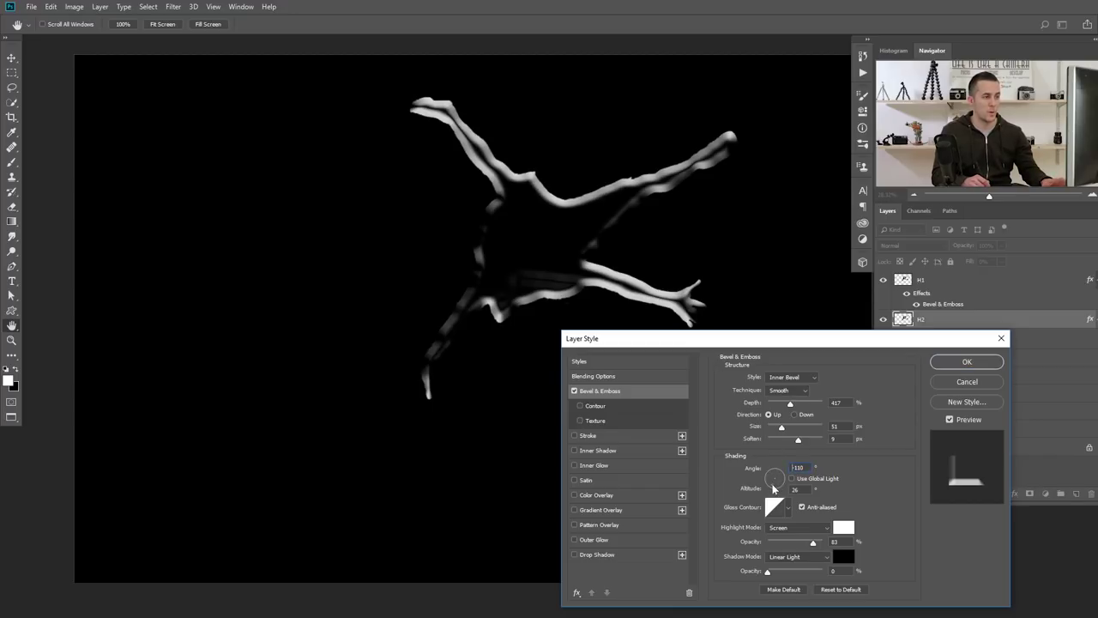
{"action": "left_click_drag", "start_coordinate": [774, 487], "coordinate": [777, 487]}
{"action": "left_click_drag", "start_coordinate": [783, 429], "coordinate": [775, 429]}
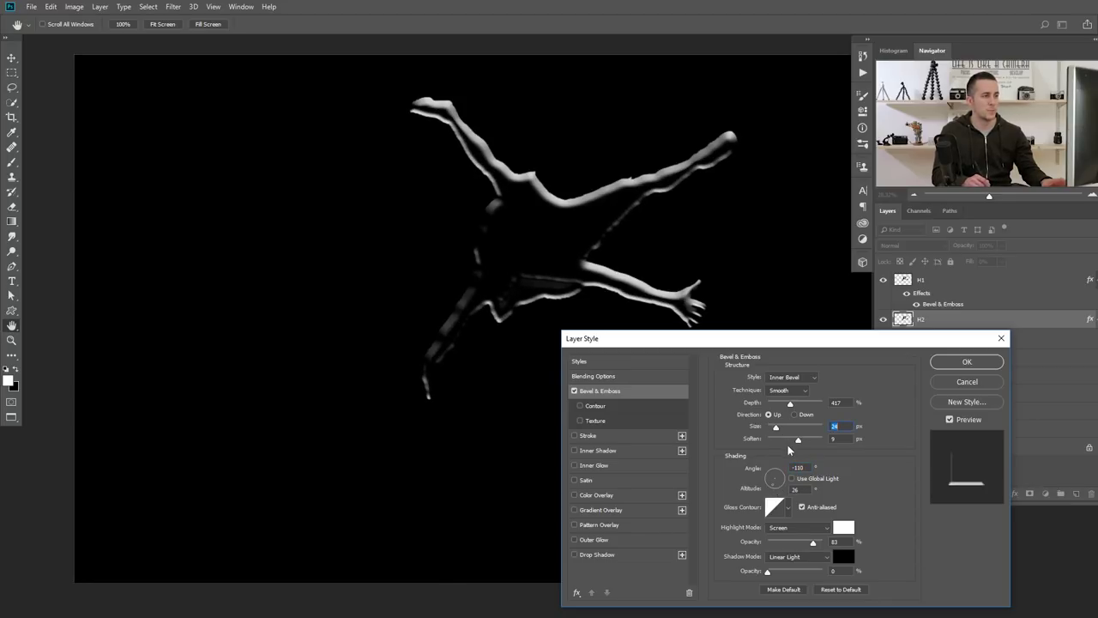
{"action": "left_click_drag", "start_coordinate": [791, 544], "coordinate": [792, 544]}
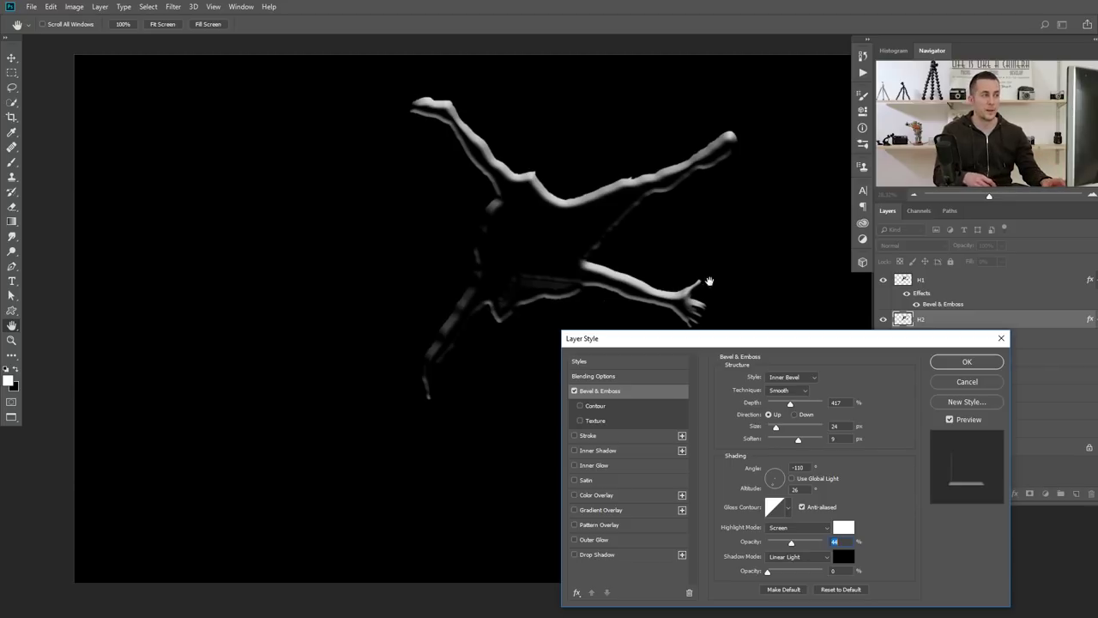
{"action": "left_click_drag", "start_coordinate": [789, 406], "coordinate": [795, 405]}
{"action": "left_click_drag", "start_coordinate": [790, 543], "coordinate": [789, 544]}
{"action": "left_click_drag", "start_coordinate": [779, 431], "coordinate": [780, 428]}
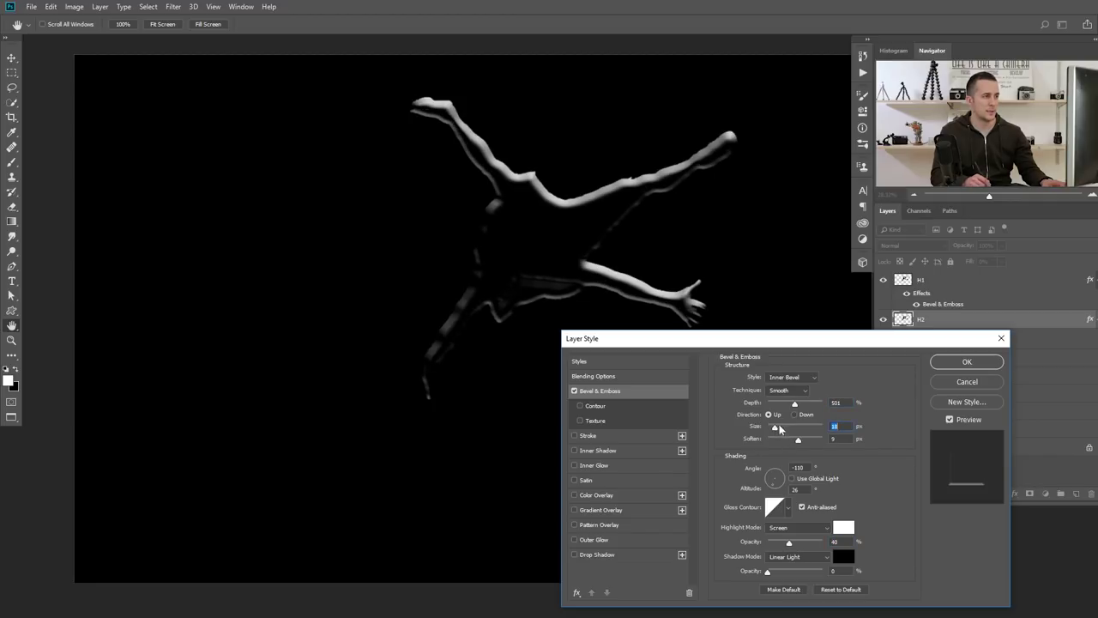
{"action": "left_click", "coordinate": [952, 363]}
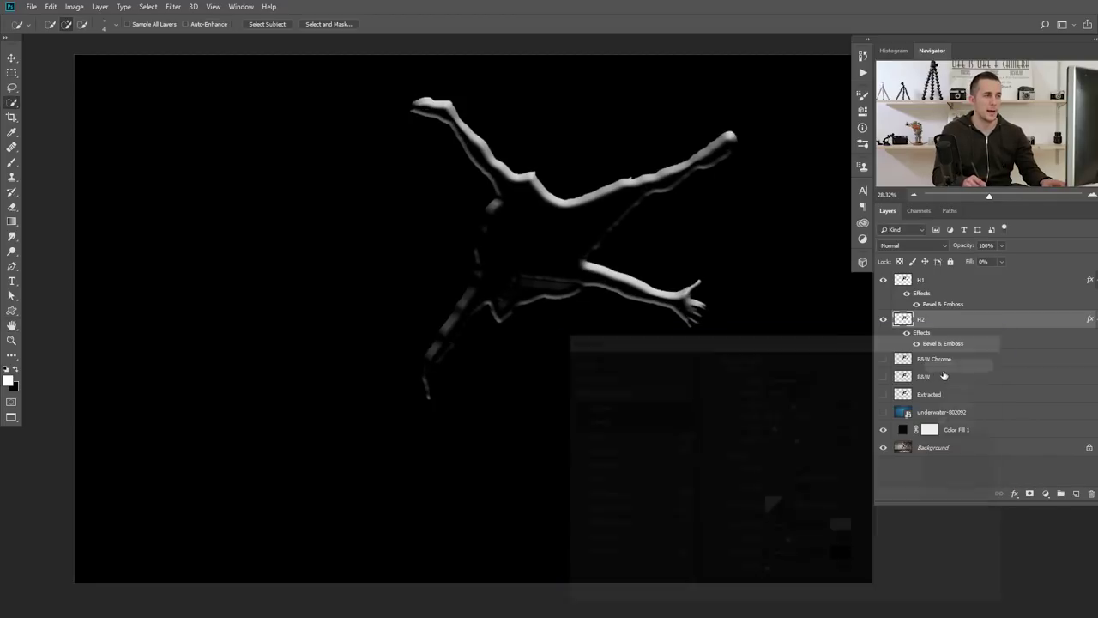
Show the embossed H2 layer and review its style settings without changes
{"action": "left_click", "coordinate": [882, 318]}
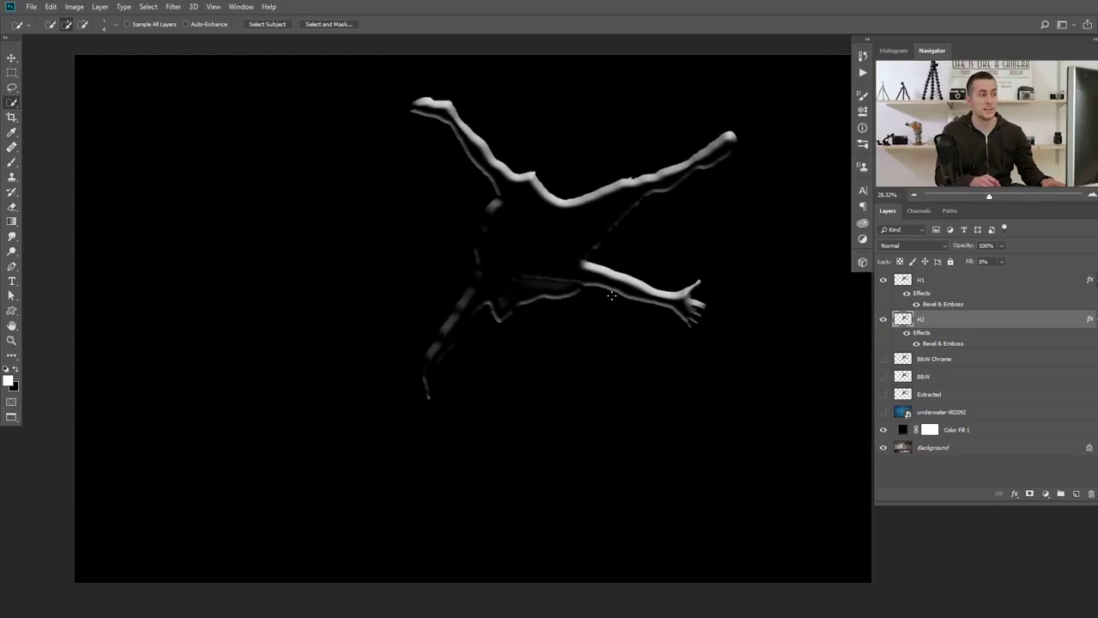
{"action": "double_click", "coordinate": [935, 344]}
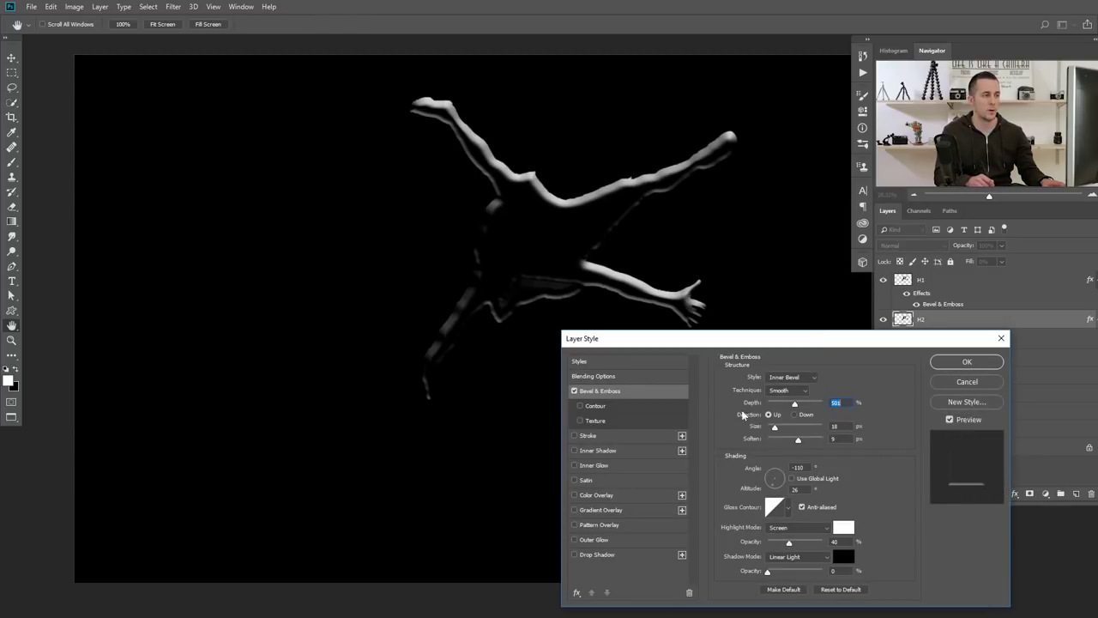
{"action": "left_click", "coordinate": [959, 383]}
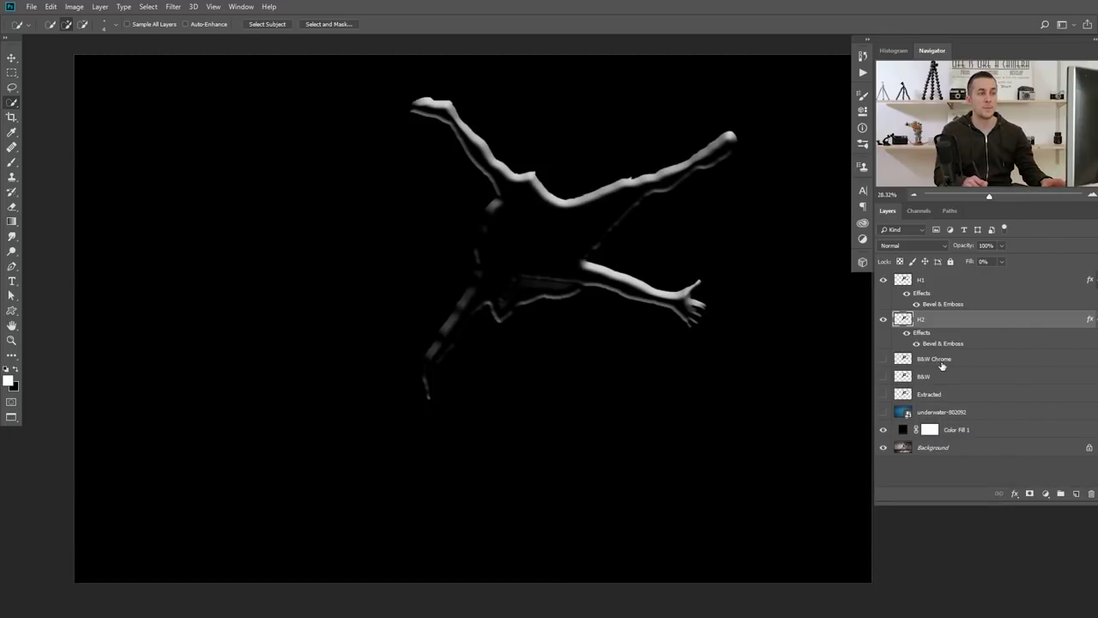
Show and desaturate the B&W Chrome layer with Shift+Ctrl+U, and hide the B&W layer
{"action": "left_click", "coordinate": [913, 361]}
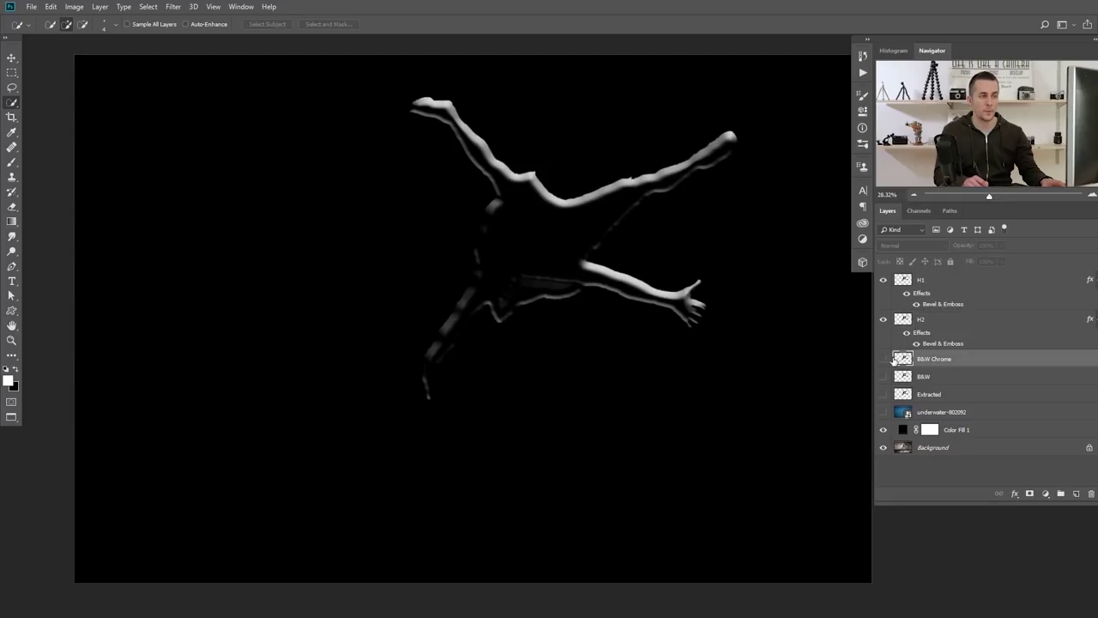
{"action": "left_click", "coordinate": [884, 360]}
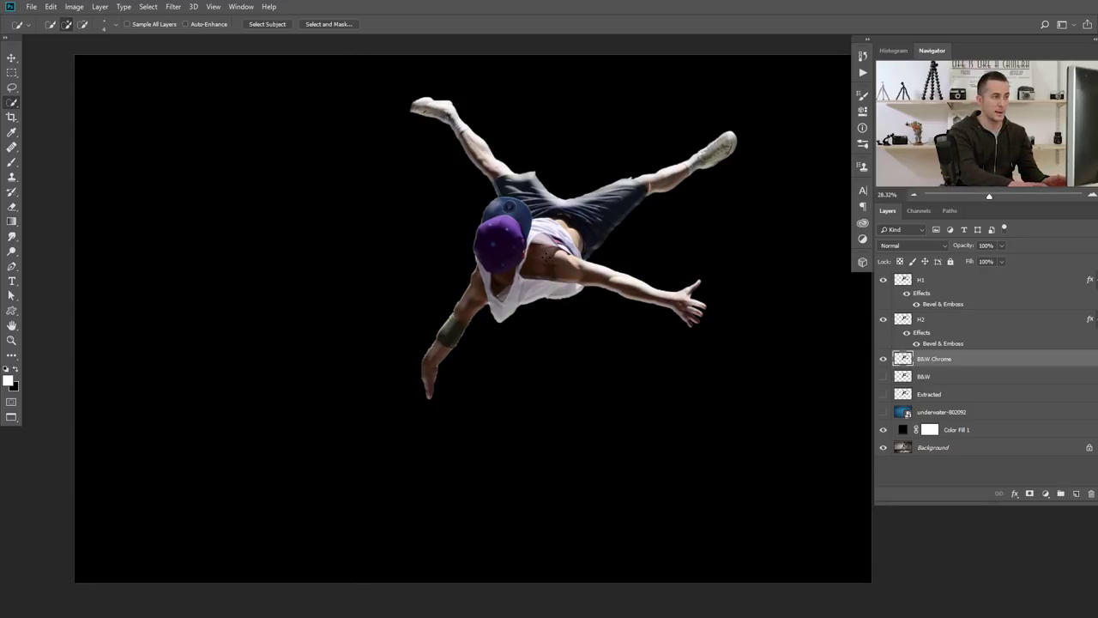
{"action": "key", "text": "ctrl+shift+u"}
{"action": "left_click", "coordinate": [883, 359]}
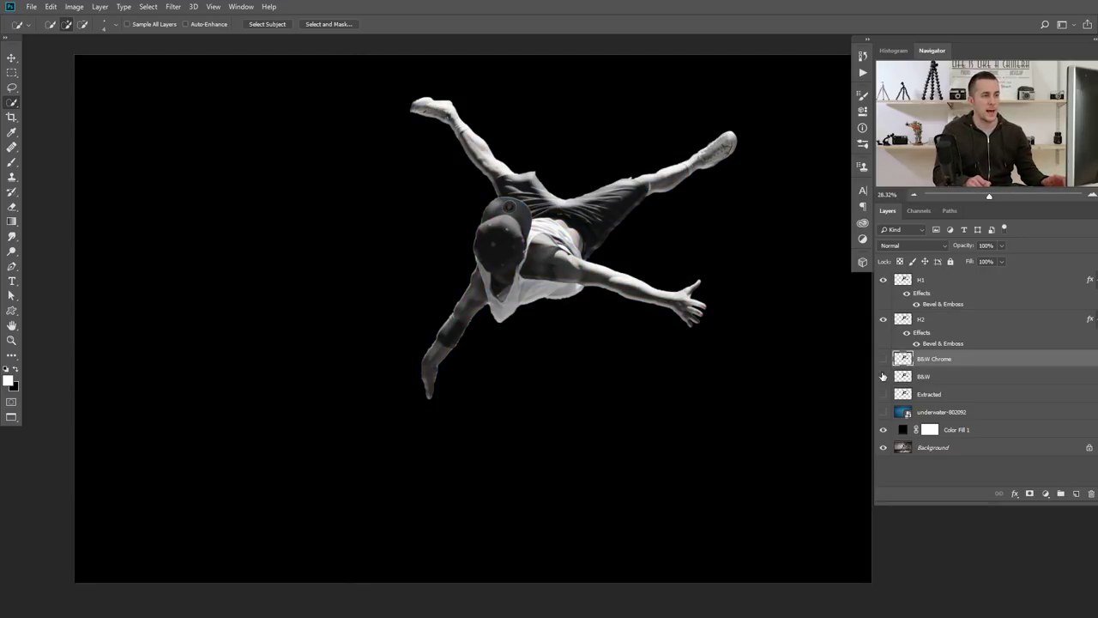
{"action": "left_click", "coordinate": [904, 378]}
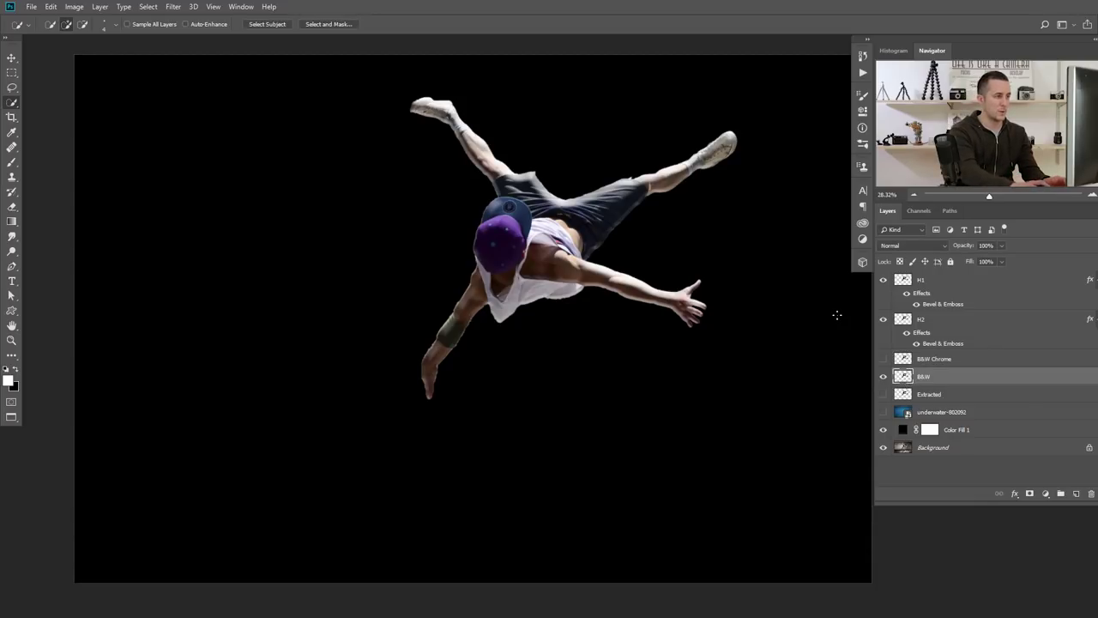
{"action": "left_click", "coordinate": [885, 377]}
{"action": "left_click", "coordinate": [926, 360]}
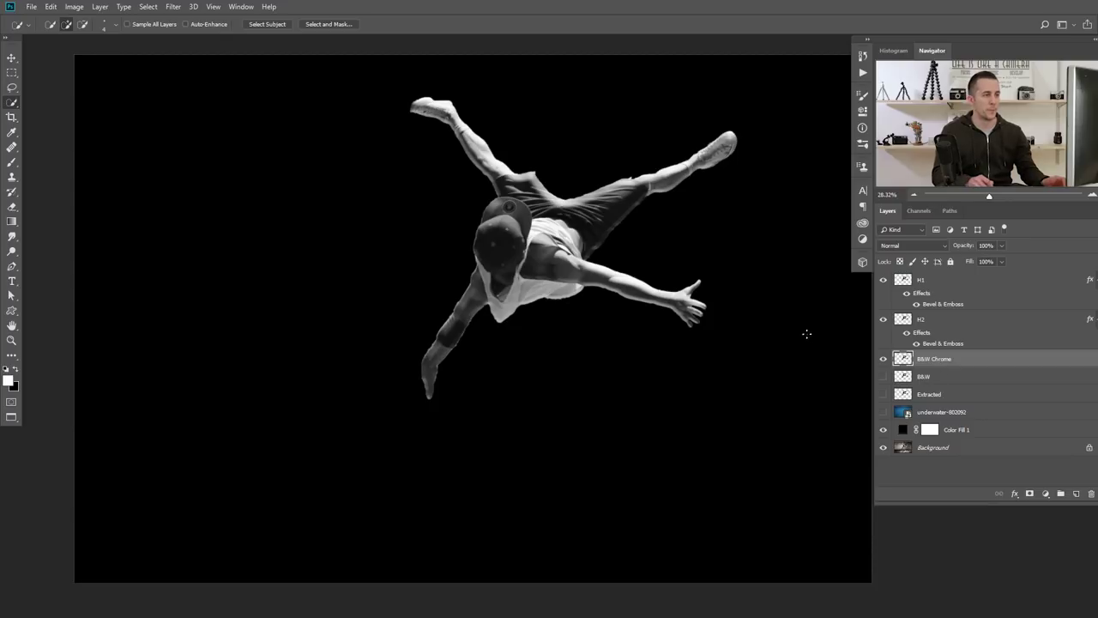
{"action": "left_click", "coordinate": [172, 7]}
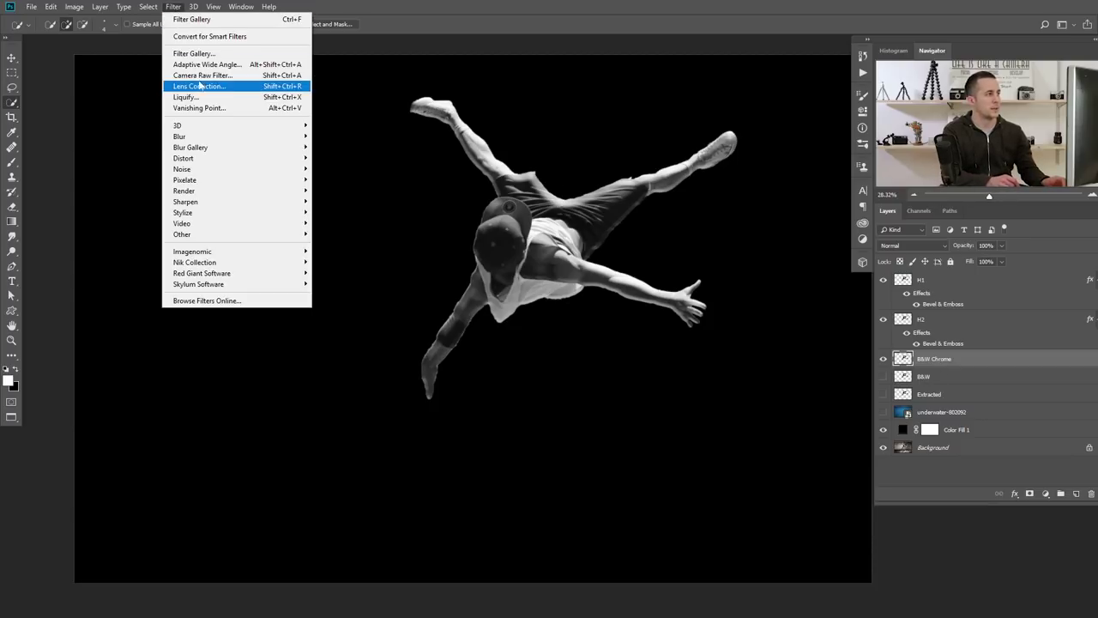
Apply the Filter Gallery's Sketch > Chrome filter with Detail 2 and Smoothness 7
{"action": "left_click", "coordinate": [209, 54]}
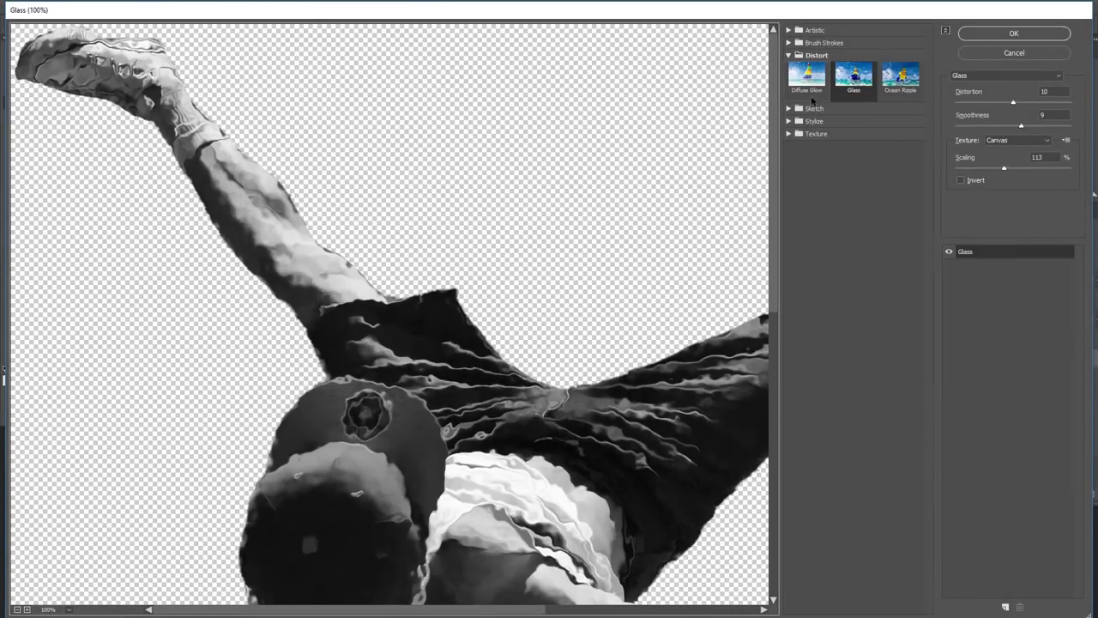
{"action": "left_click", "coordinate": [812, 110]}
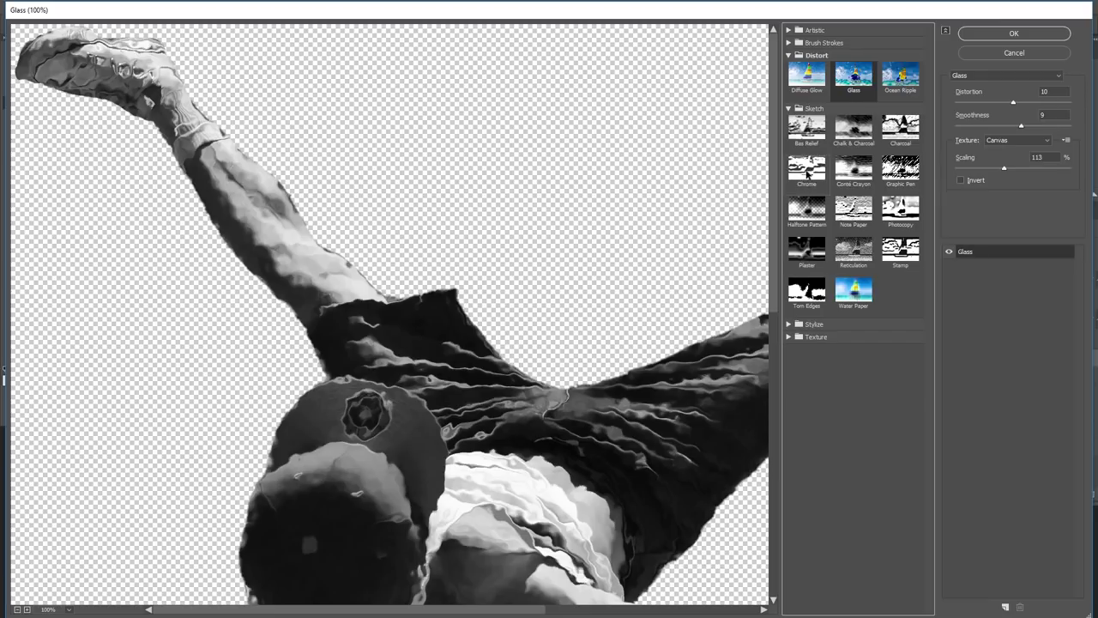
{"action": "left_click", "coordinate": [807, 173]}
{"action": "key", "text": "ctrl+minus"}
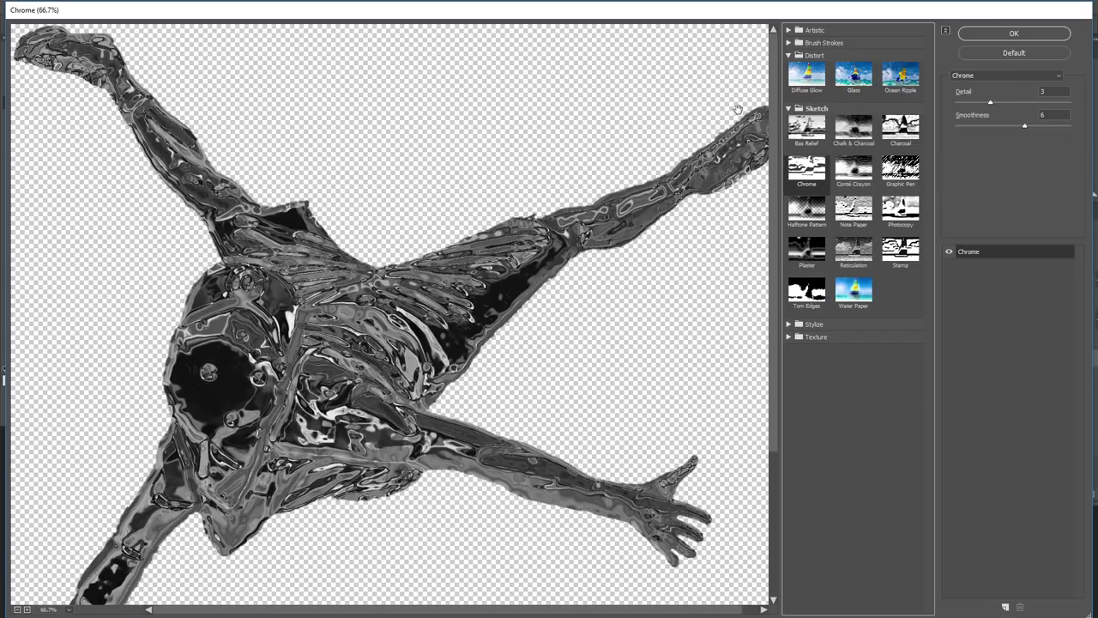
{"action": "left_click", "coordinate": [738, 109], "text": "alt"}
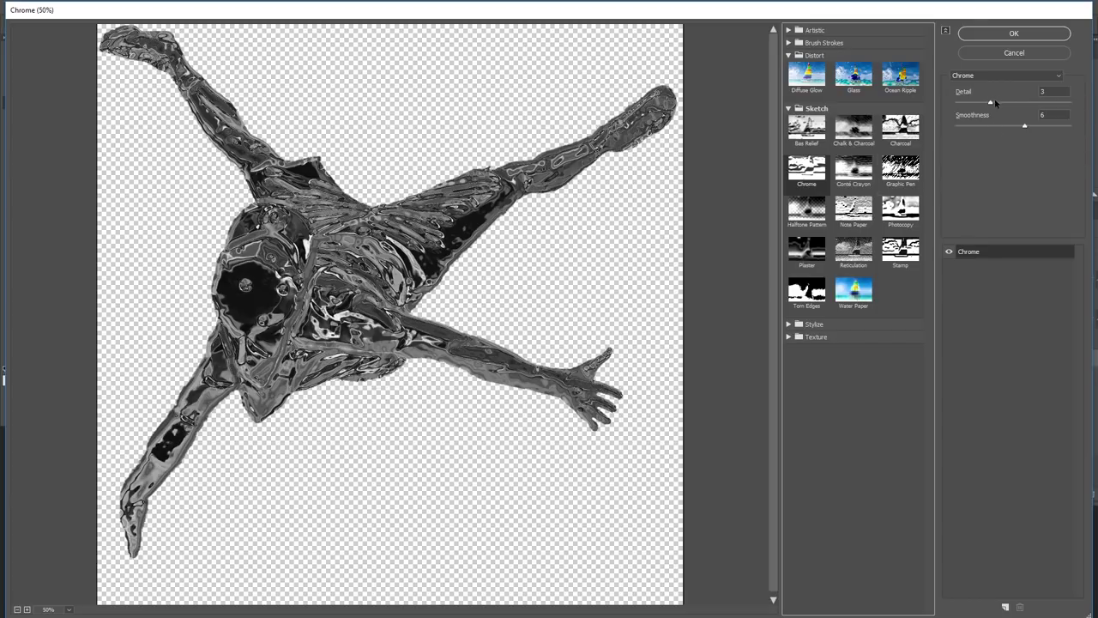
{"action": "left_click_drag", "start_coordinate": [990, 102], "coordinate": [1044, 102]}
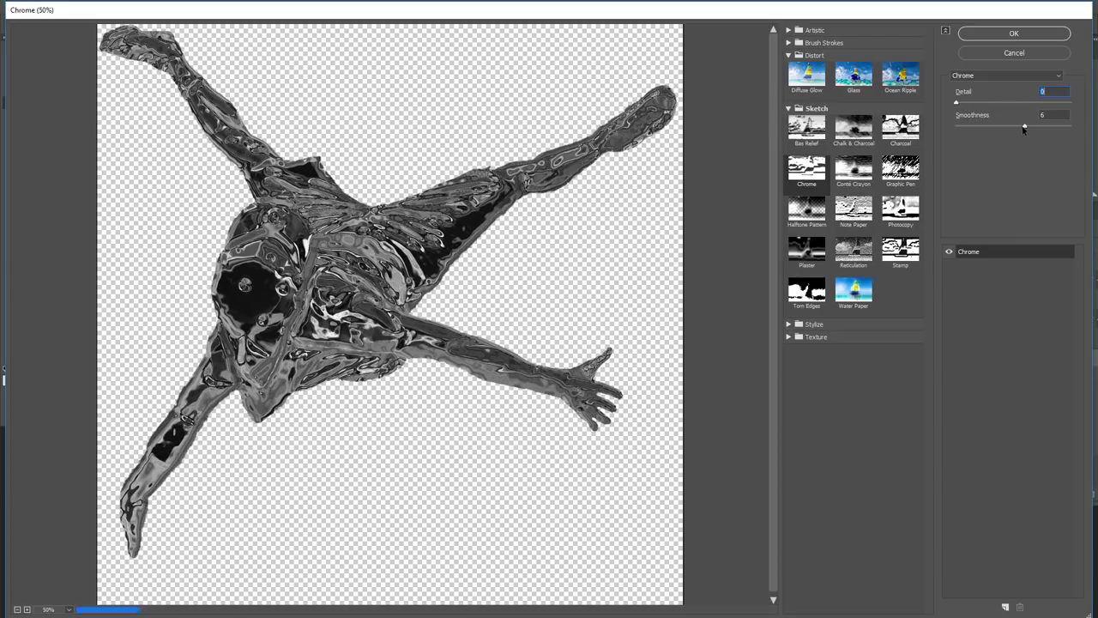
{"action": "left_click_drag", "start_coordinate": [1026, 127], "coordinate": [1009, 126]}
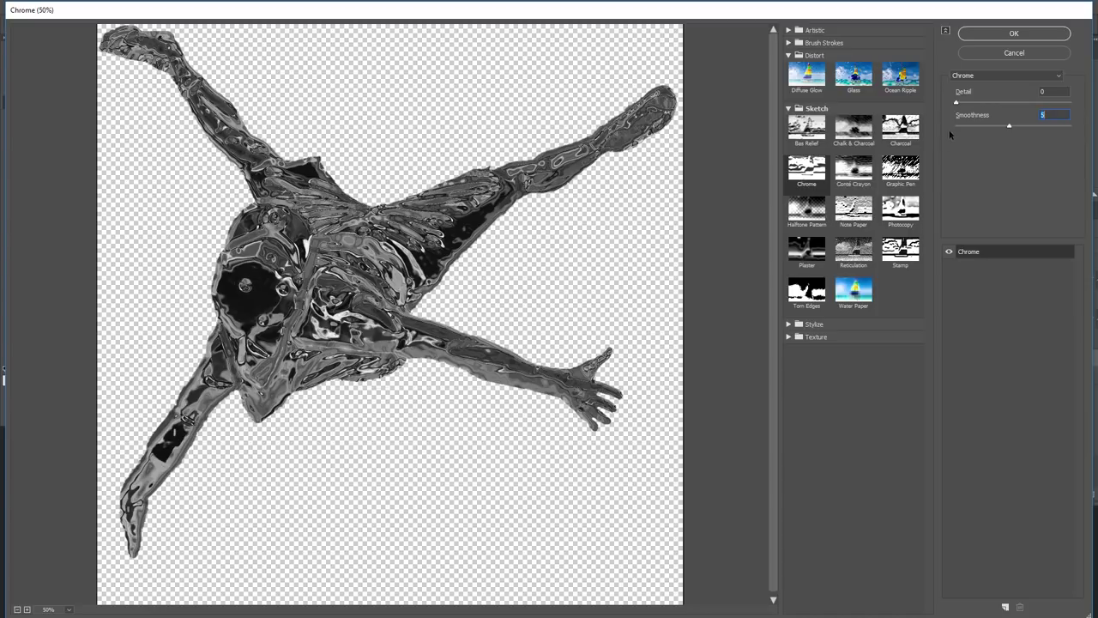
{"action": "left_click_drag", "start_coordinate": [957, 103], "coordinate": [1037, 127]}
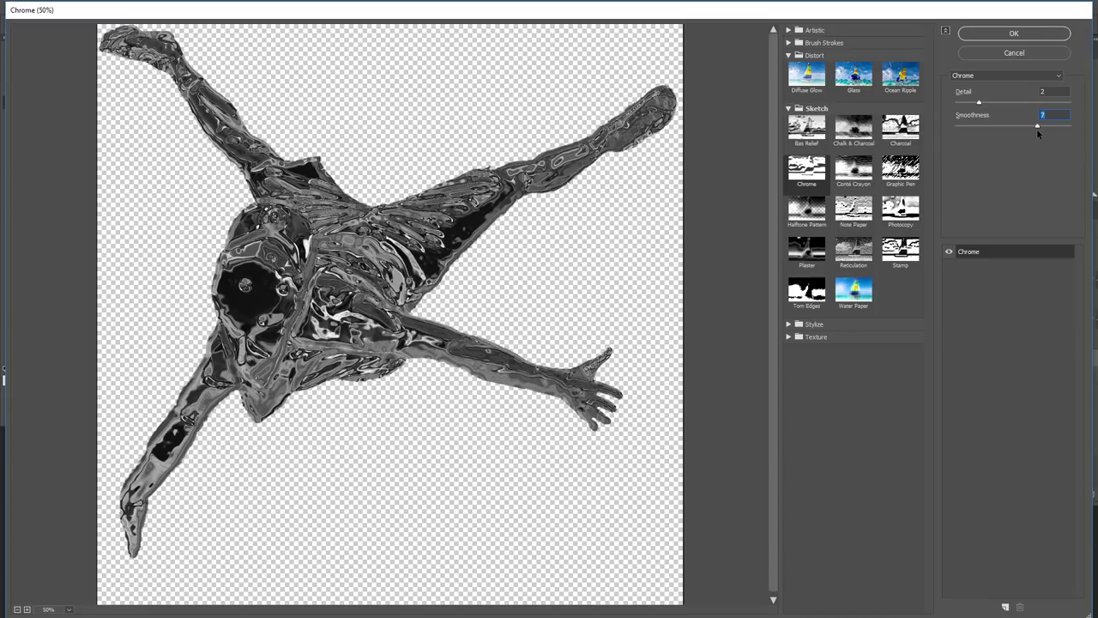
{"action": "left_click", "coordinate": [1014, 33]}
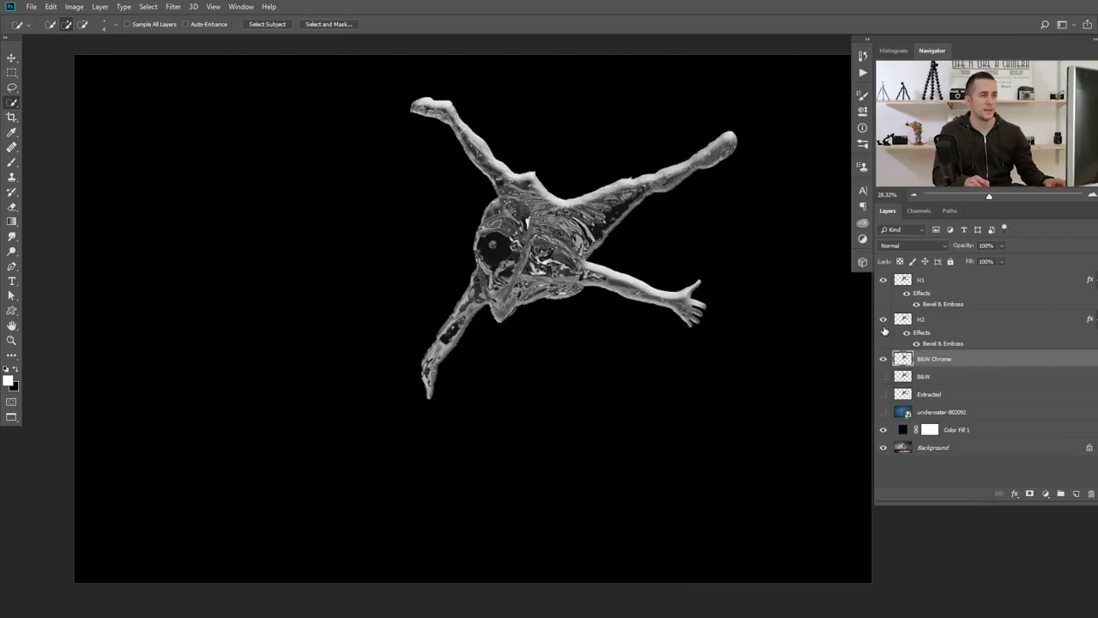
Compare the embossed layers on and off, then lower B&W Chrome's opacity
{"action": "left_click", "coordinate": [883, 279]}
{"action": "left_click", "coordinate": [884, 319]}
{"action": "left_click", "coordinate": [884, 279]}
{"action": "mouse_move", "coordinate": [965, 249]}
{"action": "left_mouse_down"}
{"action": "mouse_move", "coordinate": [923, 261]}
{"action": "mouse_move", "coordinate": [958, 249]}
{"action": "left_mouse_up"}
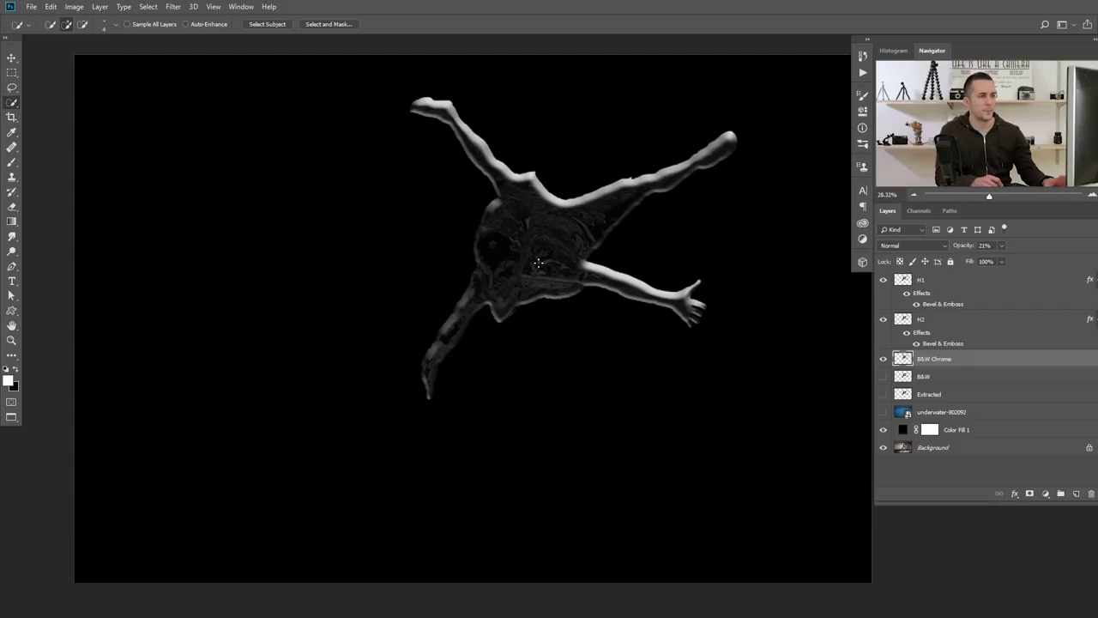
Make the B&W layer visible again at 41% opacity
{"action": "left_click", "coordinate": [905, 378]}
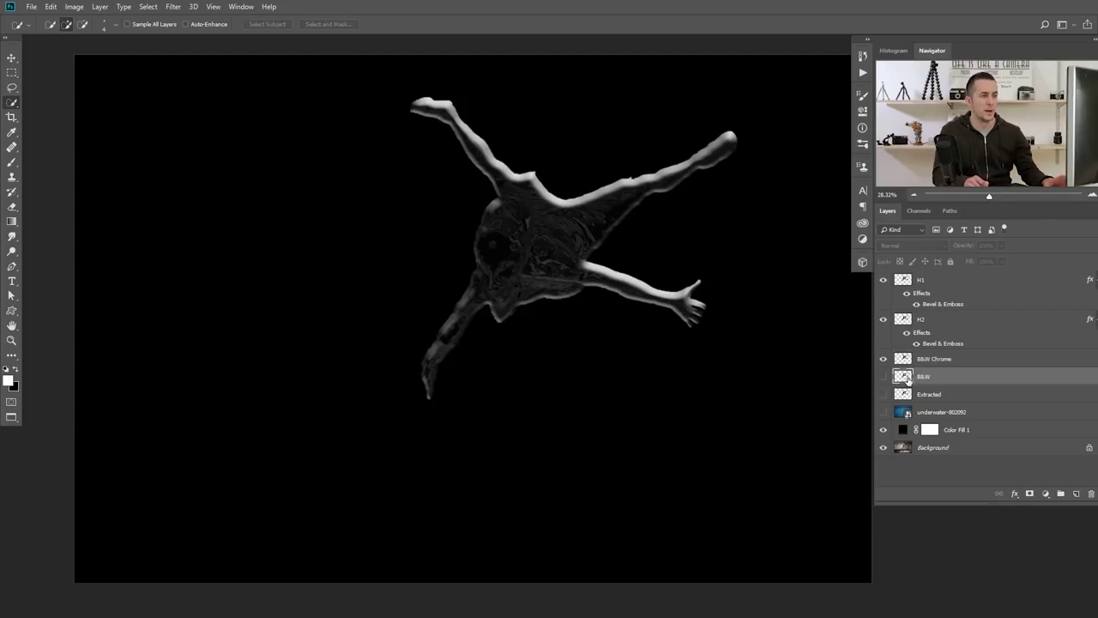
{"action": "left_click", "coordinate": [883, 378]}
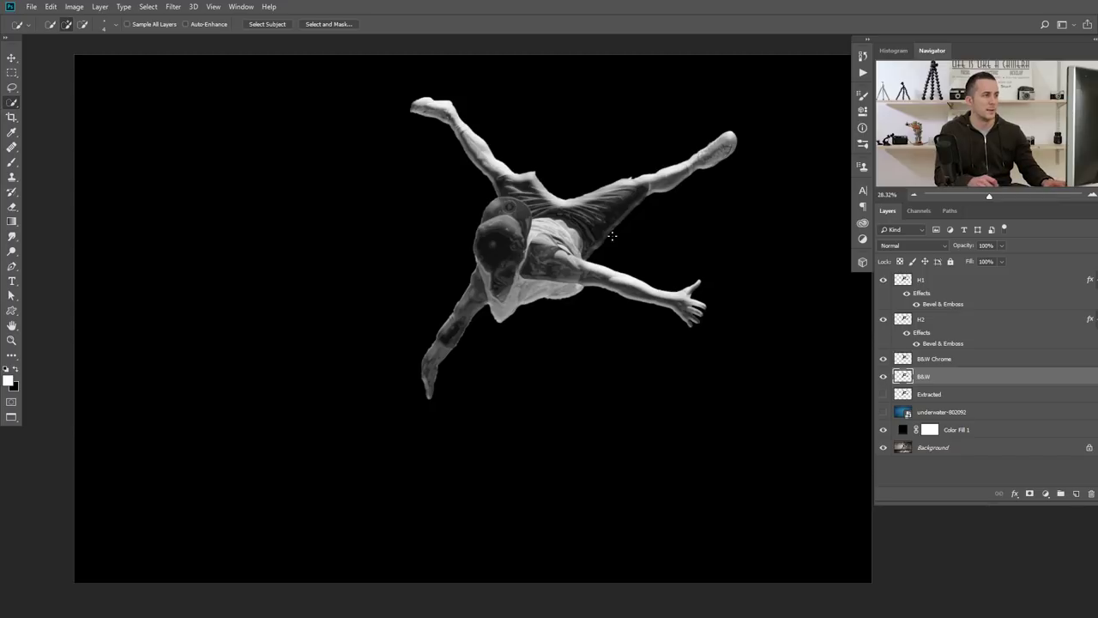
{"action": "scroll", "coordinate": [578, 229], "scroll_direction": "up", "scroll_amount": 3}
{"action": "scroll", "coordinate": [578, 228], "scroll_direction": "up", "scroll_amount": 3}
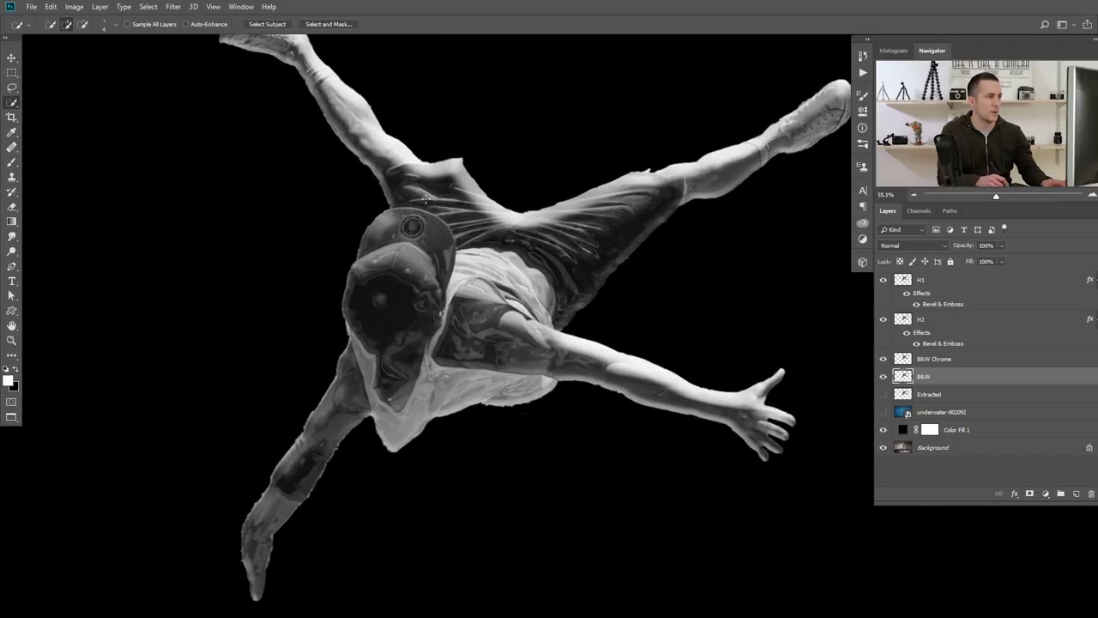
{"action": "left_click_drag", "start_coordinate": [962, 246], "coordinate": [939, 250]}
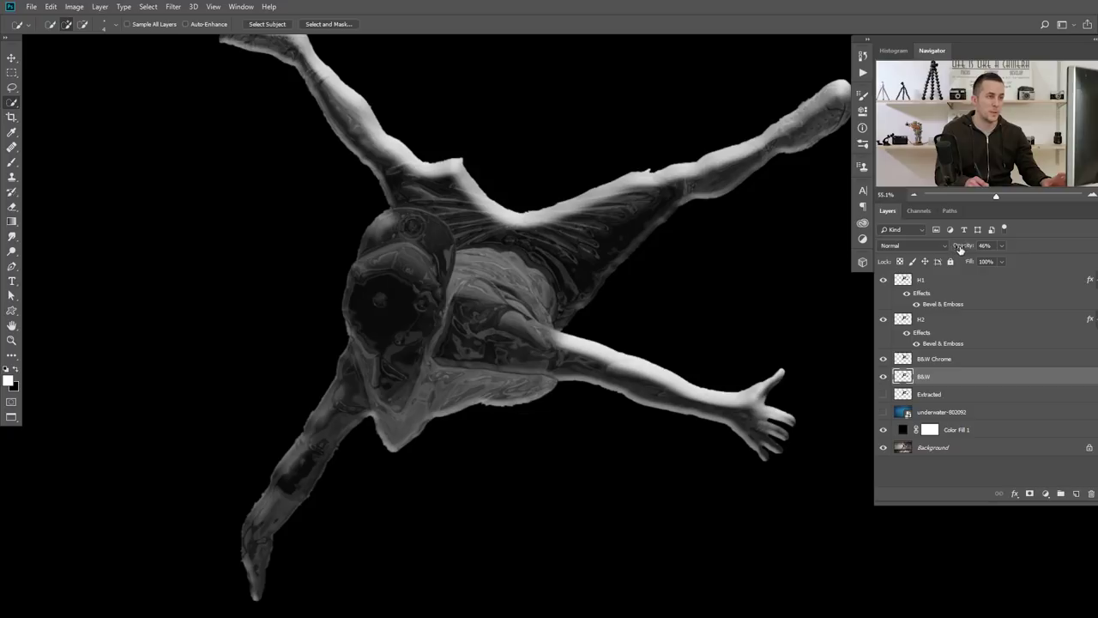
{"action": "left_click_drag", "start_coordinate": [966, 249], "coordinate": [964, 248]}
{"action": "scroll", "coordinate": [566, 309], "scroll_direction": "down", "scroll_amount": 2}
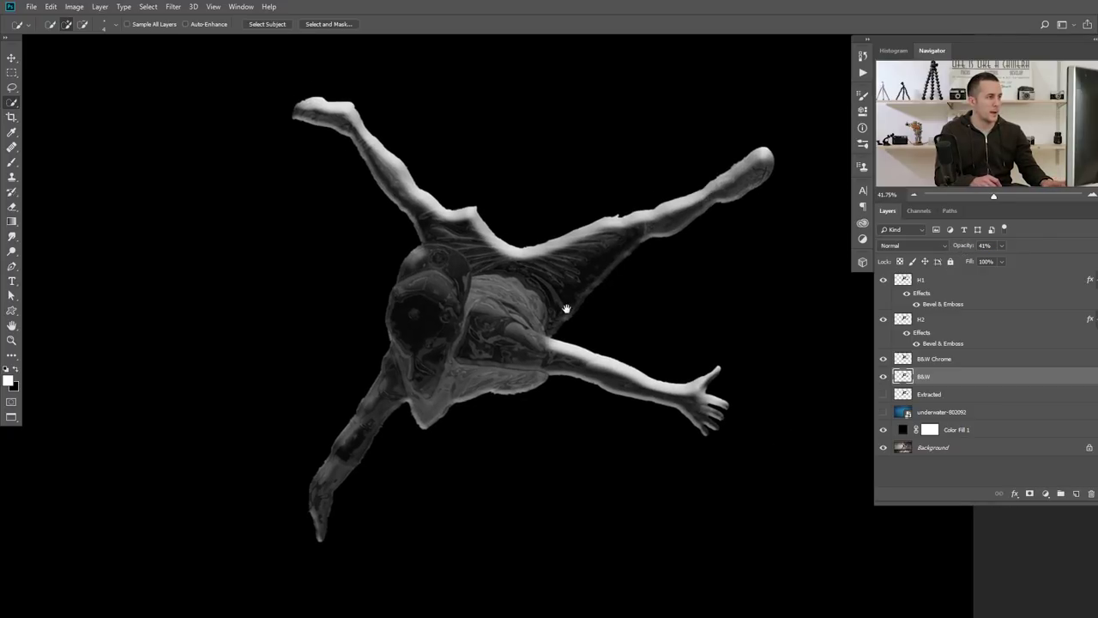
{"action": "left_click", "coordinate": [907, 283]}
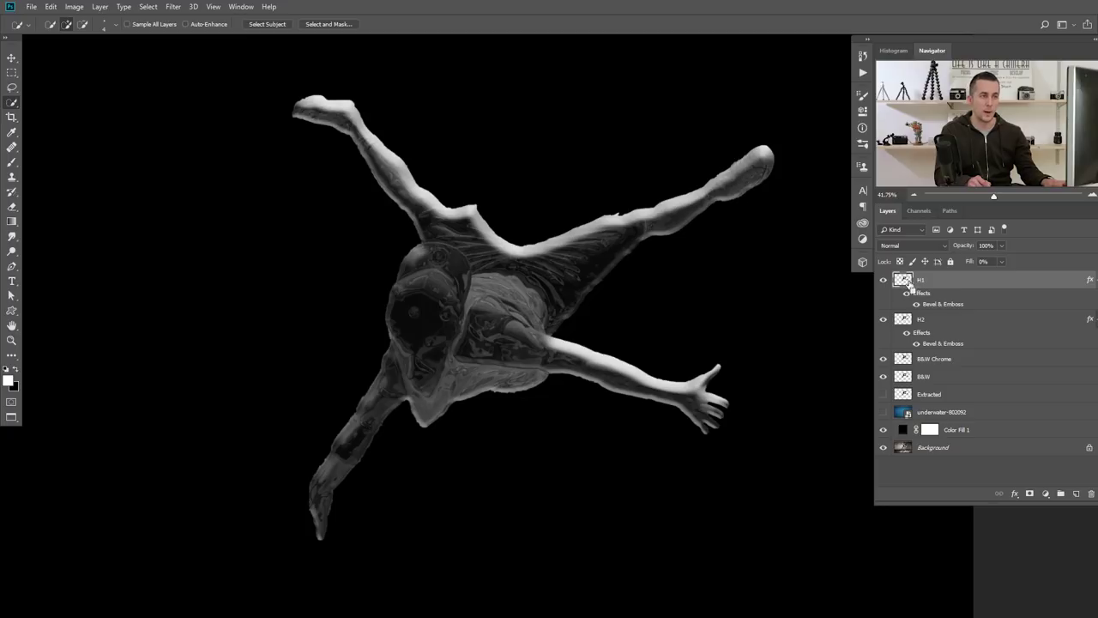
Stamp all visible layers into a new Layer 1, then hide H1, H2, B&W Chrome and B&W
{"action": "key", "text": "ctrl+shift+alt+e"}
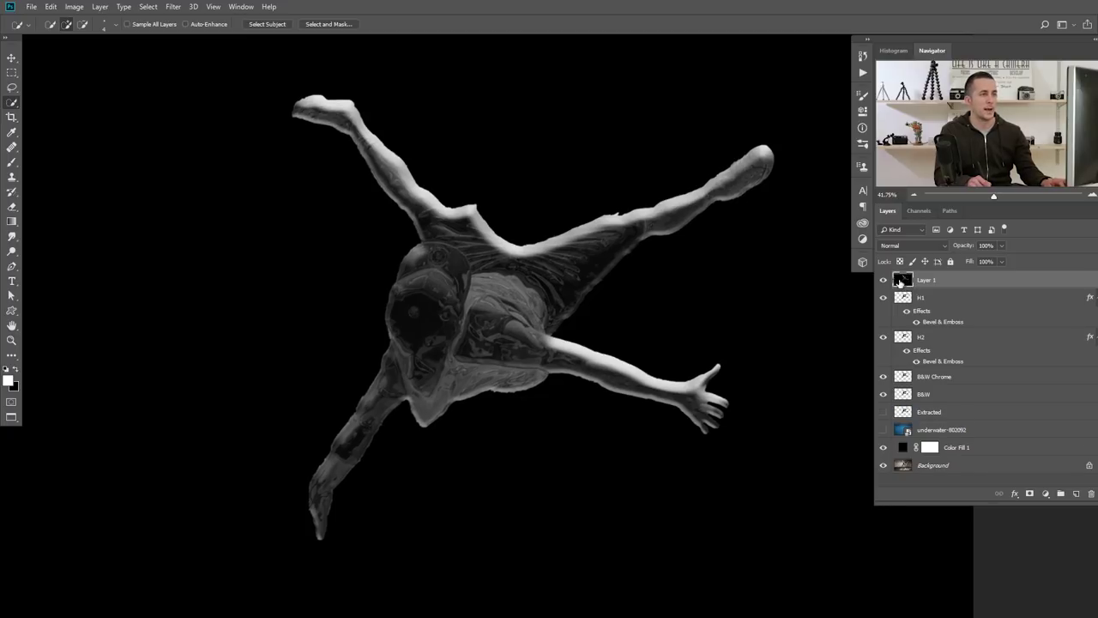
{"action": "left_click", "coordinate": [882, 297]}
{"action": "left_click", "coordinate": [883, 336]}
{"action": "left_click", "coordinate": [882, 376]}
{"action": "left_click", "coordinate": [883, 393]}
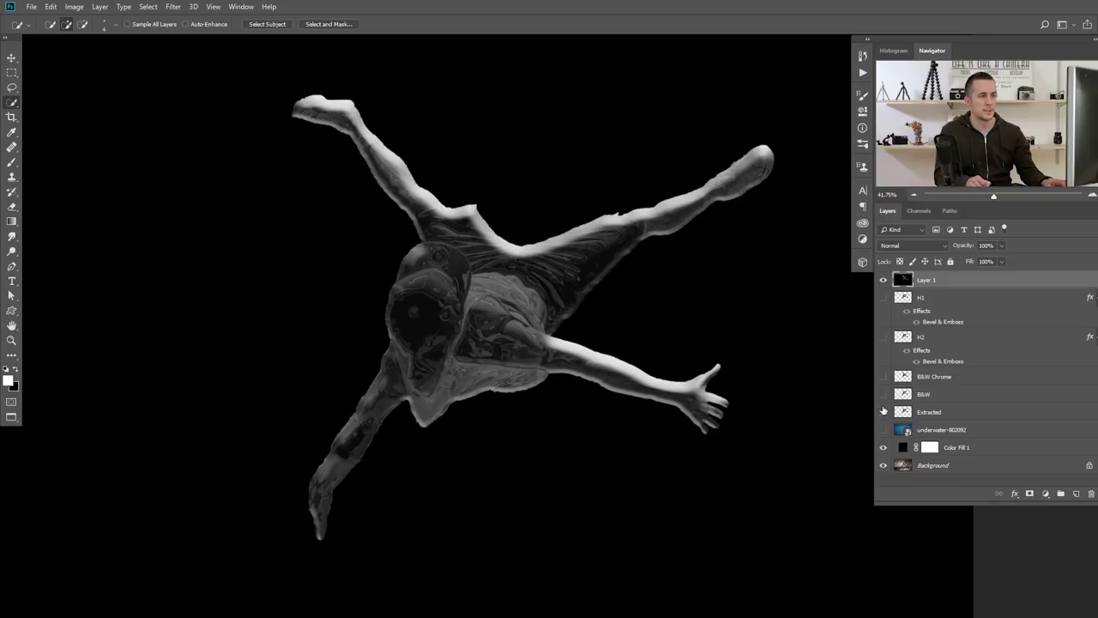
Group H1 through B&W and name the group Preparation
{"action": "left_click", "coordinate": [906, 303]}
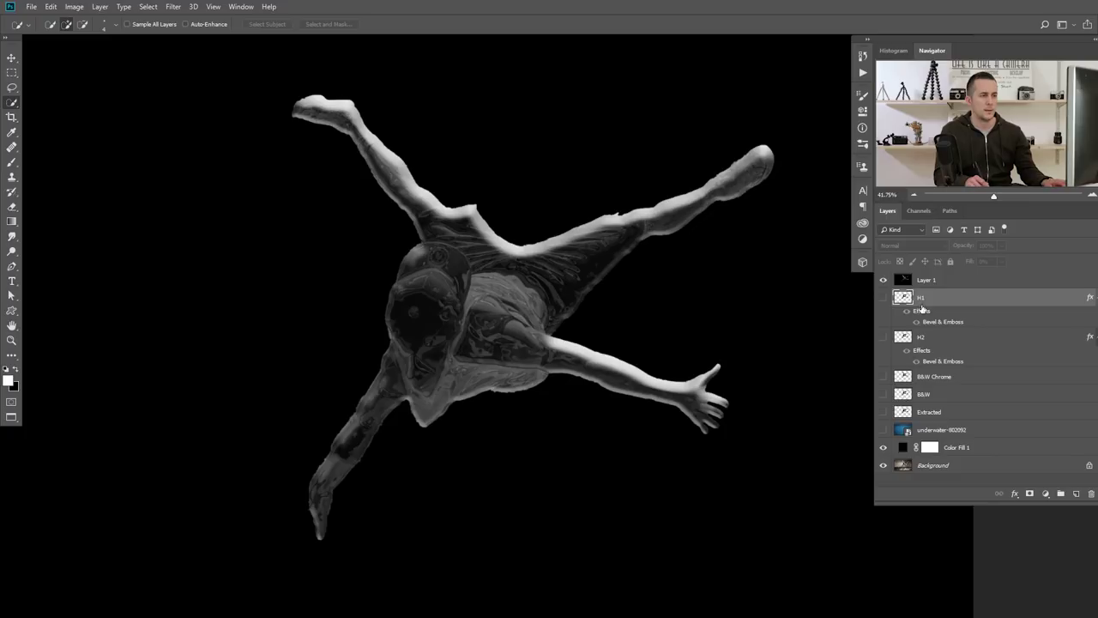
{"action": "left_click", "coordinate": [904, 394], "text": "shift"}
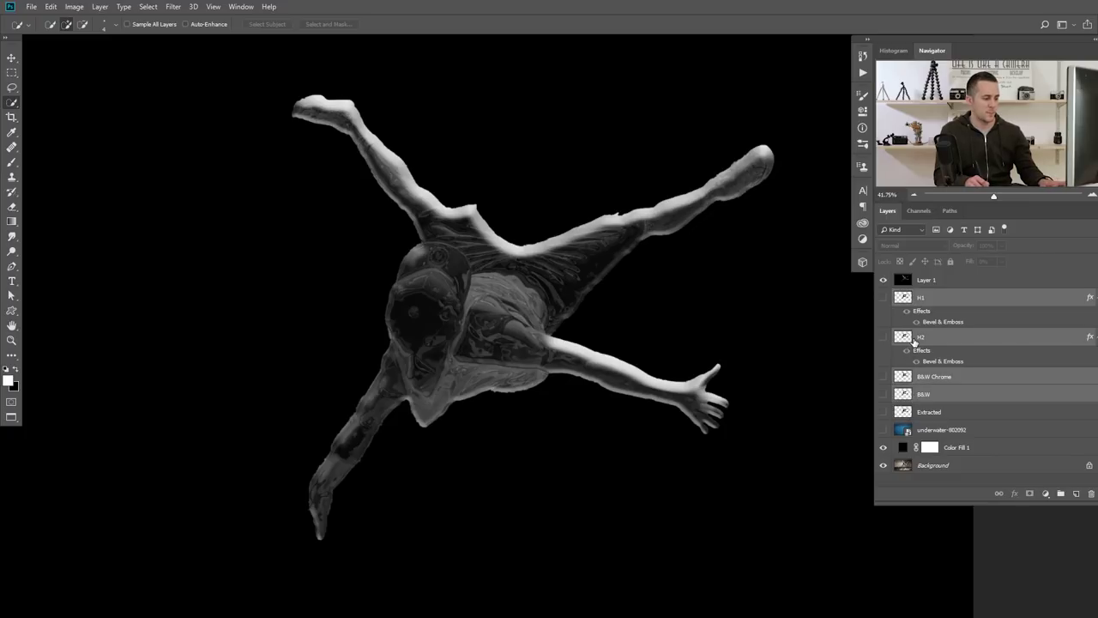
{"action": "key", "text": "ctrl+g"}
{"action": "double_click", "coordinate": [929, 296]}
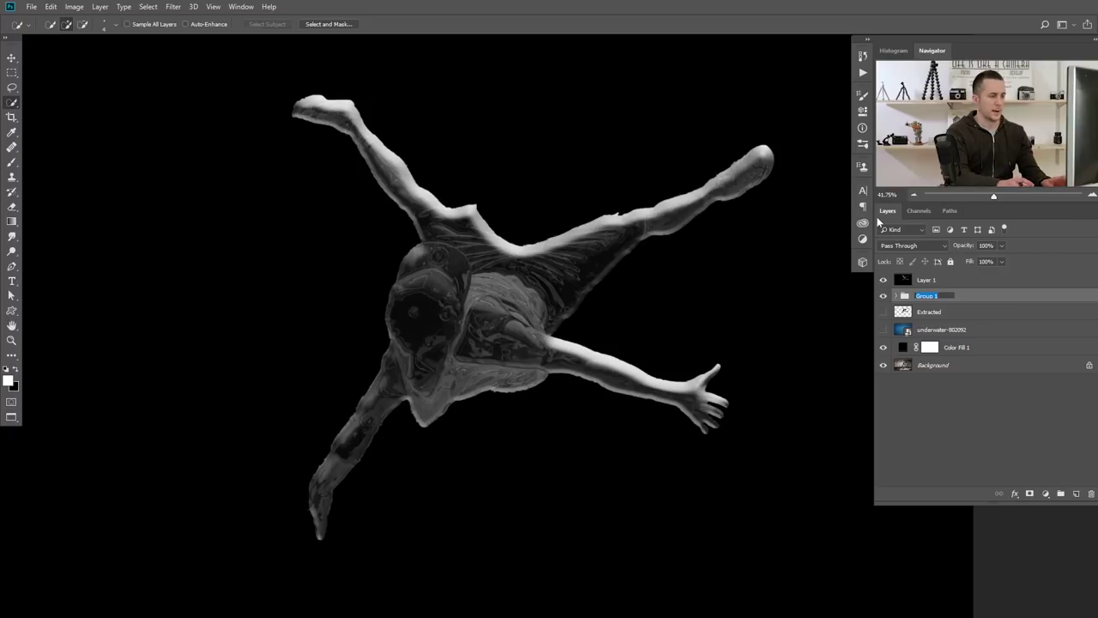
{"action": "type", "text": "Prepa"}
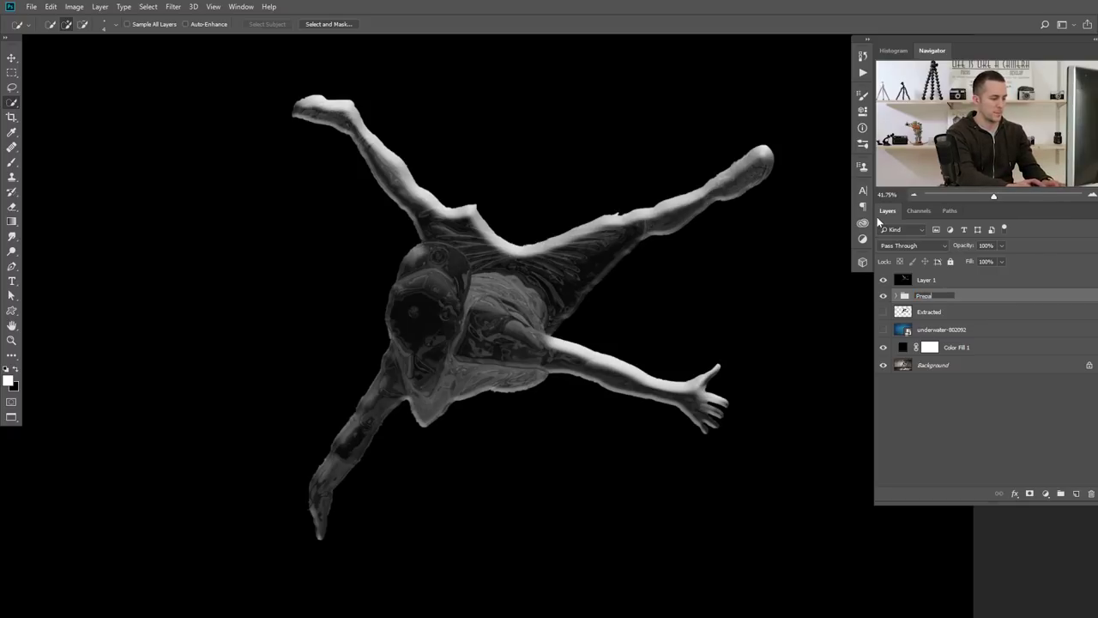
{"action": "type", "text": "ration"}
{"action": "key", "text": "Return"}
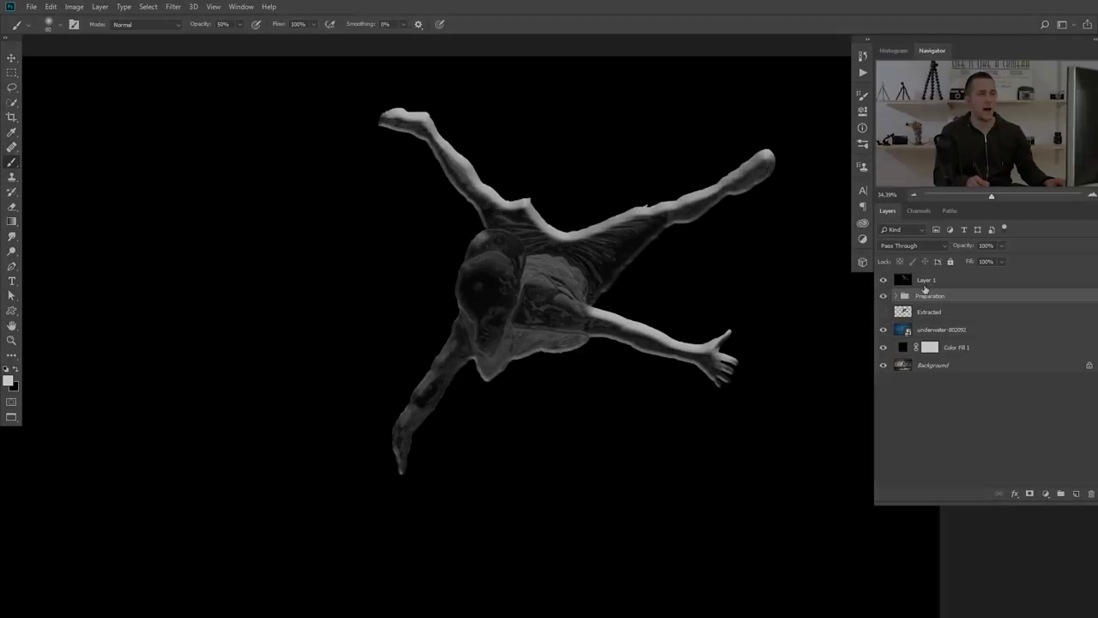
Preview the Distort > Glass filter on Layer 1, zoomed to 50% to show the whole figure
{"action": "left_click", "coordinate": [173, 7]}
{"action": "left_click", "coordinate": [240, 54]}
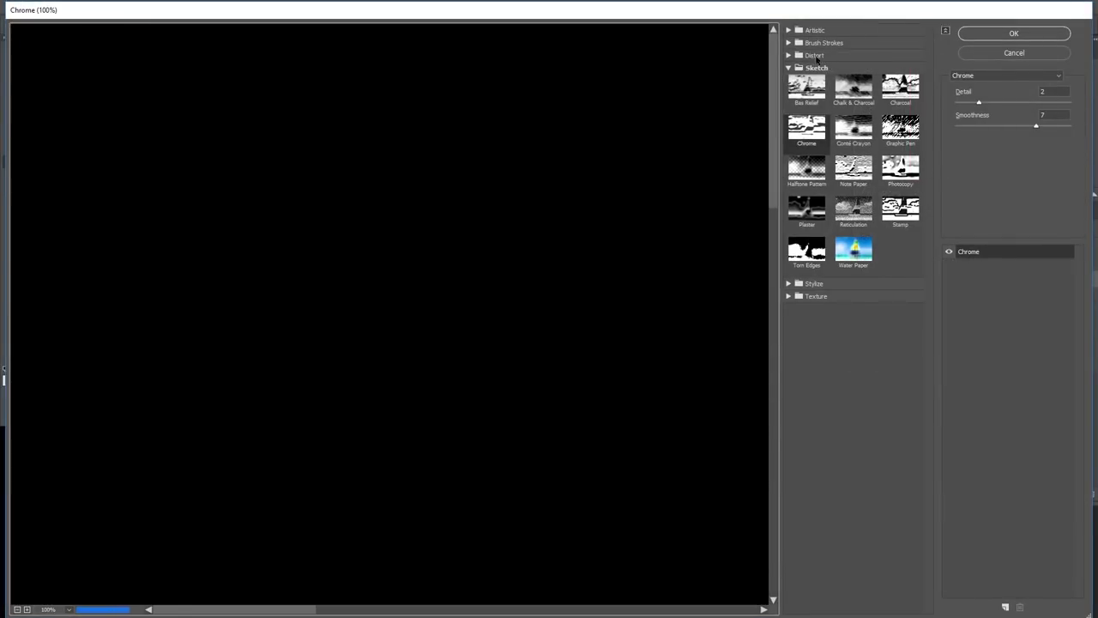
{"action": "left_click", "coordinate": [815, 56]}
{"action": "left_click", "coordinate": [854, 76]}
{"action": "left_click", "coordinate": [18, 609]}
{"action": "left_click_drag", "start_coordinate": [568, 300], "coordinate": [456, 275]}
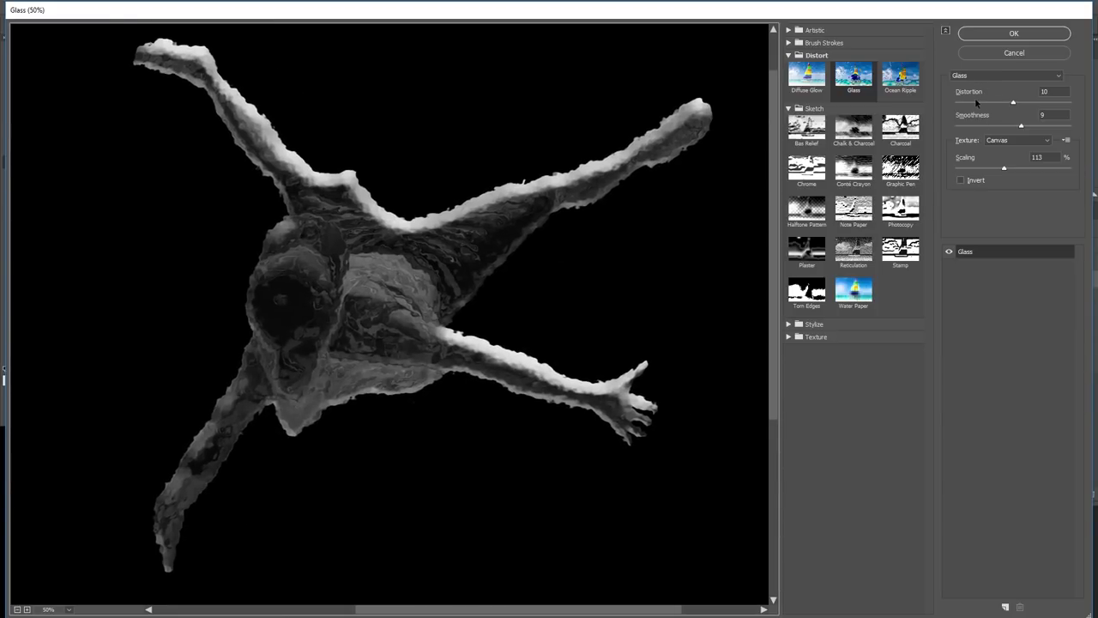
Apply Glass with Canvas texture, Scaling 118, Smoothness 9 and Distortion 9
{"action": "left_click", "coordinate": [1003, 144]}
{"action": "left_click", "coordinate": [1005, 169]}
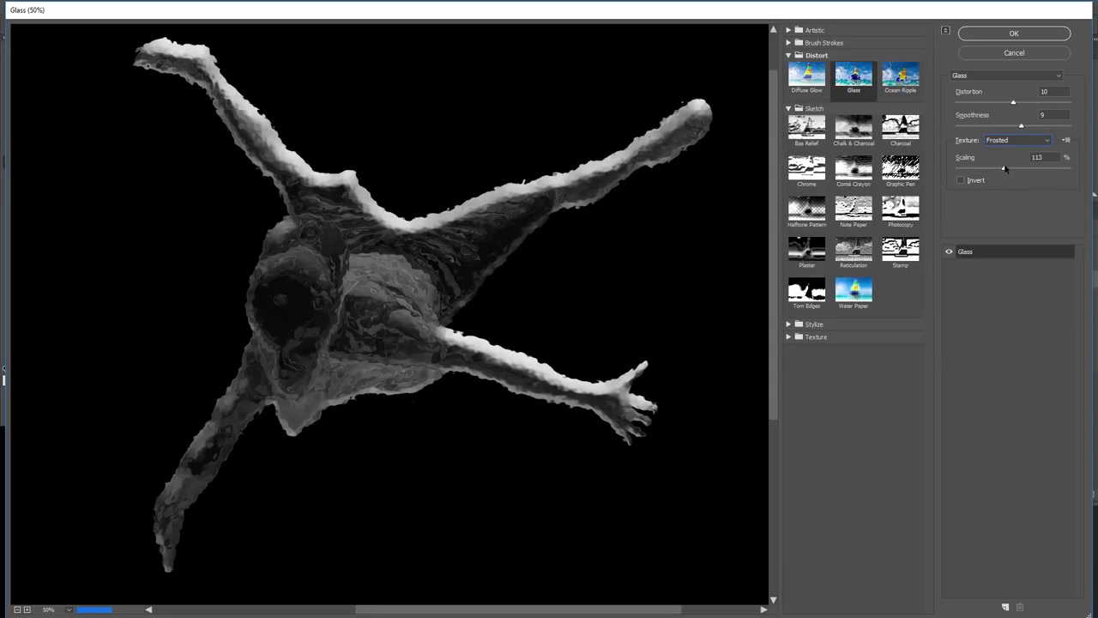
{"action": "left_click", "coordinate": [1010, 142]}
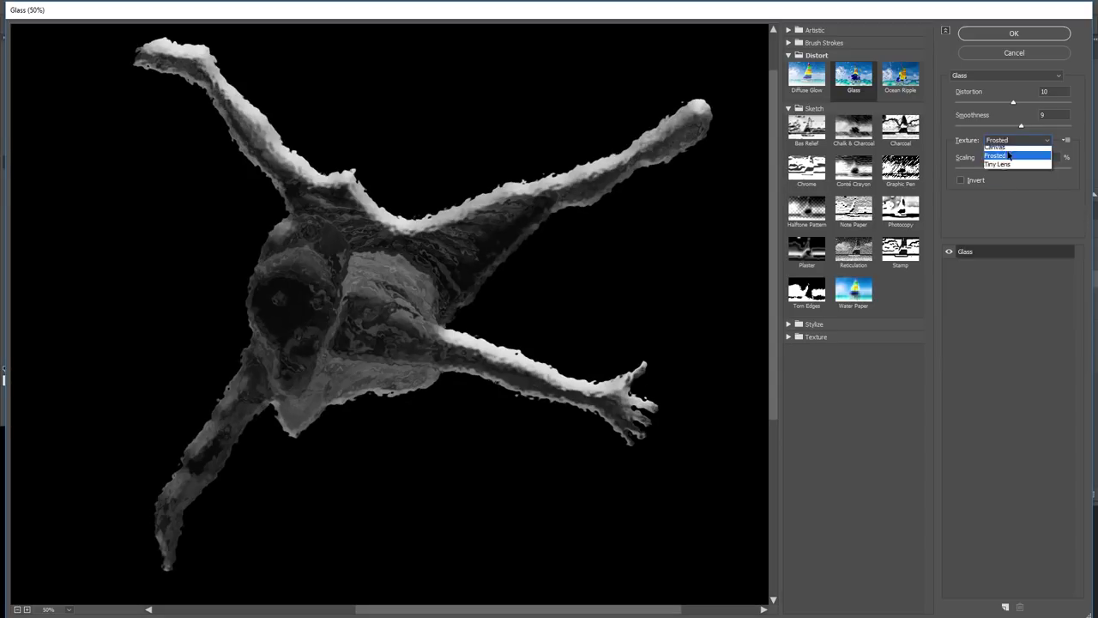
{"action": "left_click", "coordinate": [1005, 158]}
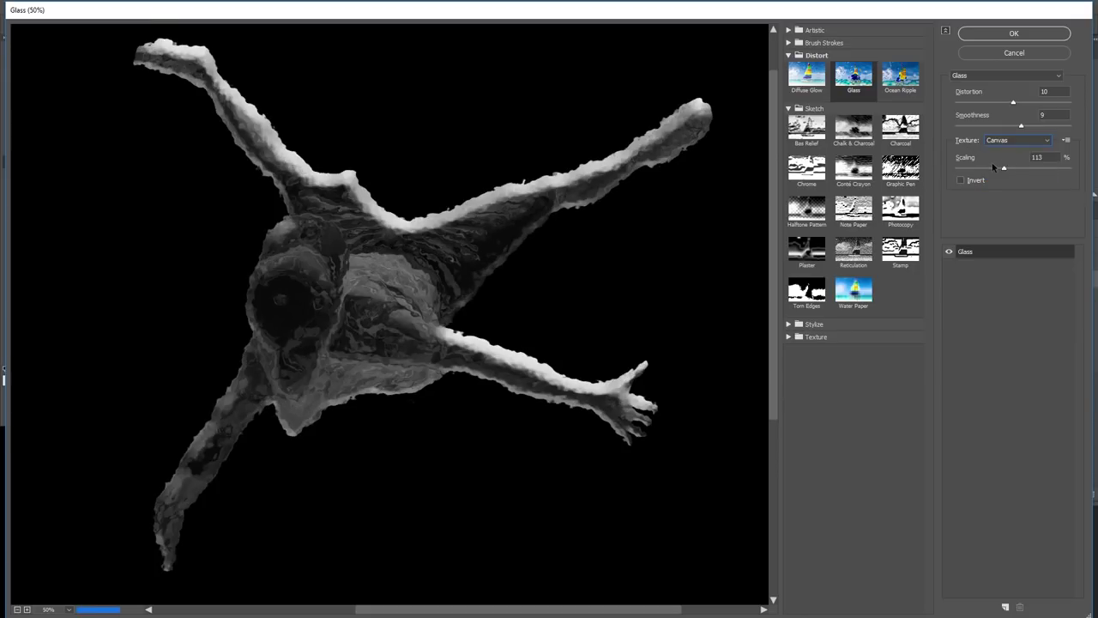
{"action": "left_click_drag", "start_coordinate": [1004, 170], "coordinate": [1008, 174]}
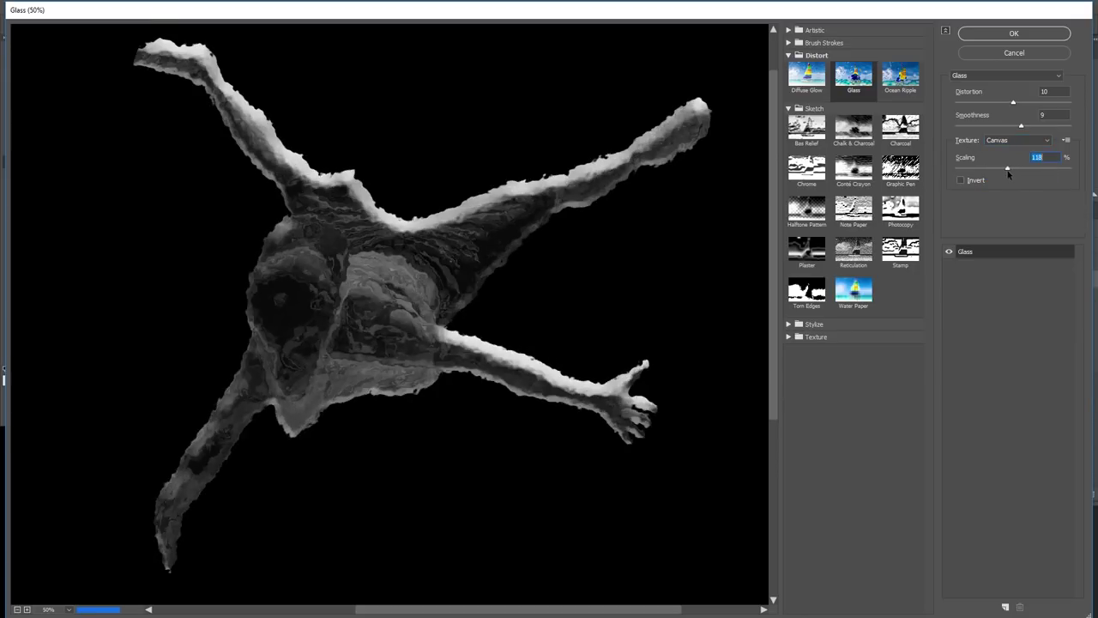
{"action": "left_click_drag", "start_coordinate": [1020, 127], "coordinate": [996, 104]}
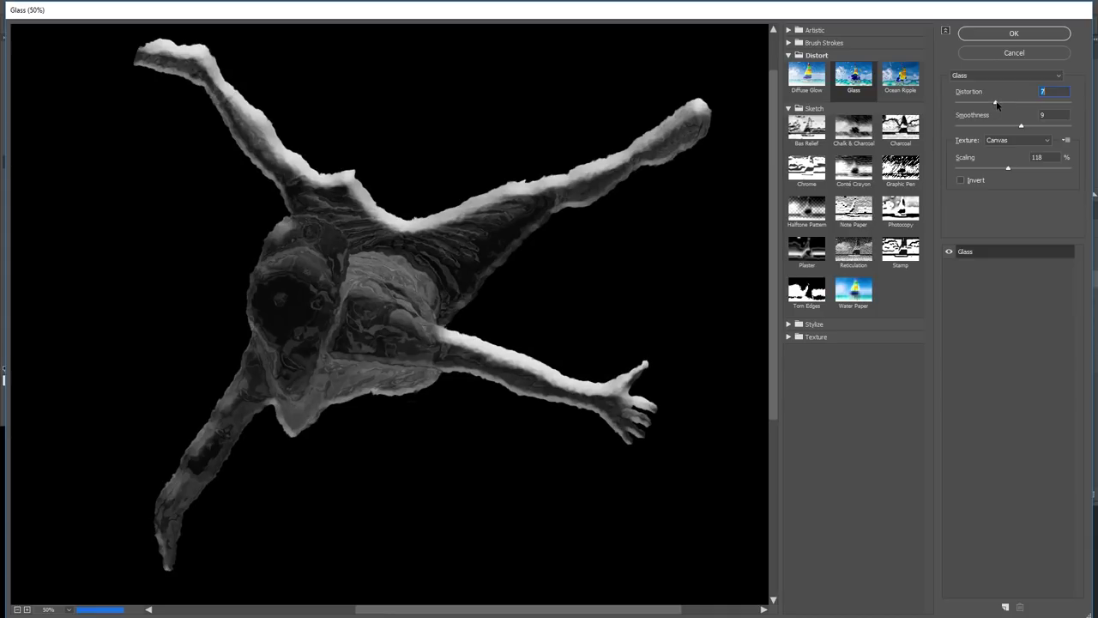
{"action": "left_click", "coordinate": [1006, 102]}
{"action": "left_click", "coordinate": [1011, 36]}
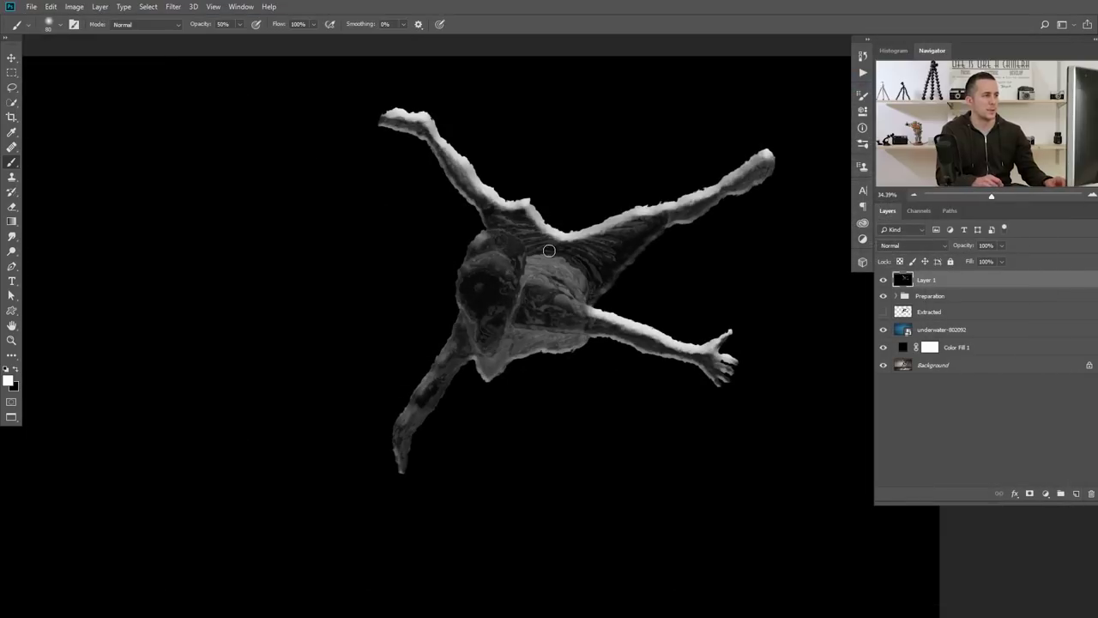
Inspect the glass texture up close, then duplicate Layer 1 into Layer 1 copy
{"action": "scroll", "coordinate": [576, 272], "scroll_direction": "up", "scroll_amount": 2}
{"action": "scroll", "coordinate": [575, 273], "scroll_direction": "up", "scroll_amount": 2}
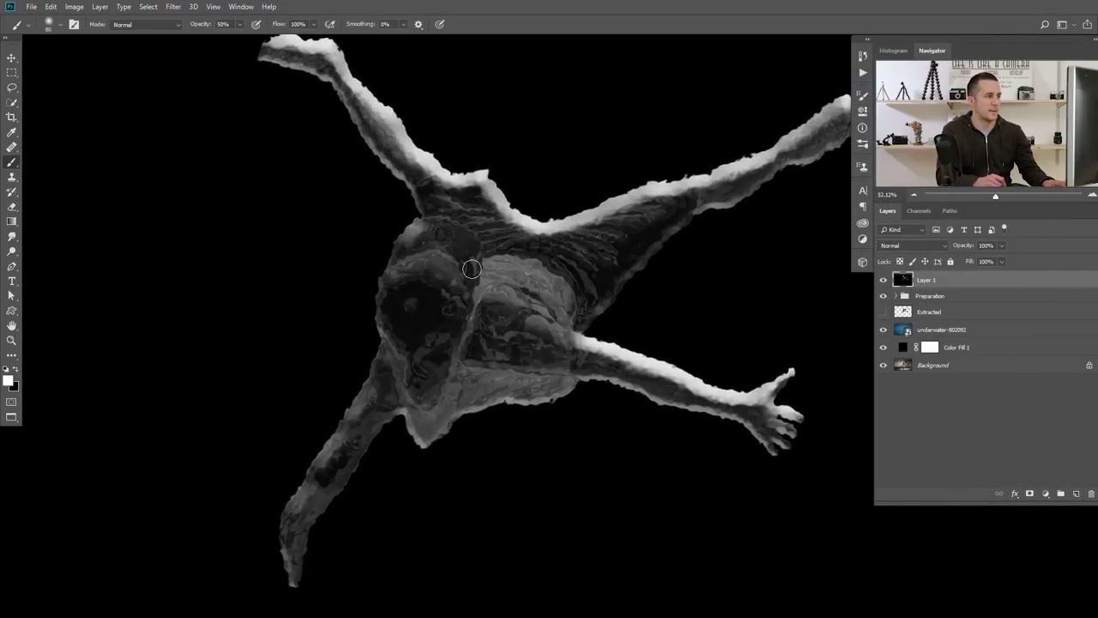
{"action": "scroll", "coordinate": [481, 268], "scroll_direction": "up", "scroll_amount": 2}
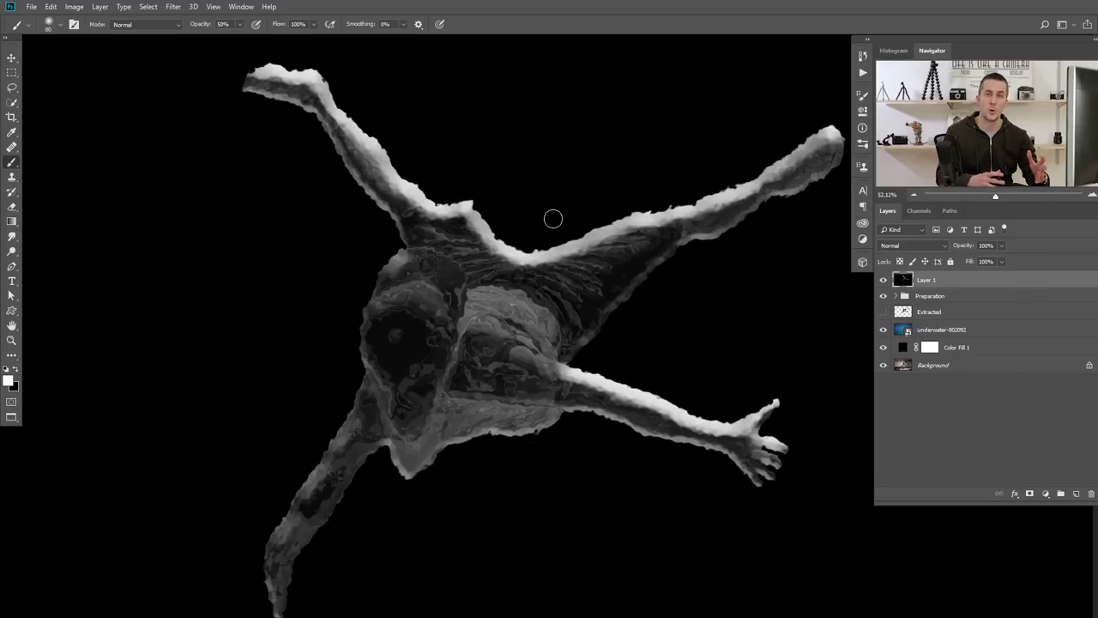
{"action": "scroll", "coordinate": [545, 258], "scroll_direction": "down", "scroll_amount": 3}
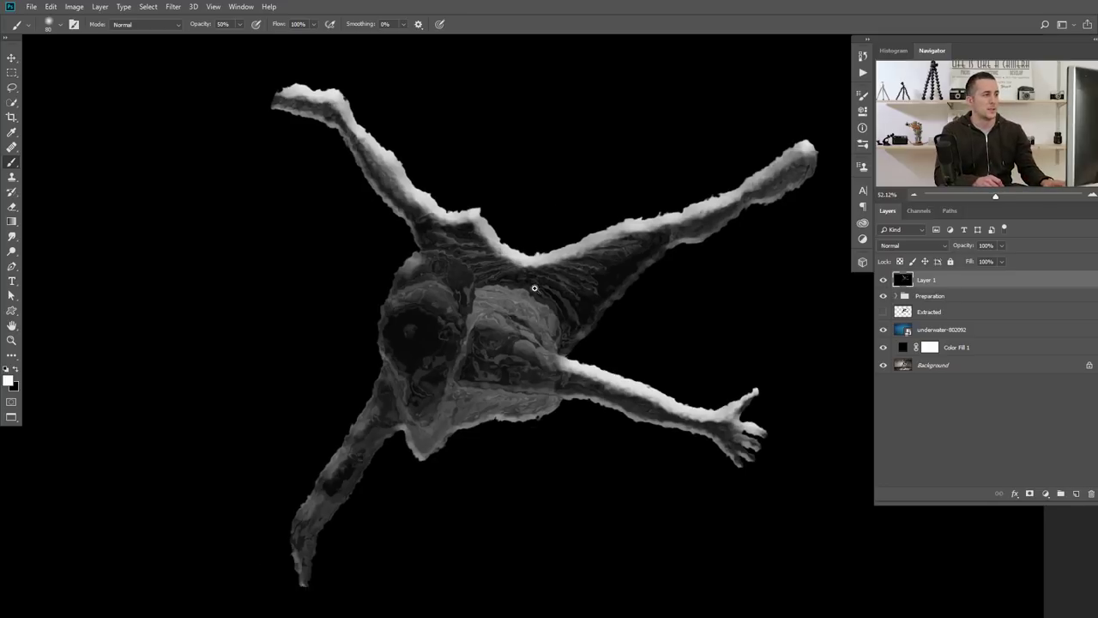
{"action": "scroll", "coordinate": [549, 271], "scroll_direction": "down", "scroll_amount": 1}
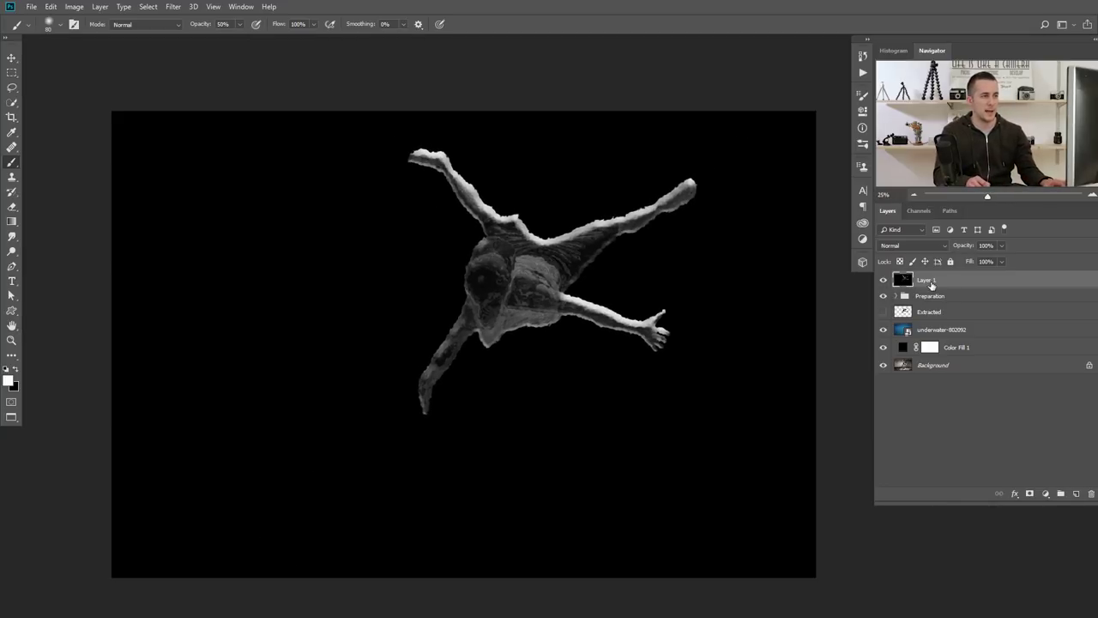
{"action": "key", "text": "ctrl+j"}
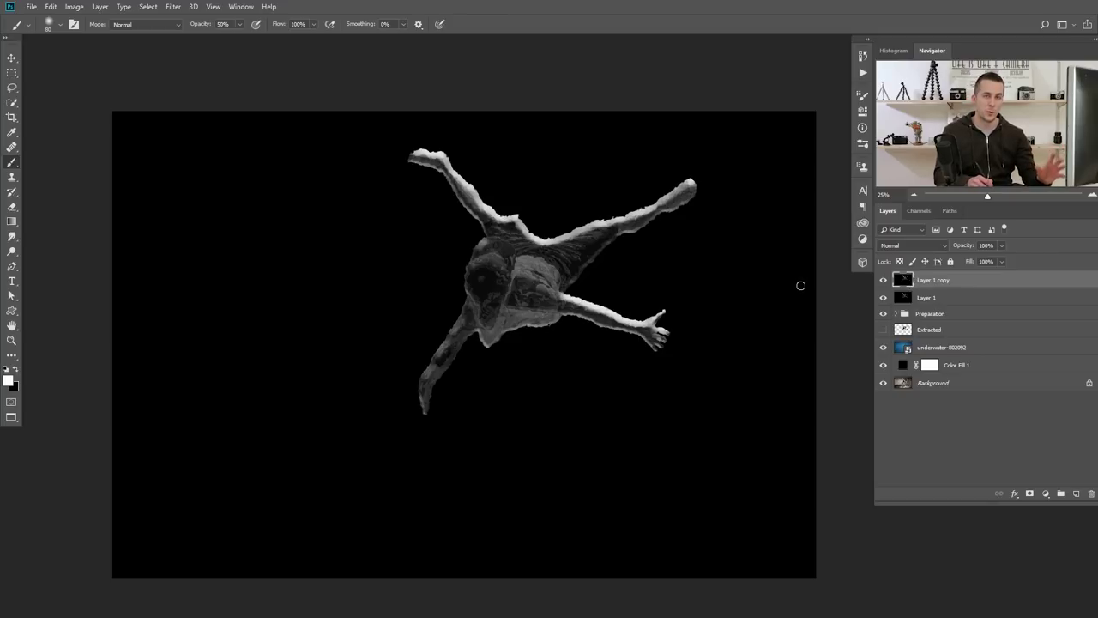
Apply Levels to Layer 1 copy with input levels 6, 1.11 and 139
{"action": "left_click", "coordinate": [80, 9]}
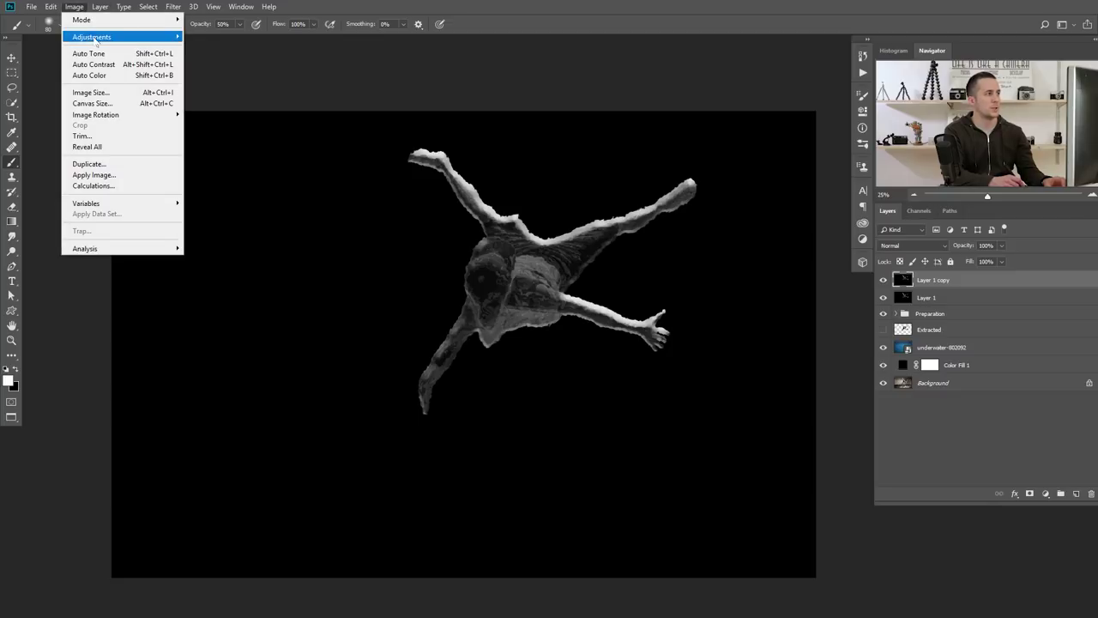
{"action": "mouse_move", "coordinate": [94, 40]}
{"action": "left_click", "coordinate": [526, 39]}
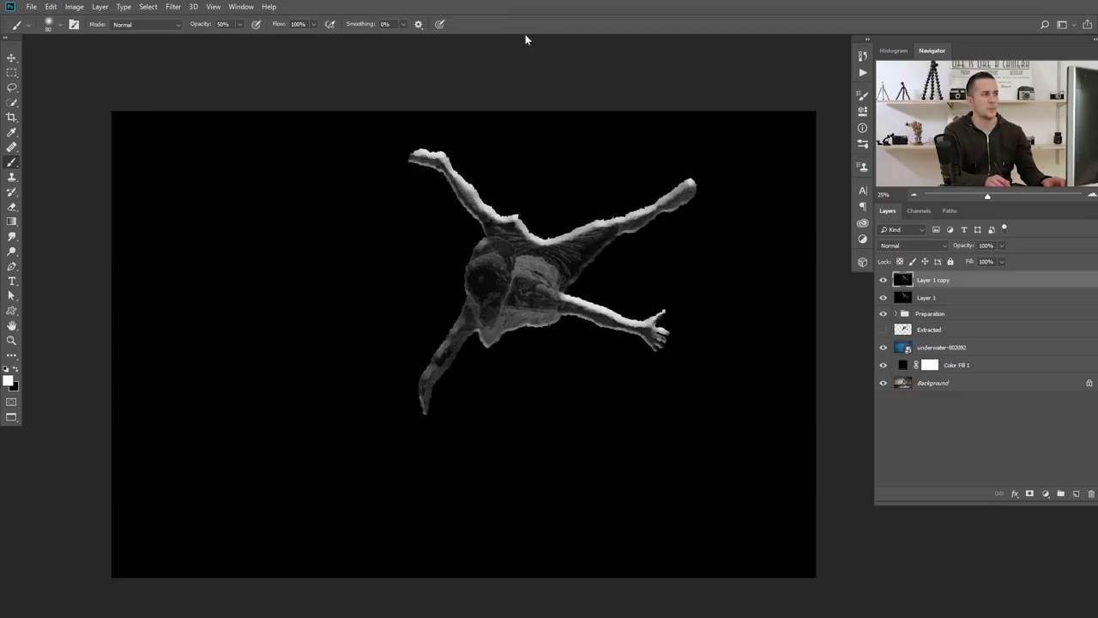
{"action": "key", "text": "ctrl+l"}
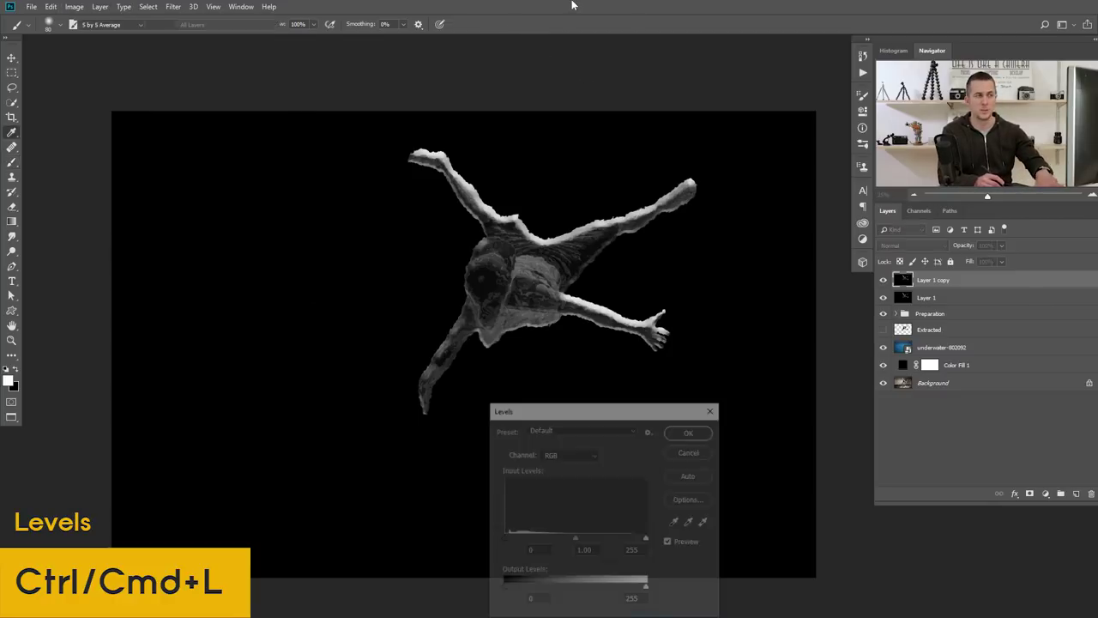
{"action": "left_click_drag", "start_coordinate": [577, 406], "coordinate": [563, 386]}
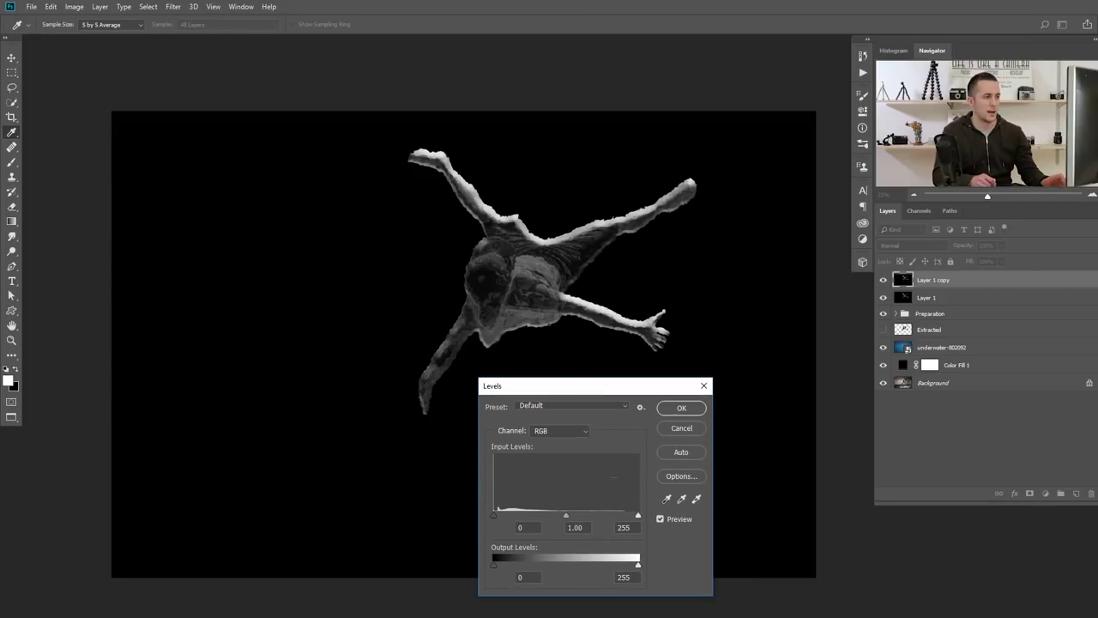
{"action": "left_click_drag", "start_coordinate": [637, 516], "coordinate": [578, 513]}
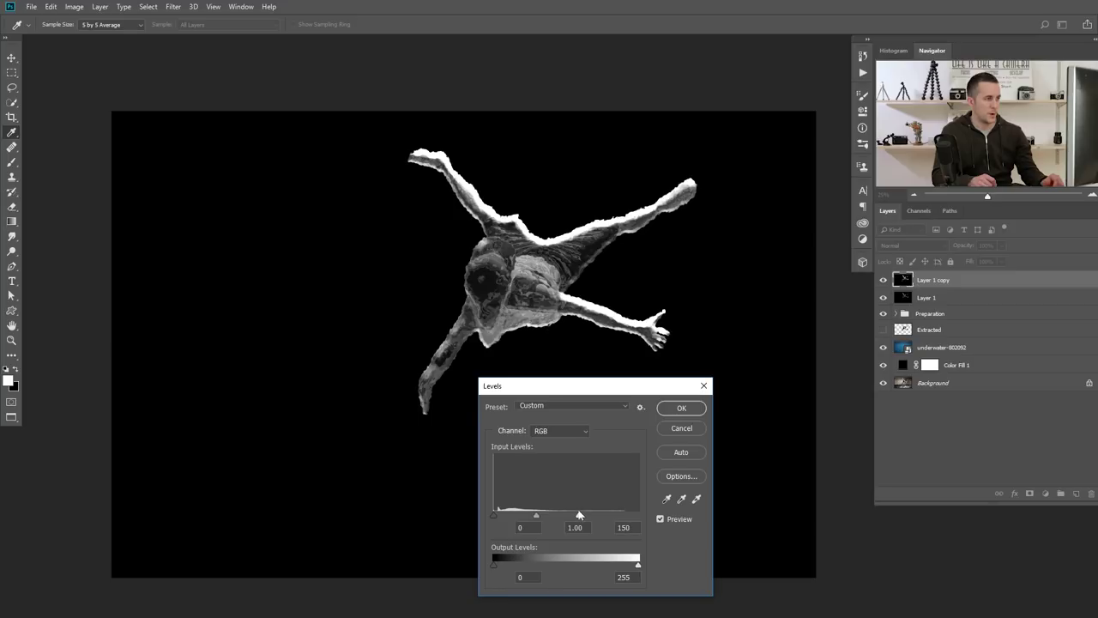
{"action": "left_click_drag", "start_coordinate": [576, 515], "coordinate": [573, 515]}
{"action": "left_click_drag", "start_coordinate": [493, 515], "coordinate": [572, 515]}
{"action": "left_click_drag", "start_coordinate": [498, 514], "coordinate": [497, 513]}
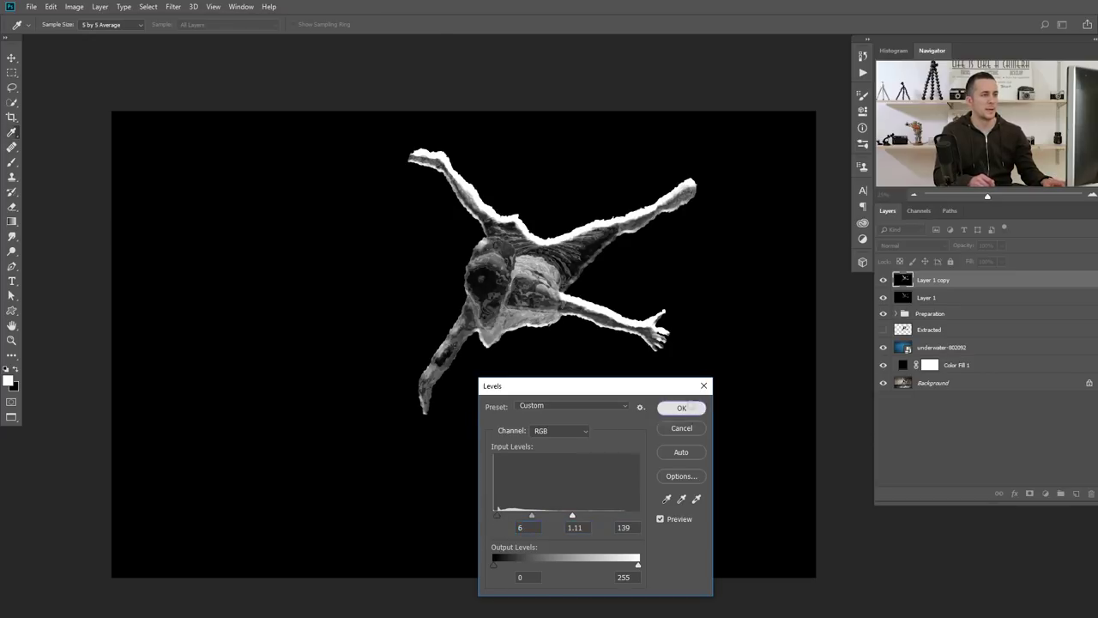
{"action": "left_click", "coordinate": [682, 408]}
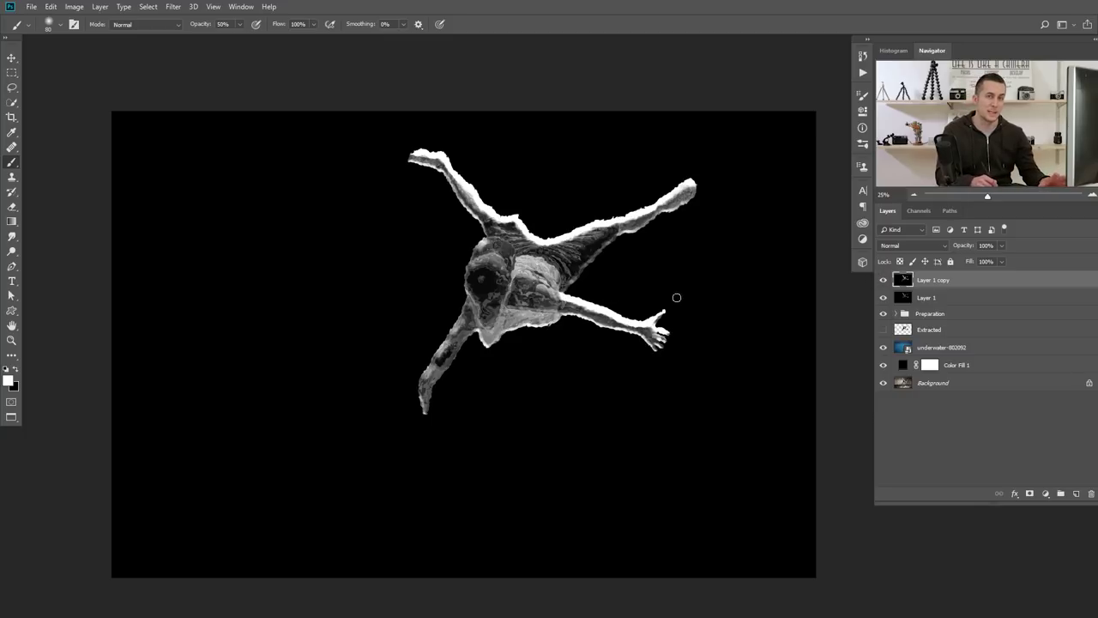
Load the RGB luminosity as a selection, hide Layer 1 copy, and mask Layer 1 with it
{"action": "left_click", "coordinate": [922, 212]}
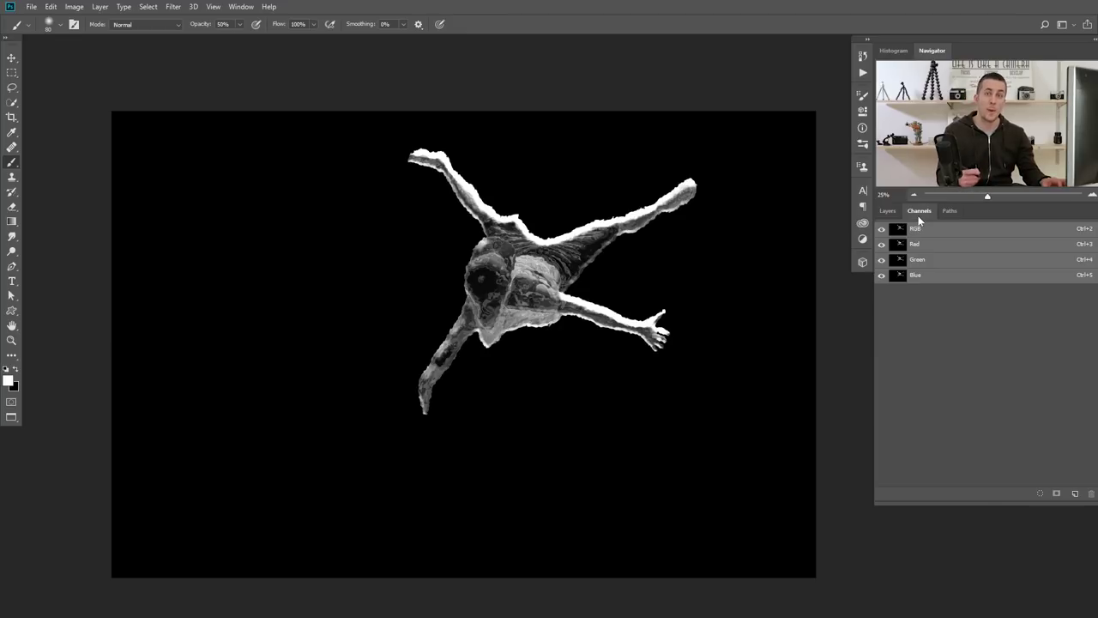
{"action": "left_click", "coordinate": [900, 232], "text": "ctrl"}
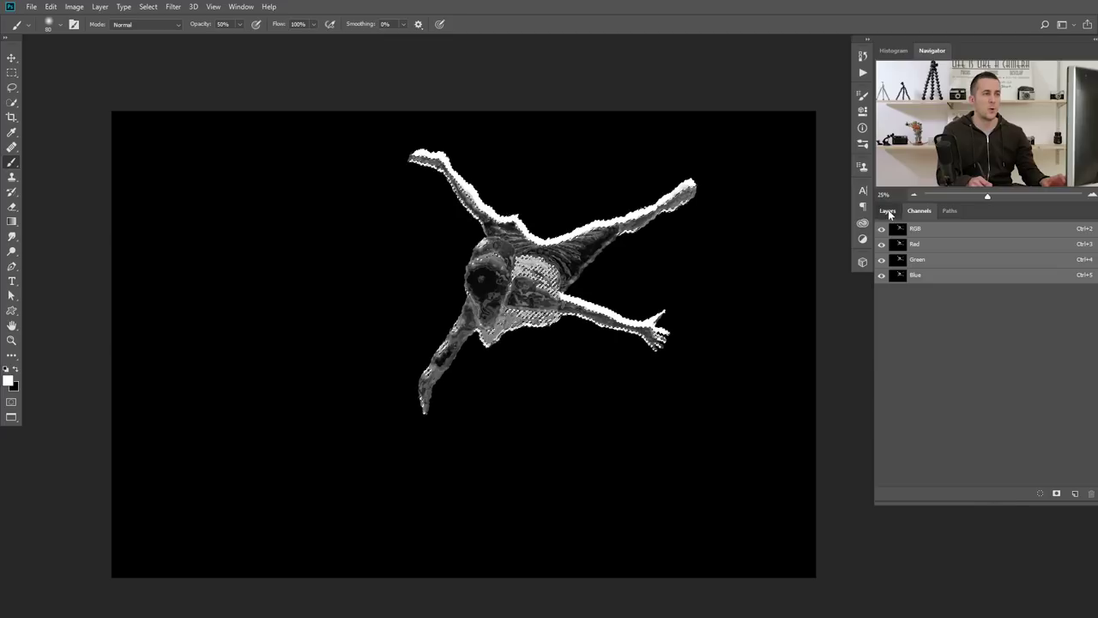
{"action": "left_click", "coordinate": [889, 211]}
{"action": "left_click", "coordinate": [883, 281]}
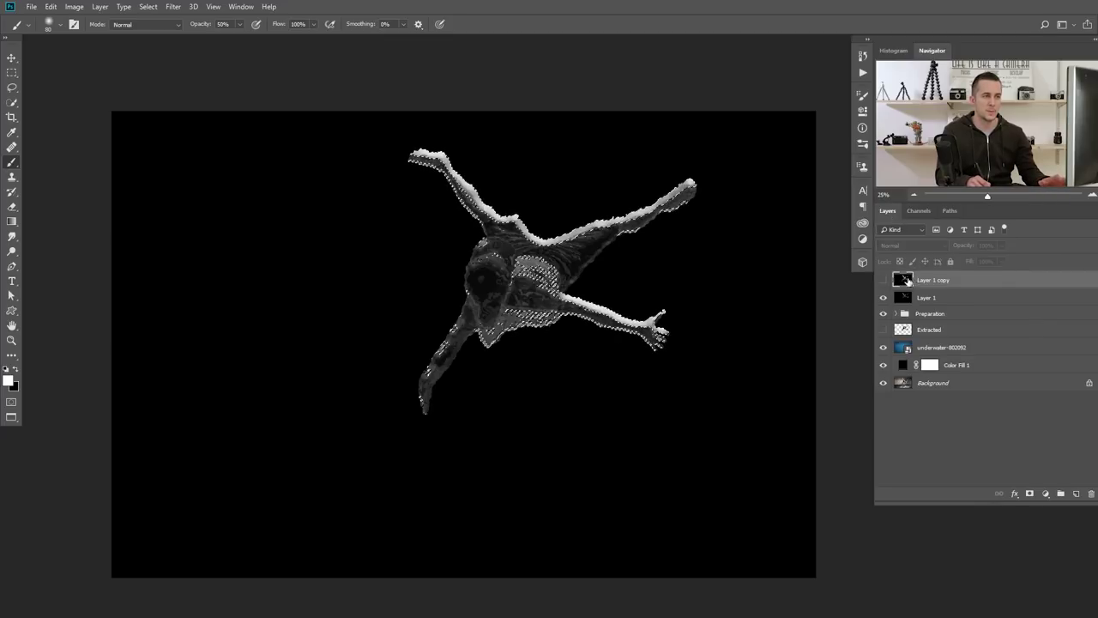
{"action": "left_click", "coordinate": [906, 298]}
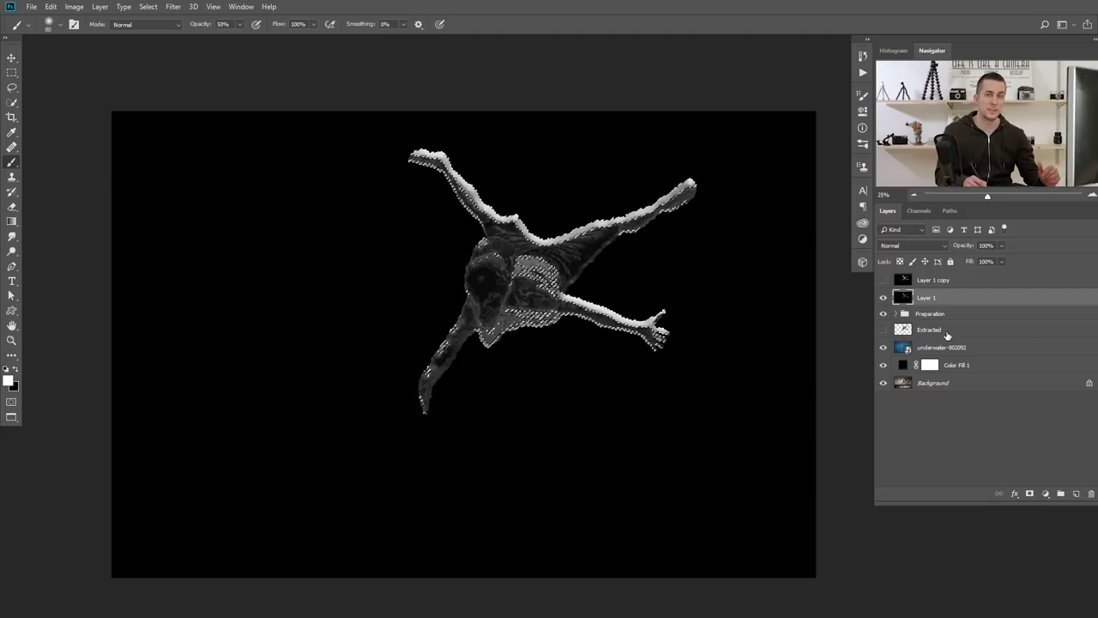
{"action": "left_click", "coordinate": [1030, 494]}
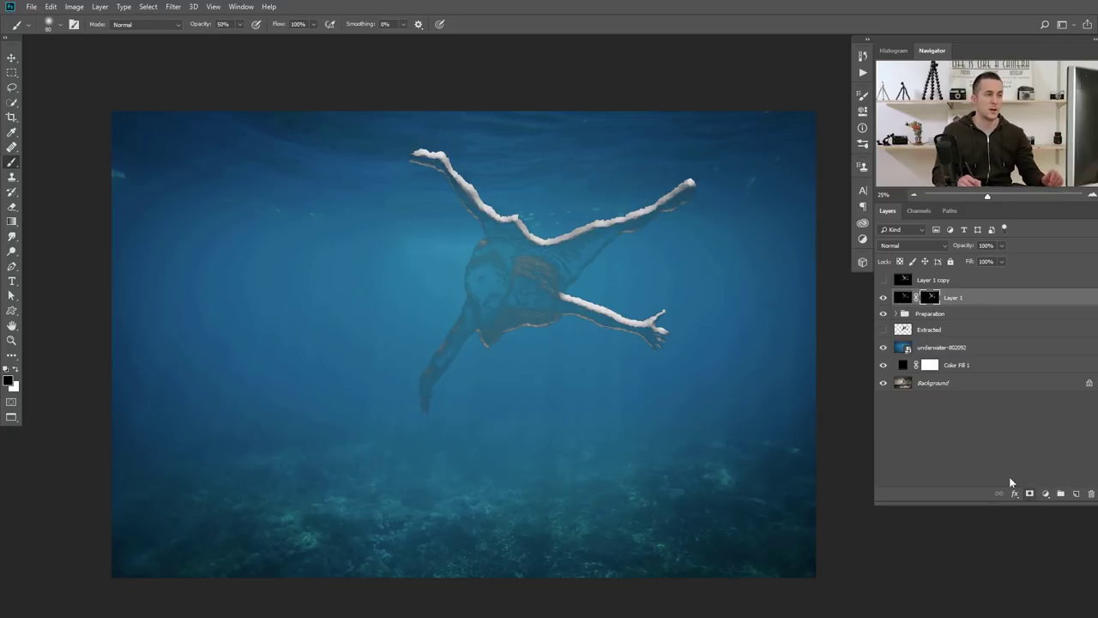
Delete the Layer 1 copy layer
{"action": "left_click", "coordinate": [912, 283]}
{"action": "key", "text": "Delete"}
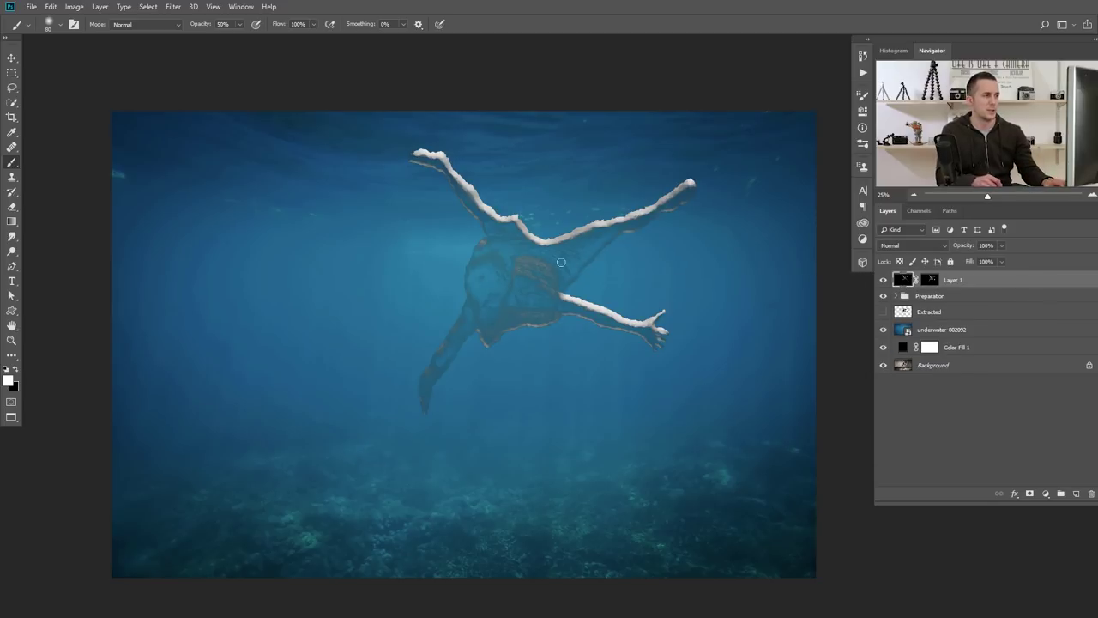
{"action": "scroll", "coordinate": [540, 266], "scroll_direction": "up", "scroll_amount": 3}
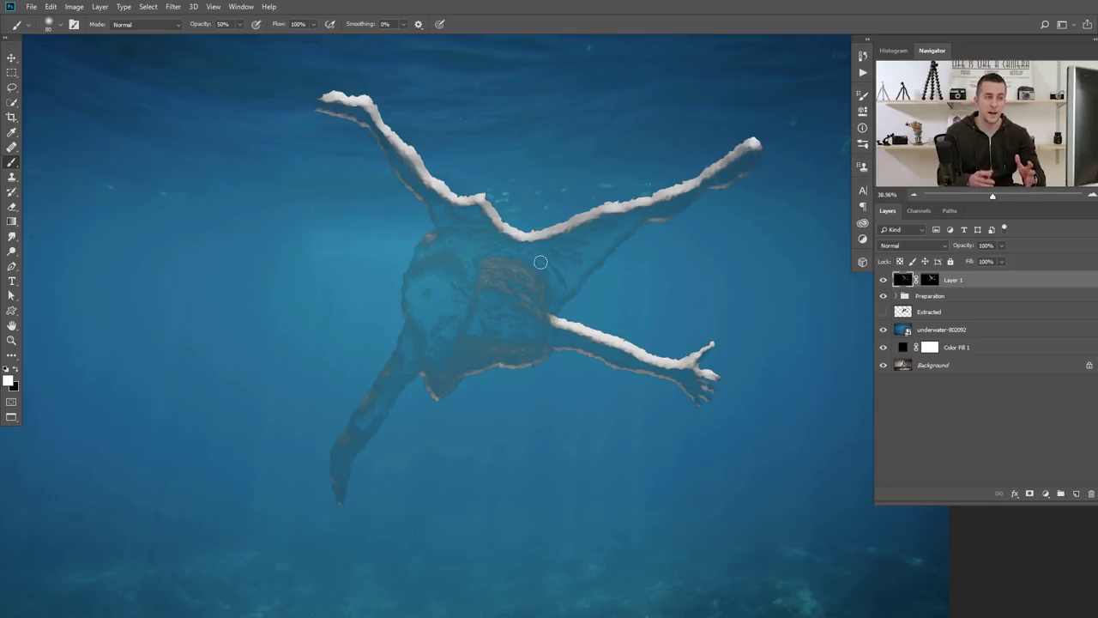
Try Overlay on Layer 1, then settle on Luminosity blend mode
{"action": "left_click", "coordinate": [911, 246]}
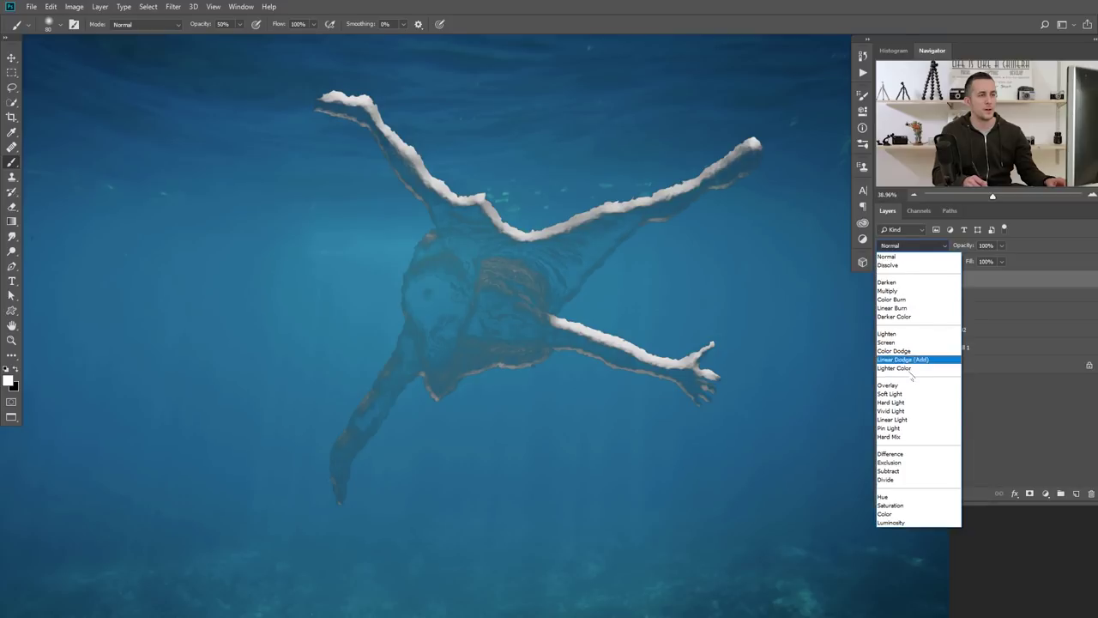
{"action": "left_click", "coordinate": [918, 387]}
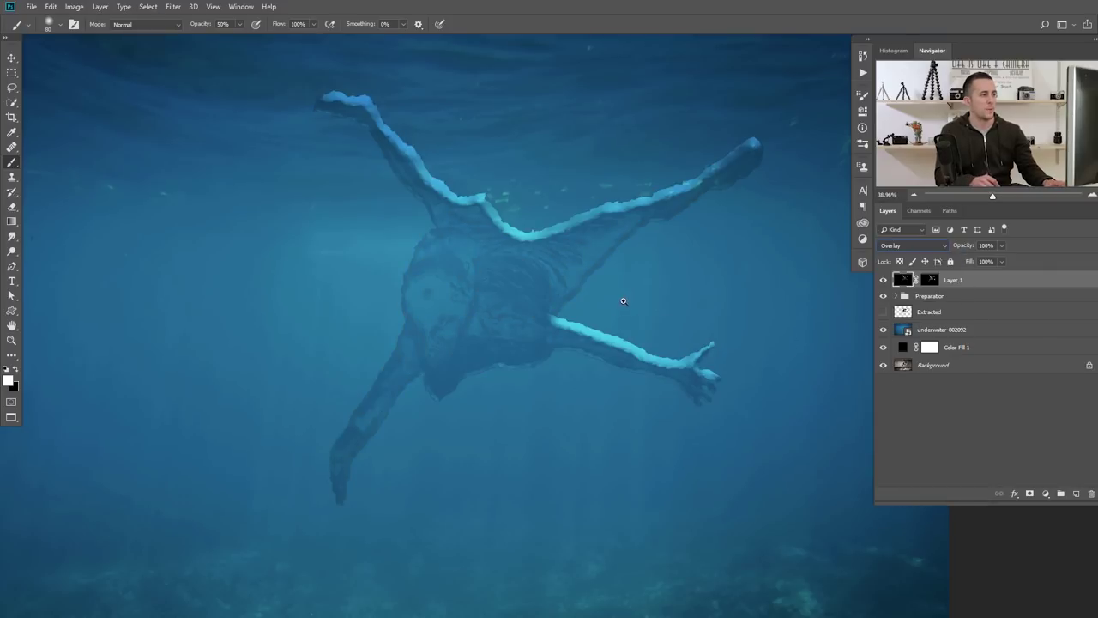
{"action": "scroll", "coordinate": [620, 297], "scroll_direction": "down", "scroll_amount": 1}
{"action": "left_click", "coordinate": [918, 247]}
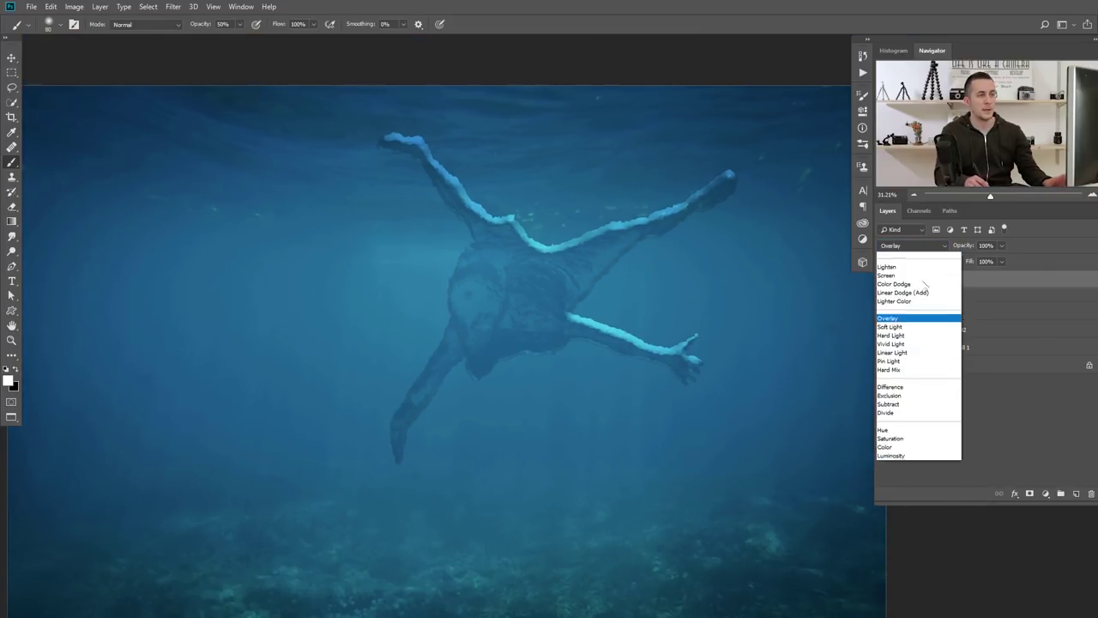
{"action": "left_click", "coordinate": [892, 522]}
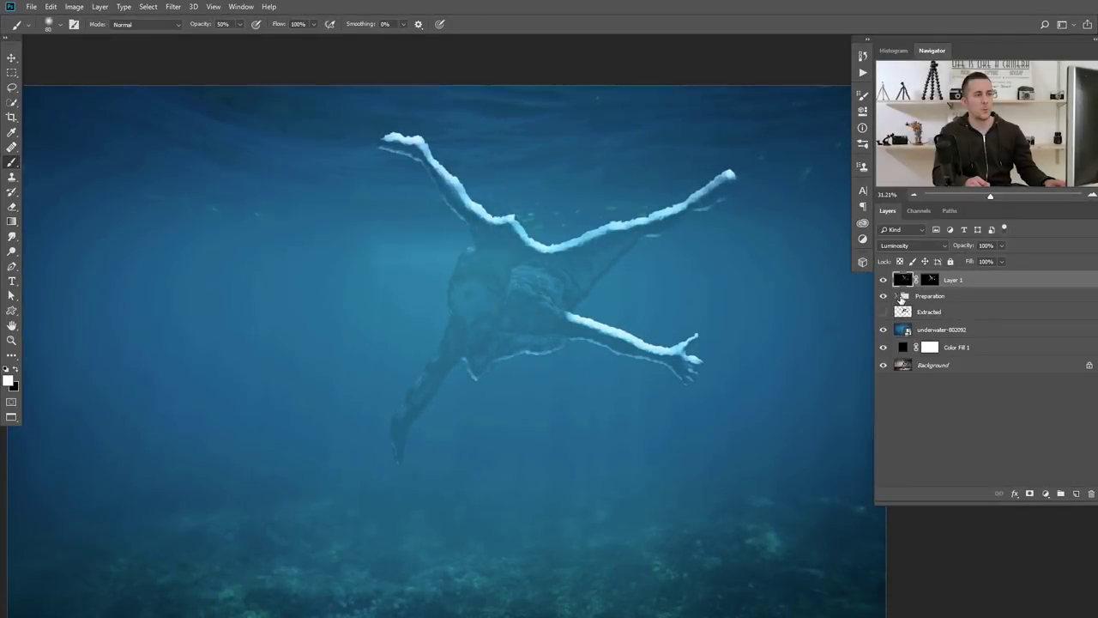
Show B&W Chrome from the Preparation group, move it above Layer 1, and set 98% opacity
{"action": "left_click", "coordinate": [897, 296]}
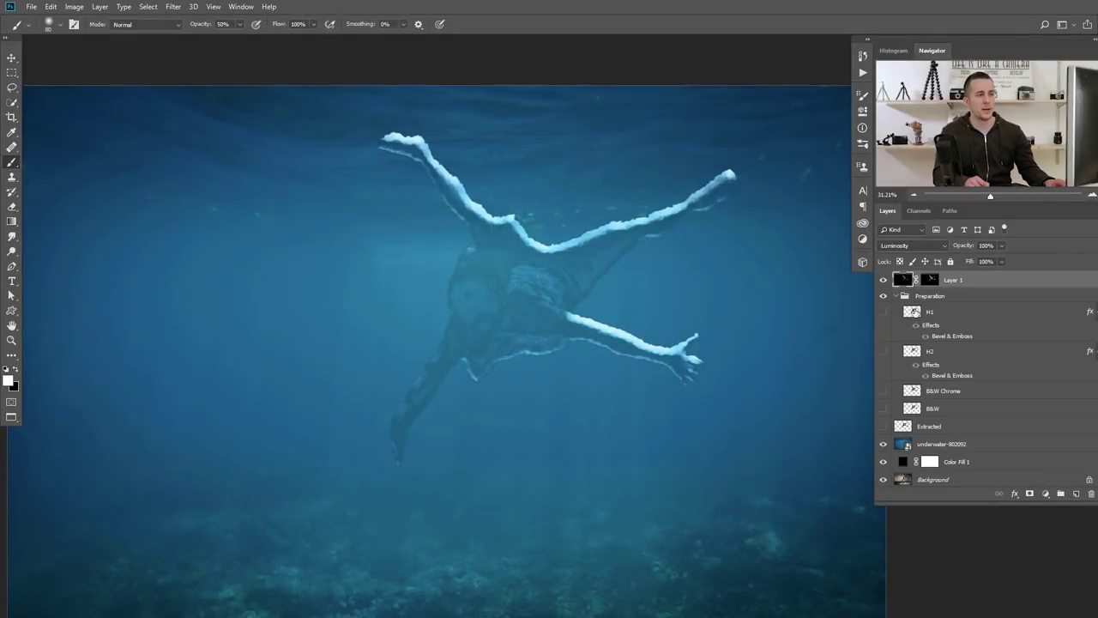
{"action": "left_click", "coordinate": [914, 391]}
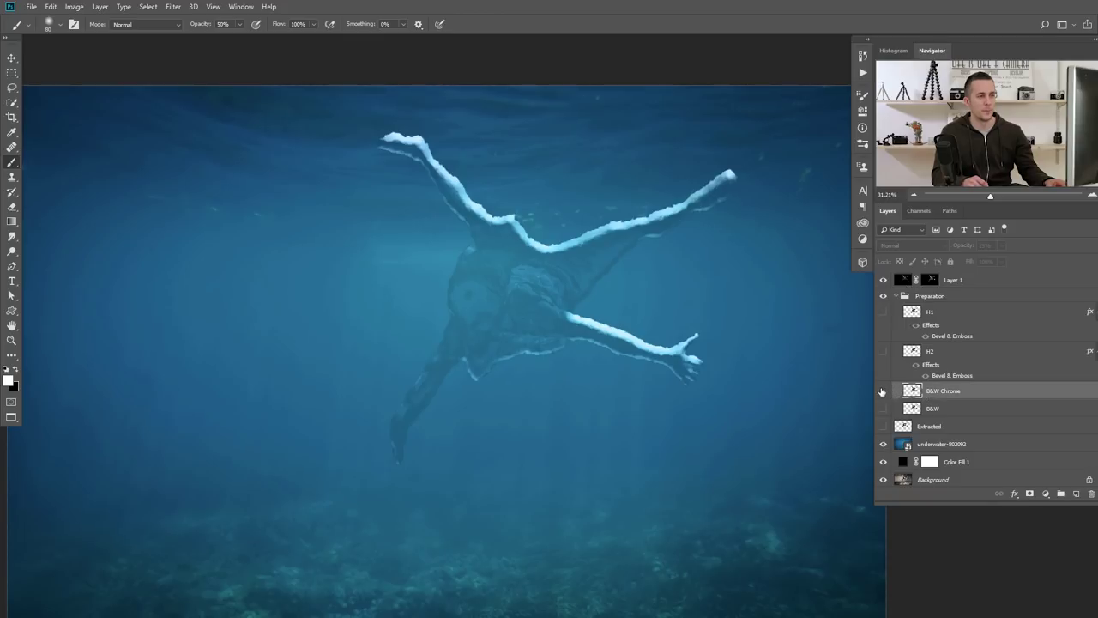
{"action": "left_click", "coordinate": [883, 391]}
{"action": "left_click_drag", "start_coordinate": [911, 391], "coordinate": [928, 276]}
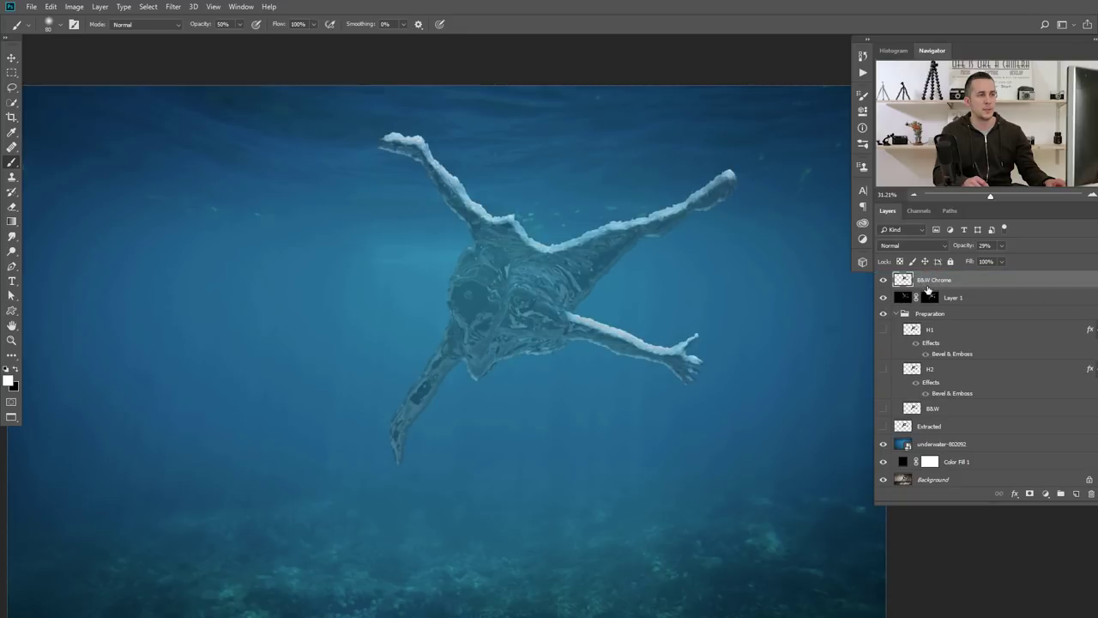
{"action": "left_click", "coordinate": [898, 314]}
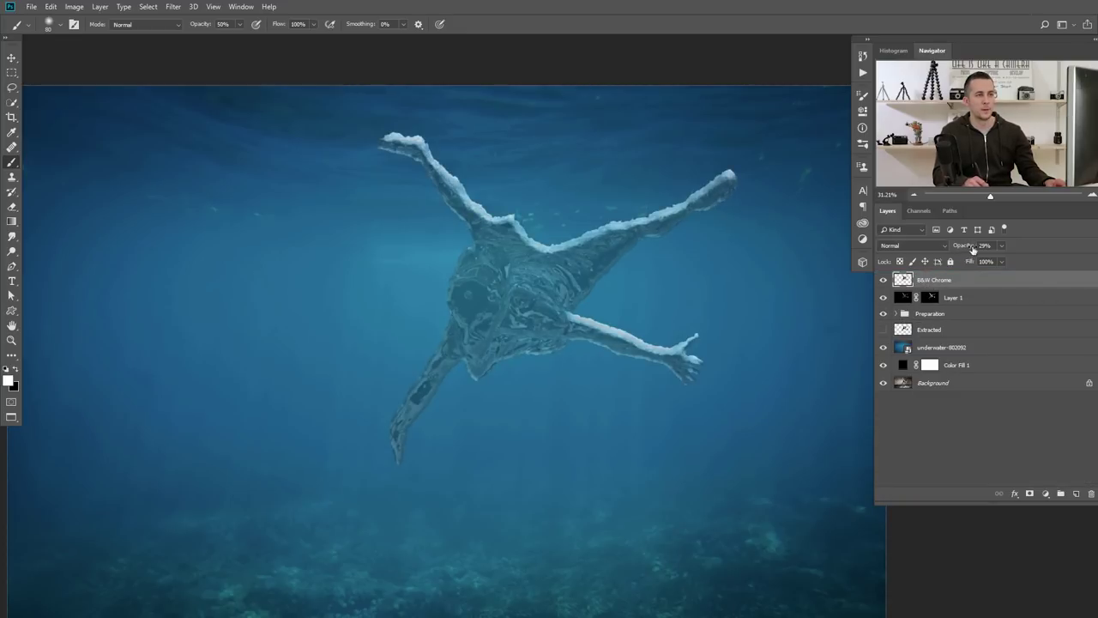
{"action": "left_click_drag", "start_coordinate": [960, 248], "coordinate": [1016, 253]}
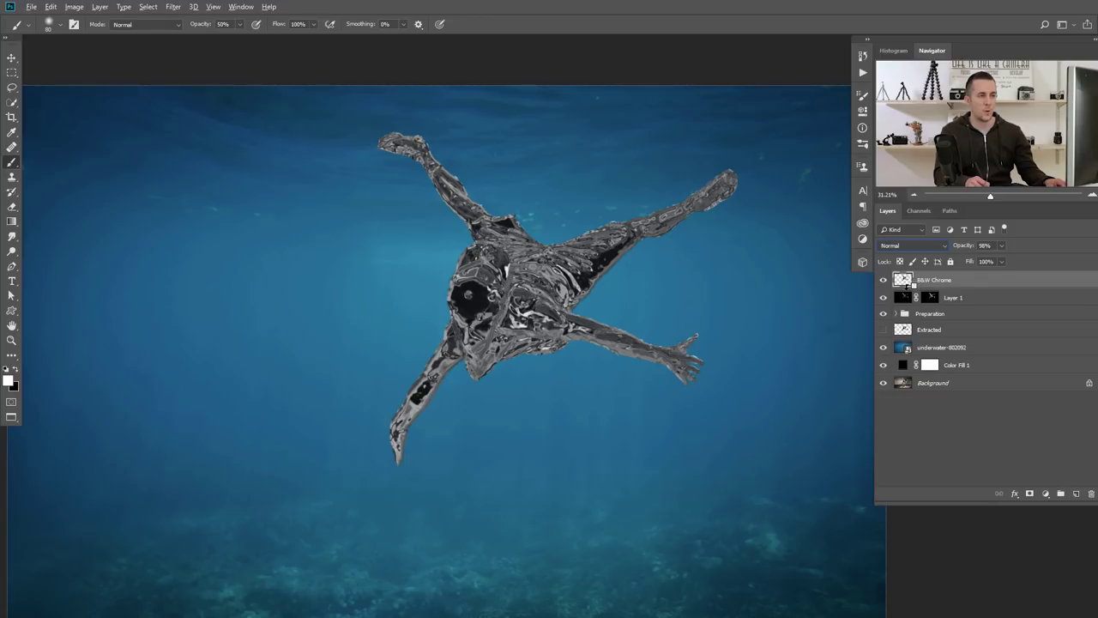
Clip B&W Chrome to Layer 1, test a copied mask and Luminosity, then lower opacity to about 61%
{"action": "left_click", "coordinate": [907, 287], "text": "alt"}
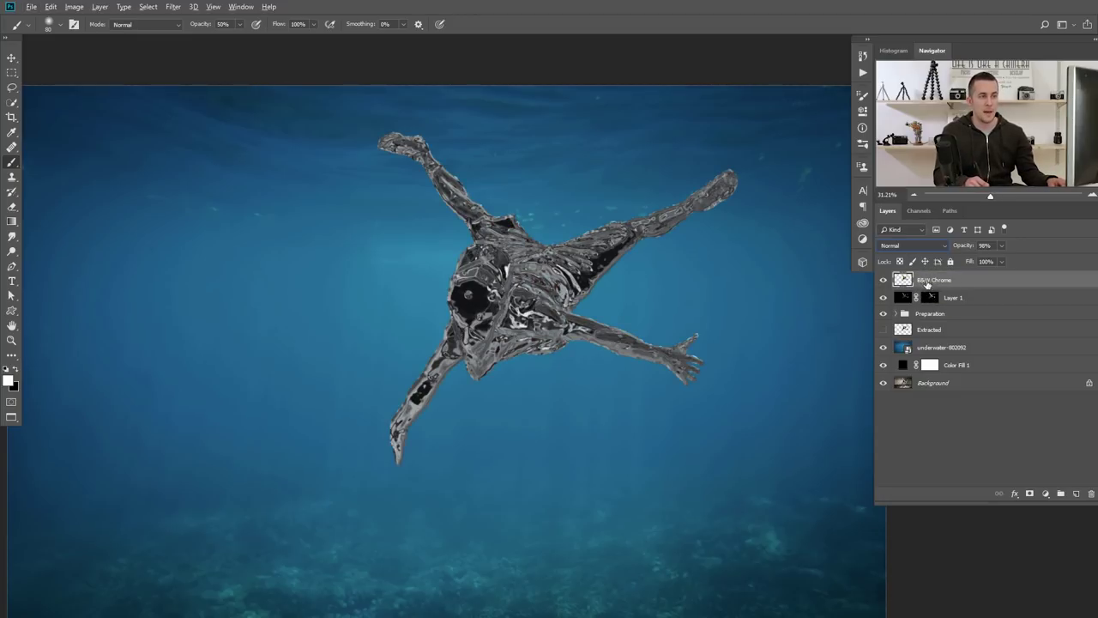
{"action": "left_click_drag", "start_coordinate": [938, 299], "coordinate": [942, 285]}
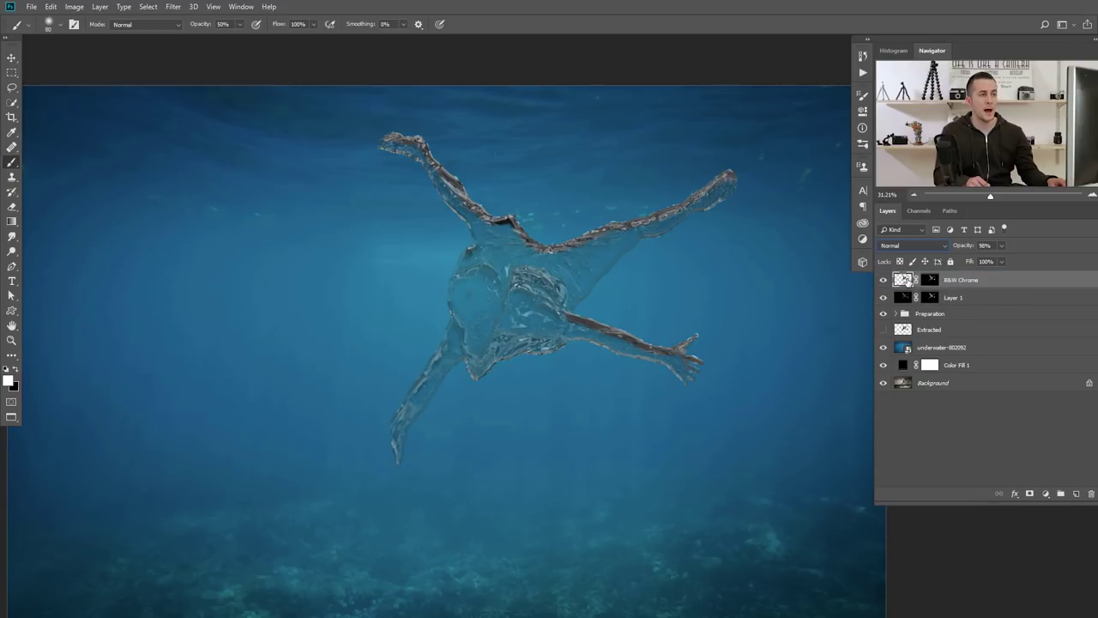
{"action": "left_click", "coordinate": [915, 245]}
{"action": "left_click", "coordinate": [892, 521]}
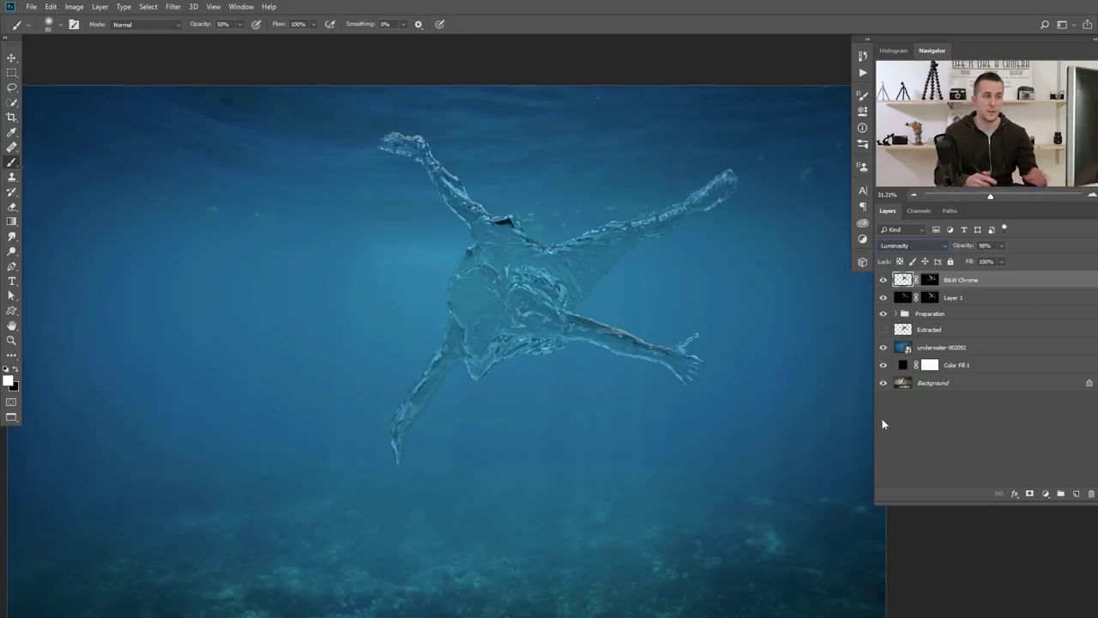
{"action": "key", "text": "ctrl+z"}
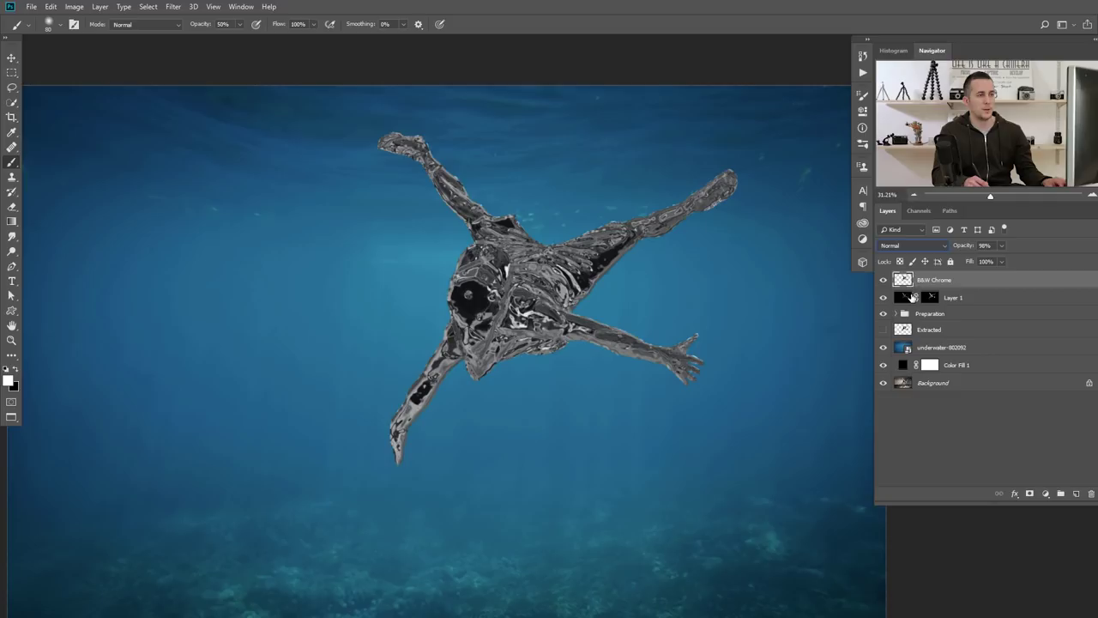
{"action": "key", "text": "ctrl+shift+z"}
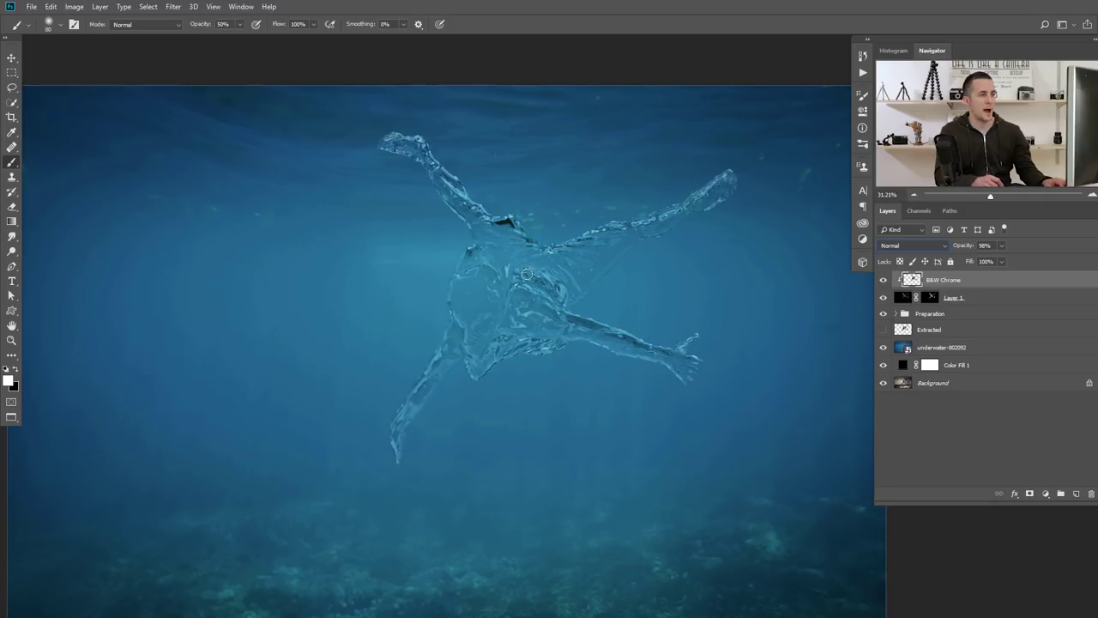
{"action": "mouse_move", "coordinate": [965, 248]}
{"action": "left_mouse_down"}
{"action": "mouse_move", "coordinate": [937, 249]}
{"action": "mouse_move", "coordinate": [950, 250]}
{"action": "left_mouse_up"}
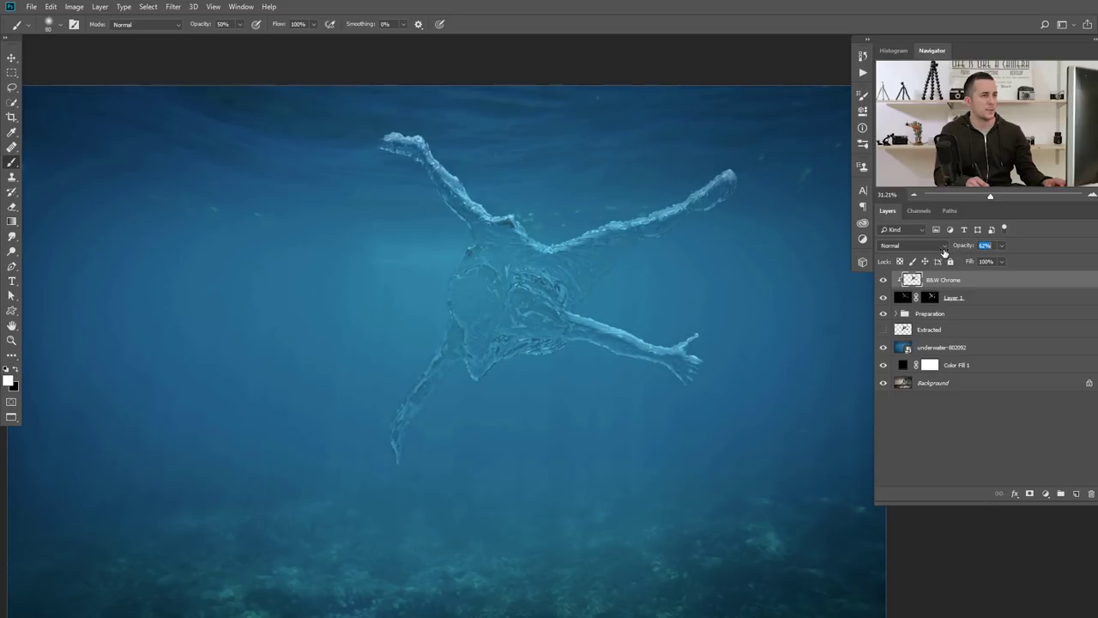
Zoom in on the figure and add a layer mask to B&W Chrome with black as paint colour
{"action": "scroll", "coordinate": [547, 275], "scroll_direction": "up", "scroll_amount": 6}
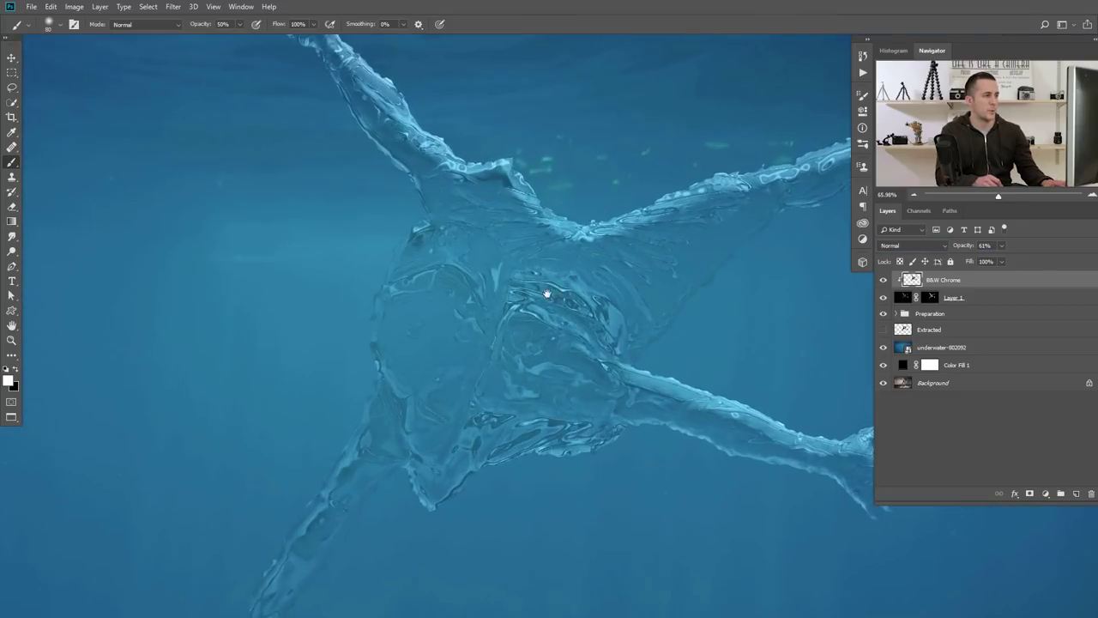
{"action": "left_click_drag", "start_coordinate": [551, 277], "coordinate": [517, 321]}
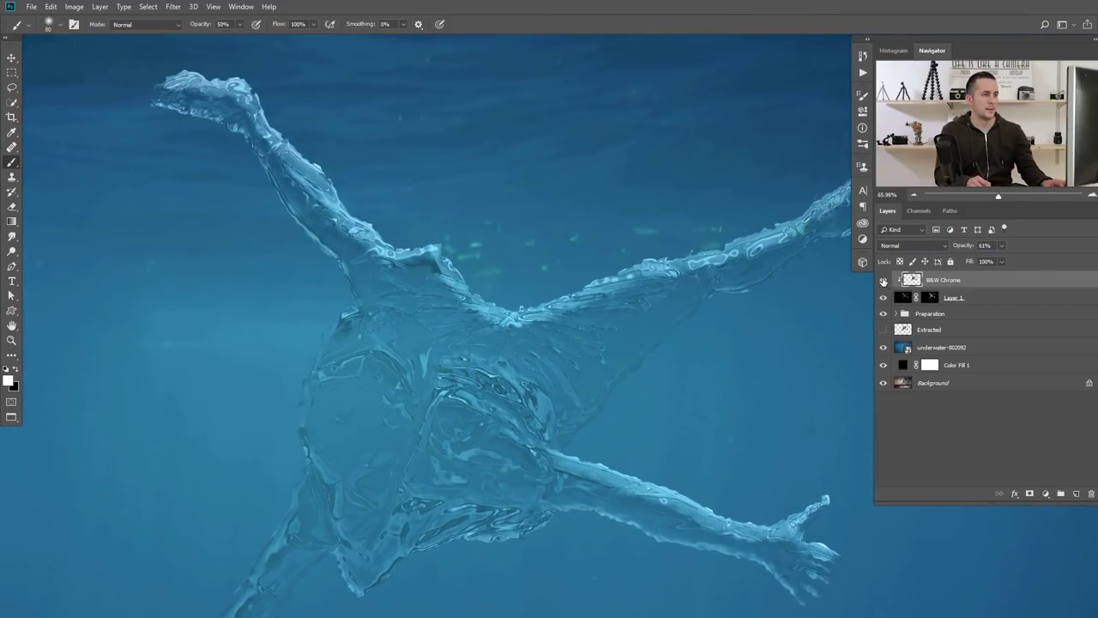
{"action": "left_click", "coordinate": [883, 279]}
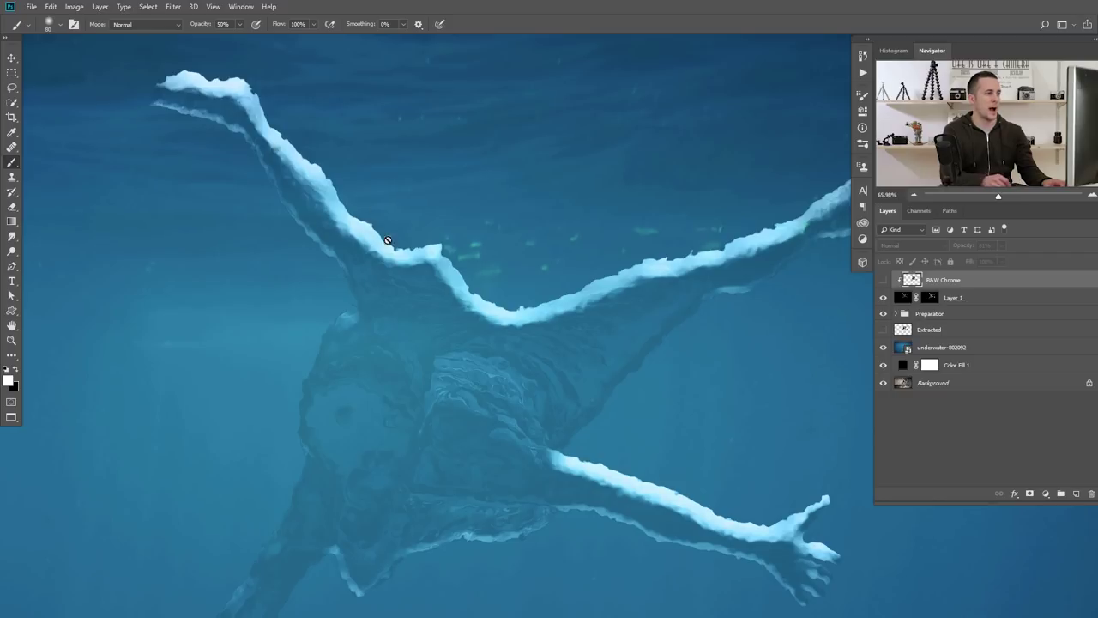
{"action": "left_click", "coordinate": [882, 280]}
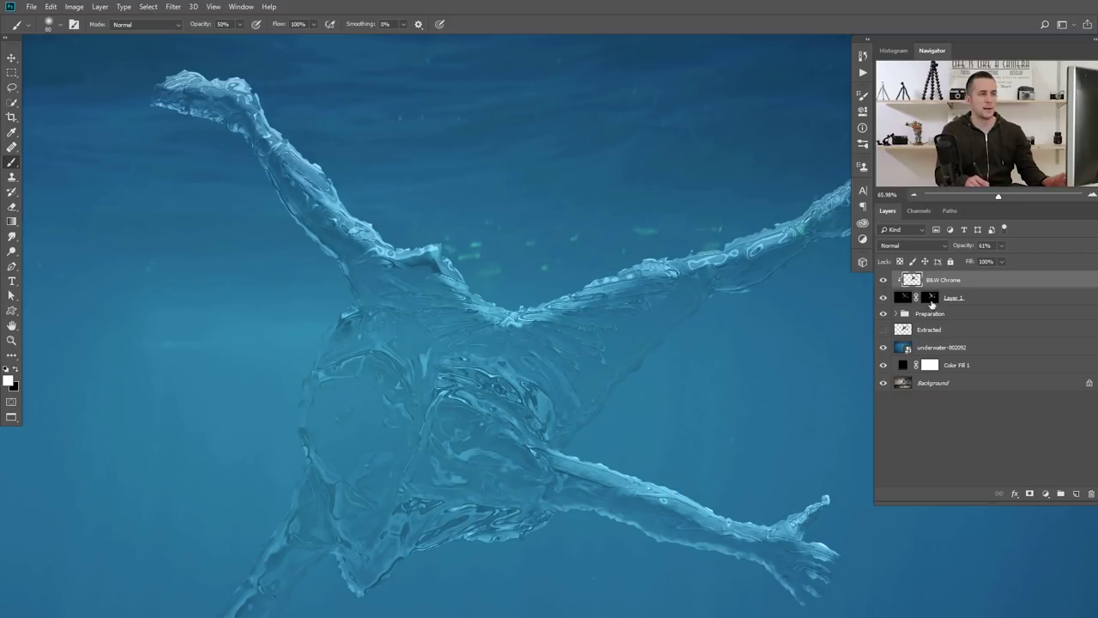
{"action": "left_click", "coordinate": [1030, 493]}
{"action": "key", "text": "x"}
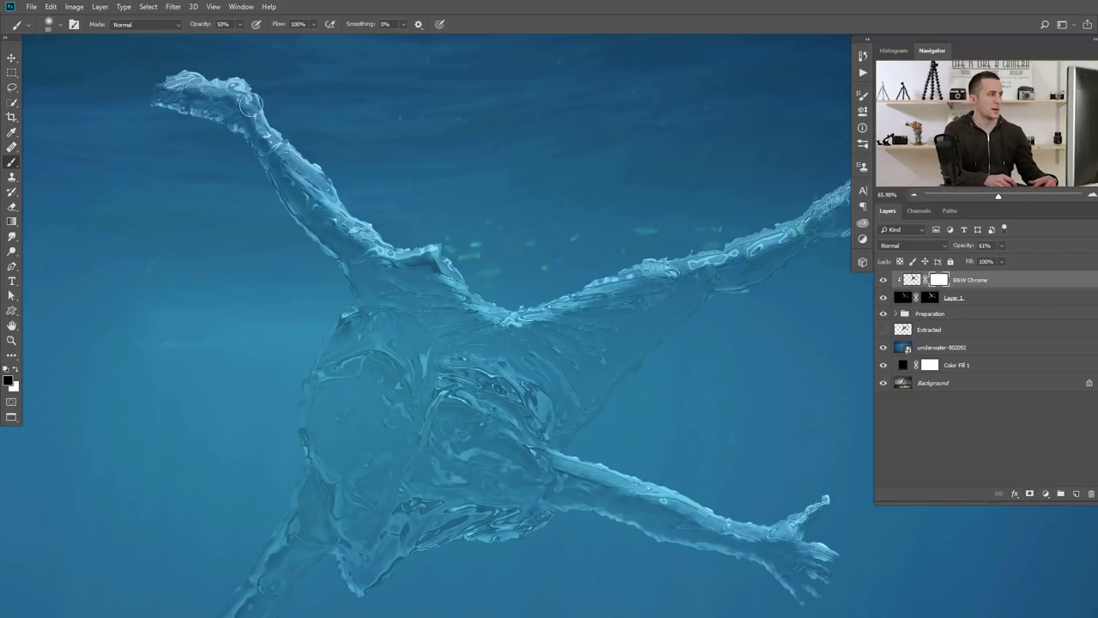
Paint at 50% opacity along the upper-left leg, right leg and lower arm to brighten the chrome
{"action": "mouse_move", "coordinate": [168, 71]}
{"action": "left_mouse_down"}
{"action": "mouse_move", "coordinate": [254, 90]}
{"action": "mouse_move", "coordinate": [356, 211]}
{"action": "mouse_move", "coordinate": [424, 246]}
{"action": "mouse_move", "coordinate": [433, 239]}
{"action": "mouse_move", "coordinate": [481, 286]}
{"action": "mouse_move", "coordinate": [627, 272]}
{"action": "mouse_move", "coordinate": [586, 281]}
{"action": "mouse_move", "coordinate": [709, 247]}
{"action": "left_mouse_up"}
{"action": "left_click_drag", "start_coordinate": [637, 253], "coordinate": [506, 261]}
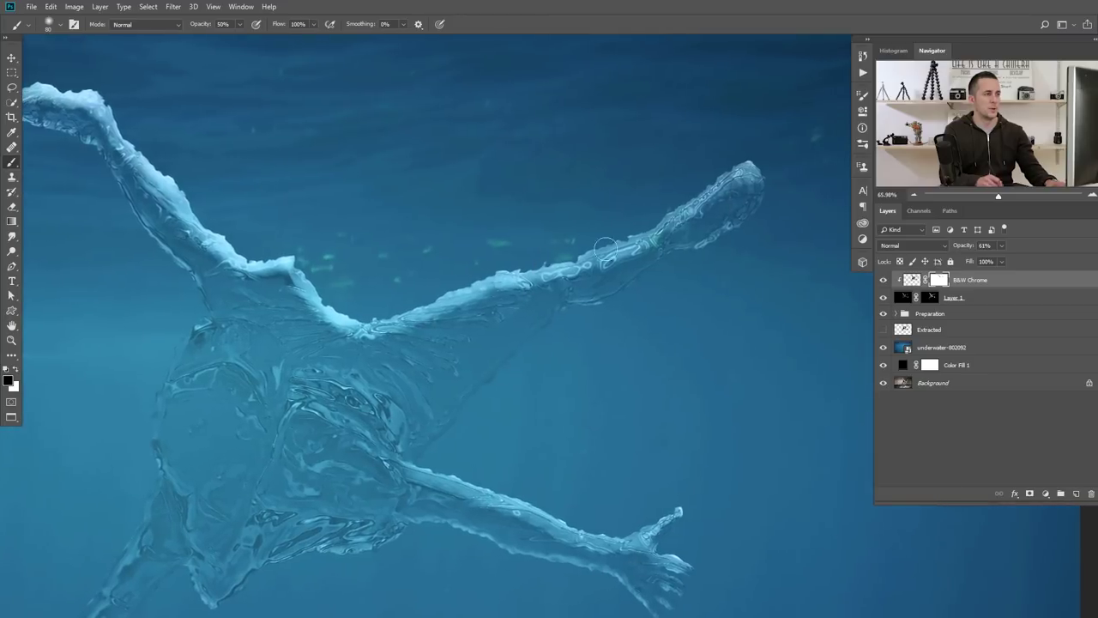
{"action": "mouse_move", "coordinate": [743, 164]}
{"action": "left_mouse_down"}
{"action": "mouse_move", "coordinate": [639, 224]}
{"action": "mouse_move", "coordinate": [384, 304]}
{"action": "mouse_move", "coordinate": [322, 266]}
{"action": "mouse_move", "coordinate": [289, 262]}
{"action": "mouse_move", "coordinate": [449, 171]}
{"action": "left_mouse_up"}
{"action": "mouse_move", "coordinate": [470, 247]}
{"action": "left_mouse_down"}
{"action": "mouse_move", "coordinate": [622, 303]}
{"action": "mouse_move", "coordinate": [730, 294]}
{"action": "mouse_move", "coordinate": [725, 346]}
{"action": "mouse_move", "coordinate": [694, 300]}
{"action": "left_mouse_up"}
{"action": "scroll", "coordinate": [556, 267], "scroll_direction": "down", "scroll_amount": 5}
{"action": "scroll", "coordinate": [503, 299], "scroll_direction": "up", "scroll_amount": 4}
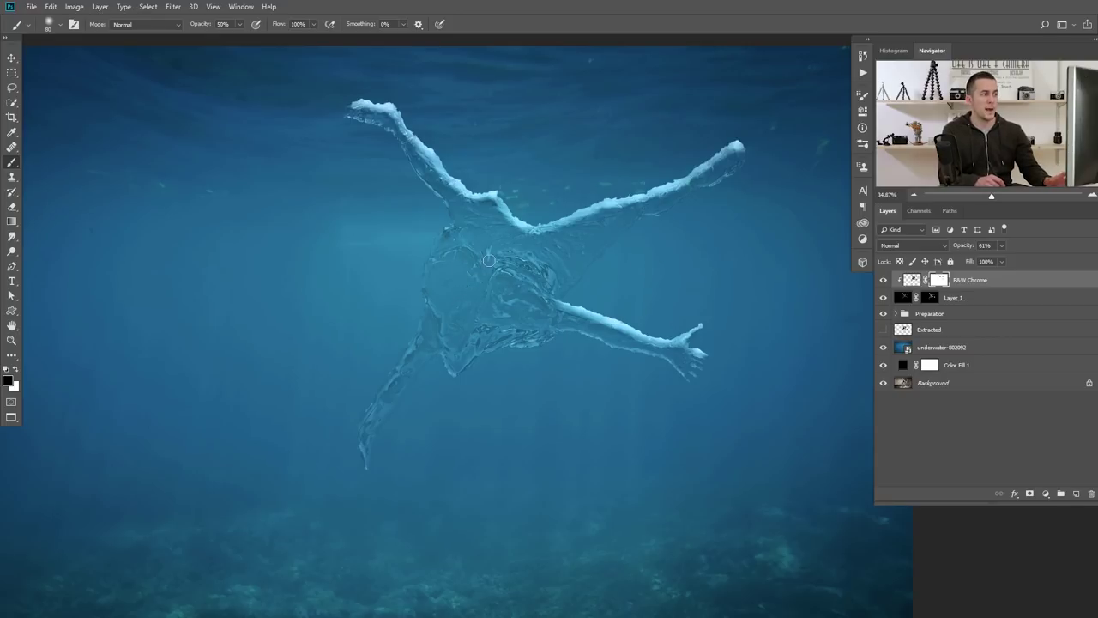
Add a Curves layer clipped to B&W Chrome, shaped into a steep two-point brightening S-curve
{"action": "left_click", "coordinate": [1044, 494]}
{"action": "left_click", "coordinate": [1047, 348]}
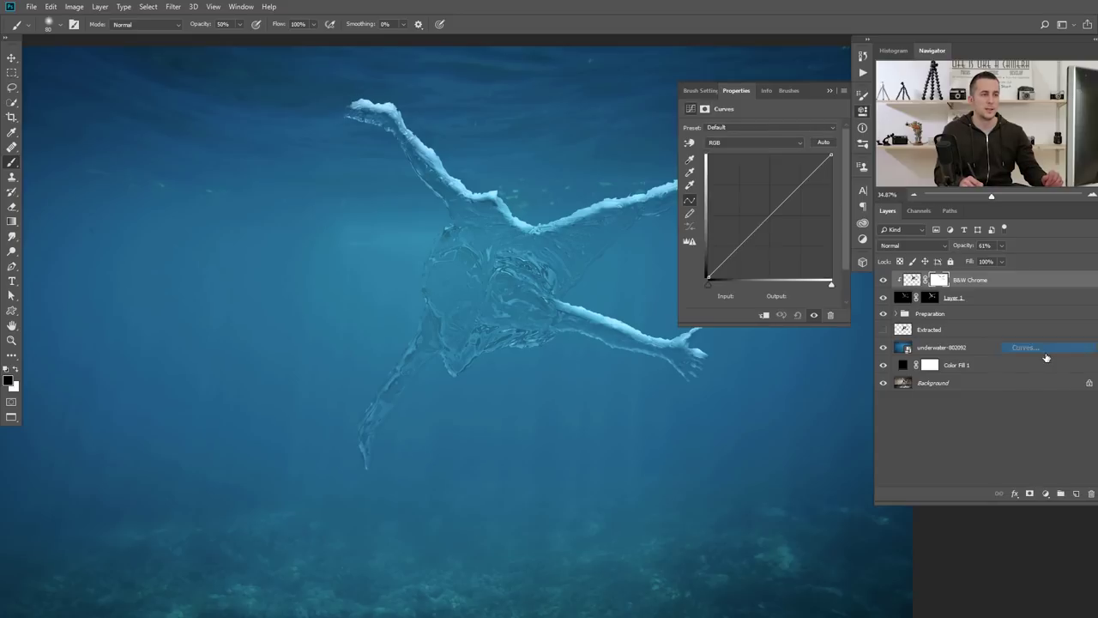
{"action": "left_click", "coordinate": [764, 316]}
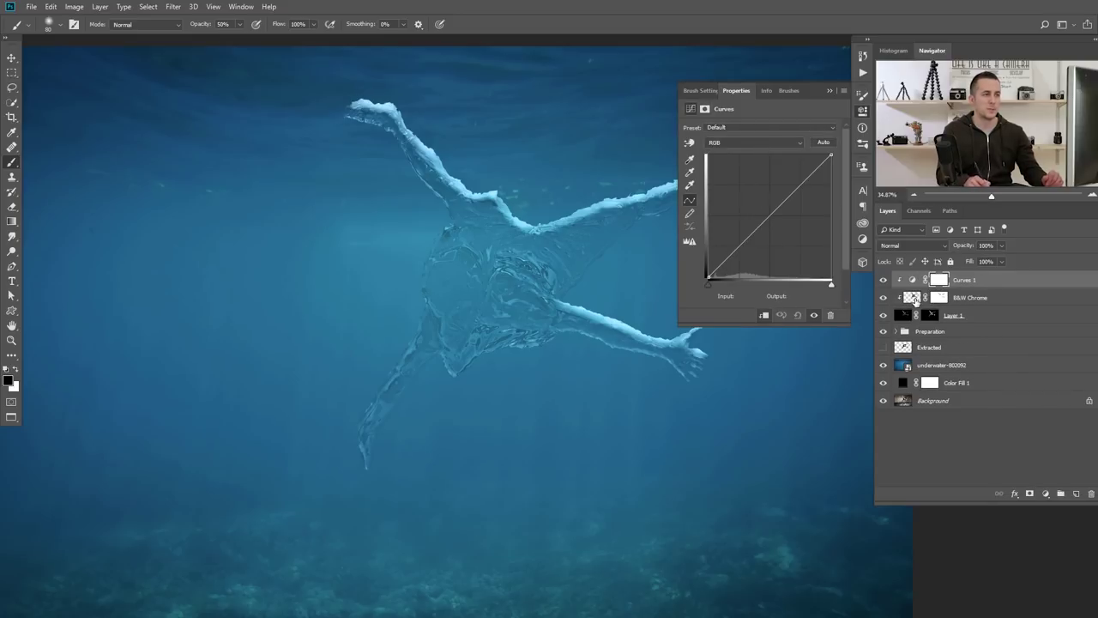
{"action": "left_click_drag", "start_coordinate": [798, 187], "coordinate": [788, 181]}
{"action": "left_click_drag", "start_coordinate": [736, 251], "coordinate": [734, 245]}
{"action": "left_click_drag", "start_coordinate": [788, 180], "coordinate": [774, 176]}
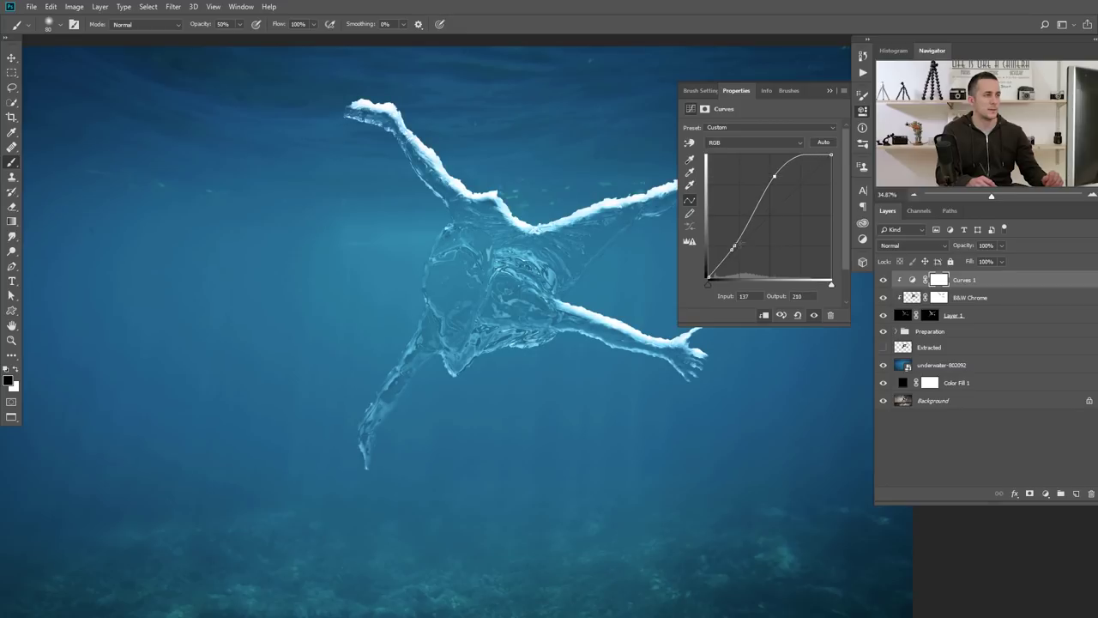
{"action": "left_click_drag", "start_coordinate": [732, 247], "coordinate": [728, 253]}
{"action": "left_click", "coordinate": [828, 91]}
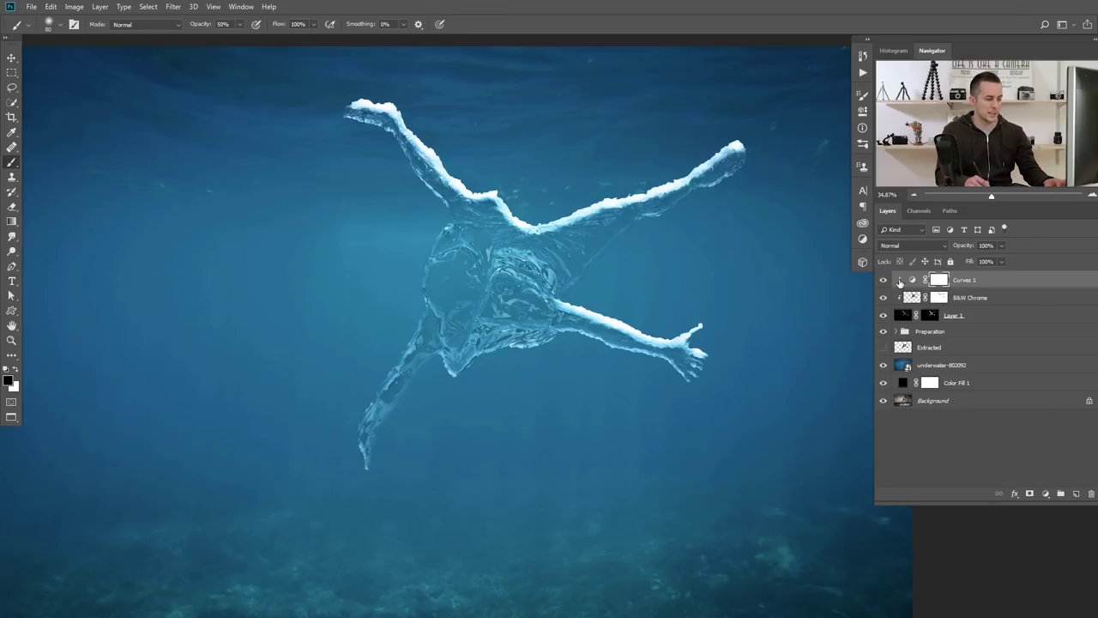
With a larger brush at 20% opacity, lightly paint along the leg and arms on the Curves mask, then zoom out
{"action": "key", "text": "bracketright"}
{"action": "key", "text": "bracketright"}
{"action": "key", "text": "bracketright"}
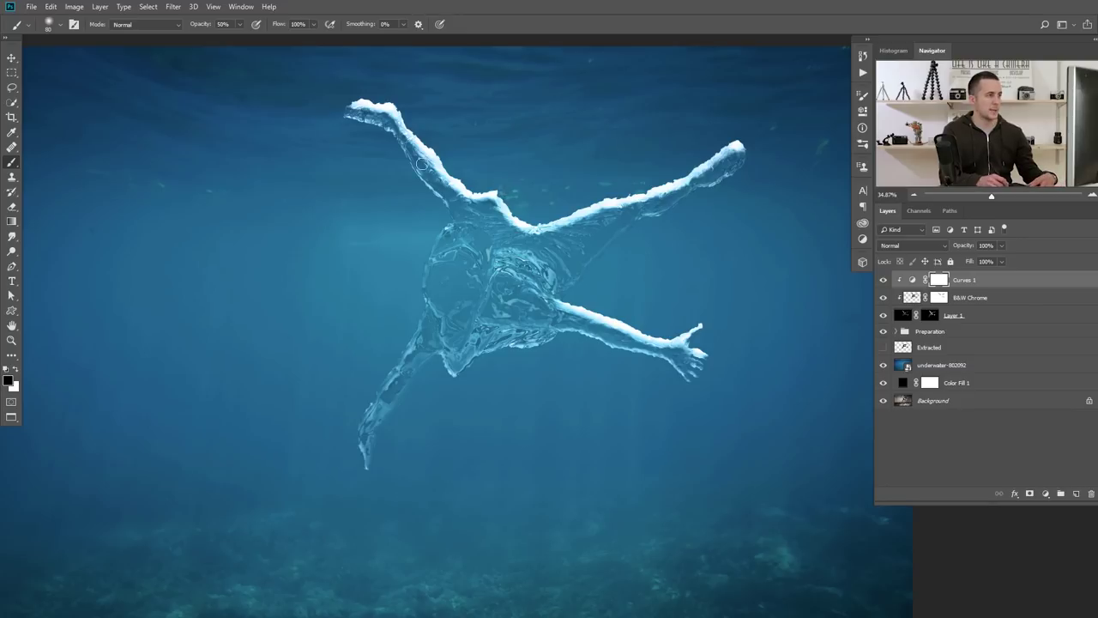
{"action": "key", "text": "bracketright"}
{"action": "key", "text": "bracketright"}
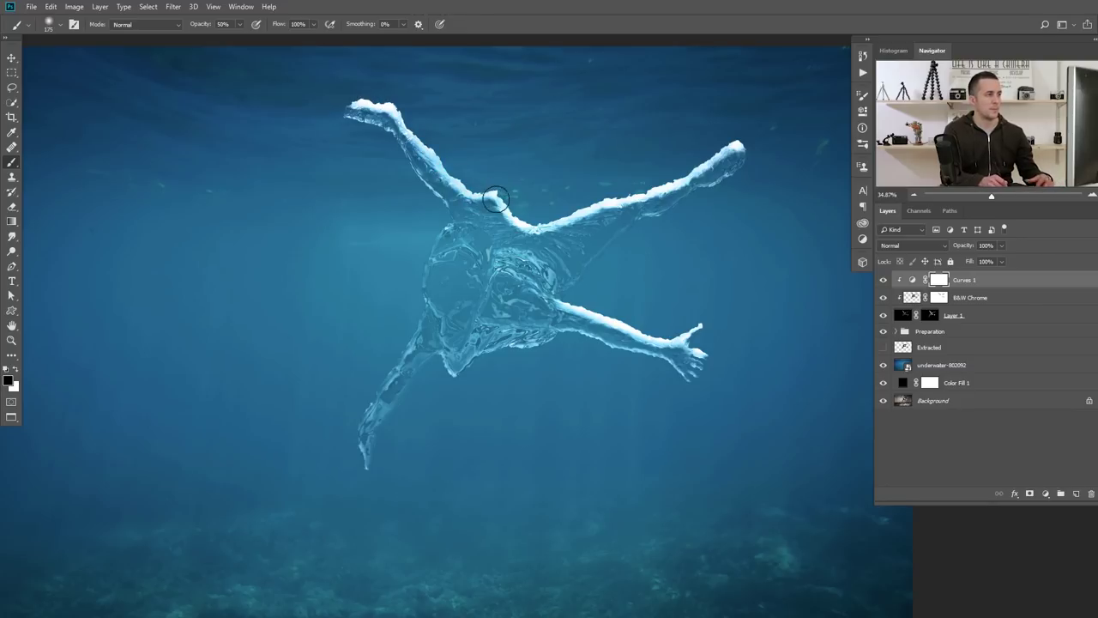
{"action": "key", "text": "2"}
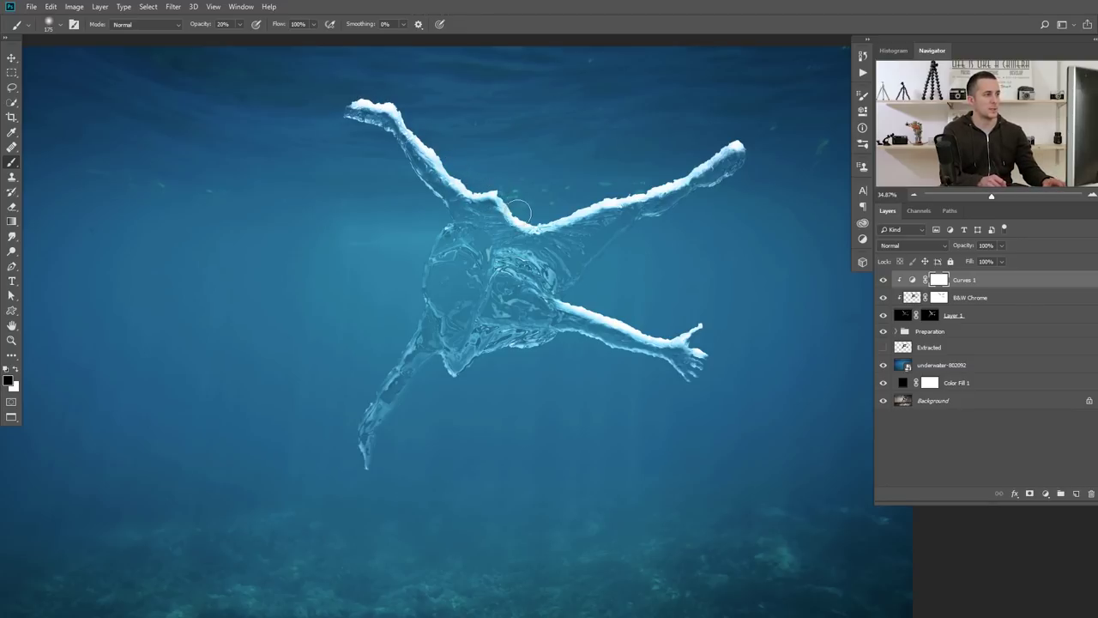
{"action": "mouse_move", "coordinate": [600, 215]}
{"action": "left_mouse_down"}
{"action": "mouse_move", "coordinate": [697, 180]}
{"action": "mouse_move", "coordinate": [715, 162]}
{"action": "mouse_move", "coordinate": [657, 183]}
{"action": "mouse_move", "coordinate": [717, 161]}
{"action": "left_mouse_up"}
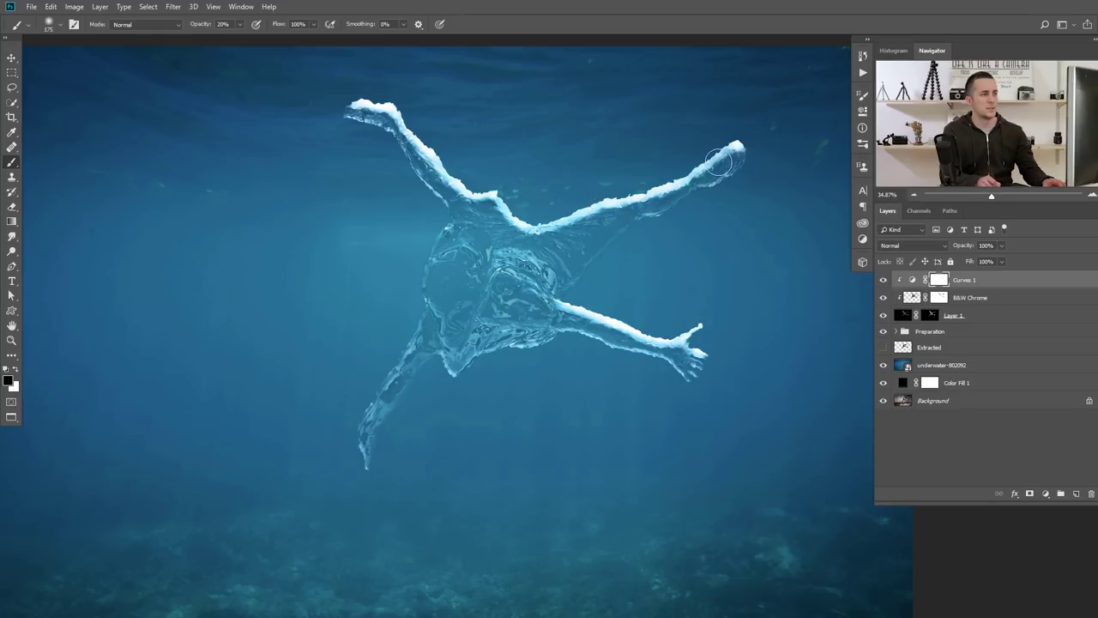
{"action": "mouse_move", "coordinate": [592, 304]}
{"action": "left_mouse_down"}
{"action": "mouse_move", "coordinate": [694, 331]}
{"action": "mouse_move", "coordinate": [680, 320]}
{"action": "left_mouse_up"}
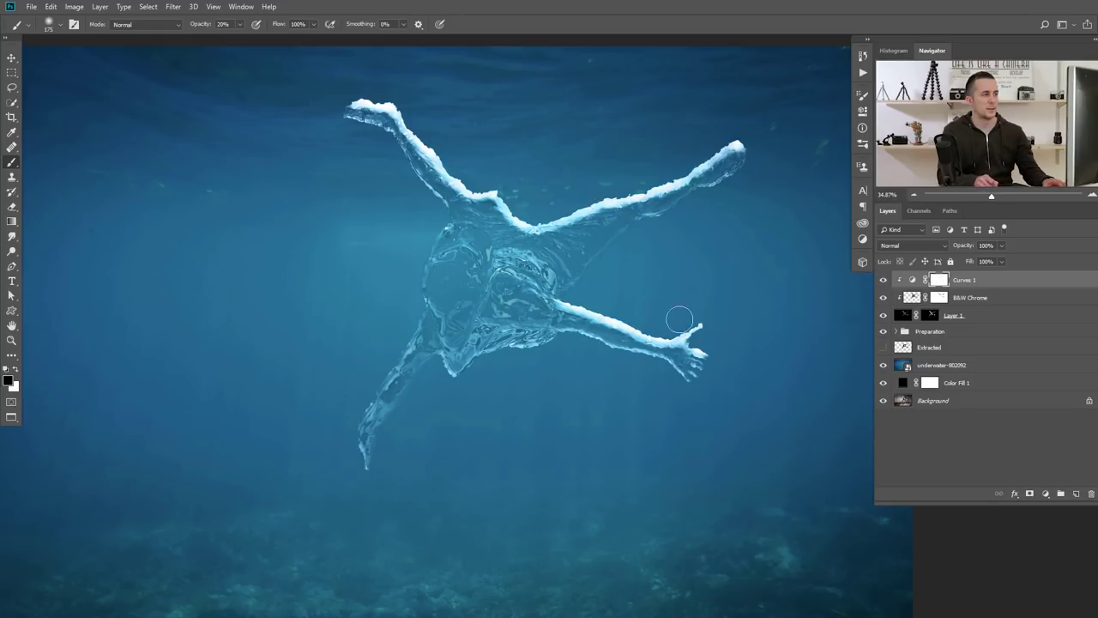
{"action": "mouse_move", "coordinate": [505, 193]}
{"action": "left_mouse_down"}
{"action": "mouse_move", "coordinate": [451, 162]}
{"action": "mouse_move", "coordinate": [534, 210]}
{"action": "mouse_move", "coordinate": [691, 173]}
{"action": "mouse_move", "coordinate": [732, 147]}
{"action": "left_mouse_up"}
{"action": "key", "text": "ctrl+minus"}
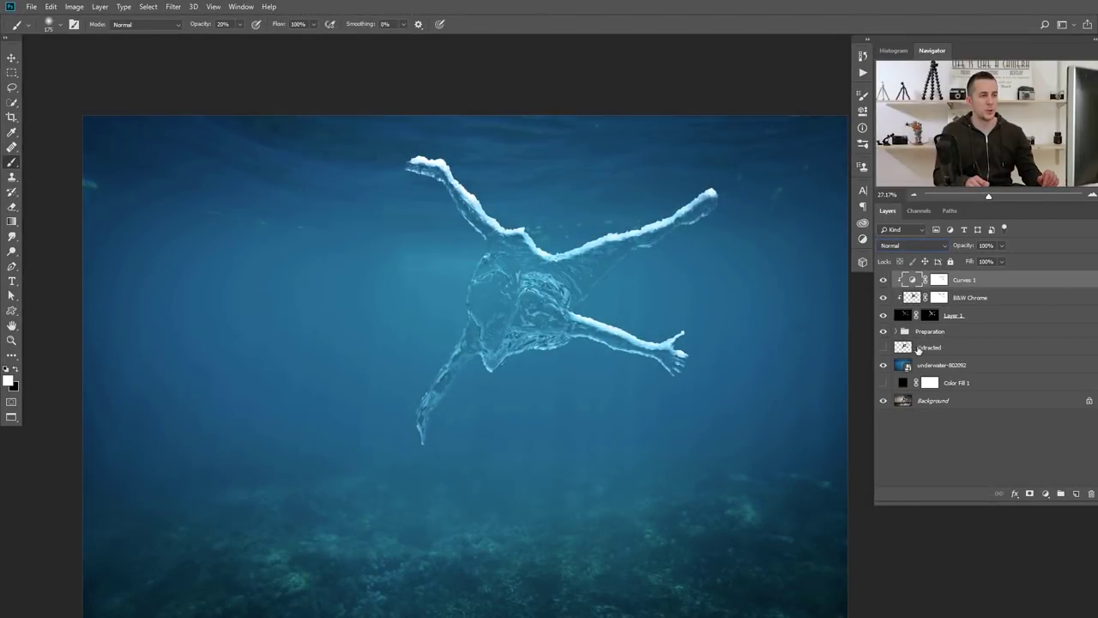
{"action": "left_click", "coordinate": [894, 346]}
Show the Extracted swimmer layer at the top in Soft Light, then paste in the splash image
{"action": "left_click", "coordinate": [883, 348]}
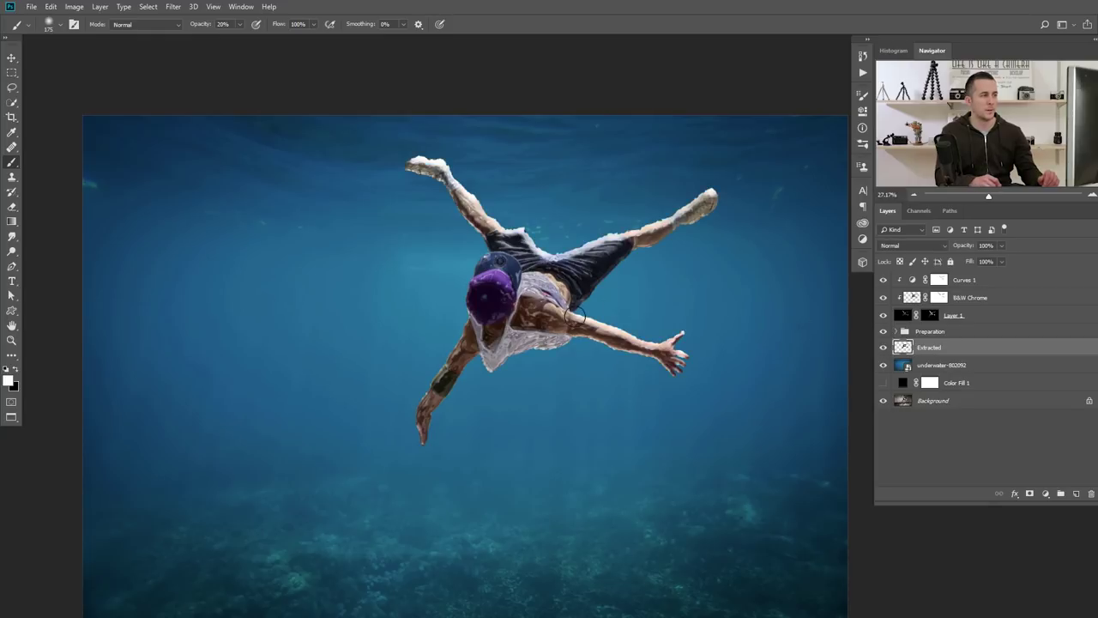
{"action": "left_click_drag", "start_coordinate": [905, 347], "coordinate": [910, 278]}
{"action": "left_click", "coordinate": [913, 244]}
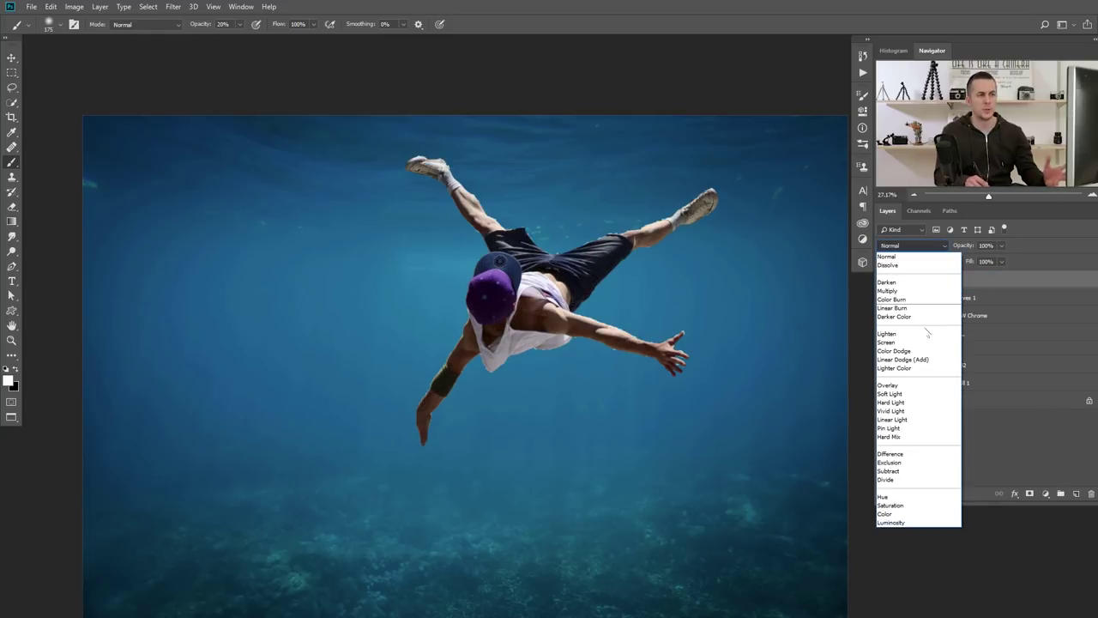
{"action": "left_click", "coordinate": [913, 392]}
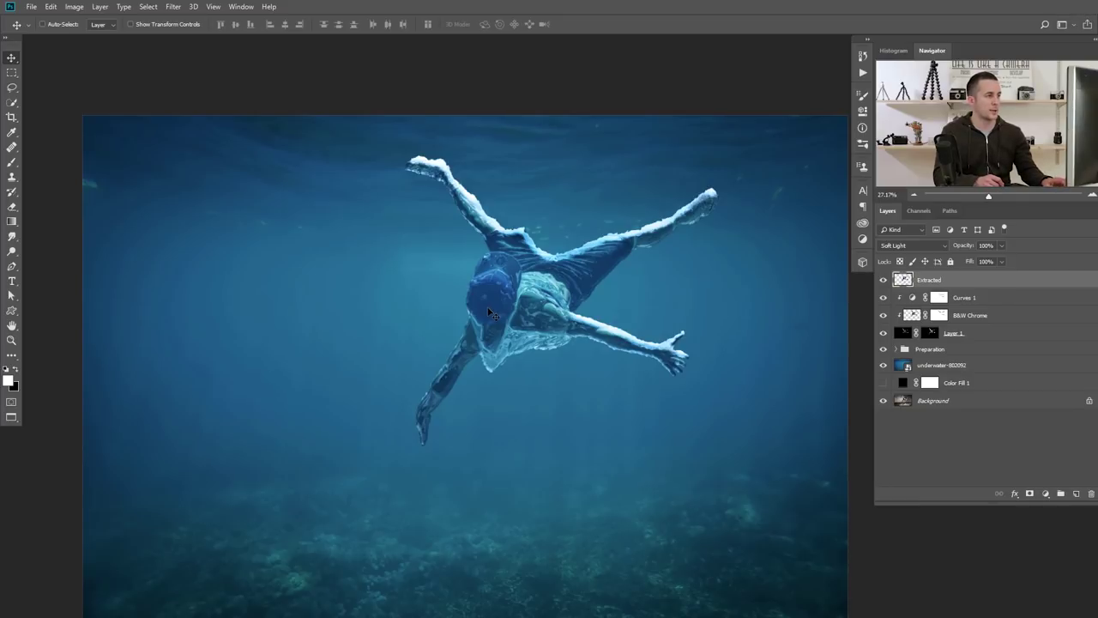
{"action": "key", "text": "ctrl+v"}
Place the splash lower left of the swimmer, duplicate it, and merge both copies into one denser layer
{"action": "left_click_drag", "start_coordinate": [495, 391], "coordinate": [322, 319]}
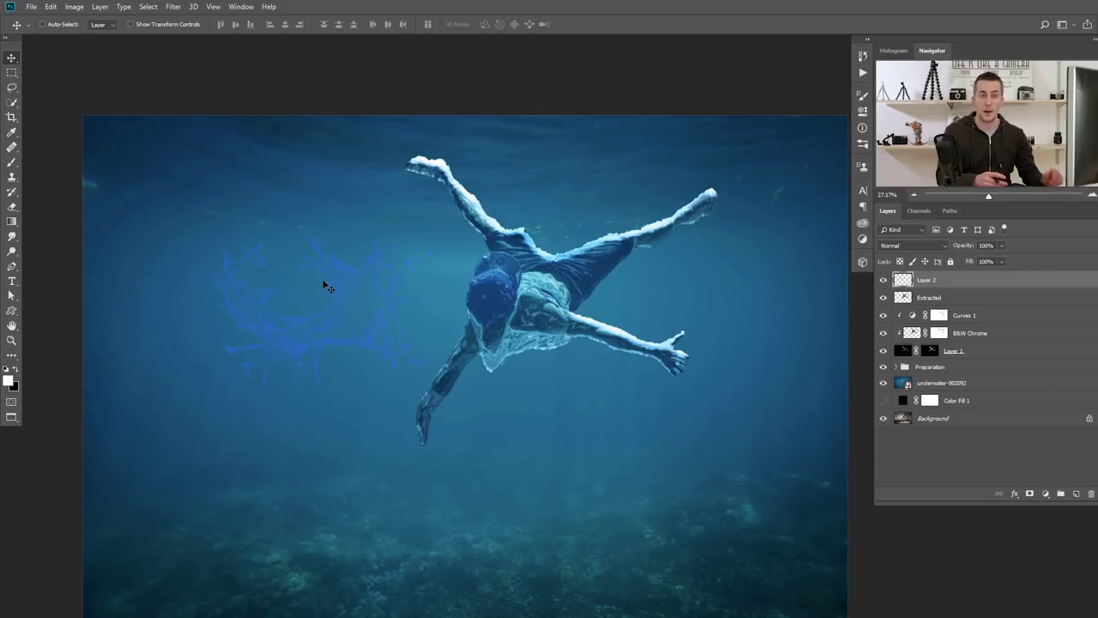
{"action": "left_click_drag", "start_coordinate": [339, 362], "coordinate": [339, 316]}
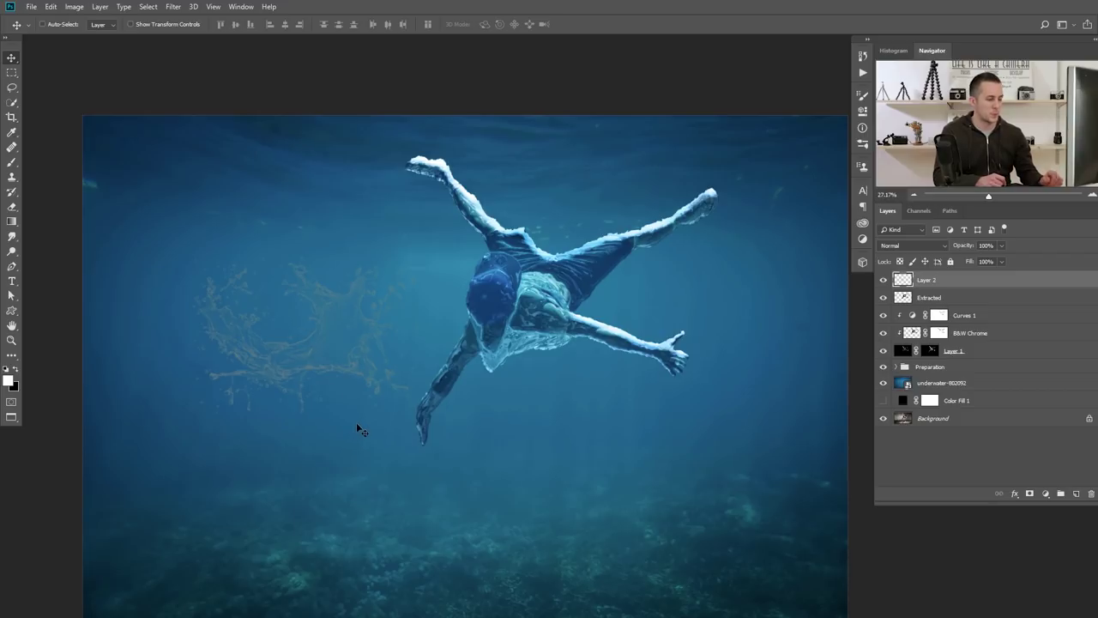
{"action": "key", "text": "ctrl+j"}
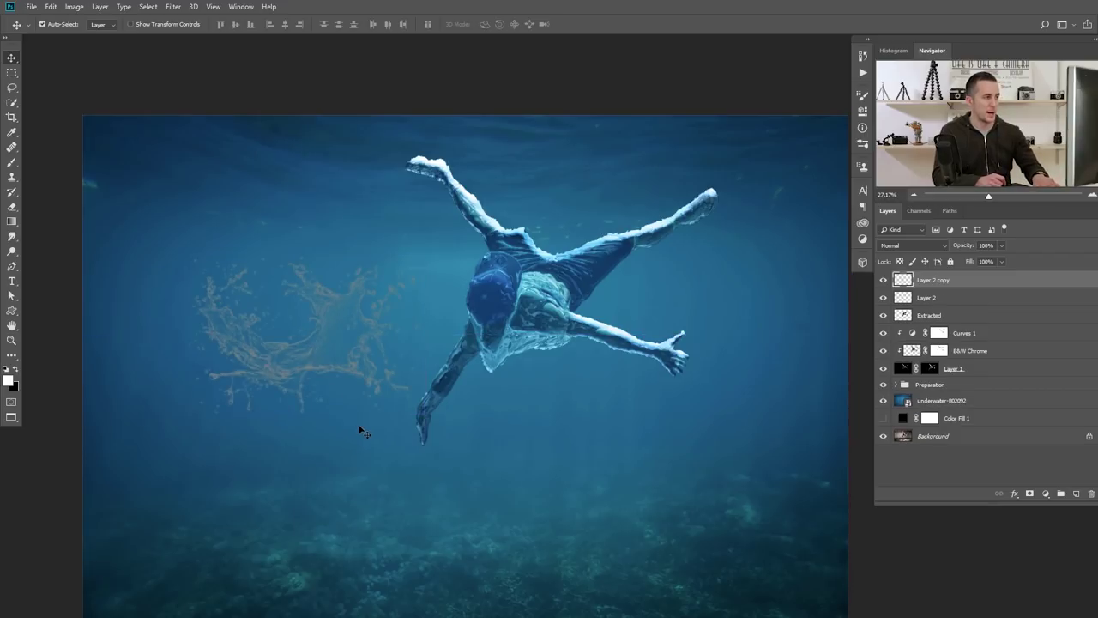
{"action": "left_click", "coordinate": [919, 294], "text": "shift"}
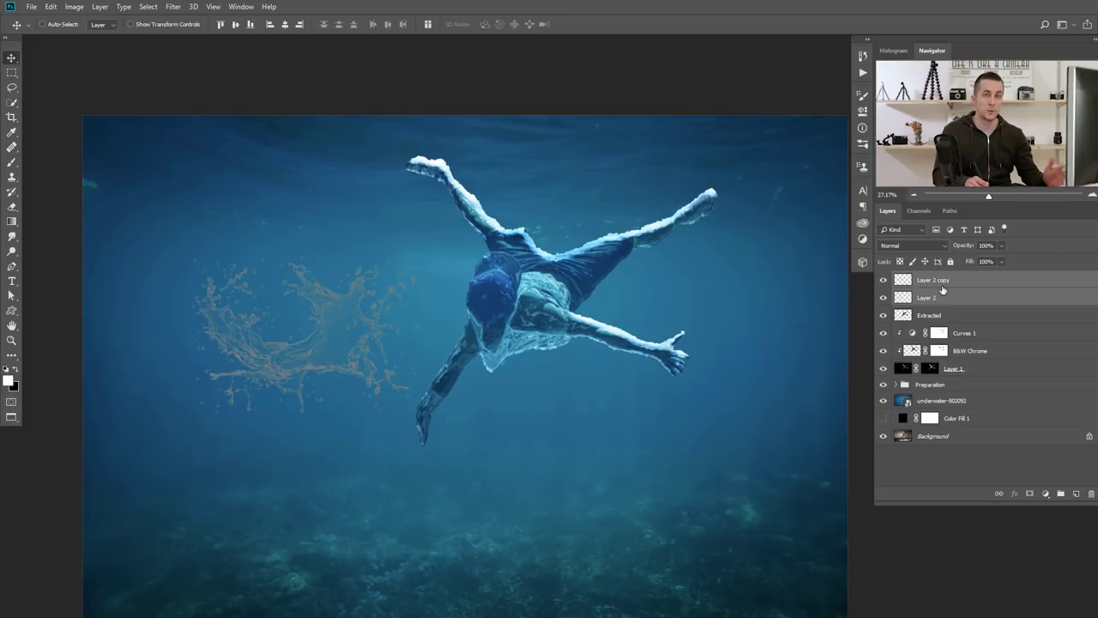
{"action": "key", "text": "ctrl+e"}
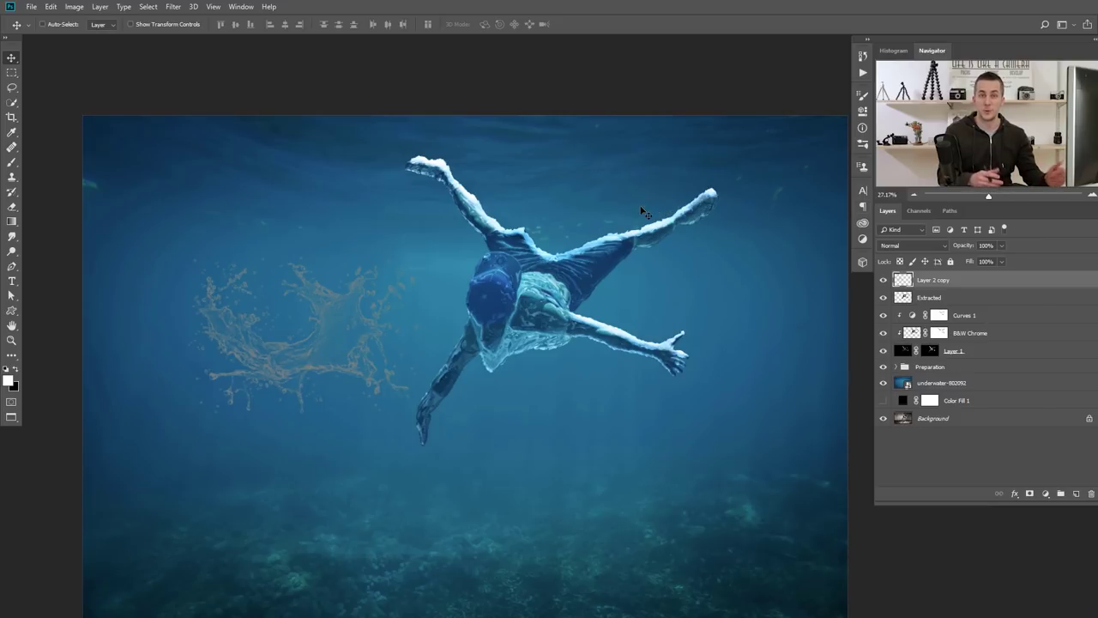
{"action": "key", "text": "ctrl+l"}
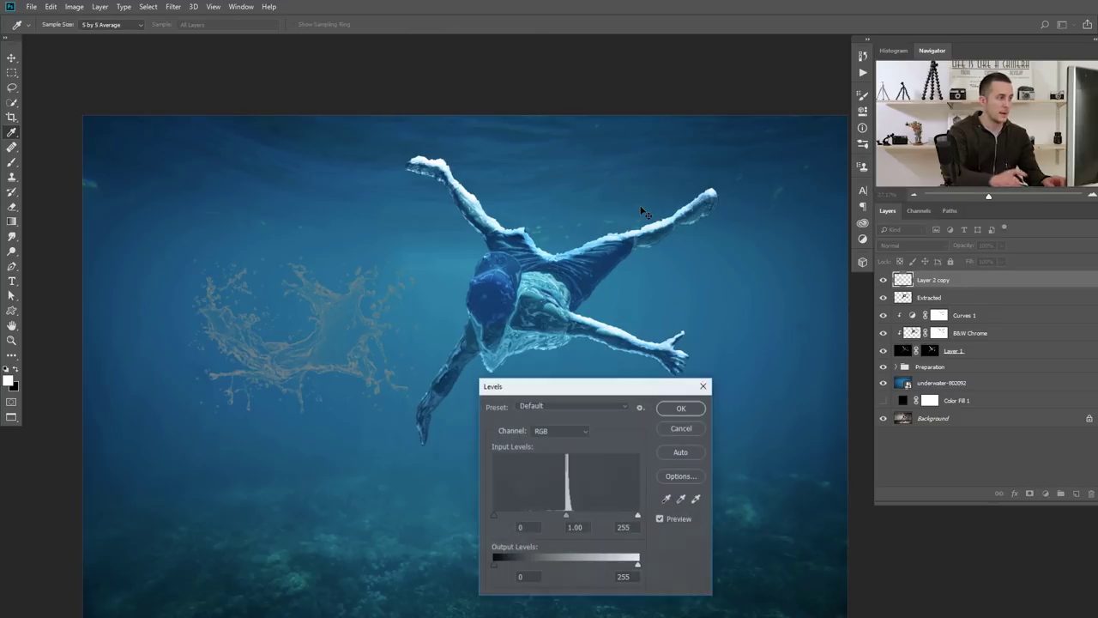
Whiten the merged splash with Levels input values 0, 1.00, 132
{"action": "left_click_drag", "start_coordinate": [639, 517], "coordinate": [567, 515]}
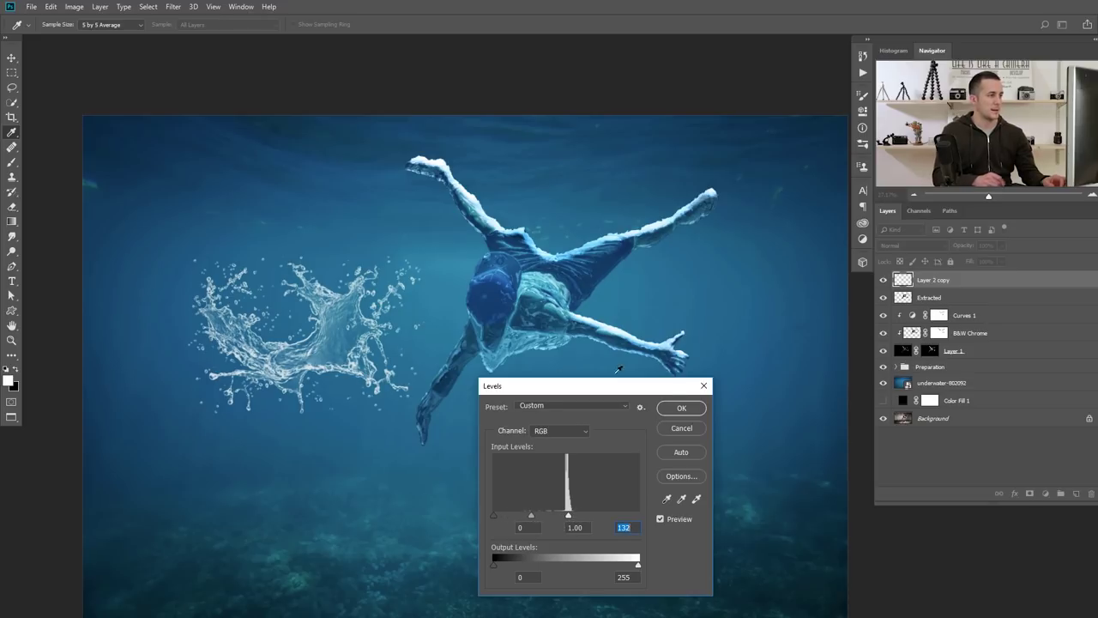
{"action": "left_click", "coordinate": [680, 408]}
{"action": "key", "text": "v"}
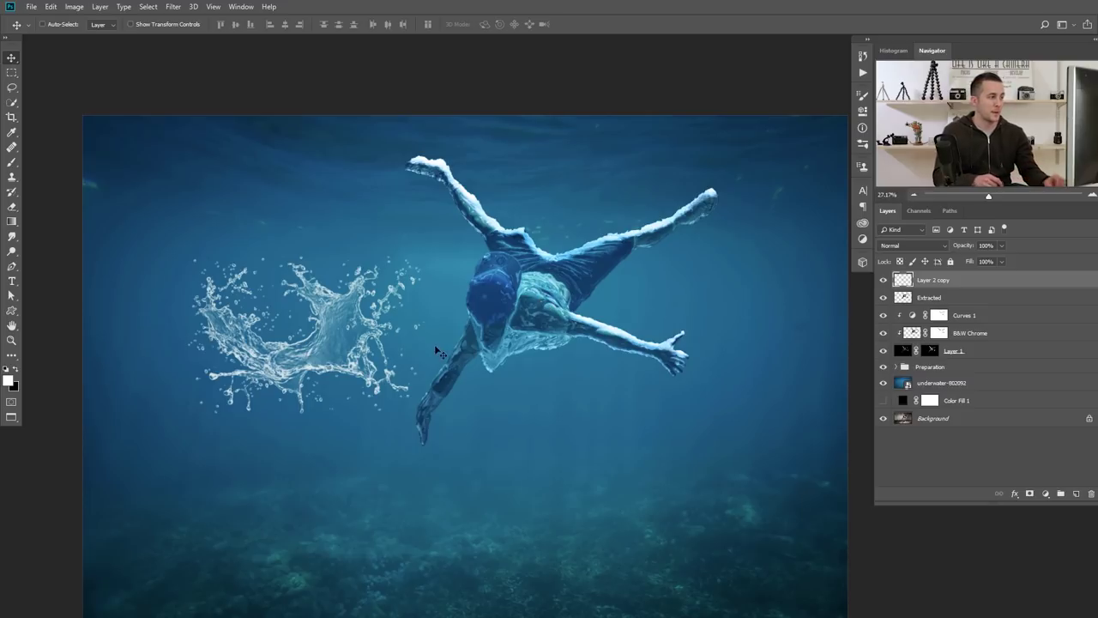
Scale the white splash to about 41%, rotate it -6.13°, and set it on the swimmer's right foot
{"action": "left_click_drag", "start_coordinate": [346, 353], "coordinate": [408, 296]}
{"action": "key", "text": "ctrl+t"}
{"action": "left_click_drag", "start_coordinate": [504, 197], "coordinate": [371, 279]}
{"action": "left_click_drag", "start_coordinate": [343, 318], "coordinate": [705, 220]}
{"action": "left_click_drag", "start_coordinate": [739, 170], "coordinate": [738, 172]}
{"action": "left_click_drag", "start_coordinate": [705, 217], "coordinate": [707, 220]}
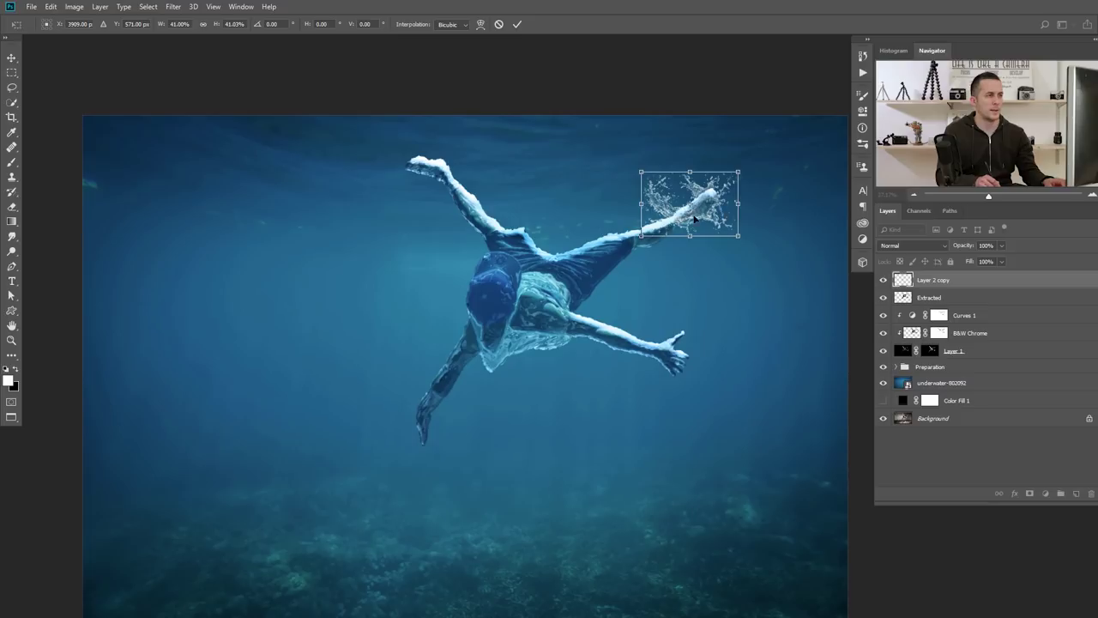
{"action": "left_click_drag", "start_coordinate": [639, 223], "coordinate": [638, 230]}
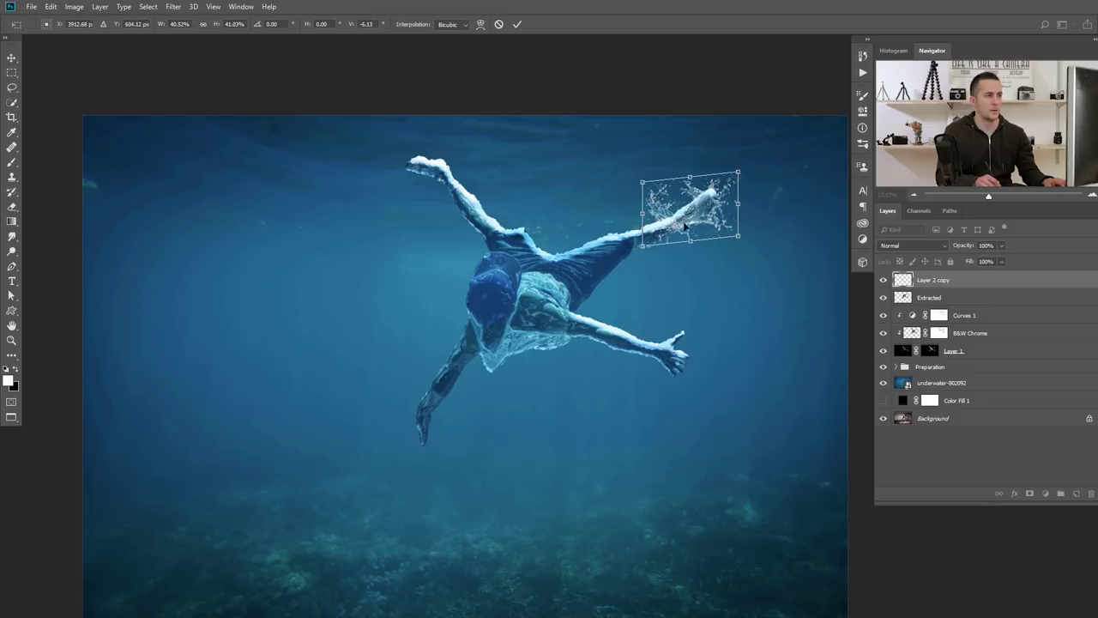
{"action": "key", "text": "Return"}
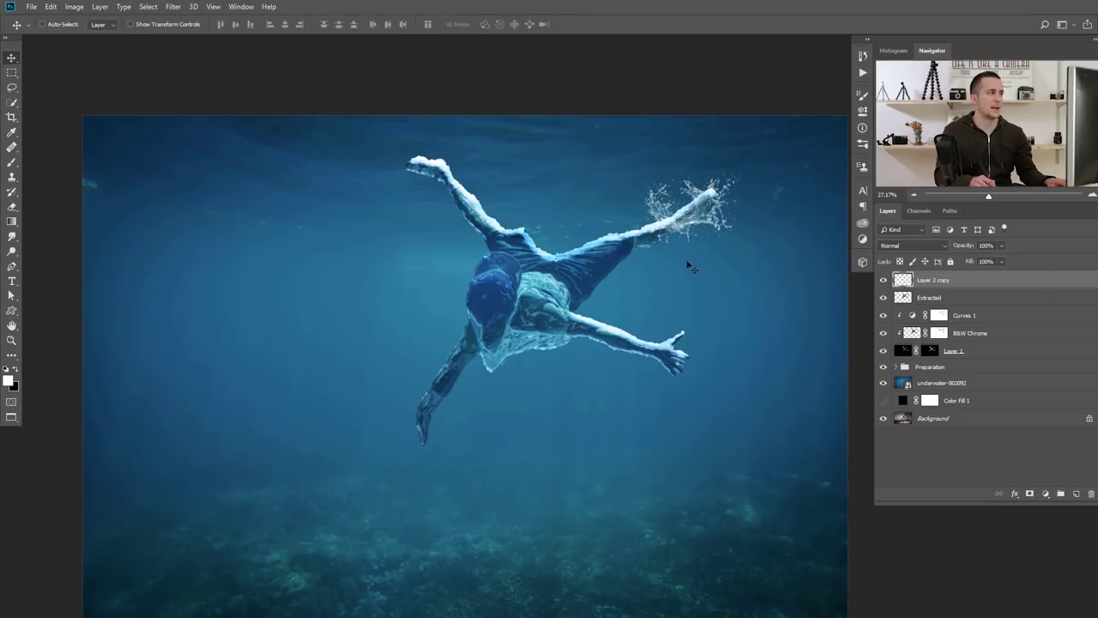
{"action": "key", "text": "ctrl+Tab"}
{"action": "key", "text": "ctrl+Tab"}
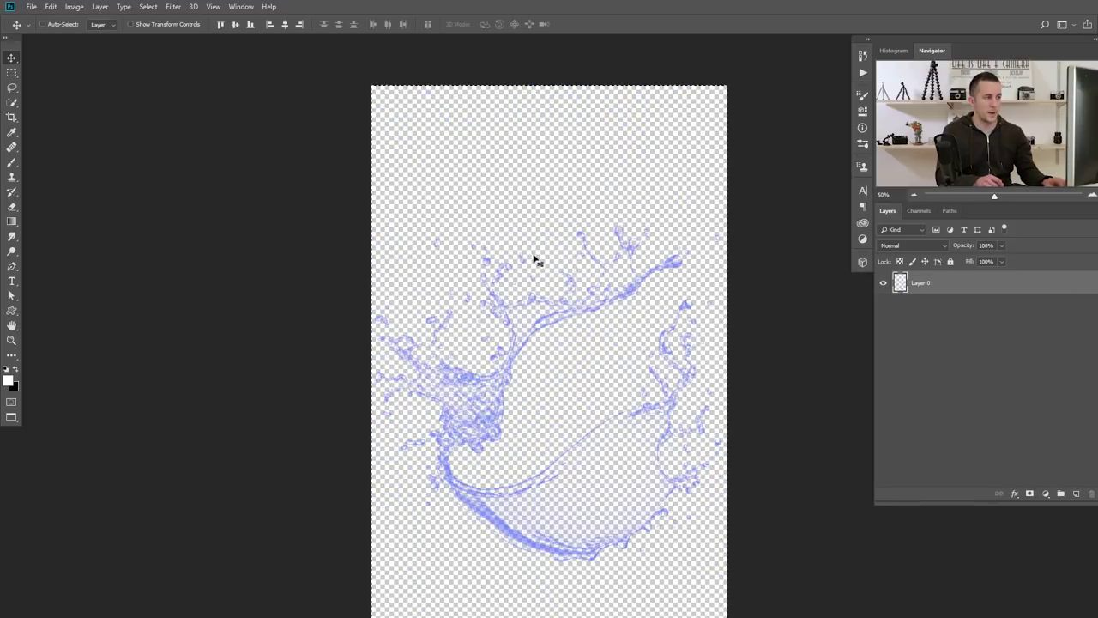
Paste another swirl splash into the underwater composite and move it up-left of the swimmer
{"action": "key", "text": "ctrl+shift+Tab"}
{"action": "key", "text": "ctrl+shift+Tab"}
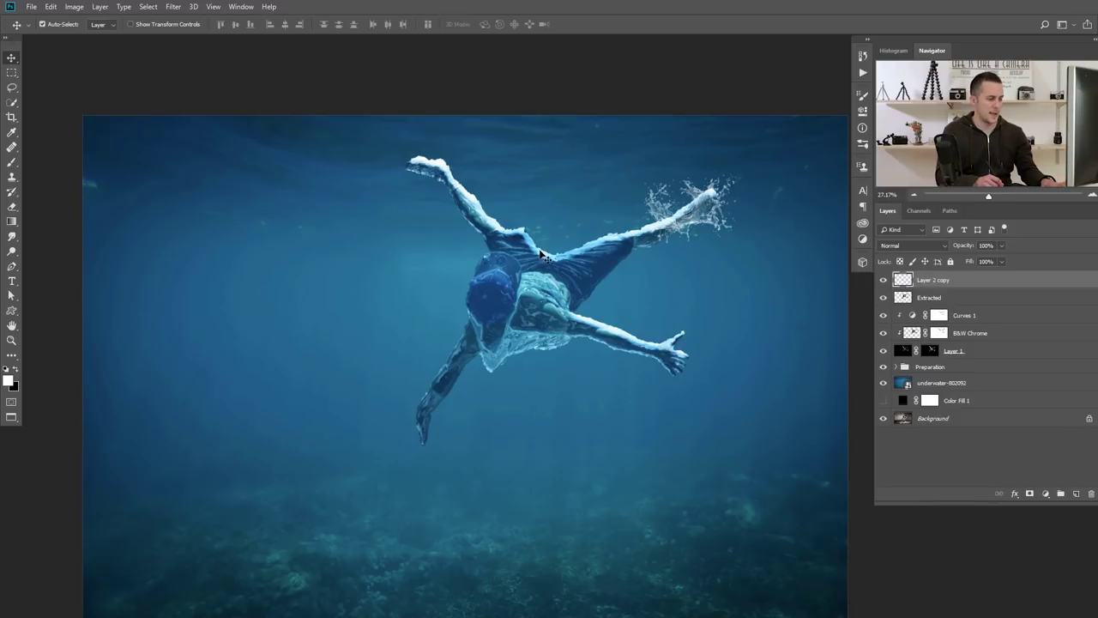
{"action": "key", "text": "ctrl+v"}
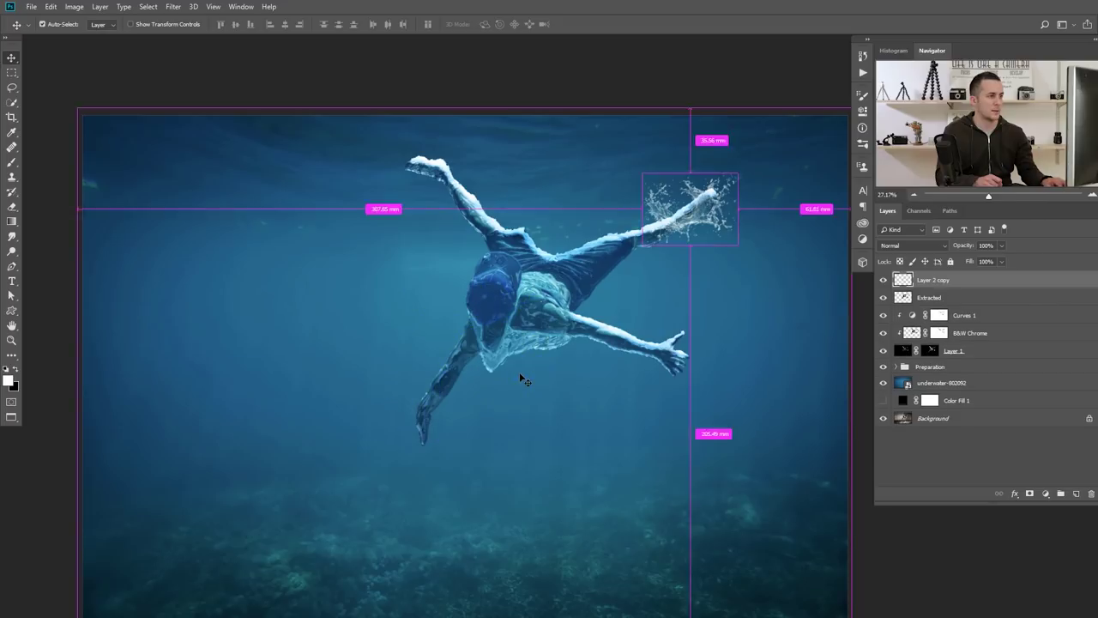
{"action": "key", "text": "ctrl+shift+Tab"}
{"action": "key", "text": "ctrl+d"}
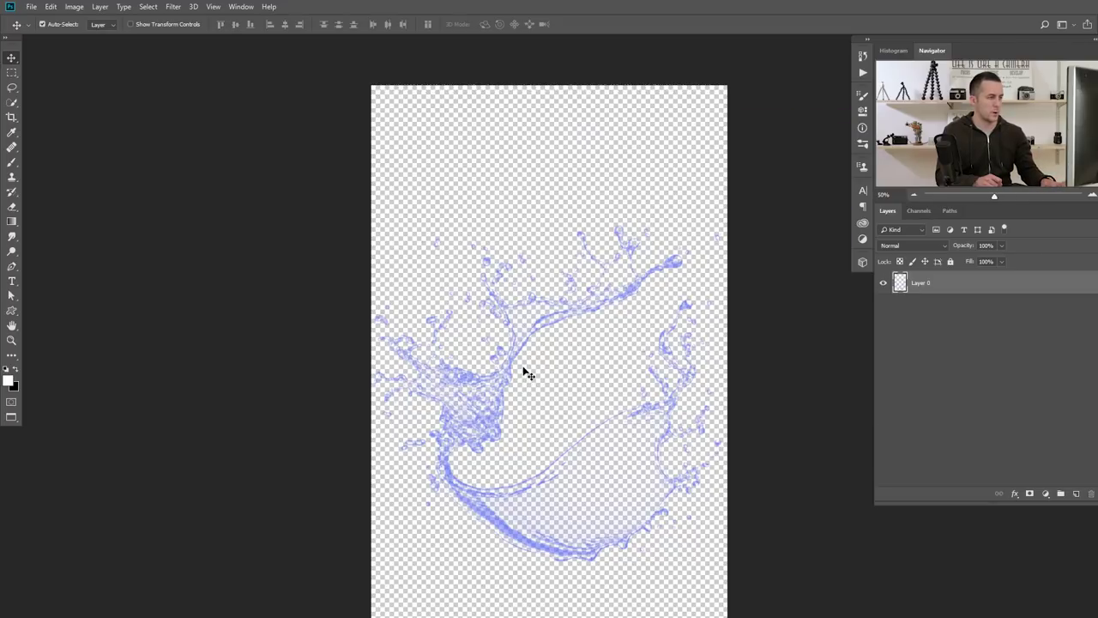
{"action": "key", "text": "ctrl+shift+Tab"}
{"action": "key", "text": "ctrl+Tab"}
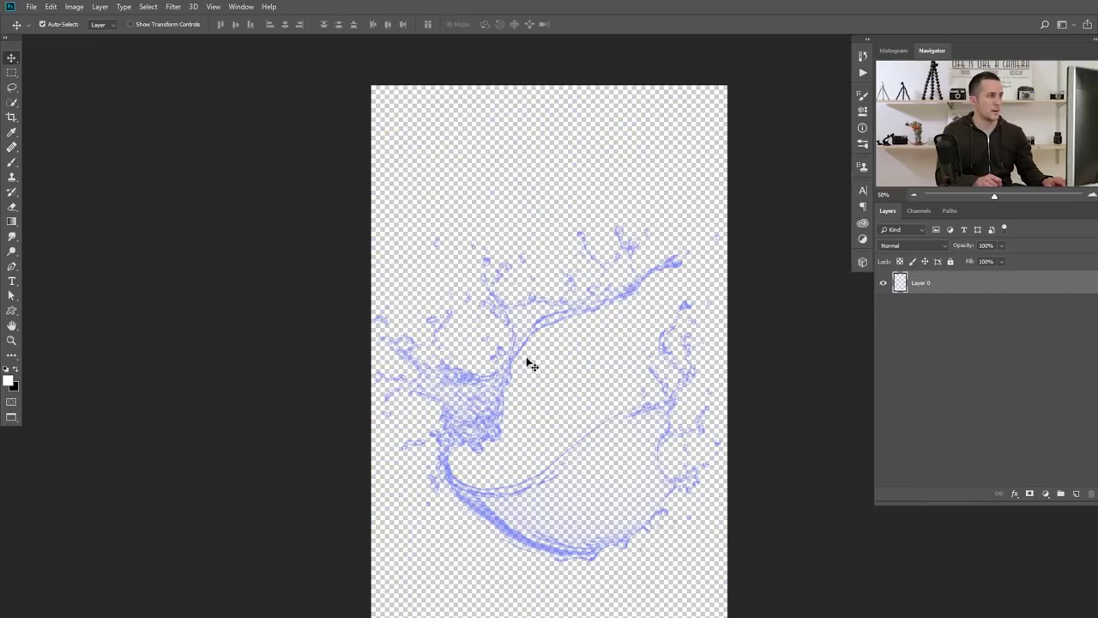
{"action": "key", "text": "ctrl+shift+Tab"}
{"action": "key", "text": "ctrl+shift+Tab"}
{"action": "left_click_drag", "start_coordinate": [474, 401], "coordinate": [325, 340]}
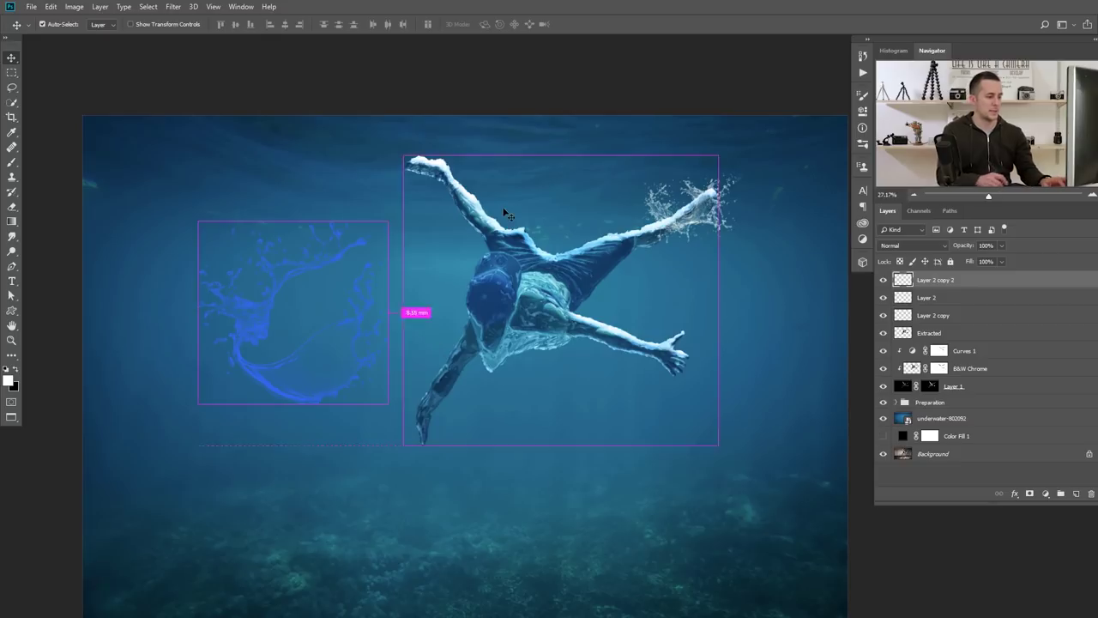
Merge the new splash layers and whiten them with Levels, white input about 131
{"action": "left_click", "coordinate": [906, 301], "text": "ctrl"}
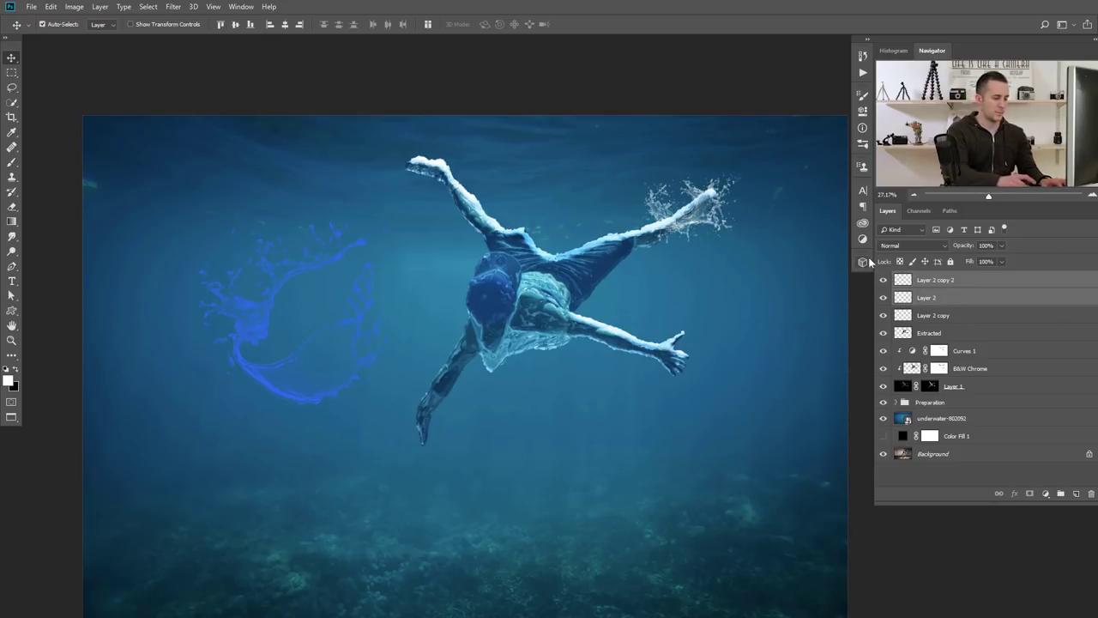
{"action": "key", "text": "ctrl+e"}
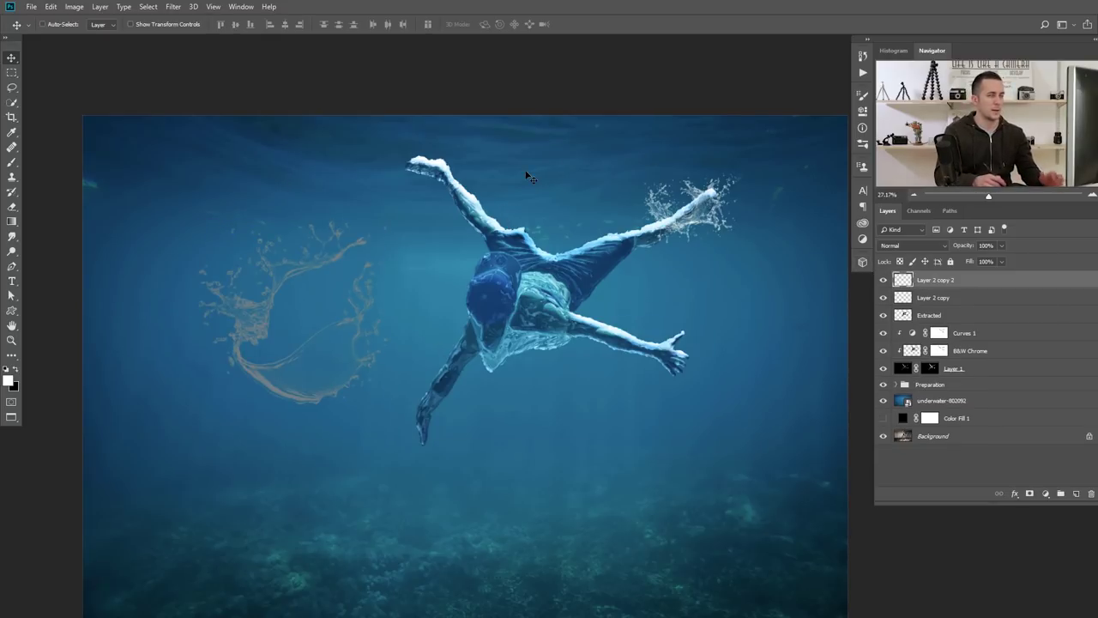
{"action": "key", "text": "ctrl+l"}
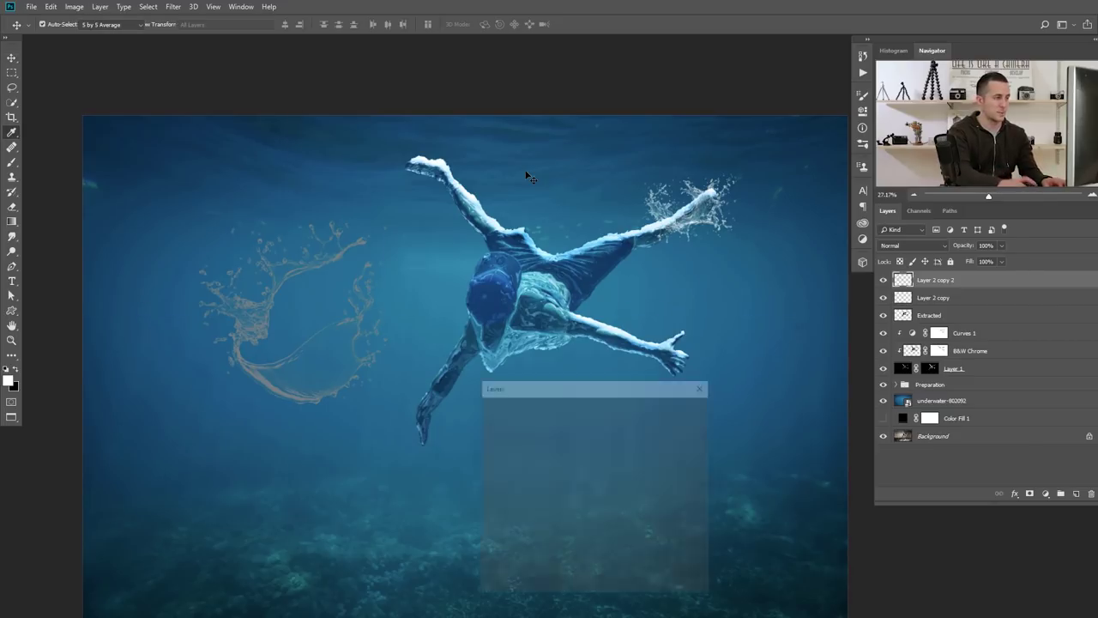
{"action": "left_click_drag", "start_coordinate": [636, 515], "coordinate": [572, 519]}
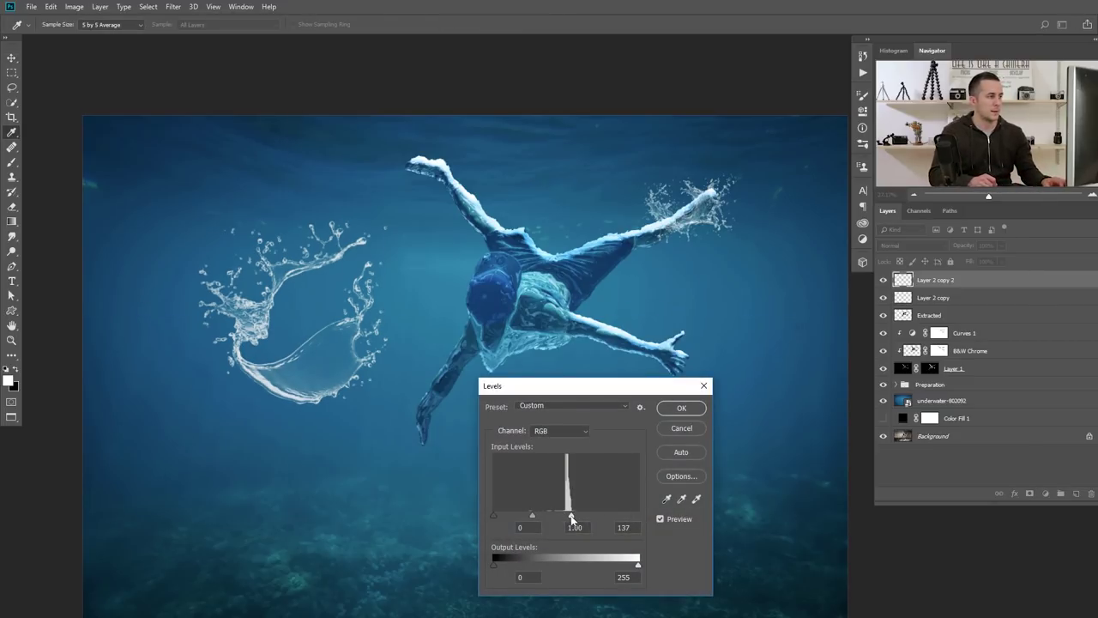
{"action": "left_click", "coordinate": [681, 407]}
{"action": "key", "text": "ctrl+t"}
Shrink, tilt and fit the left splash over the swimmer's head
{"action": "left_click_drag", "start_coordinate": [387, 221], "coordinate": [273, 333]}
{"action": "left_click_drag", "start_coordinate": [255, 390], "coordinate": [498, 303]}
{"action": "left_click_drag", "start_coordinate": [518, 245], "coordinate": [513, 251]}
{"action": "mouse_move", "coordinate": [536, 300]}
{"action": "left_mouse_down"}
{"action": "mouse_move", "coordinate": [521, 257]}
{"action": "mouse_move", "coordinate": [532, 287]}
{"action": "left_mouse_up"}
{"action": "left_click_drag", "start_coordinate": [474, 309], "coordinate": [480, 308]}
{"action": "scroll", "coordinate": [487, 303], "scroll_direction": "up", "scroll_amount": 2}
{"action": "left_click_drag", "start_coordinate": [526, 241], "coordinate": [519, 248]}
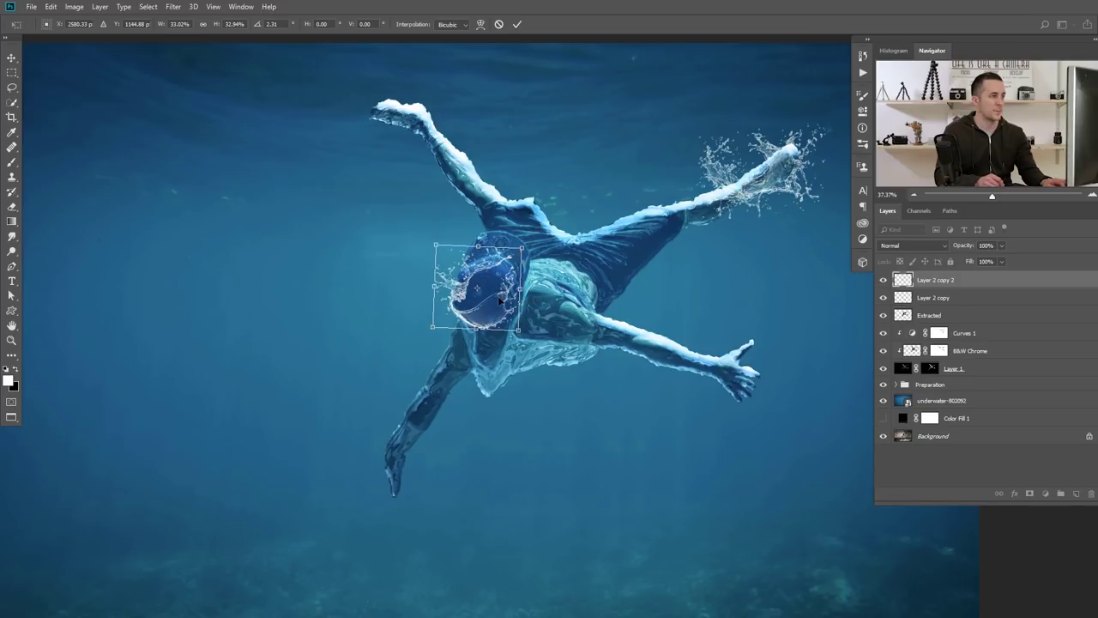
{"action": "key", "text": "Return"}
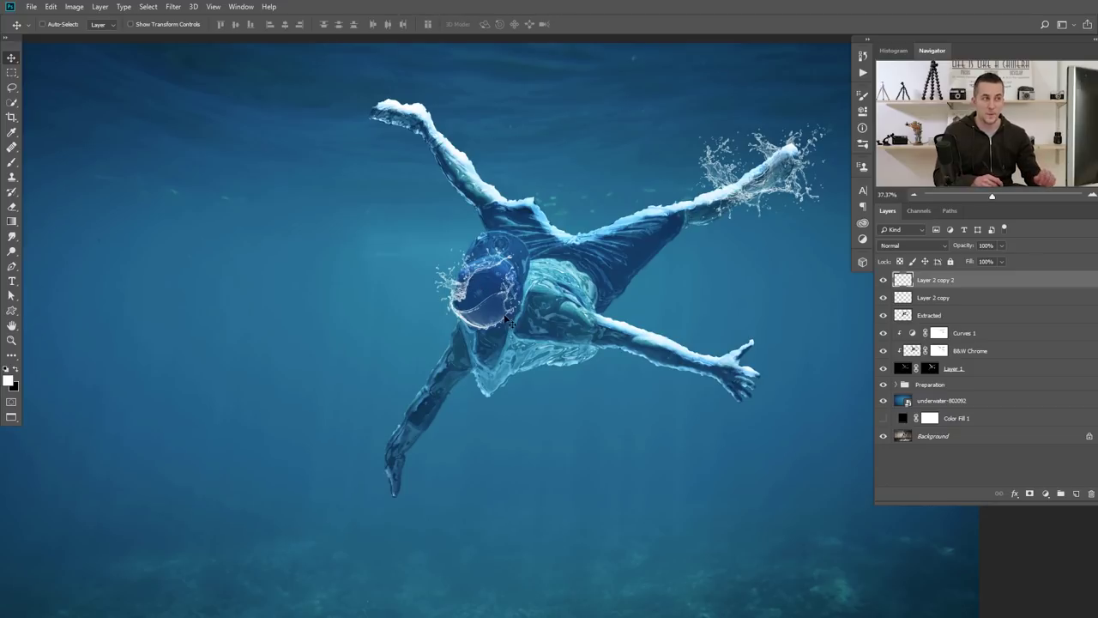
Add whitened splashes over the legs and forearm, rotating the leg splash 90° clockwise
{"action": "left_click_drag", "start_coordinate": [563, 305], "coordinate": [569, 362]}
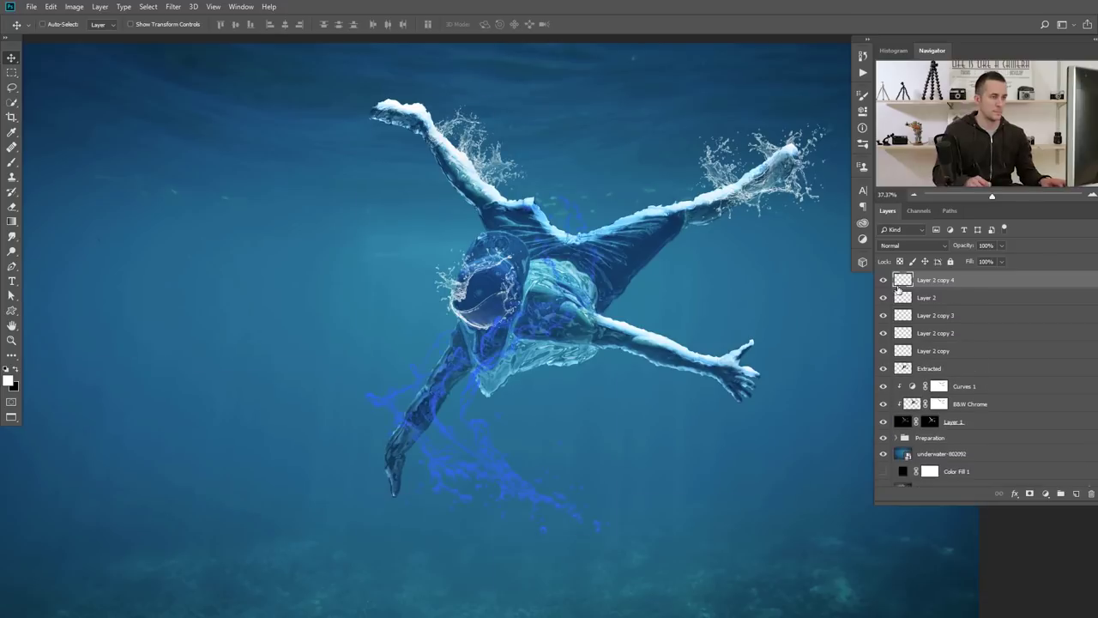
{"action": "key", "text": "ctrl+l"}
{"action": "left_click", "coordinate": [681, 407]}
{"action": "left_click_drag", "start_coordinate": [481, 380], "coordinate": [755, 292]}
{"action": "key", "text": "ctrl+Tab"}
{"action": "key", "text": "ctrl+Tab"}
{"action": "key", "text": "ctrl+l"}
{"action": "key", "text": "Return"}
{"action": "key", "text": "ctrl+t"}
{"action": "right_click", "coordinate": [417, 432]}
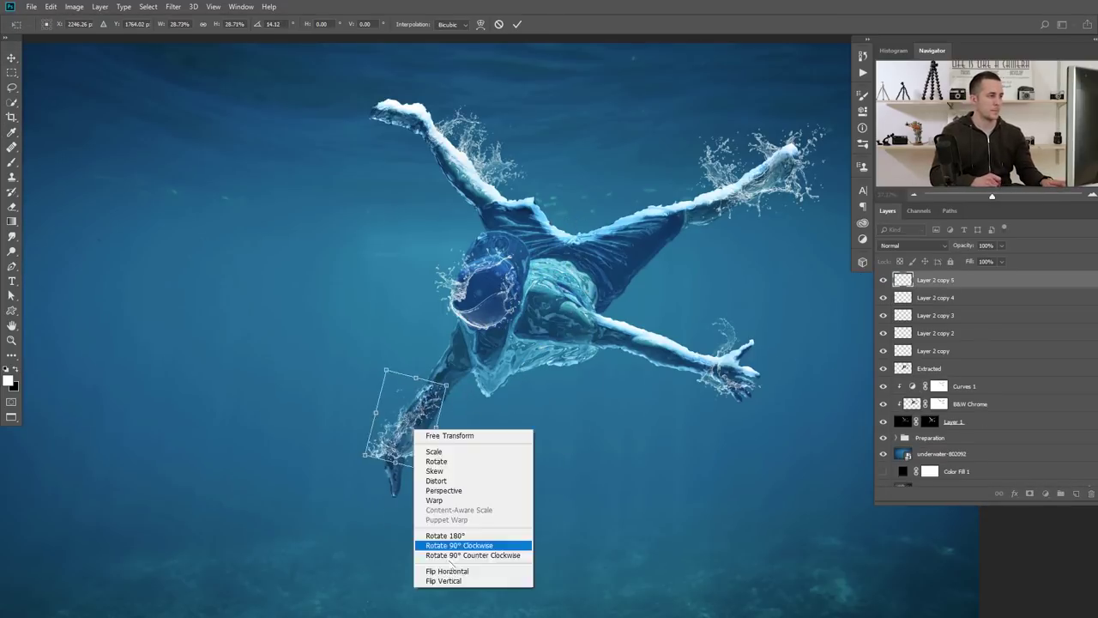
{"action": "left_click", "coordinate": [463, 544]}
{"action": "key", "text": "Return"}
{"action": "mouse_move", "coordinate": [413, 420]}
{"action": "left_mouse_down"}
{"action": "mouse_move", "coordinate": [418, 402]}
{"action": "mouse_move", "coordinate": [426, 421]}
{"action": "mouse_move", "coordinate": [422, 377]}
{"action": "mouse_move", "coordinate": [420, 402]}
{"action": "left_mouse_up"}
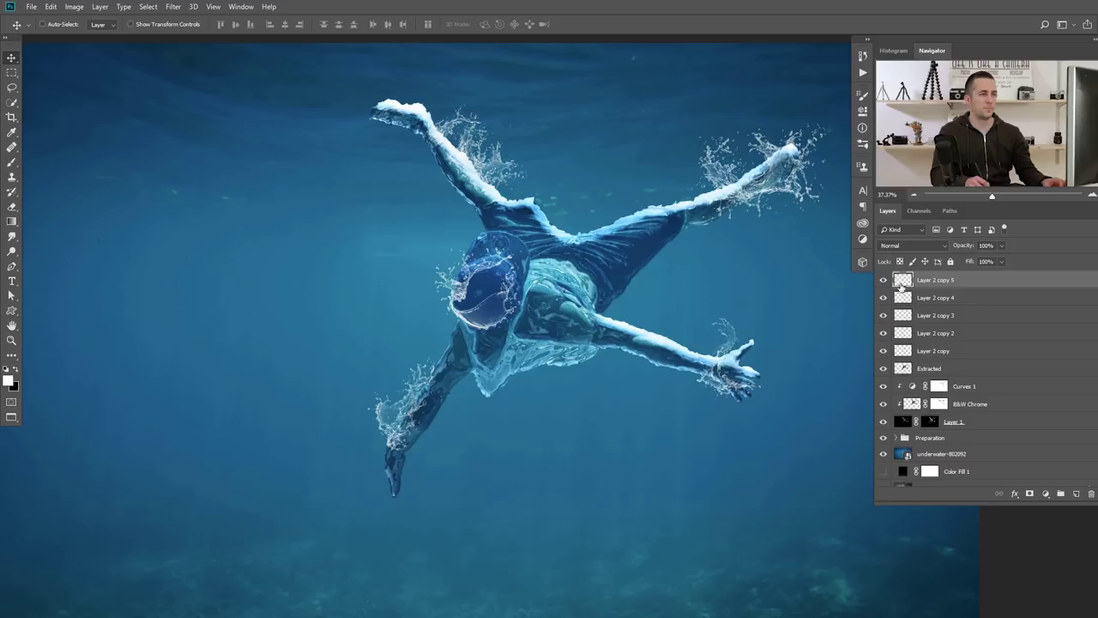
Duplicate the leg splash onto the torso and narrow it
{"action": "left_click", "coordinate": [905, 297]}
{"action": "left_click_drag", "start_coordinate": [715, 351], "coordinate": [558, 241]}
{"action": "key", "text": "ctrl+t"}
{"action": "left_click_drag", "start_coordinate": [540, 402], "coordinate": [605, 358]}
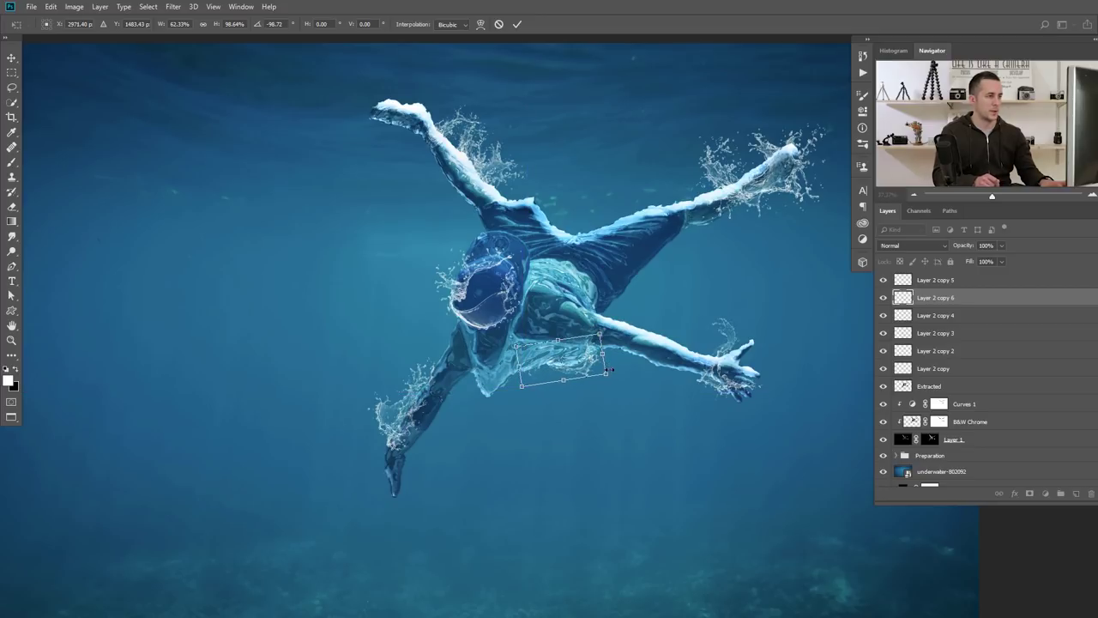
{"action": "key", "text": "Return"}
Duplicate the head splash onto the right shoulder, rotating it into place
{"action": "left_click", "coordinate": [897, 350]}
{"action": "left_click_drag", "start_coordinate": [674, 385], "coordinate": [639, 264]}
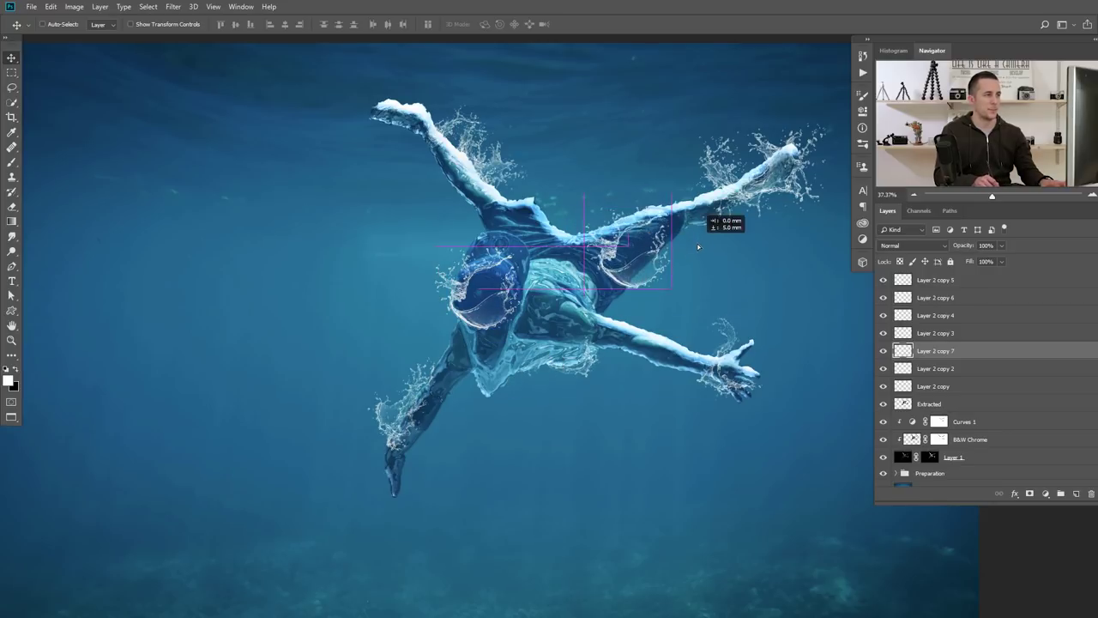
{"action": "key", "text": "ctrl+t"}
{"action": "left_click_drag", "start_coordinate": [677, 187], "coordinate": [676, 245]}
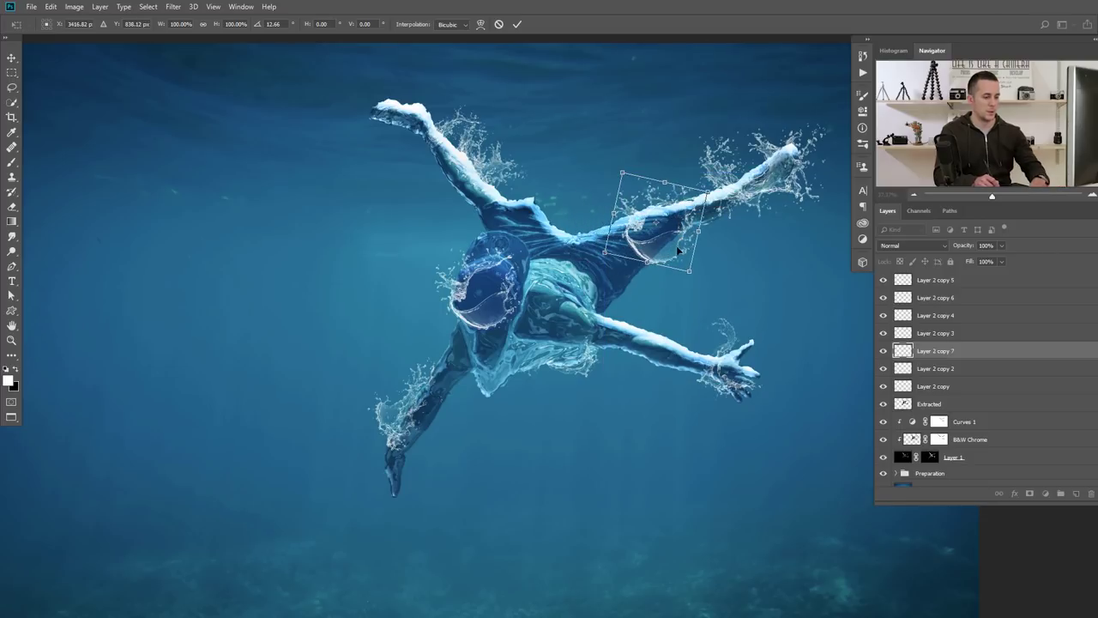
{"action": "key", "text": "Return"}
Trim the shoulder splash and add a rotated copy of Layer 2 copy along the arm
{"action": "key", "text": "e"}
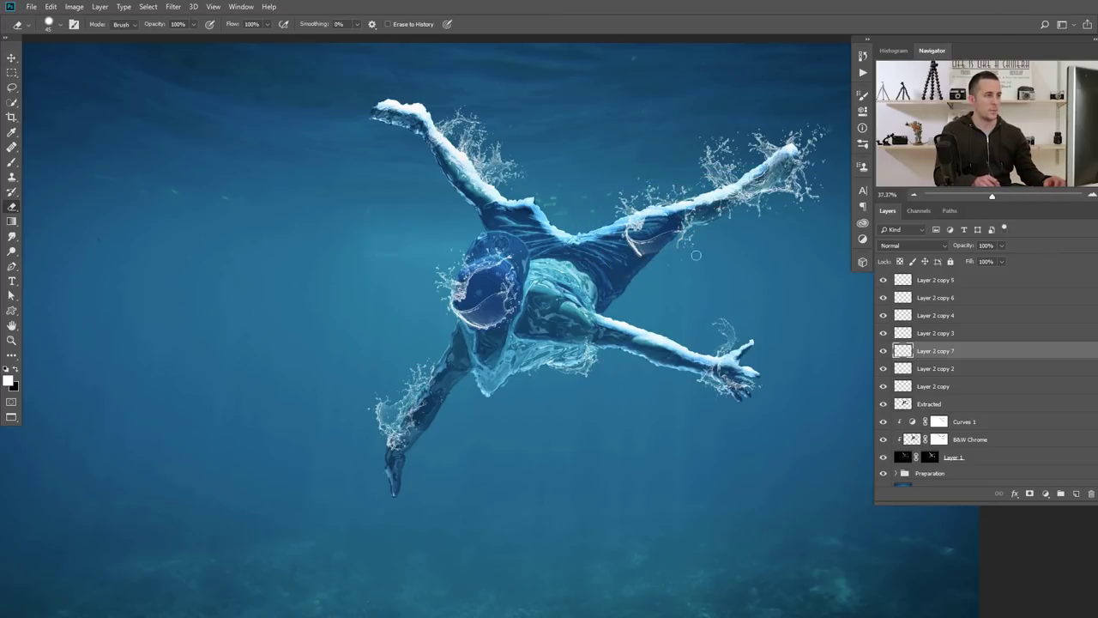
{"action": "mouse_move", "coordinate": [679, 231]}
{"action": "left_mouse_down"}
{"action": "mouse_move", "coordinate": [624, 231]}
{"action": "mouse_move", "coordinate": [649, 226]}
{"action": "mouse_move", "coordinate": [639, 229]}
{"action": "mouse_move", "coordinate": [668, 244]}
{"action": "left_mouse_up"}
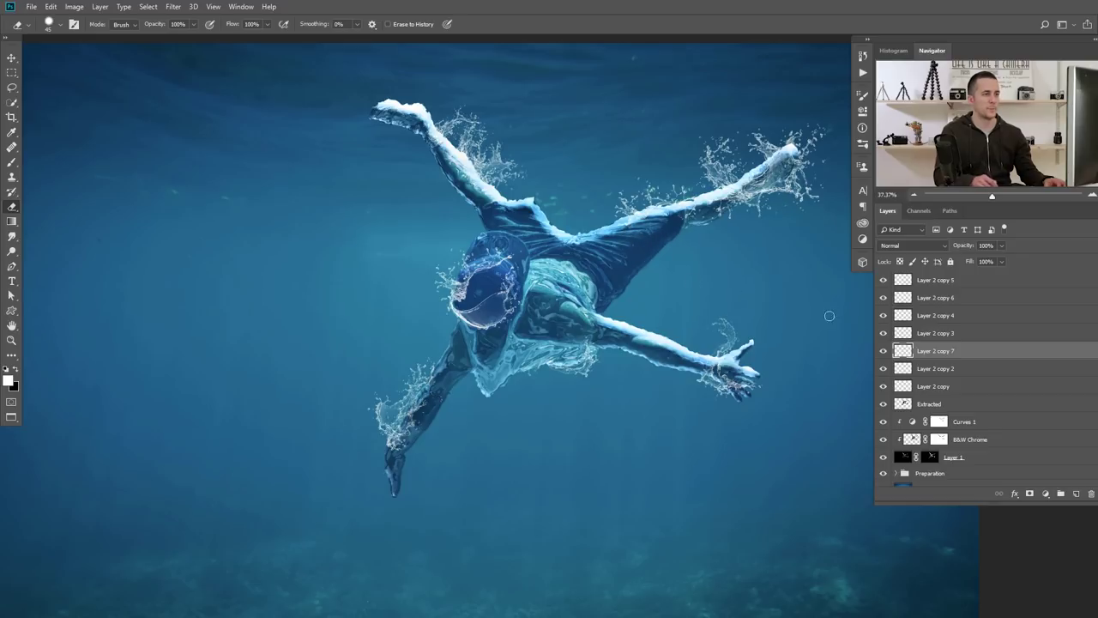
{"action": "left_click", "coordinate": [906, 386]}
{"action": "key", "text": "ctrl+j"}
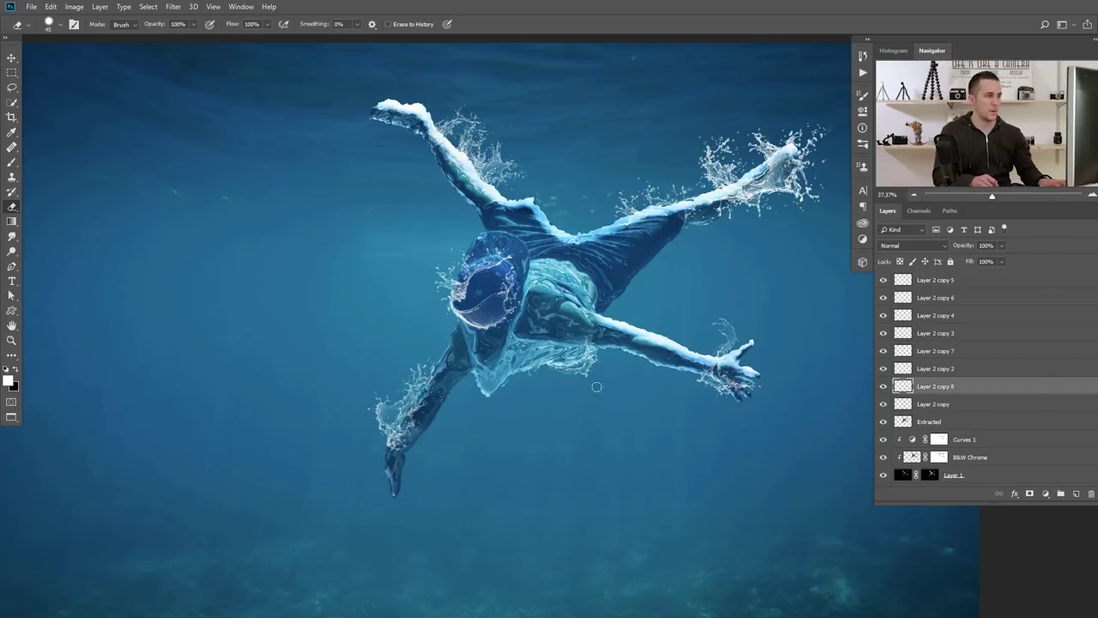
{"action": "key", "text": "v"}
{"action": "left_click_drag", "start_coordinate": [533, 300], "coordinate": [491, 297]}
{"action": "key", "text": "ctrl+t"}
{"action": "left_click_drag", "start_coordinate": [559, 216], "coordinate": [671, 339]}
{"action": "mouse_move", "coordinate": [691, 258]}
{"action": "left_mouse_down"}
{"action": "mouse_move", "coordinate": [716, 310]}
{"action": "mouse_move", "coordinate": [691, 302]}
{"action": "mouse_move", "coordinate": [706, 319]}
{"action": "mouse_move", "coordinate": [645, 332]}
{"action": "mouse_move", "coordinate": [668, 334]}
{"action": "left_mouse_up"}
{"action": "key", "text": "Return"}
Add another splash copy on the left leg, shrunk to about half and rotated about 35°
{"action": "key", "text": "e"}
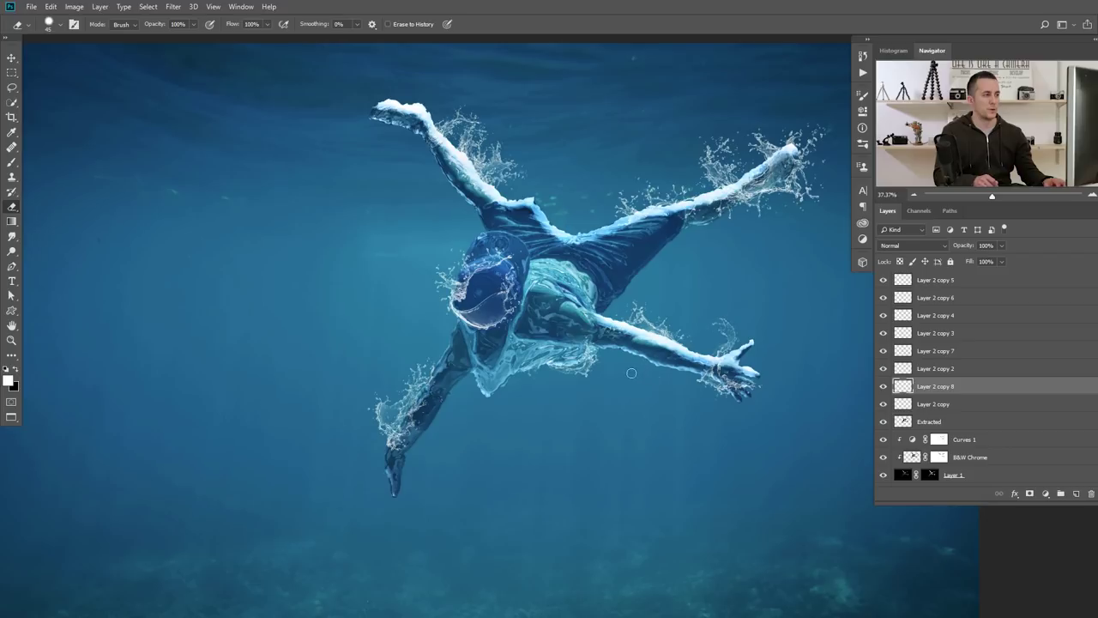
{"action": "left_click_drag", "start_coordinate": [899, 375], "coordinate": [905, 404]}
{"action": "key", "text": "v"}
{"action": "left_click_drag", "start_coordinate": [692, 258], "coordinate": [473, 370]}
{"action": "key", "text": "ctrl+t"}
{"action": "left_click_drag", "start_coordinate": [512, 307], "coordinate": [484, 335]}
{"action": "mouse_move", "coordinate": [491, 374]}
{"action": "left_mouse_down"}
{"action": "mouse_move", "coordinate": [475, 391]}
{"action": "mouse_move", "coordinate": [410, 395]}
{"action": "mouse_move", "coordinate": [478, 367]}
{"action": "mouse_move", "coordinate": [453, 362]}
{"action": "mouse_move", "coordinate": [441, 379]}
{"action": "mouse_move", "coordinate": [469, 353]}
{"action": "left_mouse_up"}
{"action": "key", "text": "Return"}
Select all the splash layers and group them into Group 1
{"action": "key", "text": "e"}
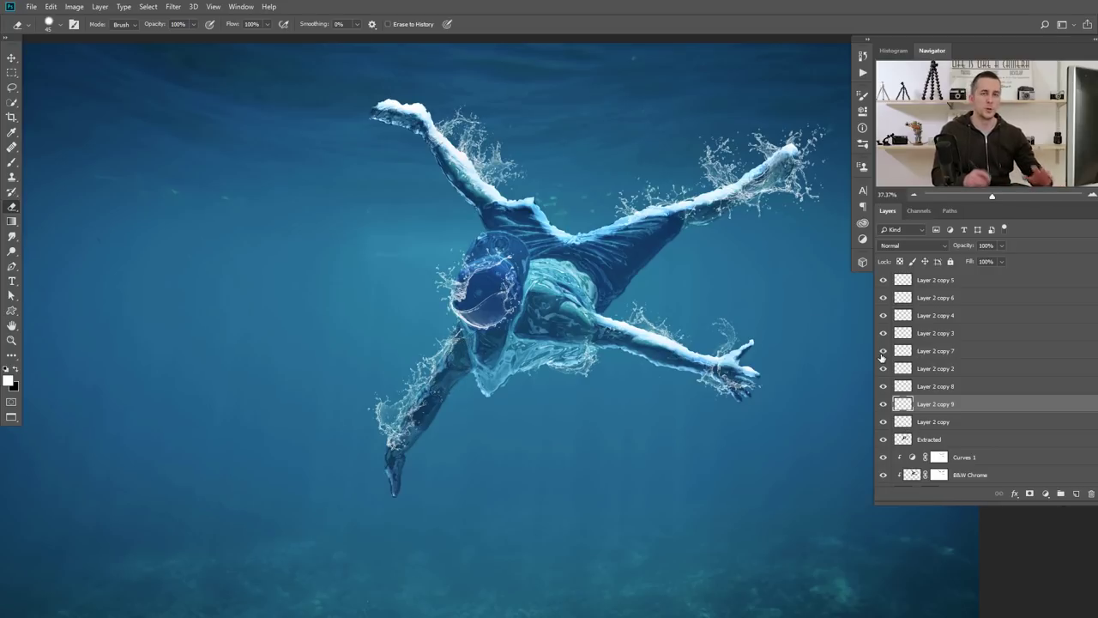
{"action": "left_click", "coordinate": [892, 422]}
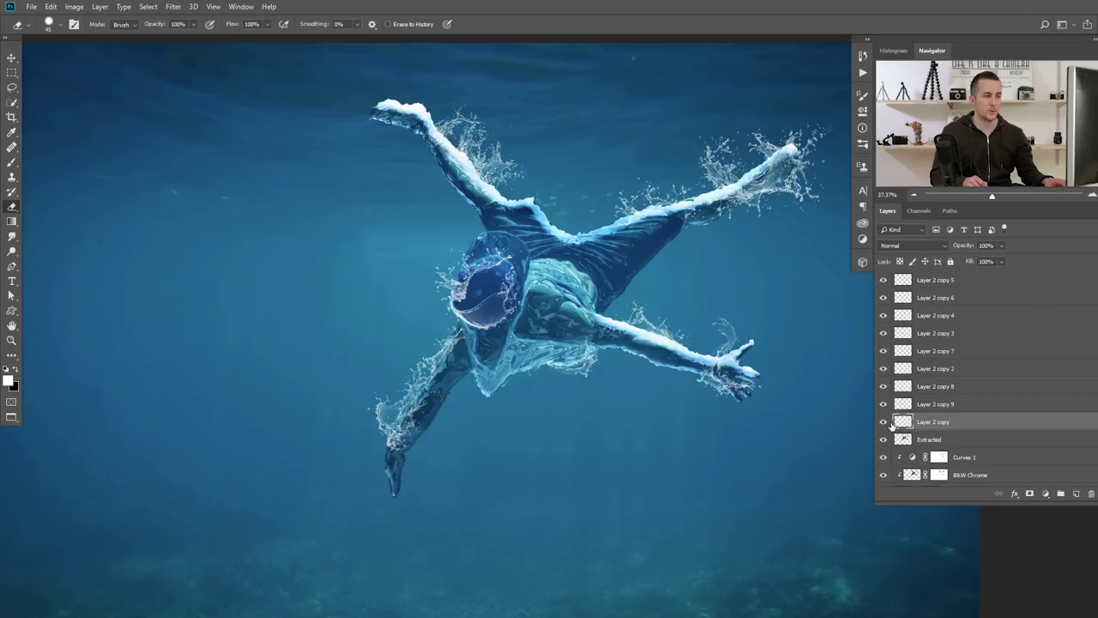
{"action": "left_click", "coordinate": [910, 283], "text": "shift"}
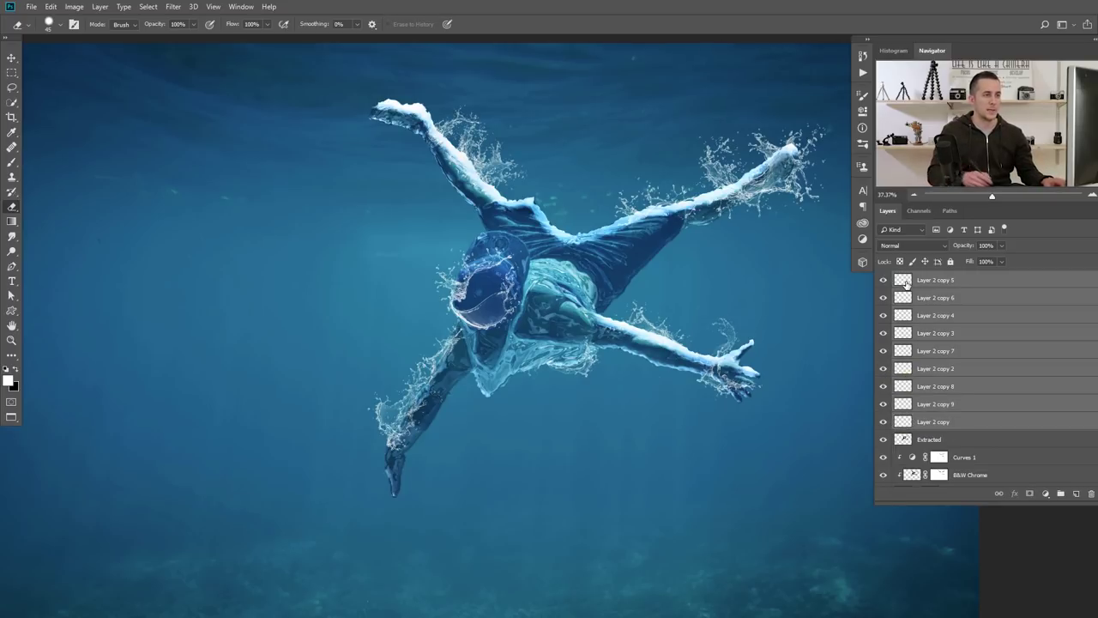
{"action": "key", "text": "ctrl+g"}
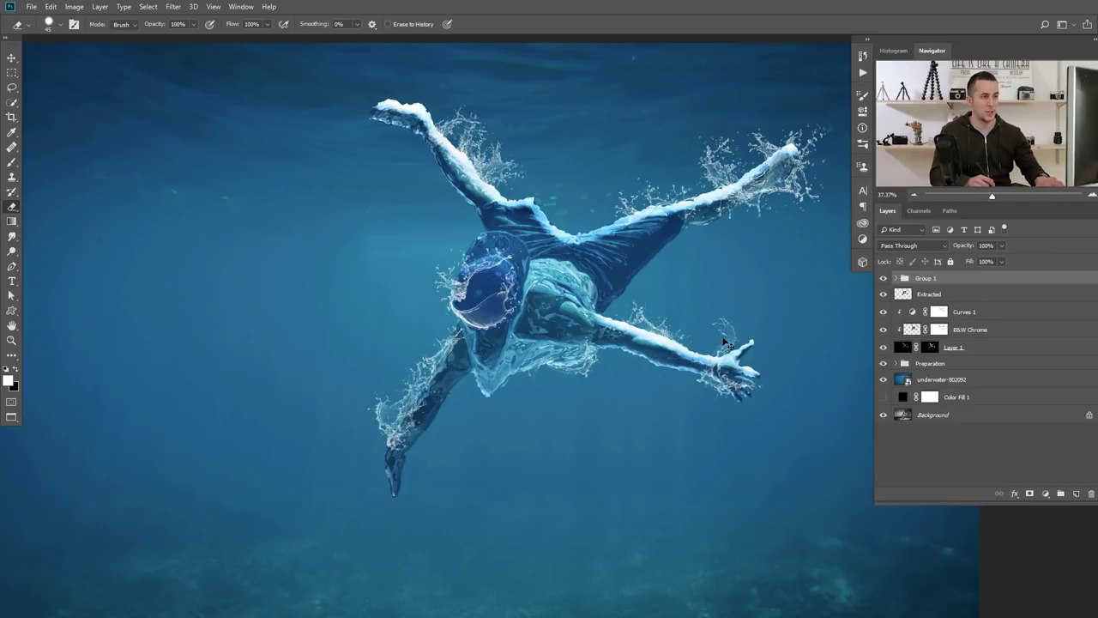
Rename the new group to 'Splashes'
{"action": "double_click", "coordinate": [930, 277]}
{"action": "type", "text": "Splashes"}
{"action": "key", "text": "Return"}
{"action": "left_click", "coordinate": [883, 278]}
{"action": "left_click", "coordinate": [883, 278]}
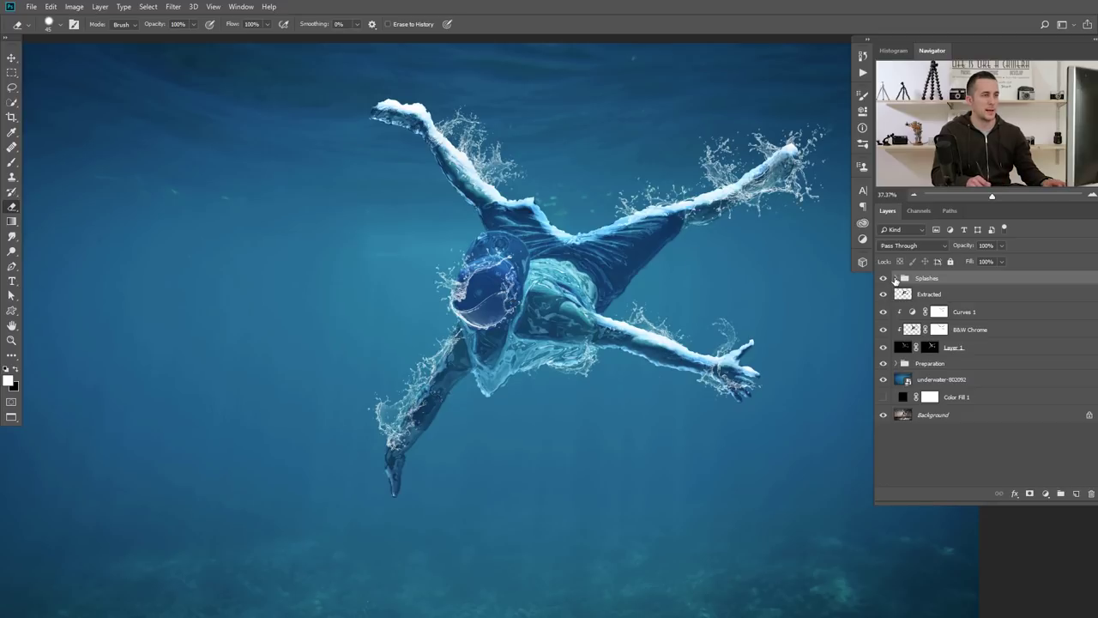
Check the individual splash layers, then erase the Layer 2 copy 2 splash over the swimmer's face
{"action": "left_click", "coordinate": [895, 279]}
{"action": "left_click", "coordinate": [883, 329]}
{"action": "left_click", "coordinate": [884, 348]}
{"action": "left_click", "coordinate": [884, 347]}
{"action": "left_click", "coordinate": [883, 365]}
{"action": "left_click", "coordinate": [884, 383]}
{"action": "left_click", "coordinate": [883, 383]}
{"action": "left_click", "coordinate": [911, 384]}
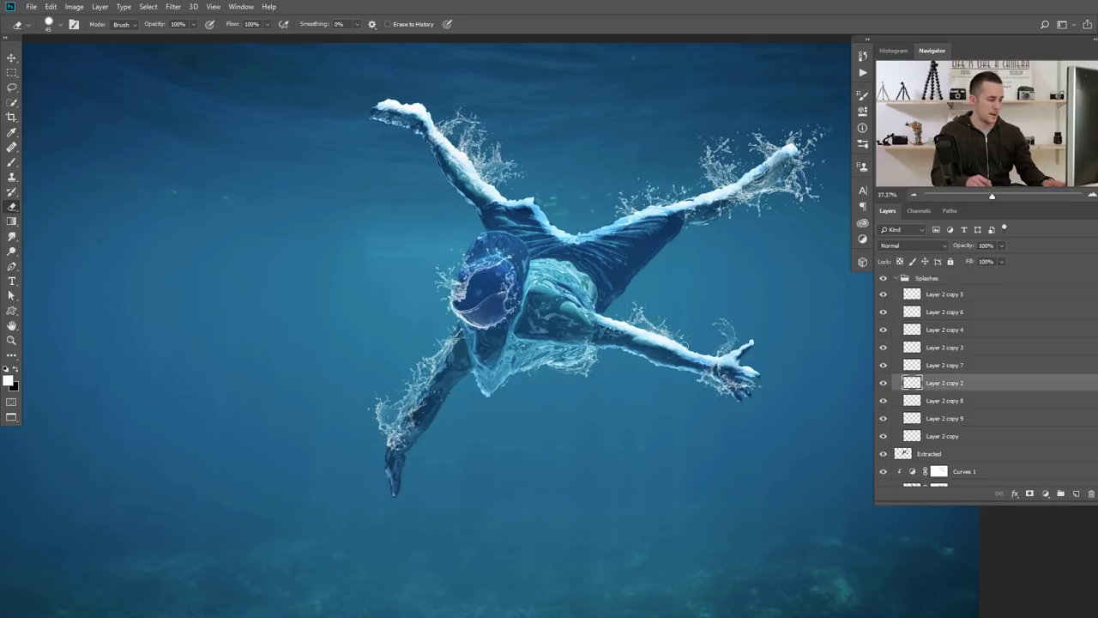
{"action": "mouse_move", "coordinate": [511, 283]}
{"action": "left_mouse_down"}
{"action": "mouse_move", "coordinate": [489, 319]}
{"action": "mouse_move", "coordinate": [464, 319]}
{"action": "mouse_move", "coordinate": [488, 325]}
{"action": "mouse_move", "coordinate": [516, 296]}
{"action": "mouse_move", "coordinate": [496, 295]}
{"action": "mouse_move", "coordinate": [513, 266]}
{"action": "mouse_move", "coordinate": [525, 293]}
{"action": "left_mouse_up"}
Duplicate Layer 2 copy 9 onto the raised hand, rotated about 56°, then collapse the Splashes group
{"action": "key", "text": "v"}
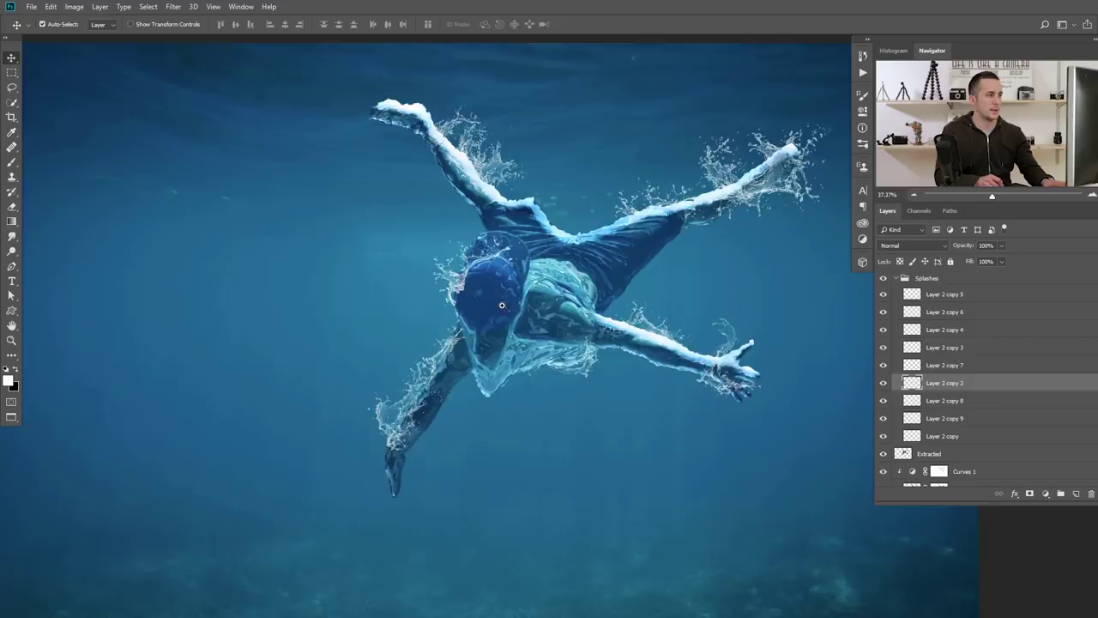
{"action": "scroll", "coordinate": [525, 293], "scroll_direction": "down", "scroll_amount": 5}
{"action": "scroll", "coordinate": [542, 322], "scroll_direction": "up", "scroll_amount": 4}
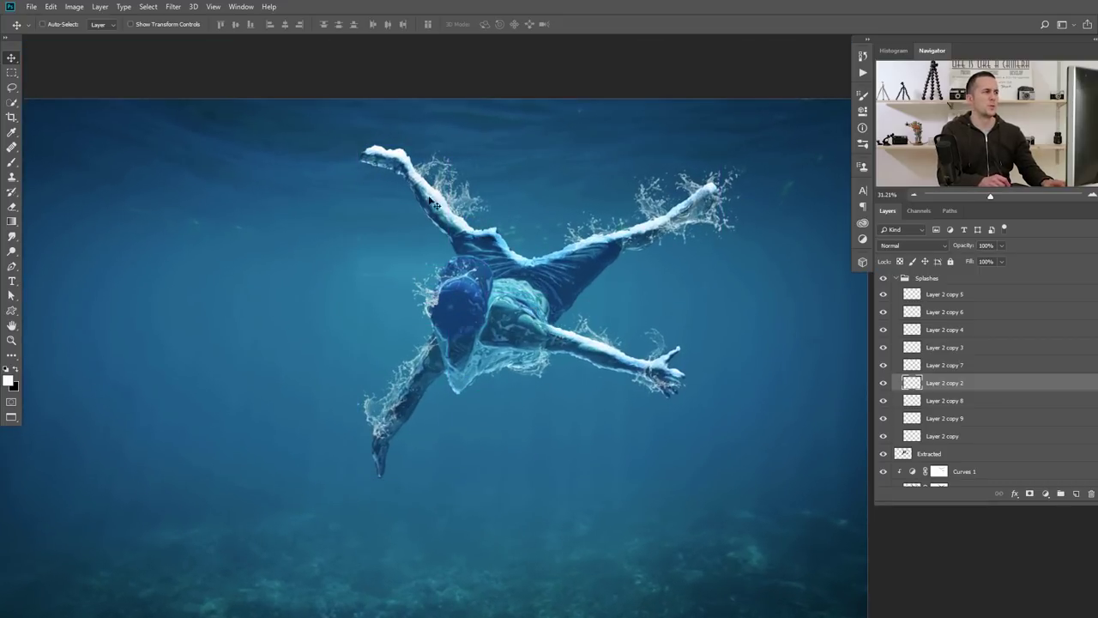
{"action": "left_click", "coordinate": [907, 421]}
{"action": "key", "text": "ctrl+j"}
{"action": "left_click_drag", "start_coordinate": [484, 314], "coordinate": [393, 153]}
{"action": "key", "text": "ctrl+t"}
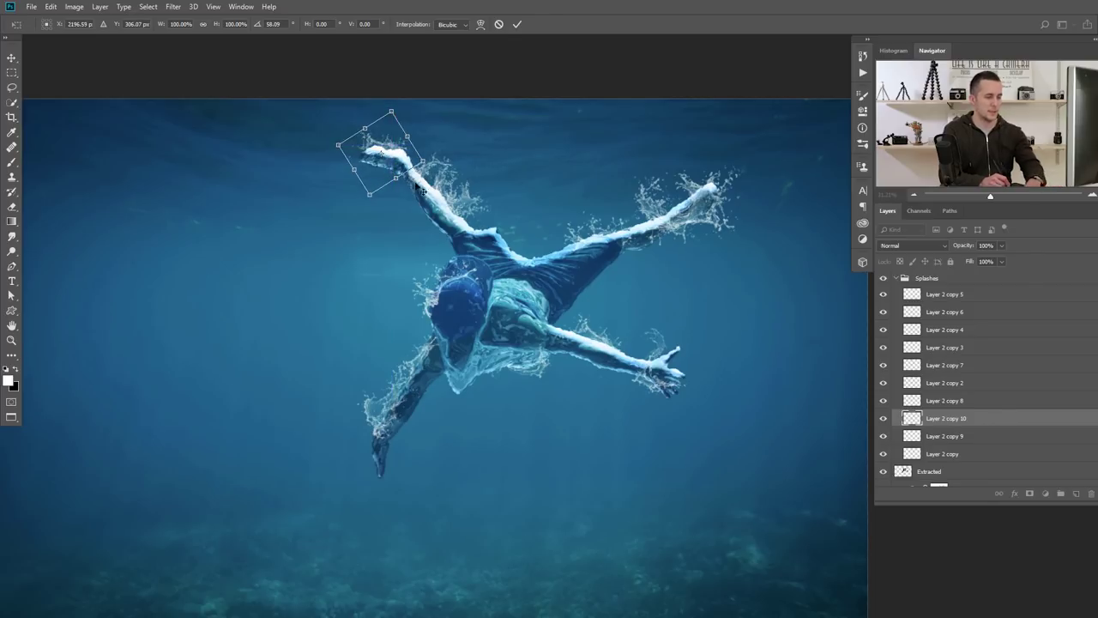
{"action": "key", "text": "Return"}
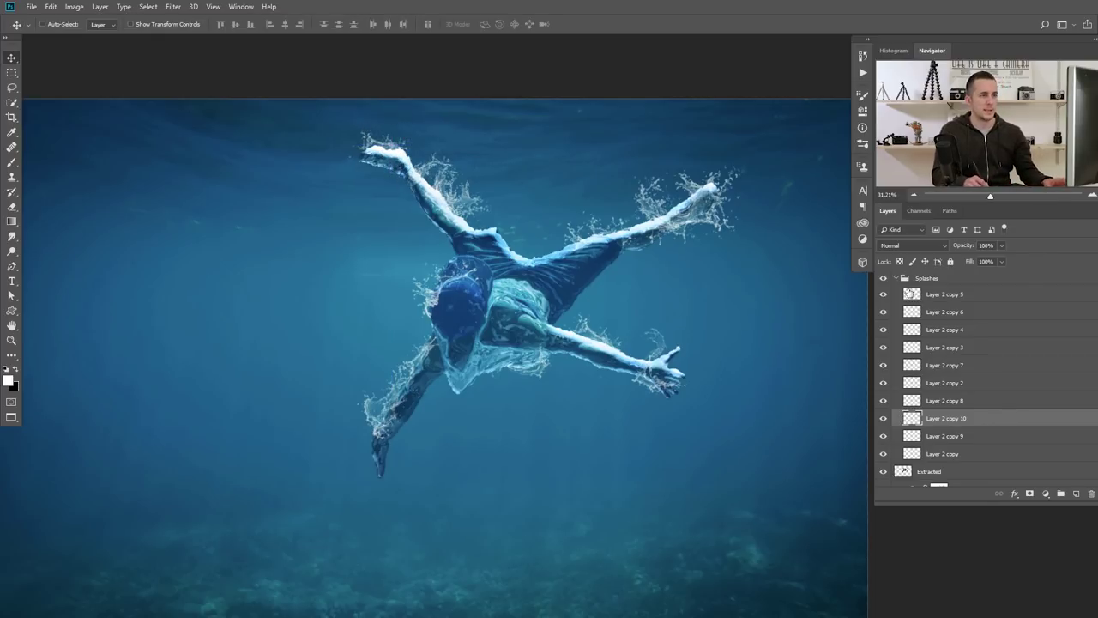
{"action": "left_click", "coordinate": [898, 279]}
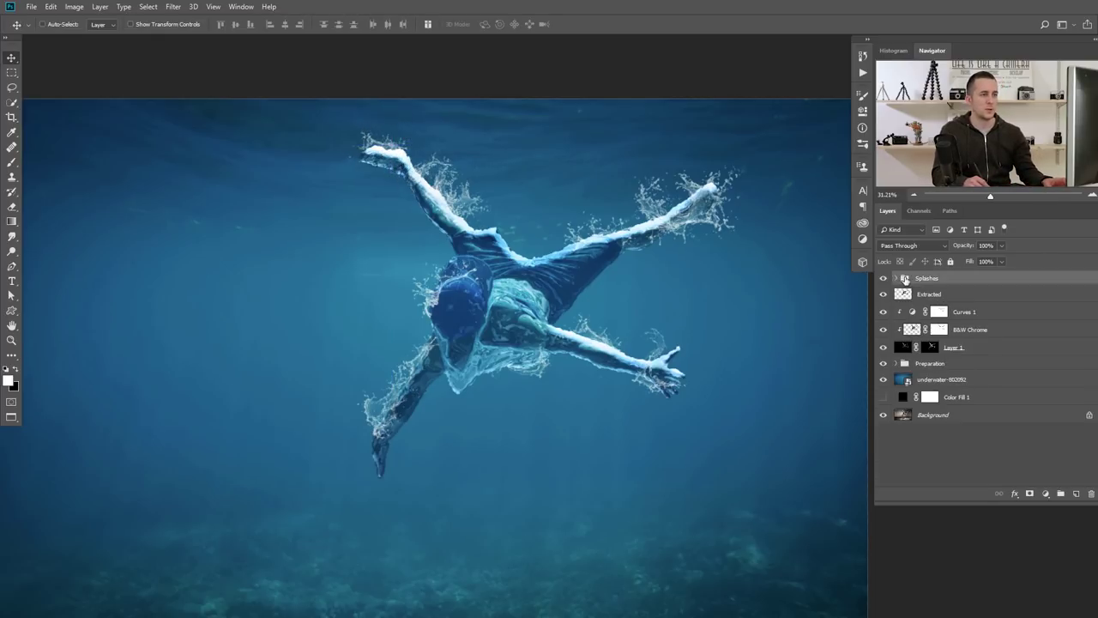
Add an empty Layer 2 at the top of the stack and bring up the brush presets
{"action": "left_click", "coordinate": [1076, 495]}
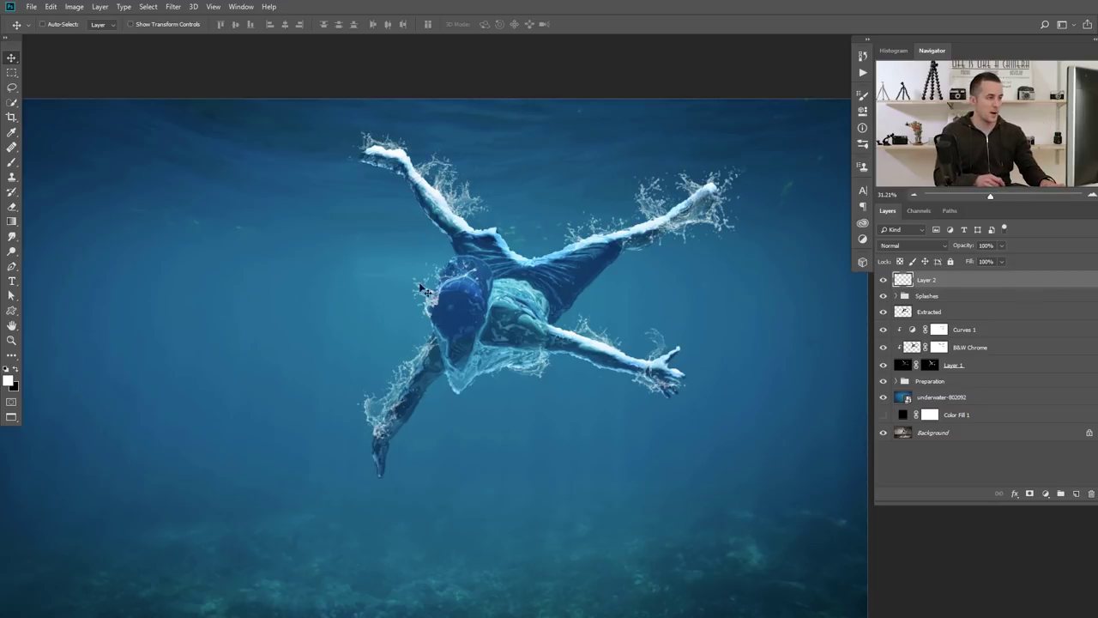
{"action": "key", "text": "b"}
{"action": "right_click", "coordinate": [407, 260]}
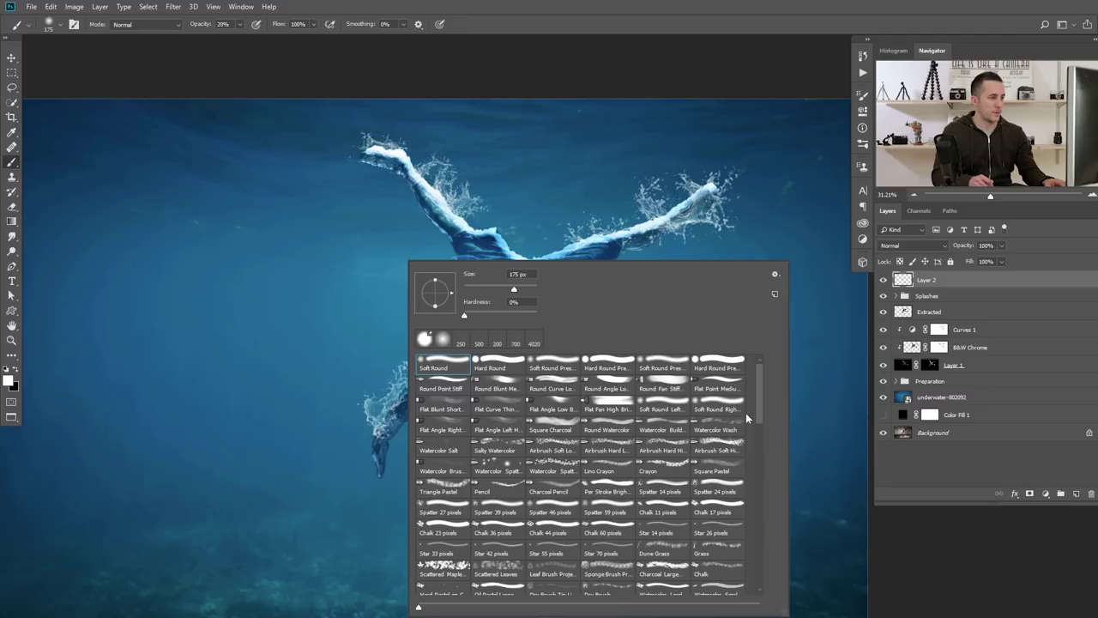
Choose the Debris 10 brush preset
{"action": "left_click_drag", "start_coordinate": [759, 399], "coordinate": [759, 468]}
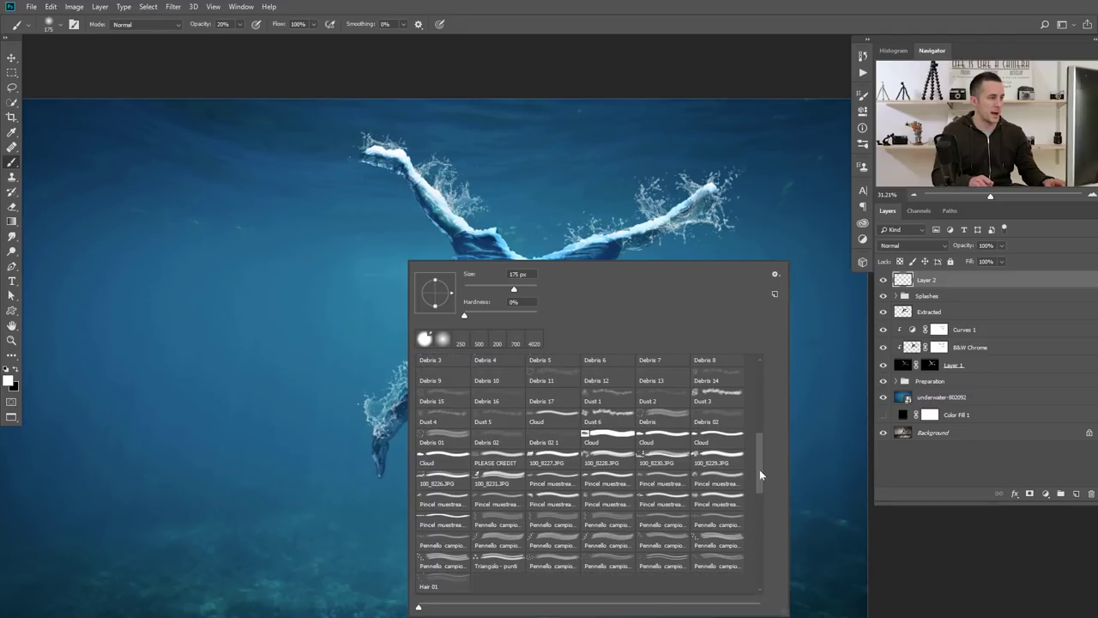
{"action": "scroll", "coordinate": [500, 390], "scroll_direction": "up", "scroll_amount": 5}
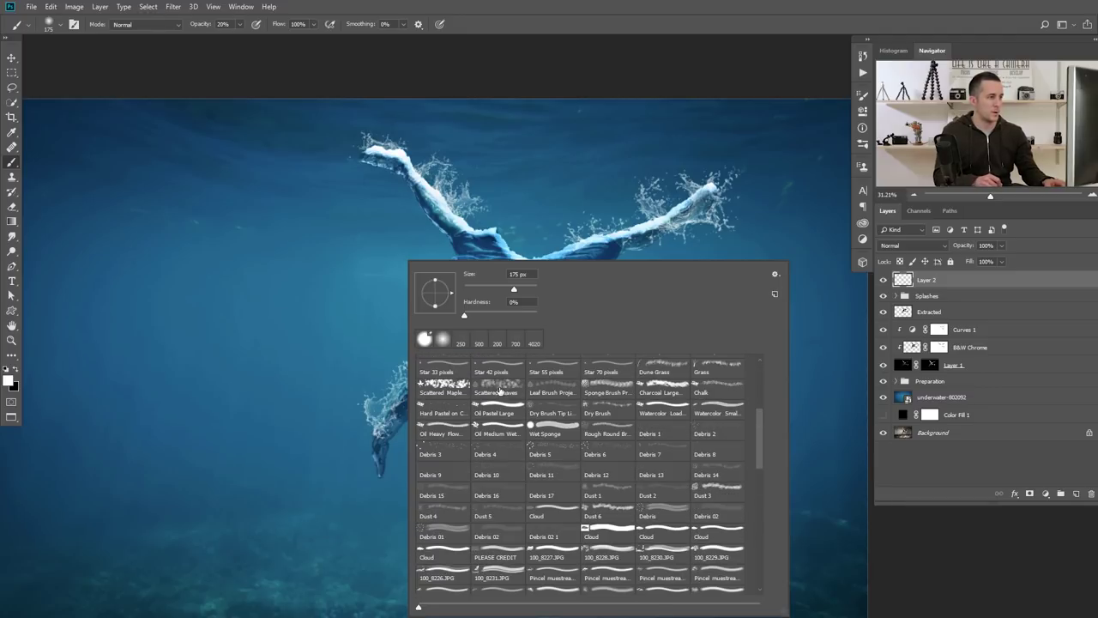
{"action": "left_click", "coordinate": [499, 476]}
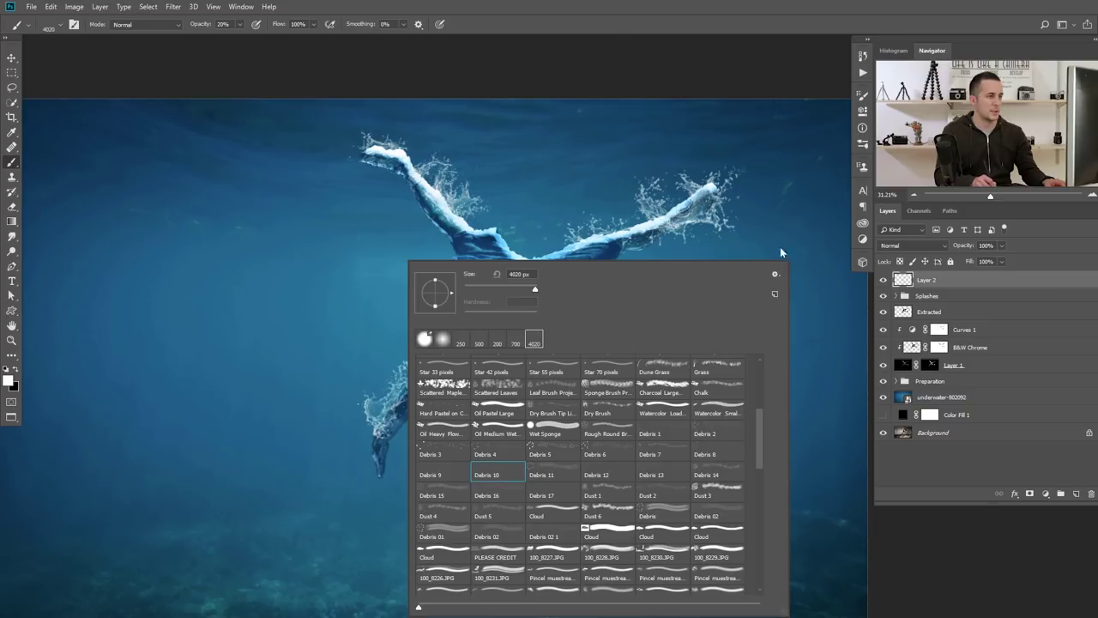
{"action": "left_click", "coordinate": [780, 251]}
Stamp white debris specks around the swimmer at 81% brush opacity, retrying placements
{"action": "left_click", "coordinate": [494, 369]}
{"action": "key", "text": "ctrl+z"}
{"action": "left_click_drag", "start_coordinate": [209, 24], "coordinate": [254, 26]}
{"action": "left_click", "coordinate": [502, 360]}
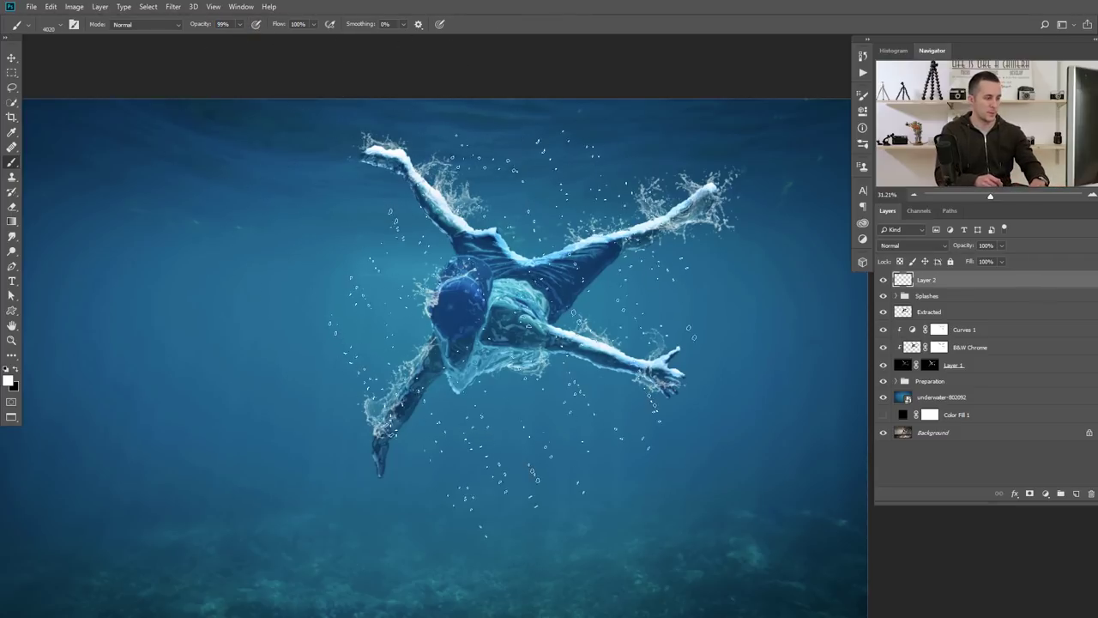
{"action": "key", "text": "ctrl+z"}
{"action": "left_click", "coordinate": [501, 360]}
{"action": "key", "text": "ctrl+z"}
{"action": "left_click", "coordinate": [523, 367]}
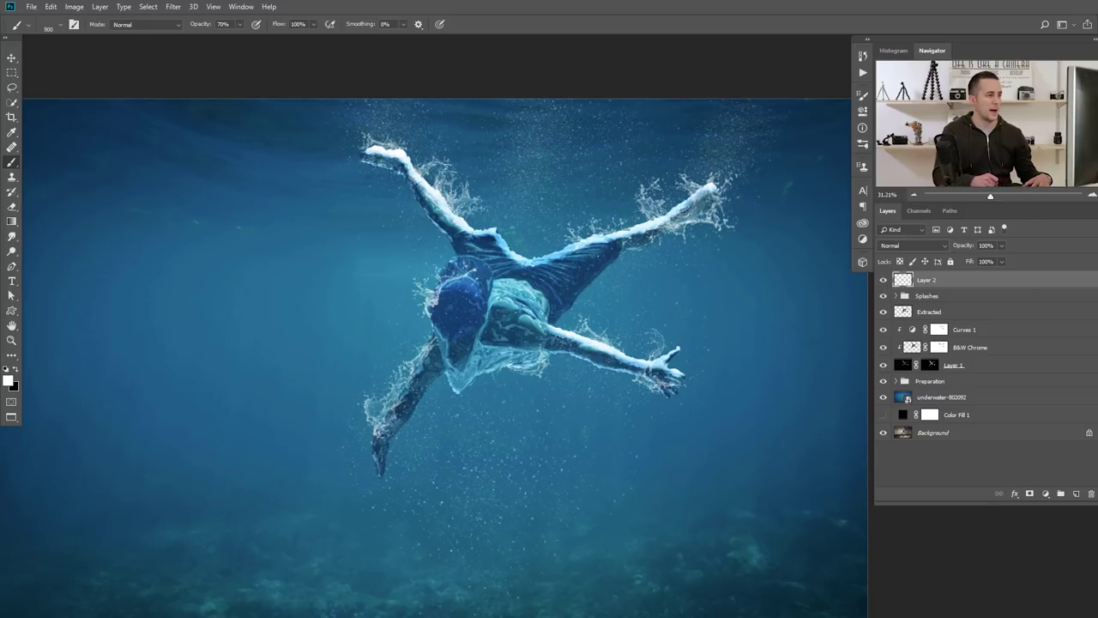
Move the particle layer (Layer 2) to the top of the stack and add a white layer mask
{"action": "scroll", "coordinate": [561, 496], "scroll_direction": "down", "scroll_amount": 2}
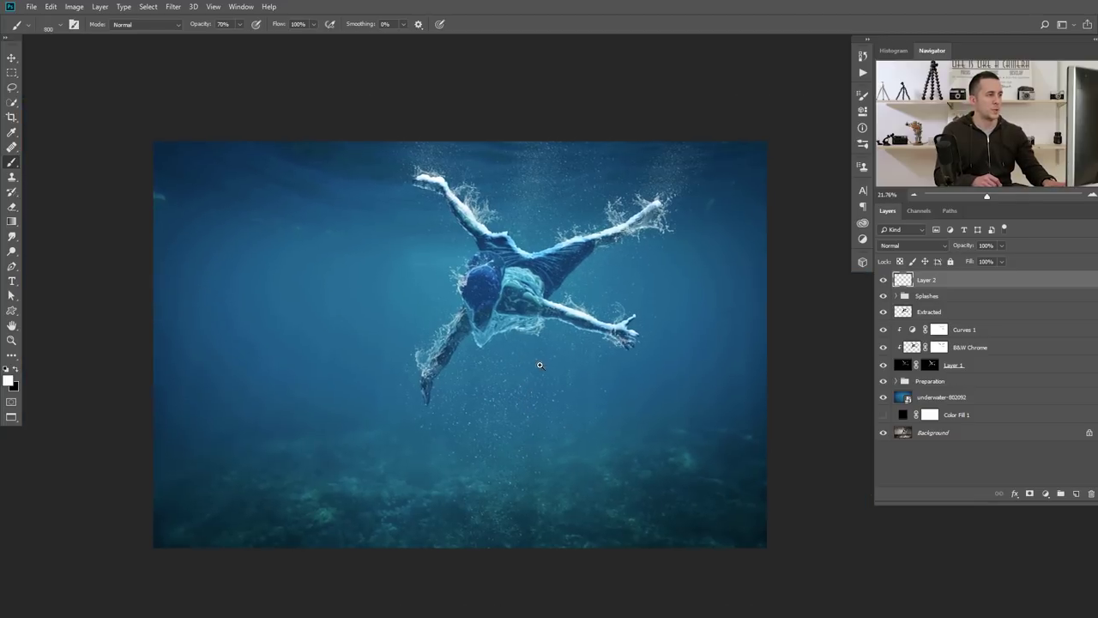
{"action": "scroll", "coordinate": [786, 366], "scroll_direction": "up", "scroll_amount": 1}
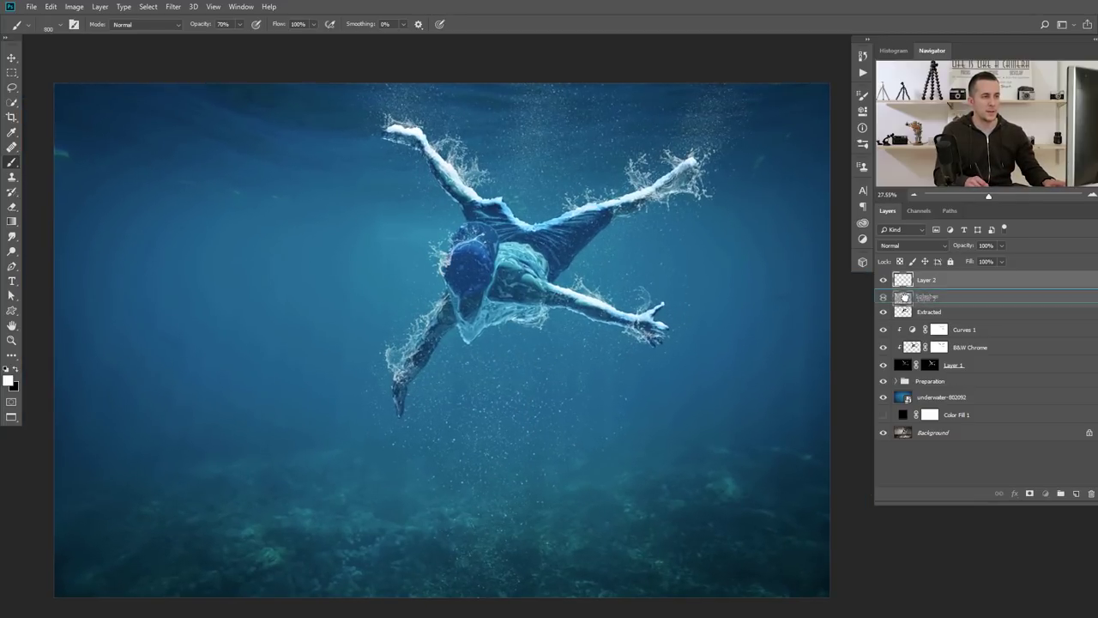
{"action": "left_click_drag", "start_coordinate": [903, 280], "coordinate": [910, 377]}
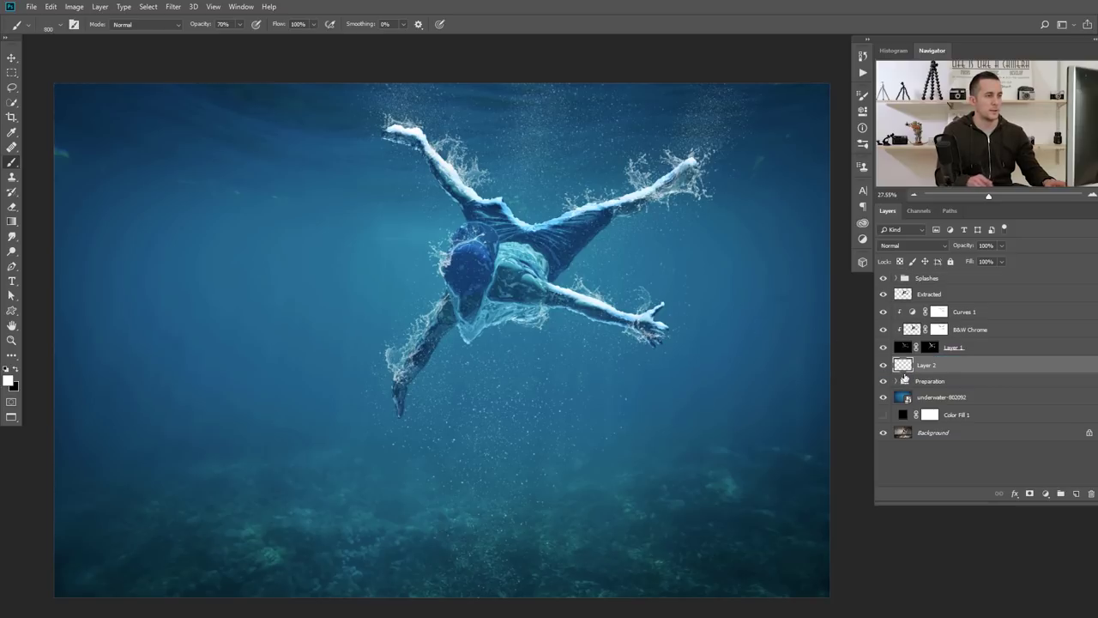
{"action": "left_click_drag", "start_coordinate": [904, 367], "coordinate": [919, 281]}
{"action": "scroll", "coordinate": [523, 237], "scroll_direction": "up", "scroll_amount": 1}
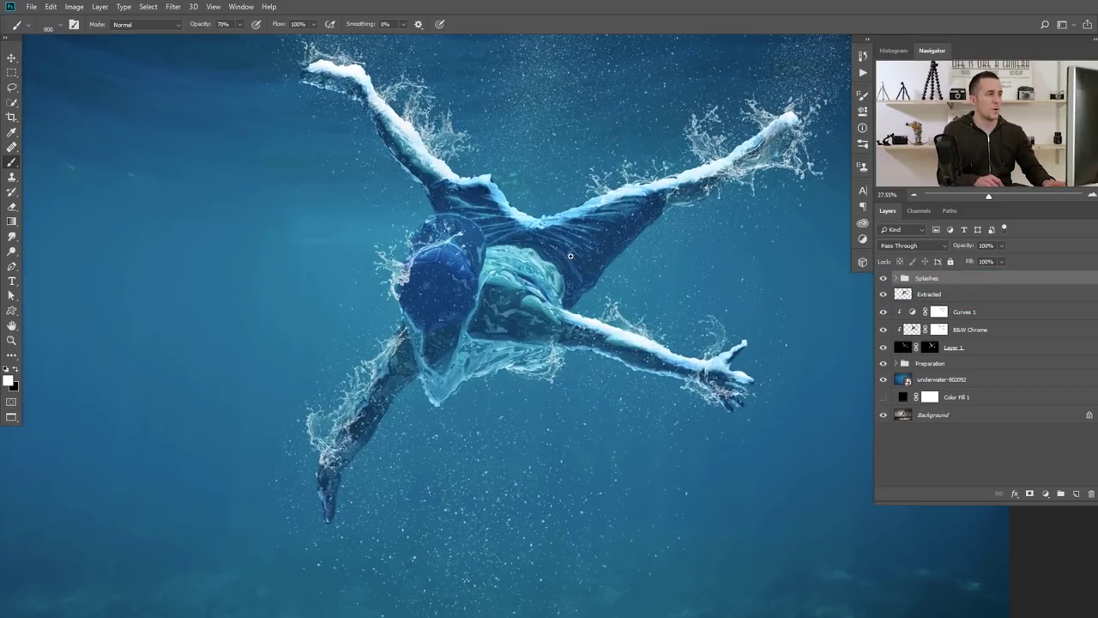
{"action": "key", "text": "ctrl+z"}
{"action": "left_click_drag", "start_coordinate": [899, 368], "coordinate": [914, 273]}
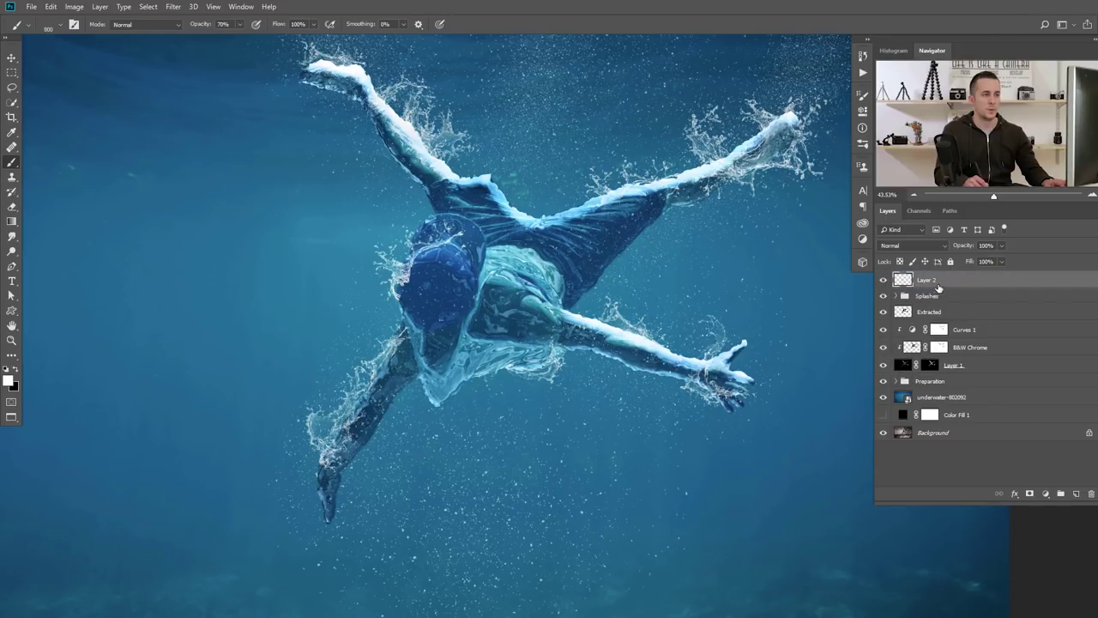
{"action": "left_click", "coordinate": [1028, 493]}
Set the brush to Soft Round at 200 px and swap foreground and background colours
{"action": "right_click", "coordinate": [727, 376]}
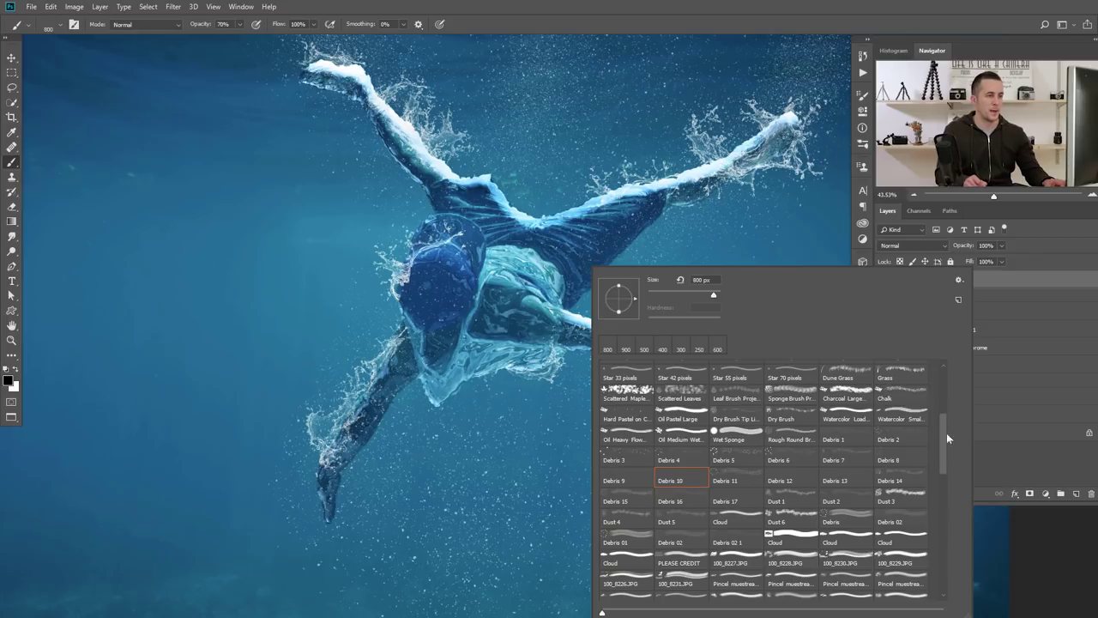
{"action": "left_click_drag", "start_coordinate": [947, 439], "coordinate": [950, 395]}
{"action": "left_click", "coordinate": [624, 358]}
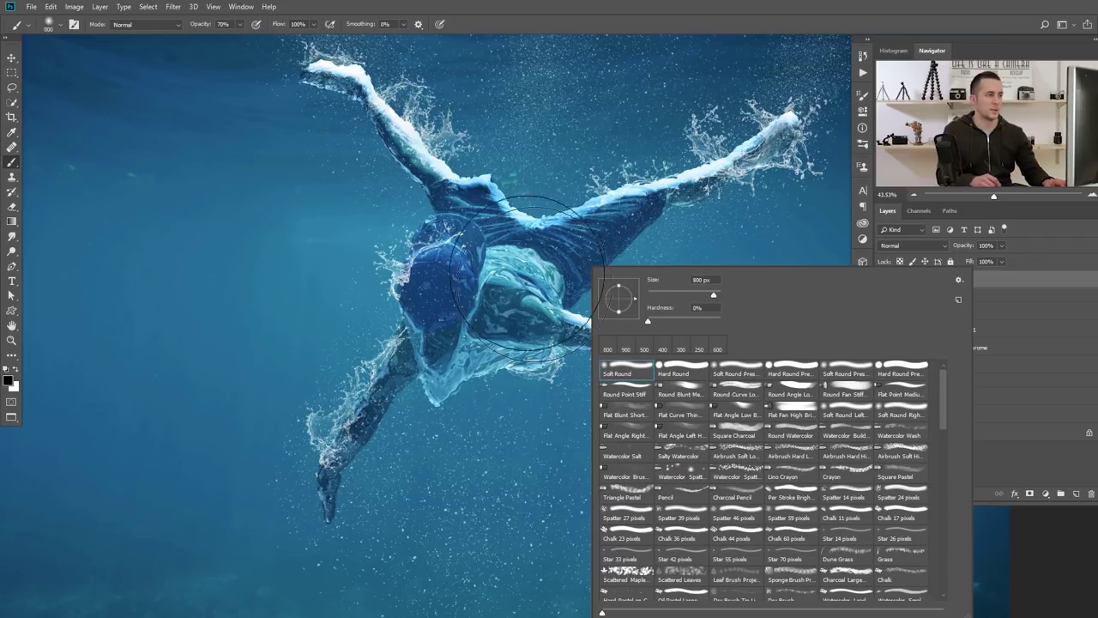
{"action": "left_click", "coordinate": [558, 266]}
{"action": "key", "text": "bracketleft"}
{"action": "key", "text": "bracketleft"}
{"action": "key", "text": "bracketleft"}
{"action": "key", "text": "bracketleft"}
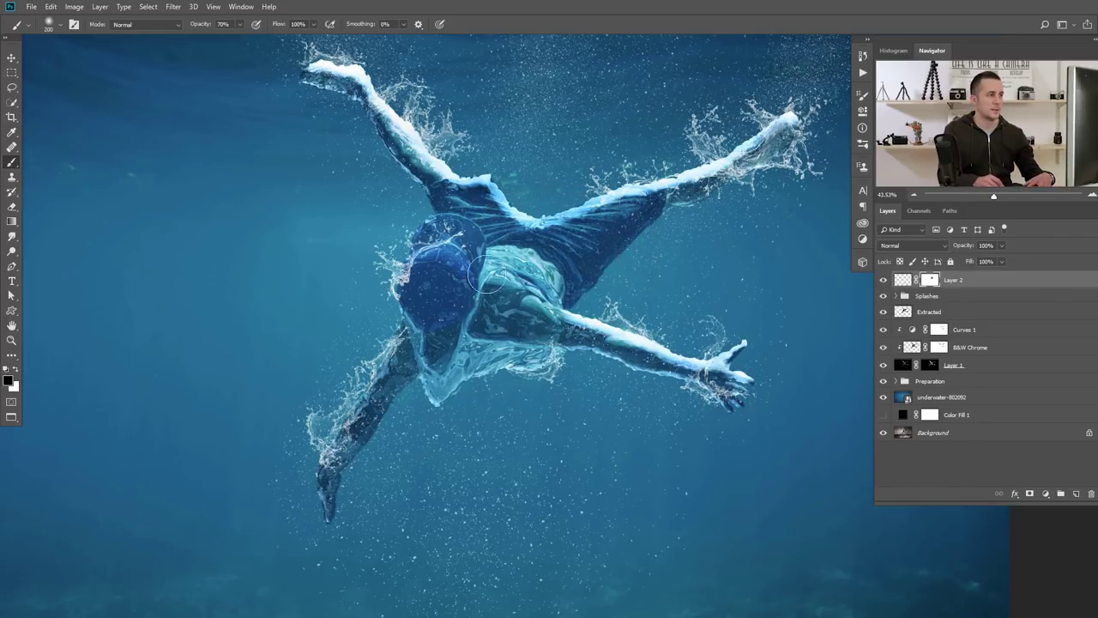
{"action": "key", "text": "bracketleft"}
{"action": "key", "text": "bracketleft"}
{"action": "key", "text": "bracketleft"}
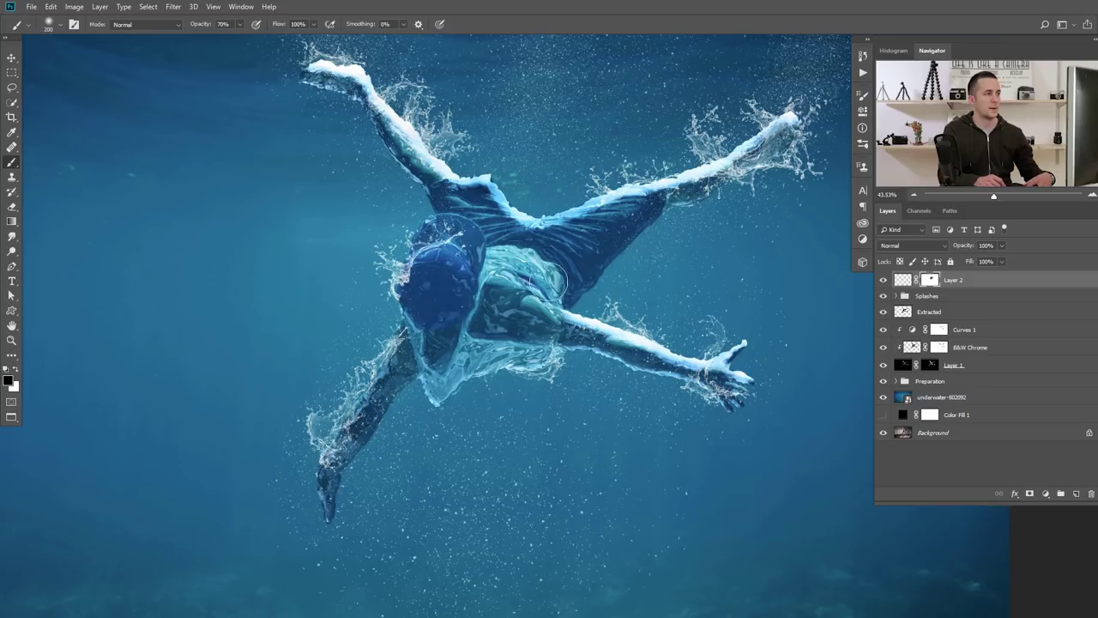
{"action": "scroll", "coordinate": [515, 300], "scroll_direction": "down", "scroll_amount": 3}
{"action": "scroll", "coordinate": [531, 292], "scroll_direction": "up", "scroll_amount": 1}
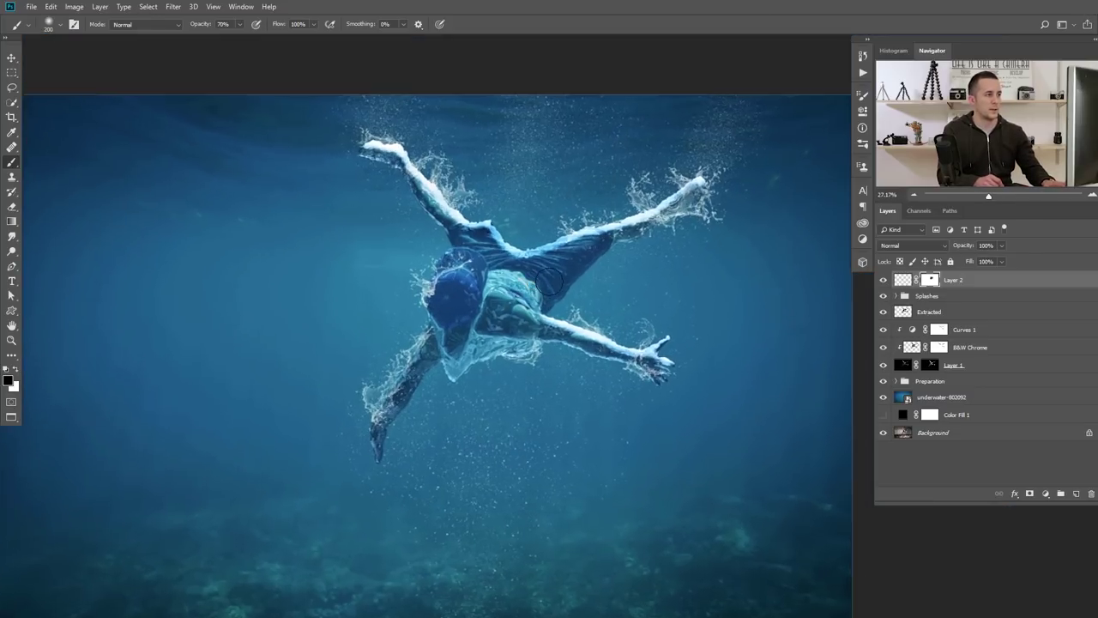
{"action": "key", "text": "x"}
Rename Layer 2 to 'Debris'
{"action": "double_click", "coordinate": [953, 279]}
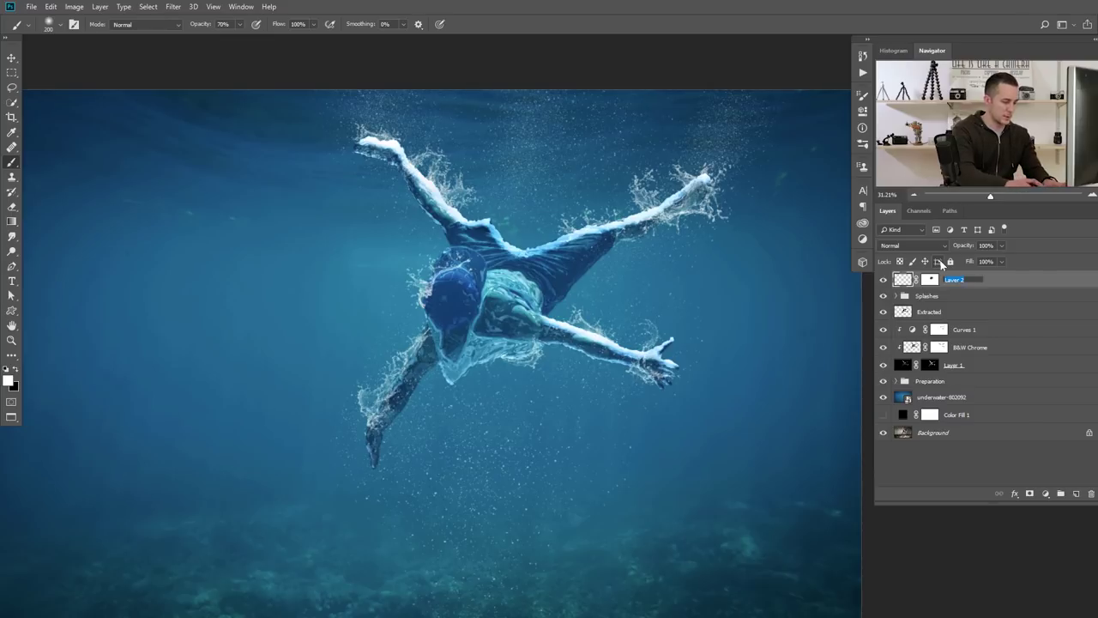
{"action": "type", "text": "Debris"}
{"action": "key", "text": "Return"}
{"action": "double_click", "coordinate": [949, 280]}
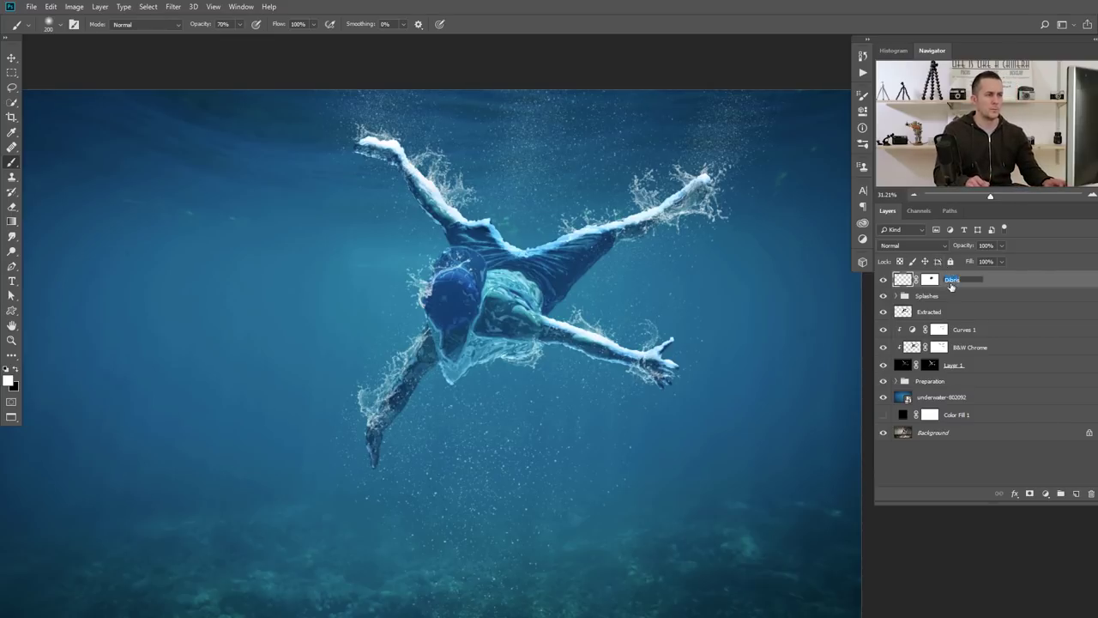
{"action": "key", "text": "Return"}
Add a Curves 2 adjustment layer on top, pulling the shadows down slightly, and fit the image on screen
{"action": "scroll", "coordinate": [531, 269], "scroll_direction": "down", "scroll_amount": 1}
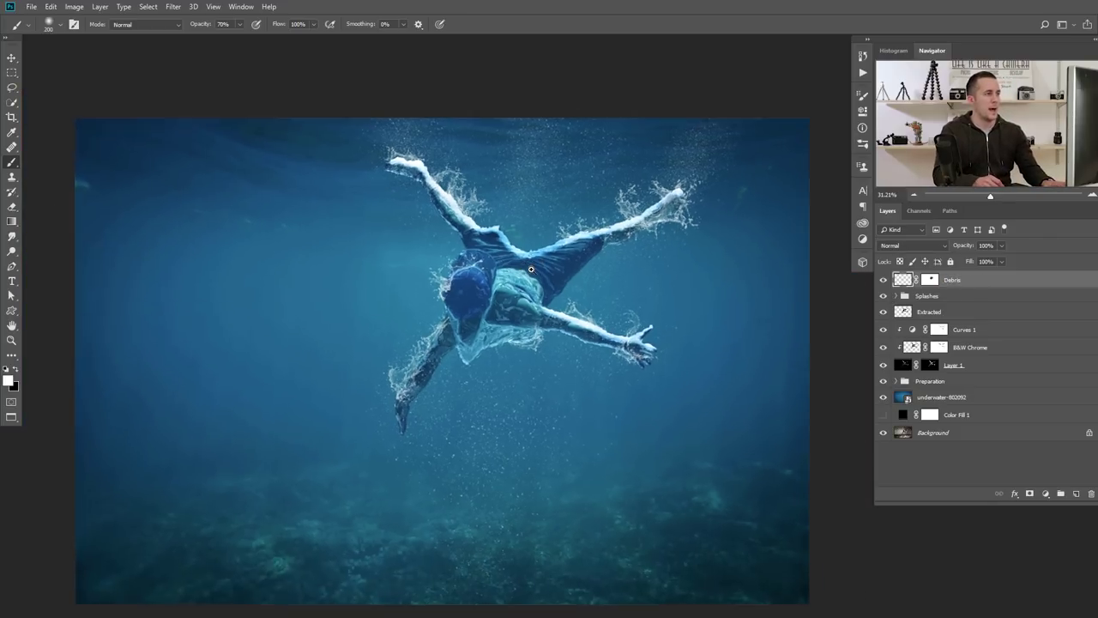
{"action": "scroll", "coordinate": [531, 270], "scroll_direction": "up", "scroll_amount": 1}
{"action": "left_click", "coordinate": [1045, 494]}
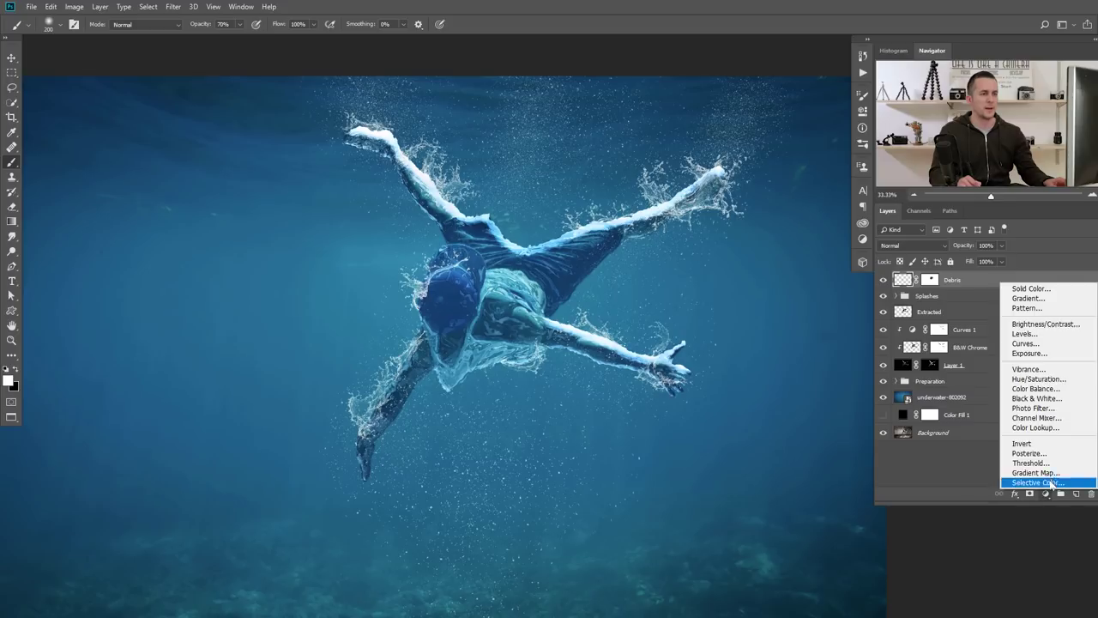
{"action": "left_click", "coordinate": [1025, 341]}
{"action": "left_click", "coordinate": [798, 184]}
{"action": "left_click_drag", "start_coordinate": [750, 235], "coordinate": [751, 239]}
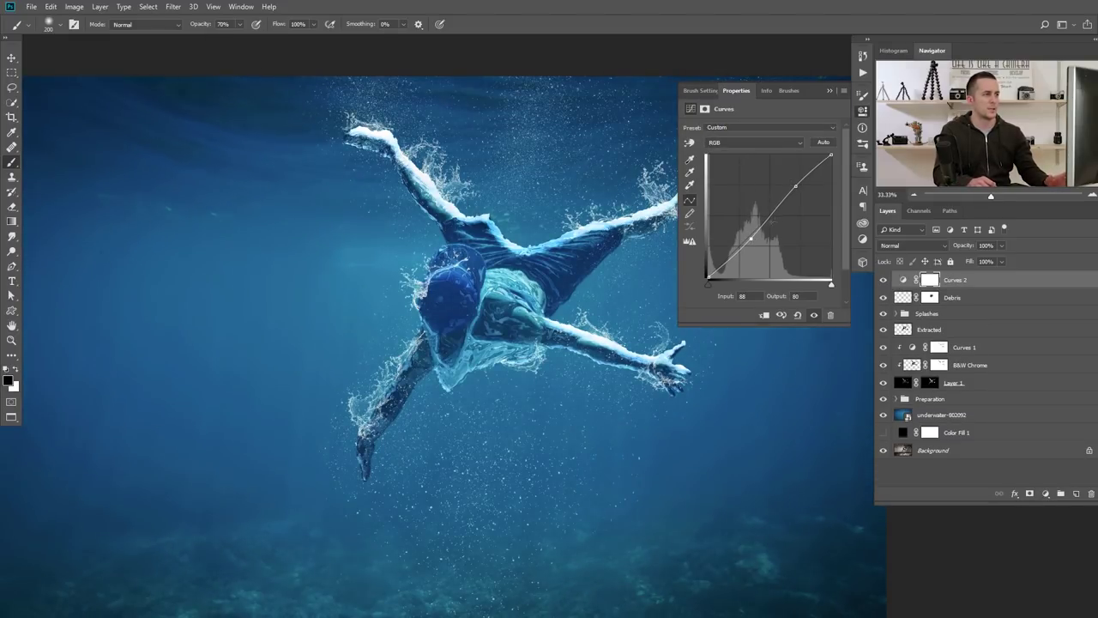
{"action": "left_click", "coordinate": [828, 91]}
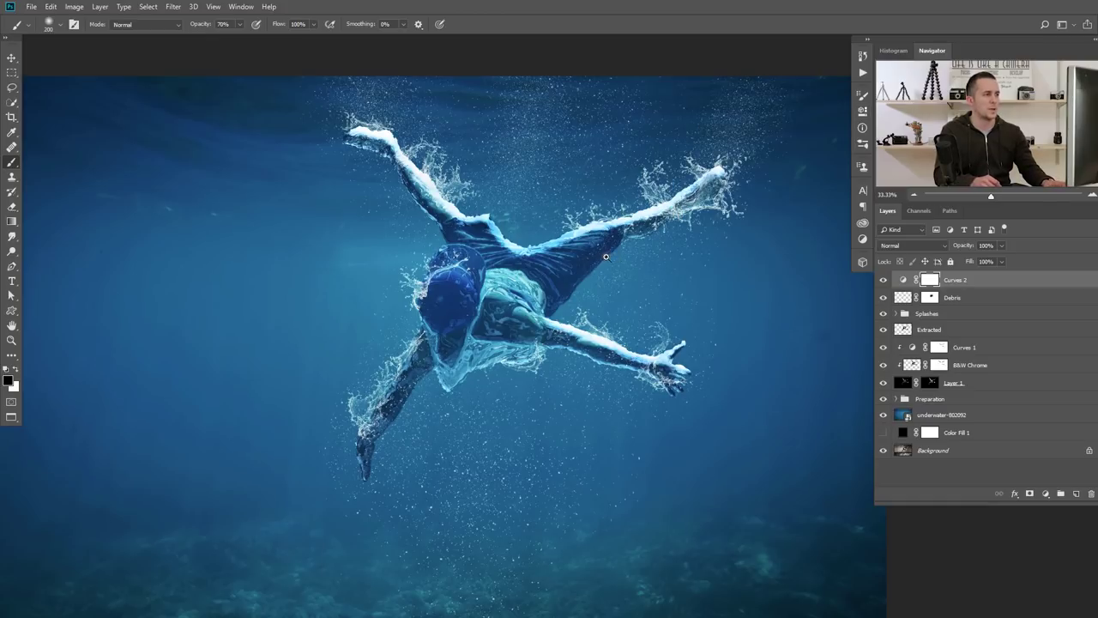
{"action": "key", "text": "ctrl+0"}
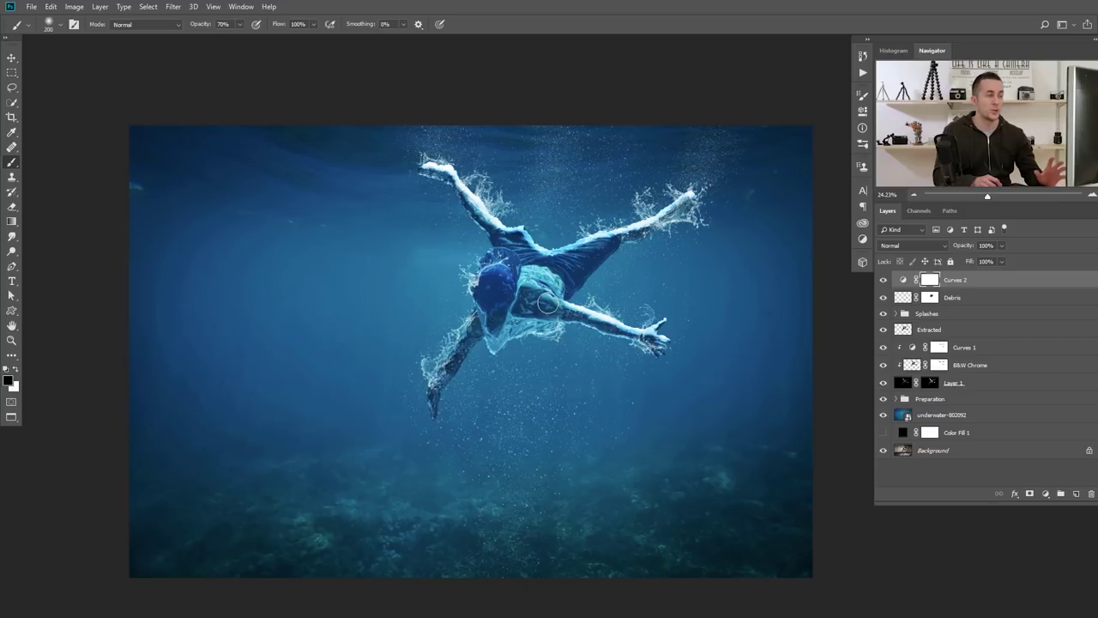
Rename the Extracted layer to 'Original' and give it a layer mask
{"action": "scroll", "coordinate": [526, 244], "scroll_direction": "up", "scroll_amount": 2}
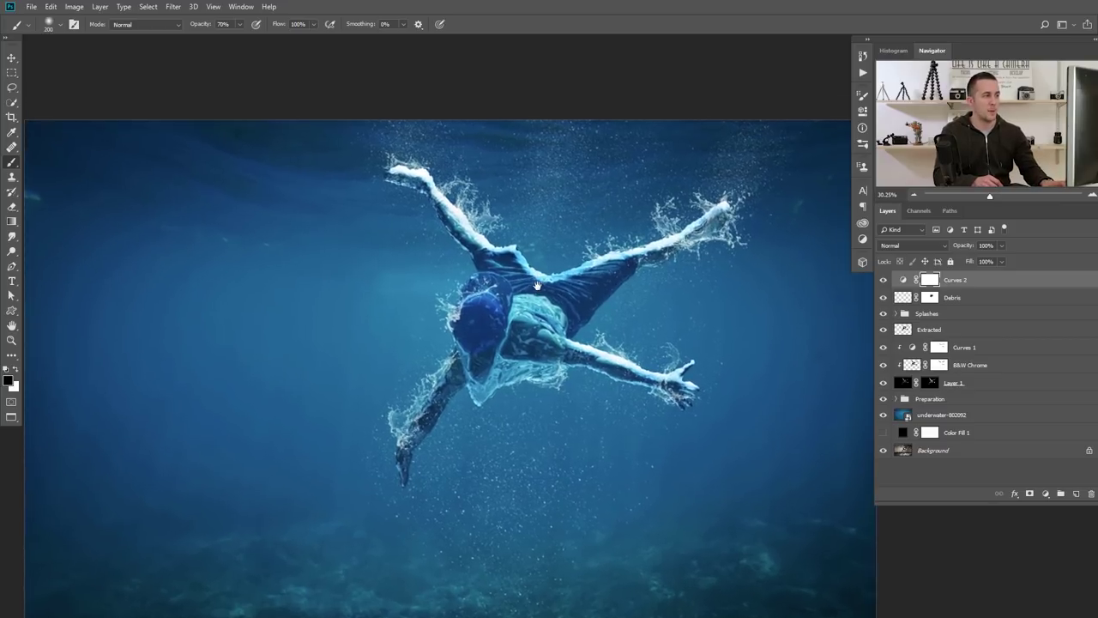
{"action": "left_click", "coordinate": [927, 333]}
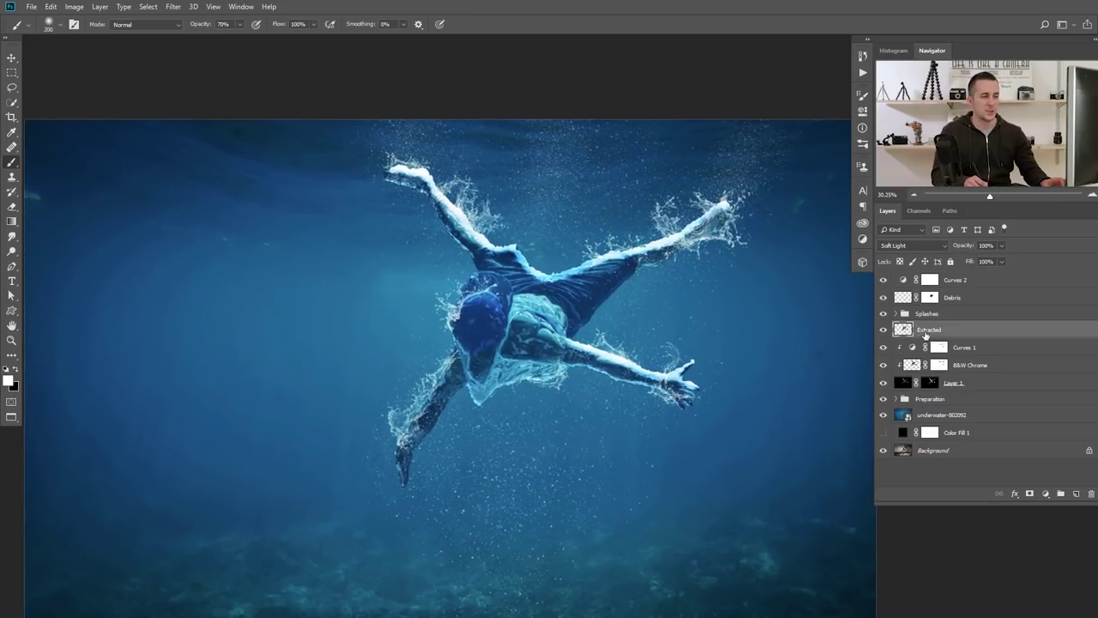
{"action": "double_click", "coordinate": [926, 332]}
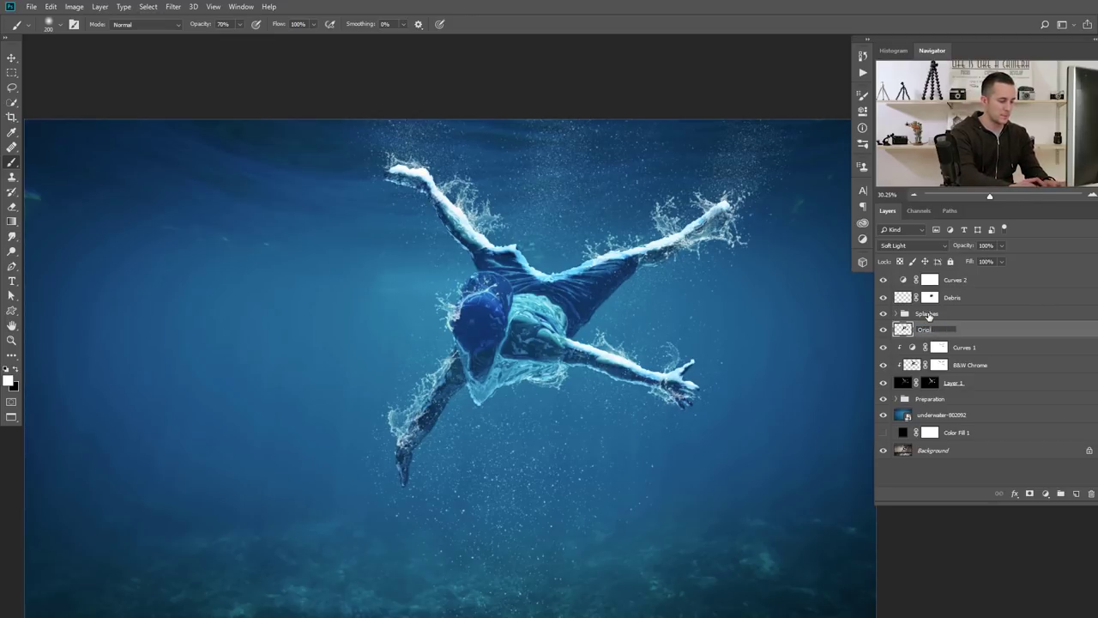
{"action": "key", "text": "Return"}
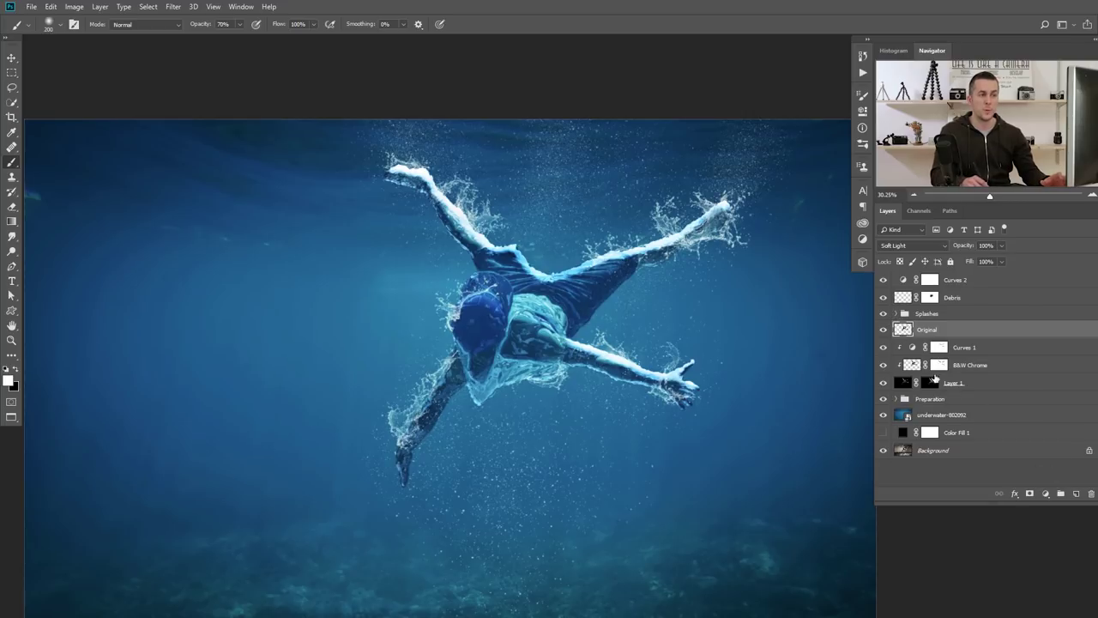
{"action": "left_click", "coordinate": [1029, 494]}
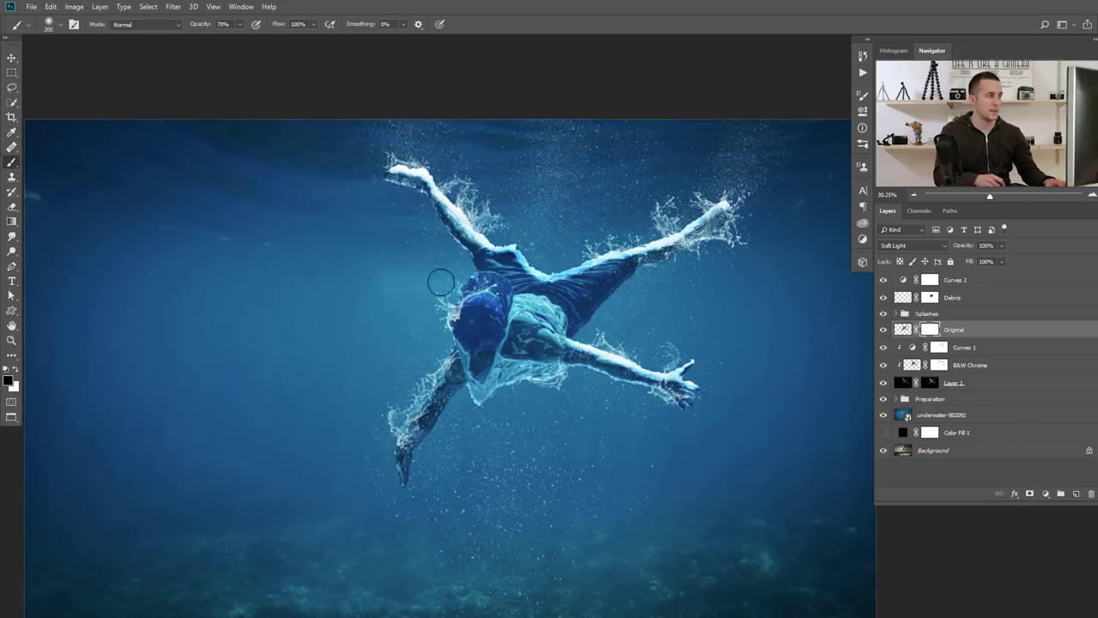
Paint black over both arms with a 300 px brush at 100% opacity, undo the torso stroke, and duplicate the layer
{"action": "key", "text": "0"}
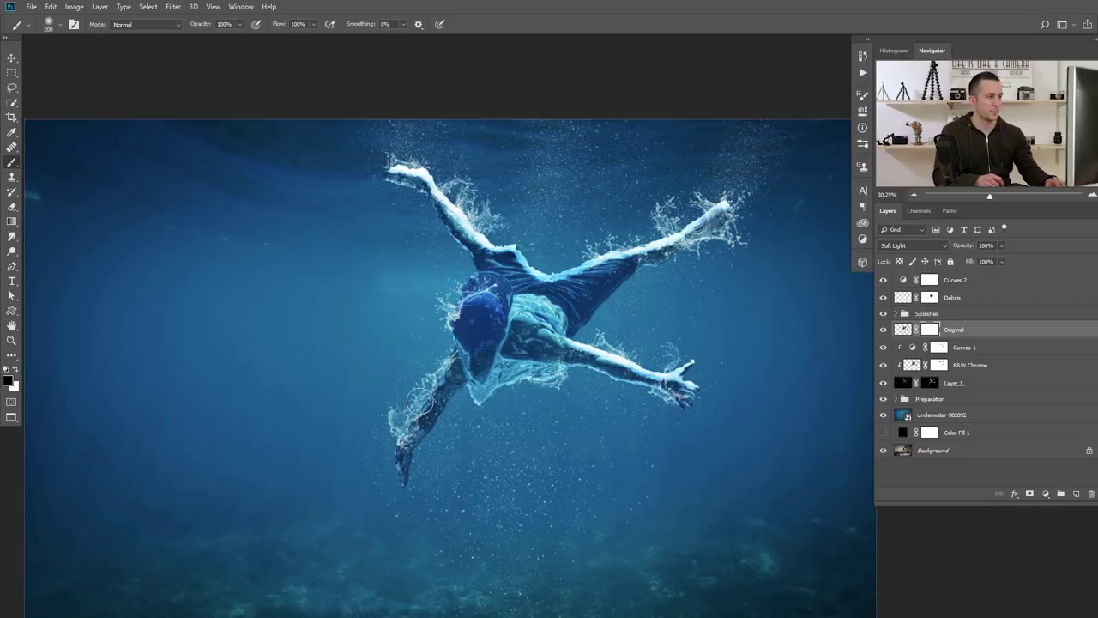
{"action": "key", "text": "bracketright"}
{"action": "key", "text": "bracketright"}
{"action": "mouse_move", "coordinate": [446, 227]}
{"action": "left_mouse_down"}
{"action": "mouse_move", "coordinate": [437, 166]}
{"action": "mouse_move", "coordinate": [398, 170]}
{"action": "mouse_move", "coordinate": [384, 198]}
{"action": "mouse_move", "coordinate": [477, 216]}
{"action": "left_mouse_up"}
{"action": "mouse_move", "coordinate": [666, 230]}
{"action": "left_mouse_down"}
{"action": "mouse_move", "coordinate": [653, 257]}
{"action": "mouse_move", "coordinate": [734, 221]}
{"action": "left_mouse_up"}
{"action": "mouse_move", "coordinate": [603, 351]}
{"action": "left_mouse_down"}
{"action": "mouse_move", "coordinate": [611, 387]}
{"action": "mouse_move", "coordinate": [668, 366]}
{"action": "mouse_move", "coordinate": [675, 396]}
{"action": "mouse_move", "coordinate": [700, 398]}
{"action": "mouse_move", "coordinate": [585, 364]}
{"action": "left_mouse_up"}
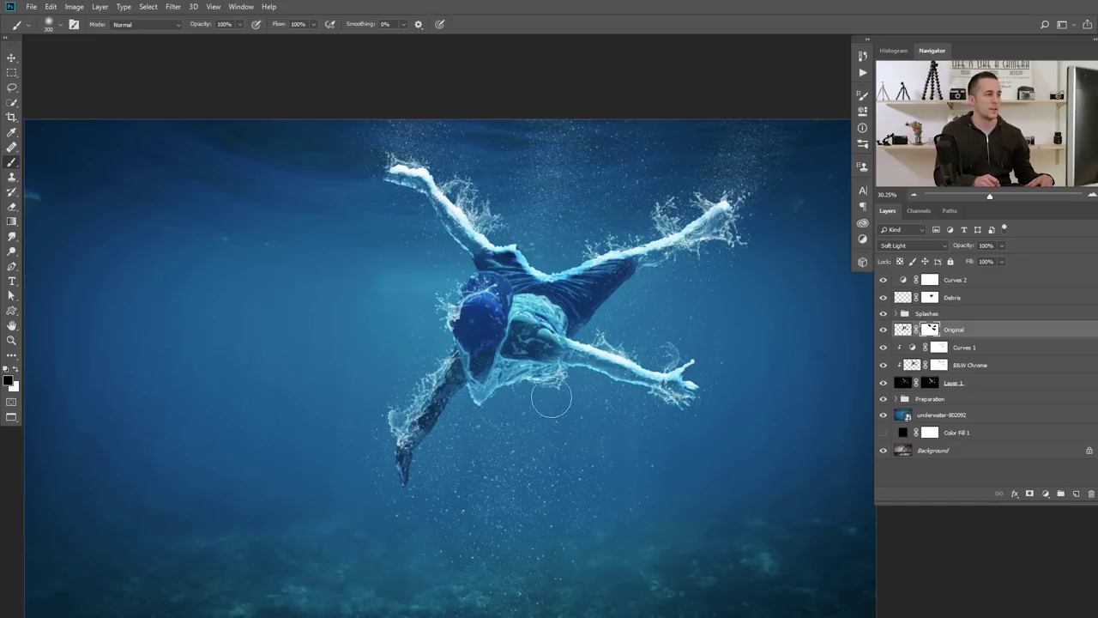
{"action": "mouse_move", "coordinate": [413, 422]}
{"action": "left_mouse_down"}
{"action": "mouse_move", "coordinate": [391, 491]}
{"action": "mouse_move", "coordinate": [436, 363]}
{"action": "left_mouse_up"}
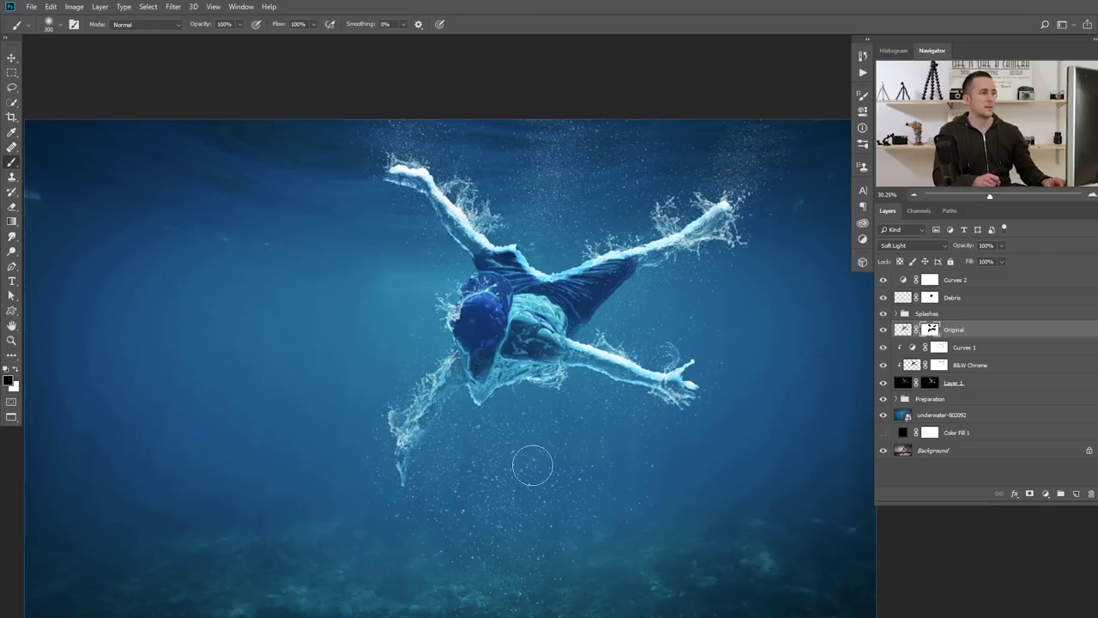
{"action": "mouse_move", "coordinate": [579, 298]}
{"action": "left_mouse_down"}
{"action": "mouse_move", "coordinate": [526, 348]}
{"action": "mouse_move", "coordinate": [512, 298]}
{"action": "mouse_move", "coordinate": [532, 231]}
{"action": "mouse_move", "coordinate": [430, 320]}
{"action": "left_mouse_up"}
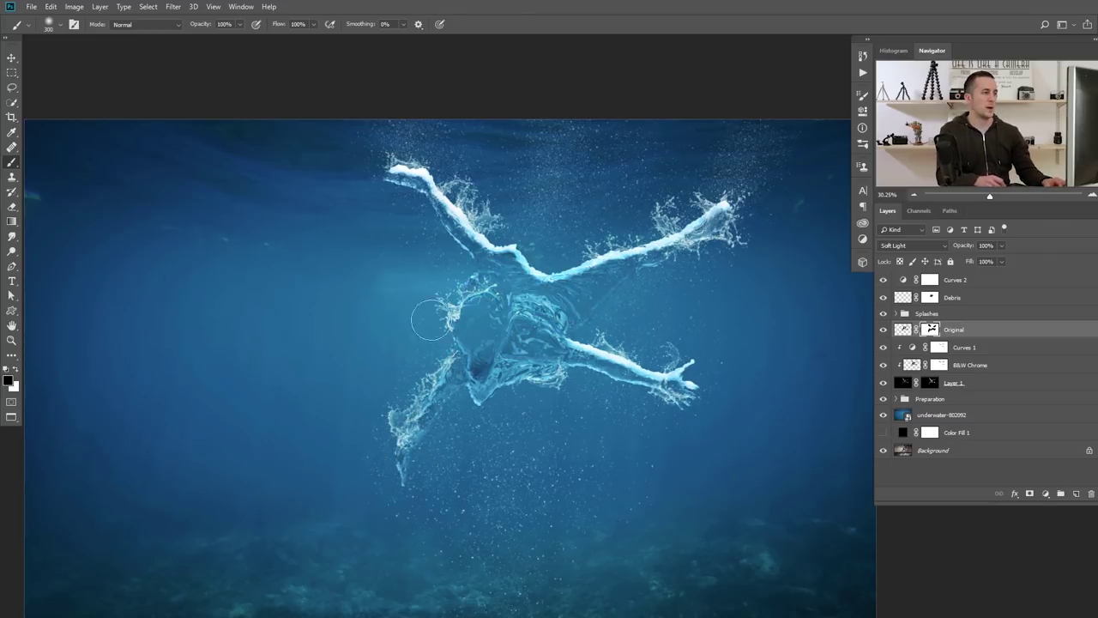
{"action": "scroll", "coordinate": [620, 337], "scroll_direction": "down", "scroll_amount": 2}
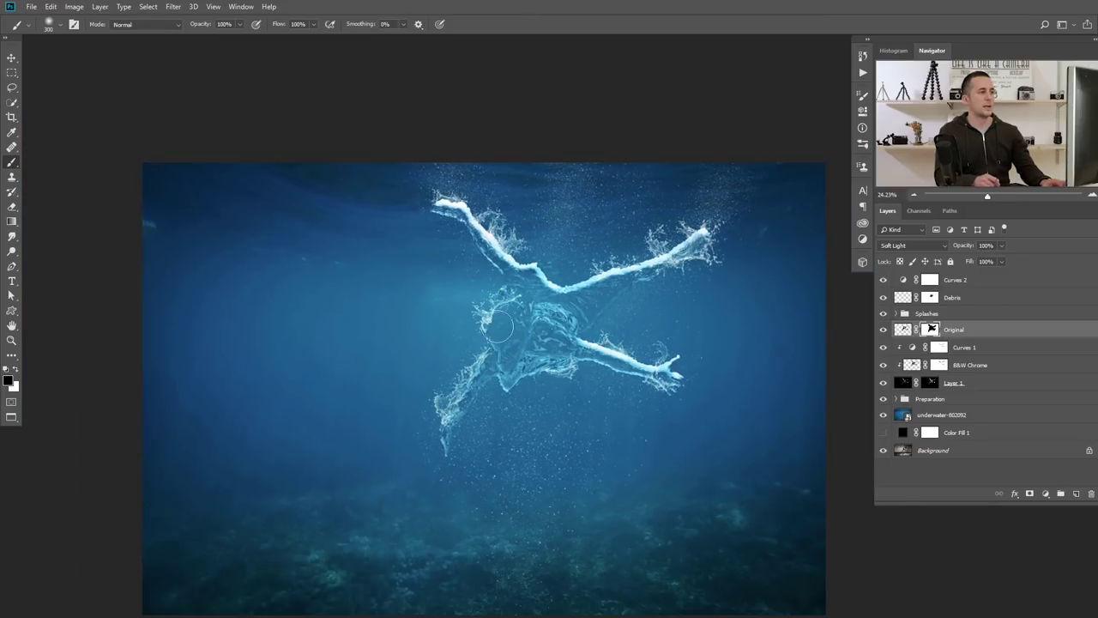
{"action": "scroll", "coordinate": [619, 337], "scroll_direction": "up", "scroll_amount": 3}
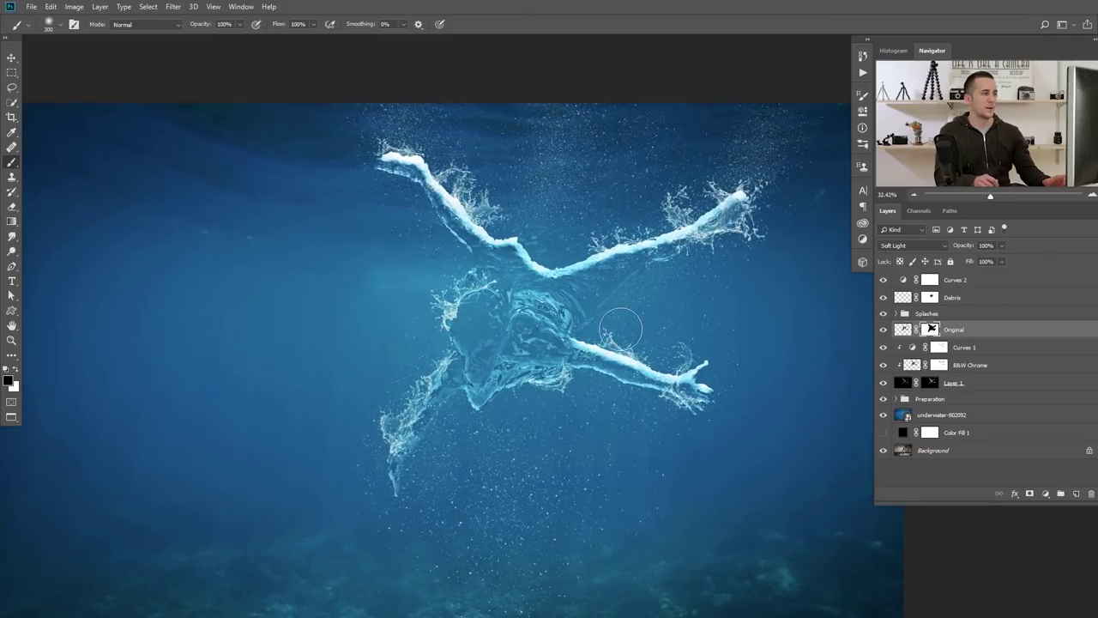
{"action": "key", "text": "ctrl+z"}
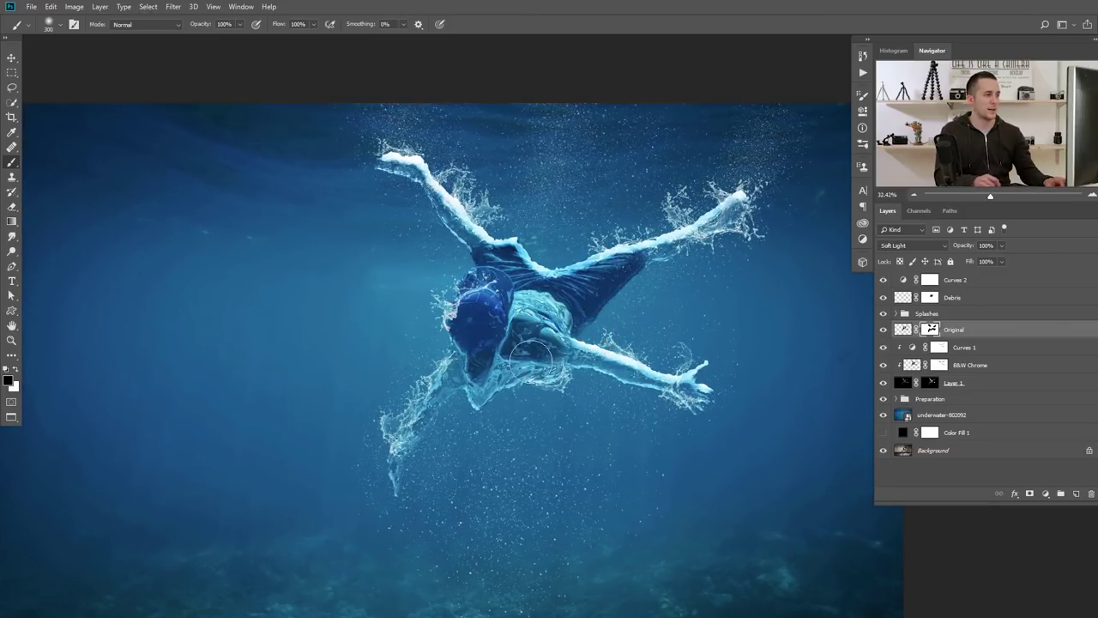
{"action": "key", "text": "x"}
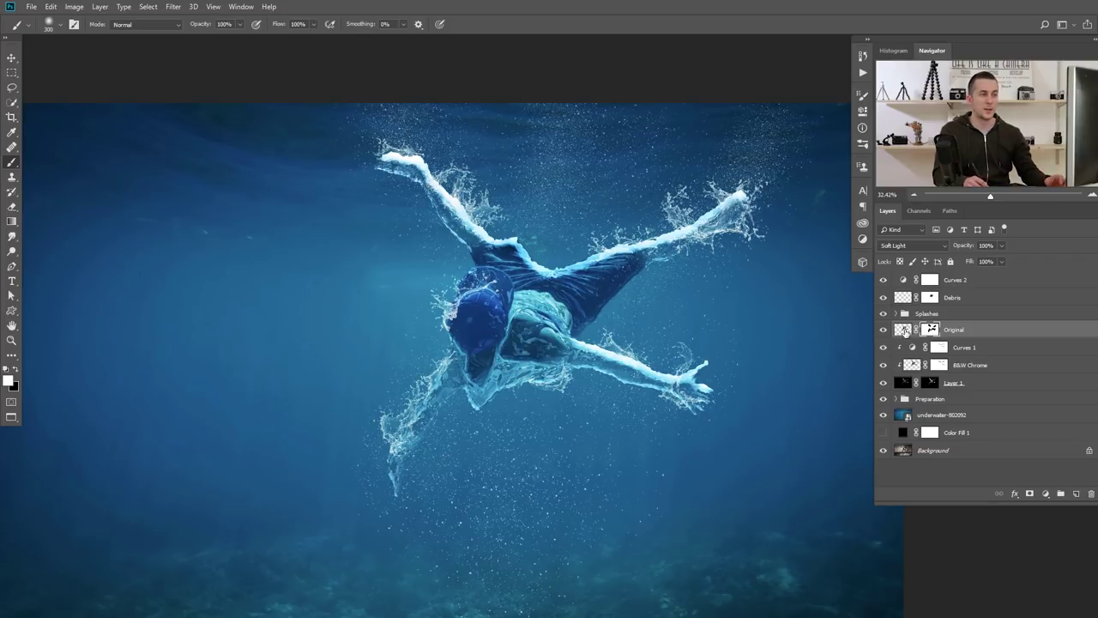
{"action": "key", "text": "ctrl+j"}
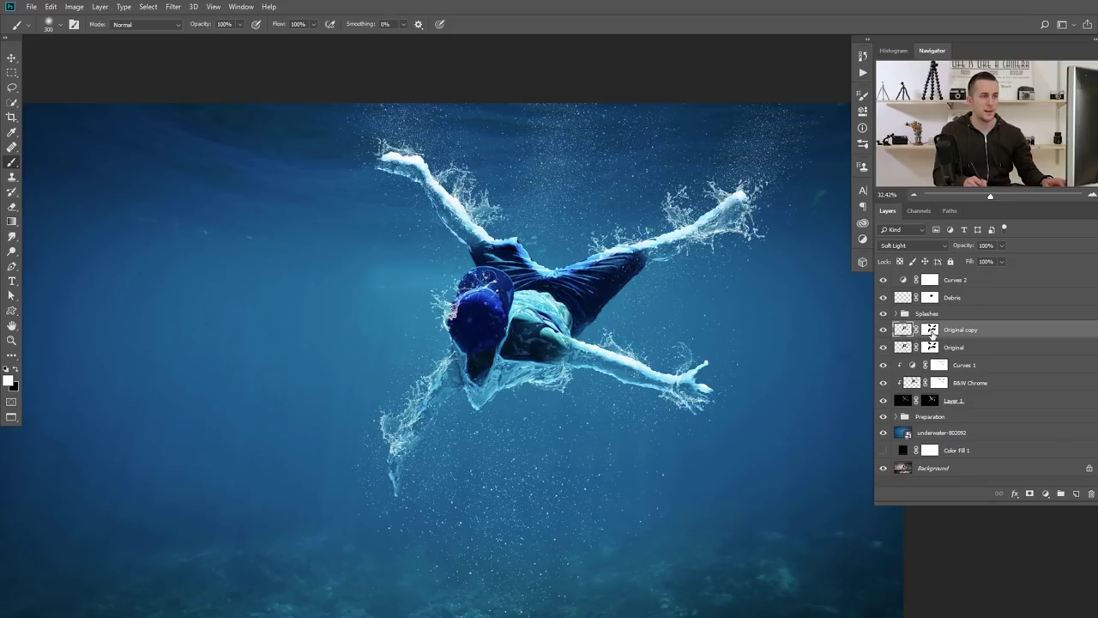
Delete the Original copy's layer mask and set its blend mode to Normal
{"action": "right_click", "coordinate": [931, 334]}
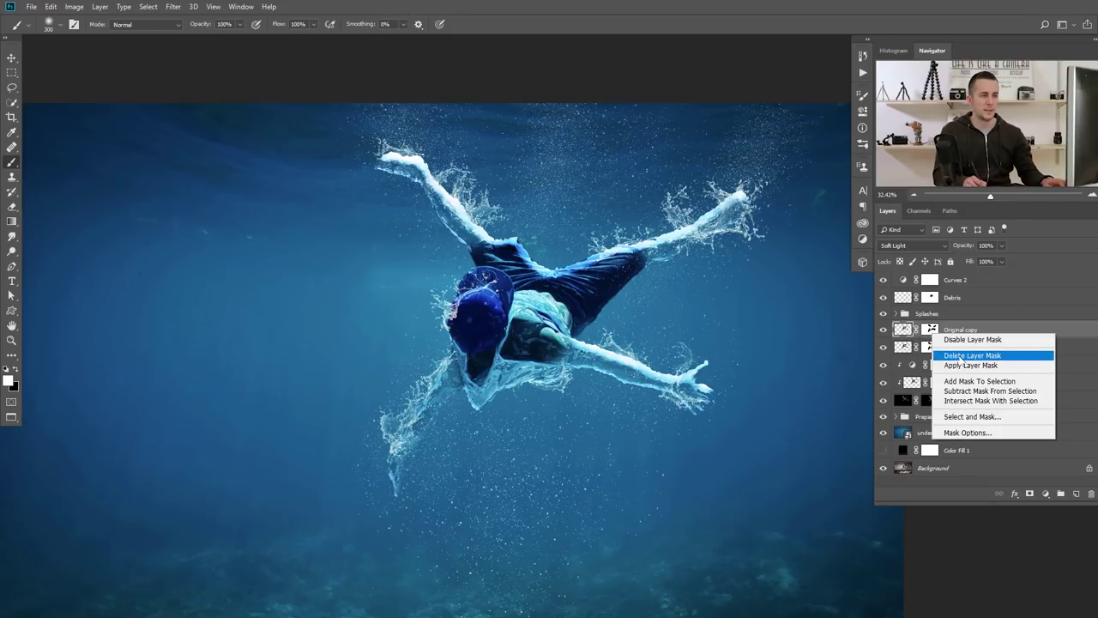
{"action": "left_click", "coordinate": [959, 355]}
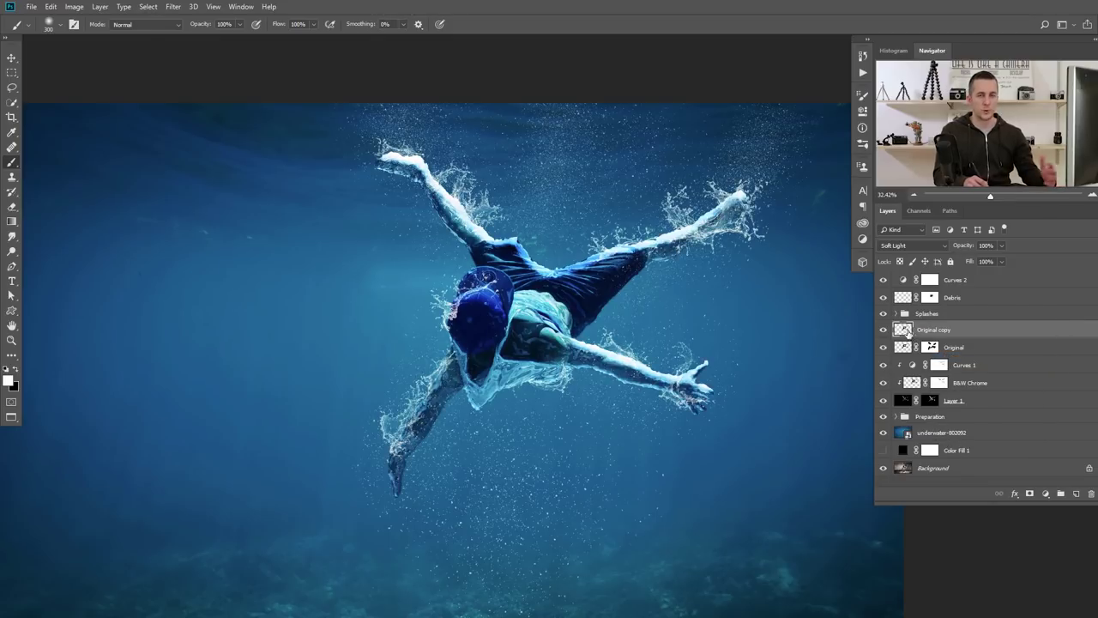
{"action": "left_click", "coordinate": [901, 249]}
{"action": "left_click", "coordinate": [900, 256]}
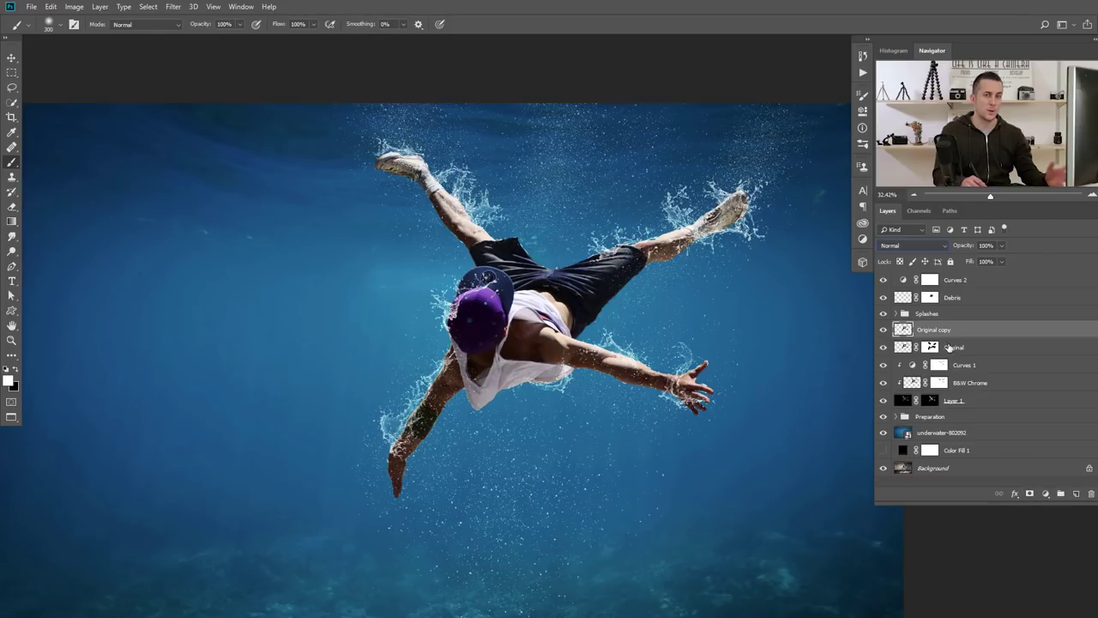
Add a black mask and paint white over the swimmer's cap, shoulders and torso
{"action": "left_click", "coordinate": [1029, 494], "text": "alt"}
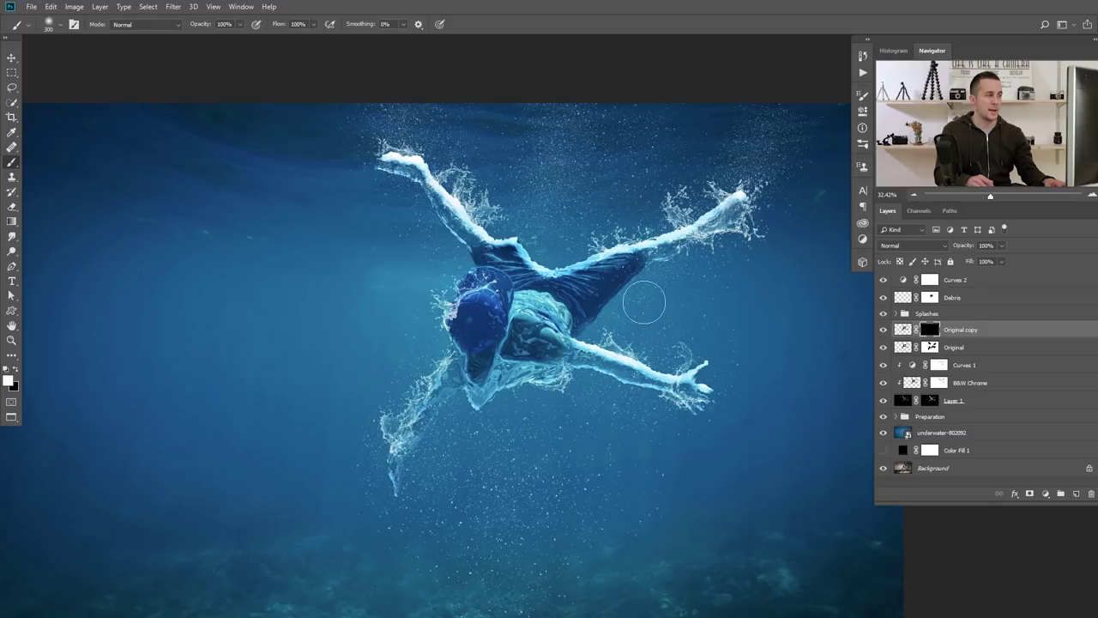
{"action": "left_click", "coordinate": [484, 306]}
{"action": "mouse_move", "coordinate": [485, 306]}
{"action": "left_mouse_down"}
{"action": "mouse_move", "coordinate": [524, 279]}
{"action": "mouse_move", "coordinate": [590, 295]}
{"action": "mouse_move", "coordinate": [510, 332]}
{"action": "mouse_move", "coordinate": [600, 305]}
{"action": "mouse_move", "coordinate": [543, 307]}
{"action": "left_mouse_up"}
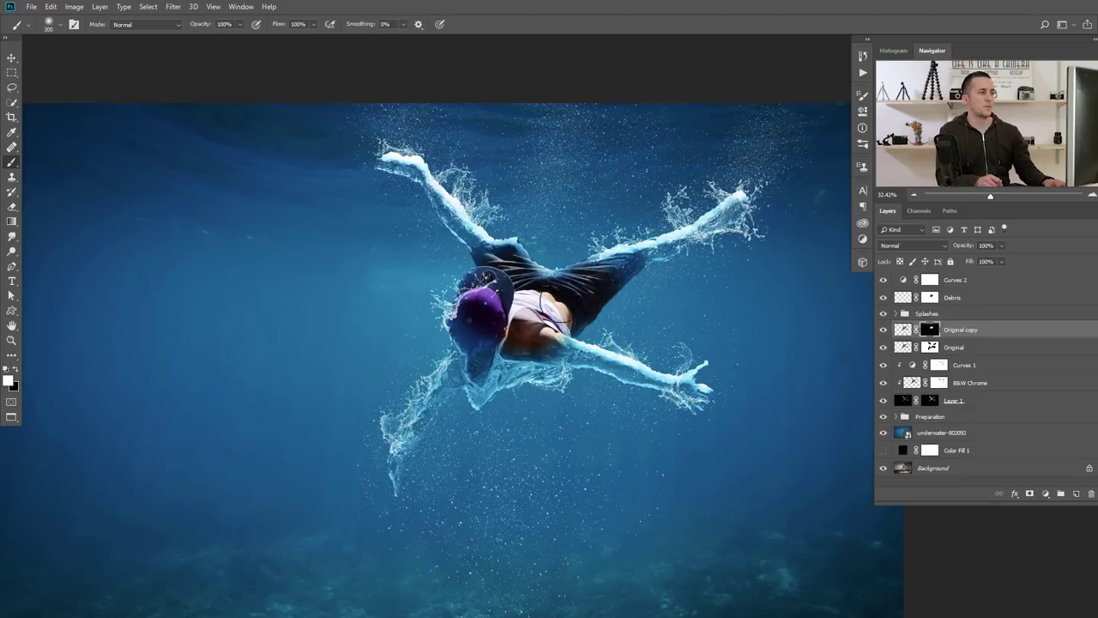
{"action": "scroll", "coordinate": [567, 311], "scroll_direction": "down", "scroll_amount": 2}
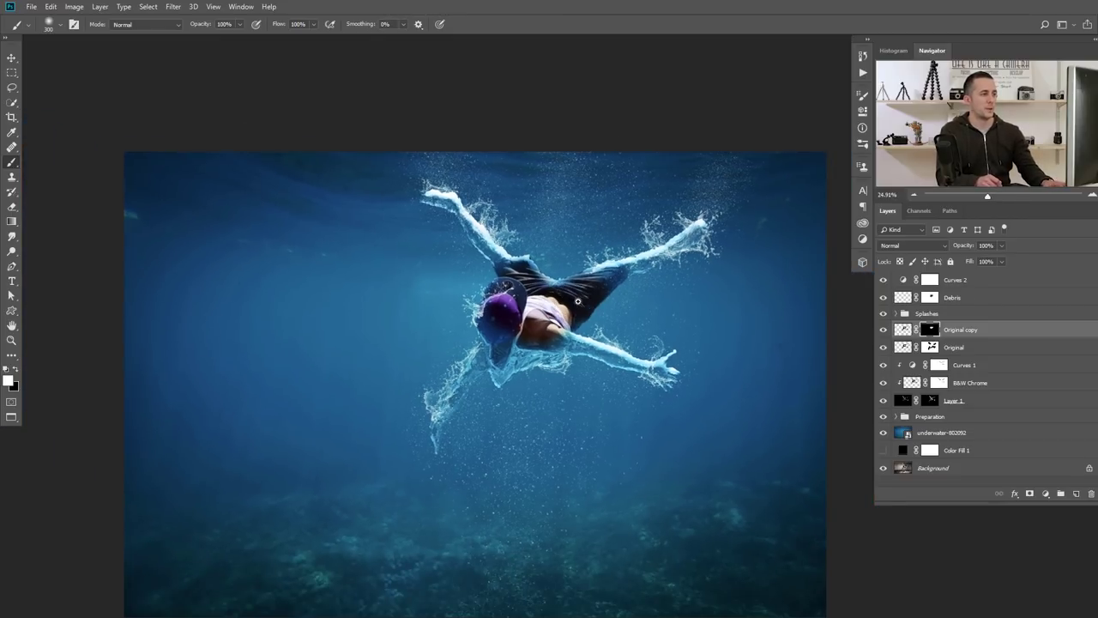
{"action": "scroll", "coordinate": [577, 301], "scroll_direction": "up", "scroll_amount": 1}
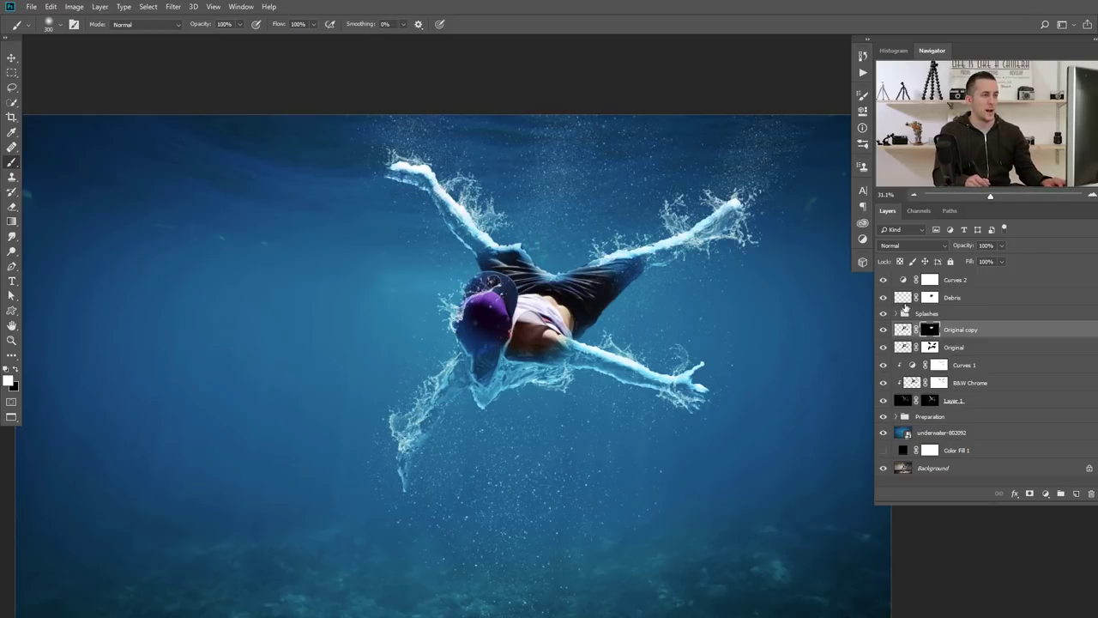
Hide Original copy, select Curves 2, and stamp all visible layers into a new top Layer 2
{"action": "left_click", "coordinate": [882, 331]}
{"action": "scroll", "coordinate": [586, 350], "scroll_direction": "down", "scroll_amount": 2}
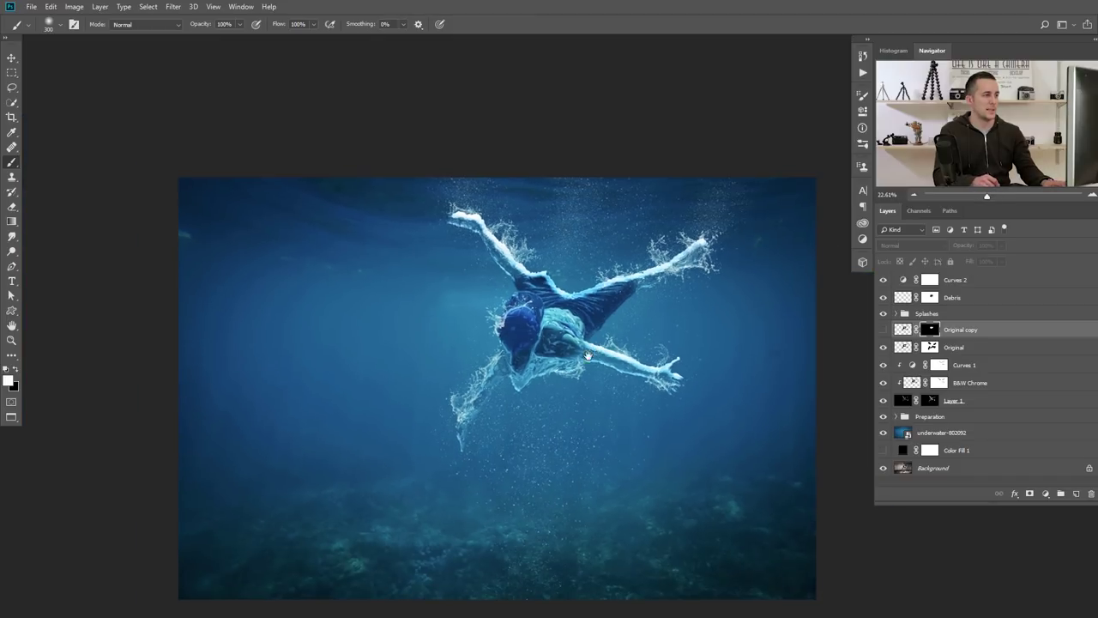
{"action": "left_click", "coordinate": [898, 281]}
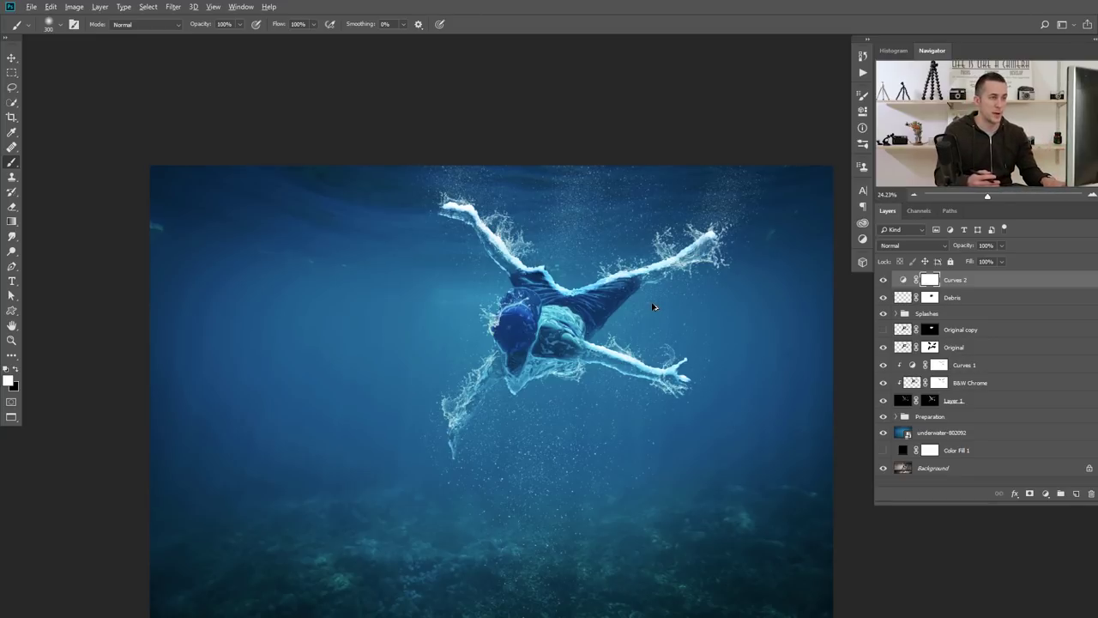
{"action": "key", "text": "ctrl+shift+alt+e"}
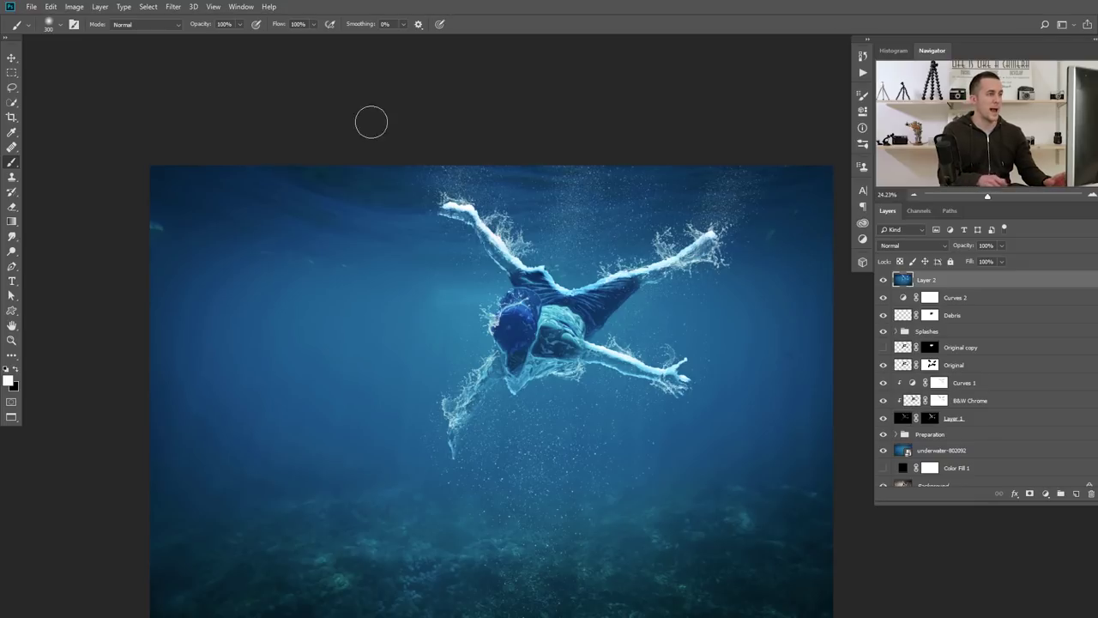
{"action": "left_click", "coordinate": [173, 7]}
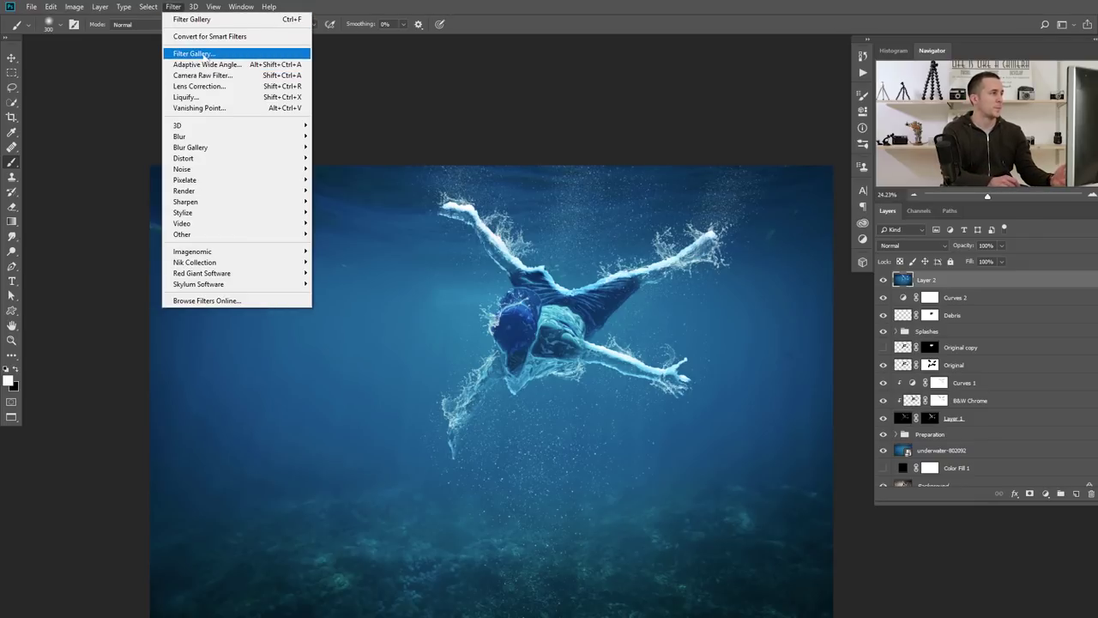
In Camera Raw, set Contrast +10 and Clarity +16, and split-tone shadows hue 182 and highlights hue 42
{"action": "left_click", "coordinate": [218, 76]}
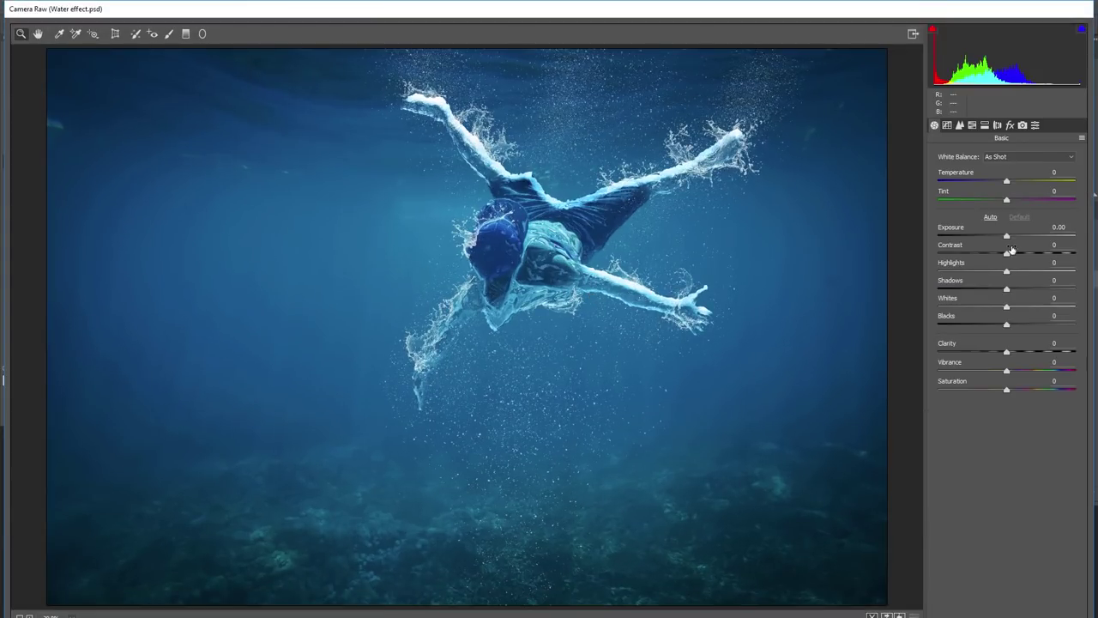
{"action": "left_click", "coordinate": [1014, 254]}
{"action": "left_click_drag", "start_coordinate": [1006, 352], "coordinate": [1018, 356]}
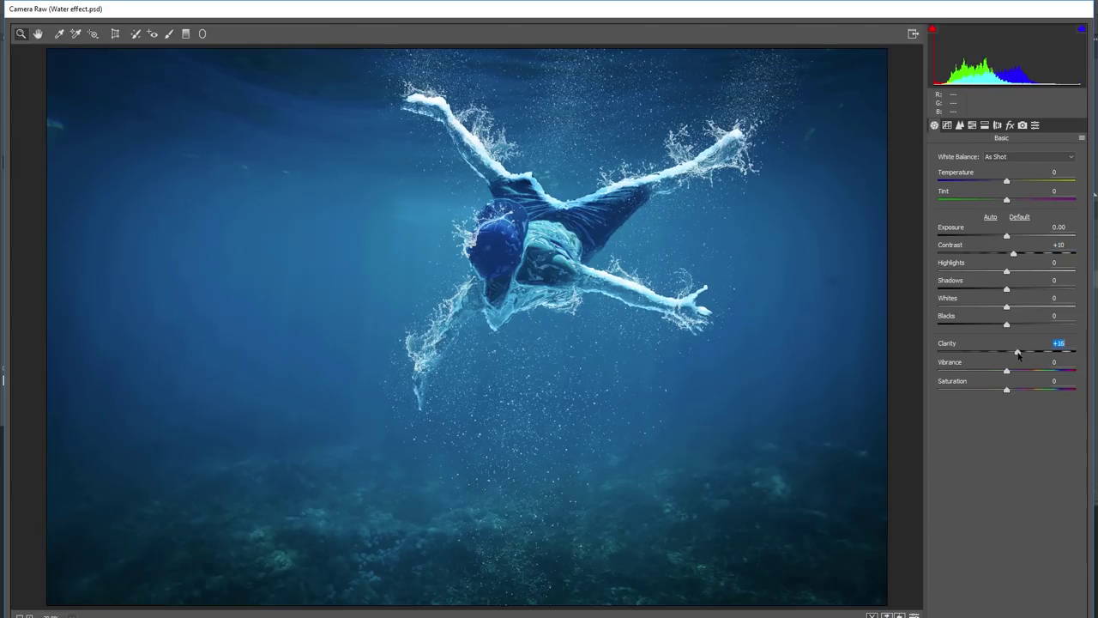
{"action": "left_click", "coordinate": [974, 126]}
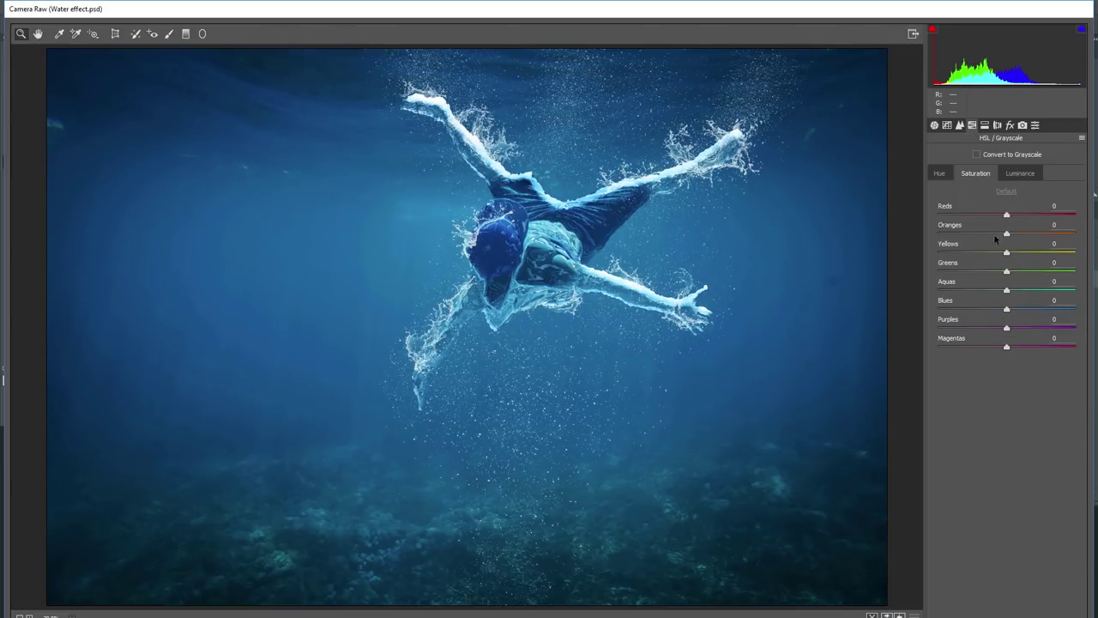
{"action": "left_click", "coordinate": [960, 125]}
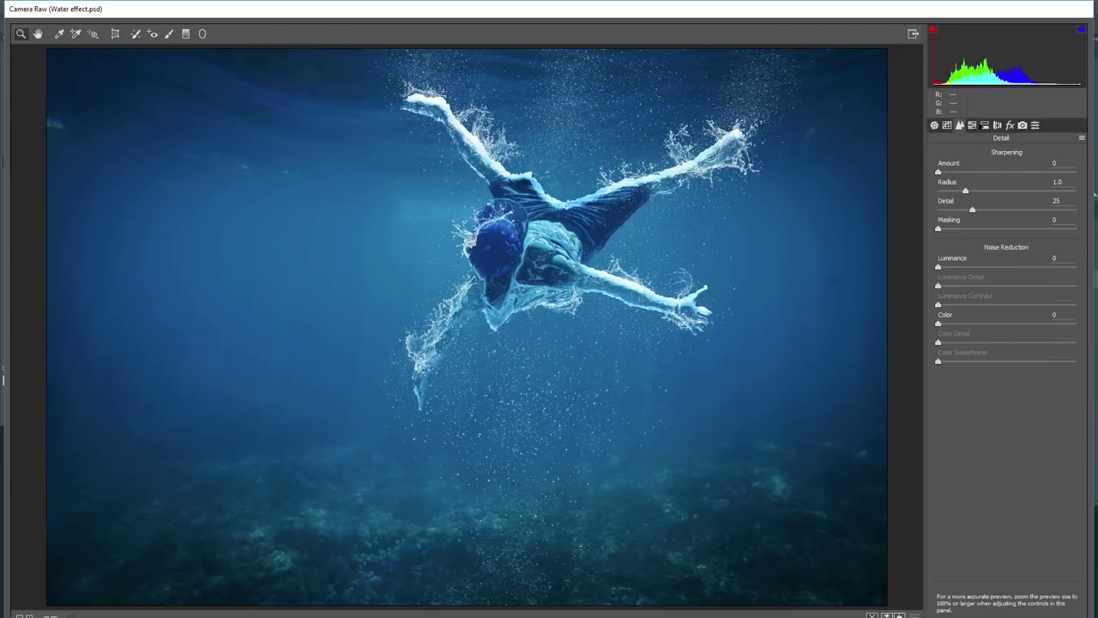
{"action": "left_click", "coordinate": [984, 125]}
{"action": "left_click", "coordinate": [1007, 259]}
{"action": "left_click", "coordinate": [959, 278]}
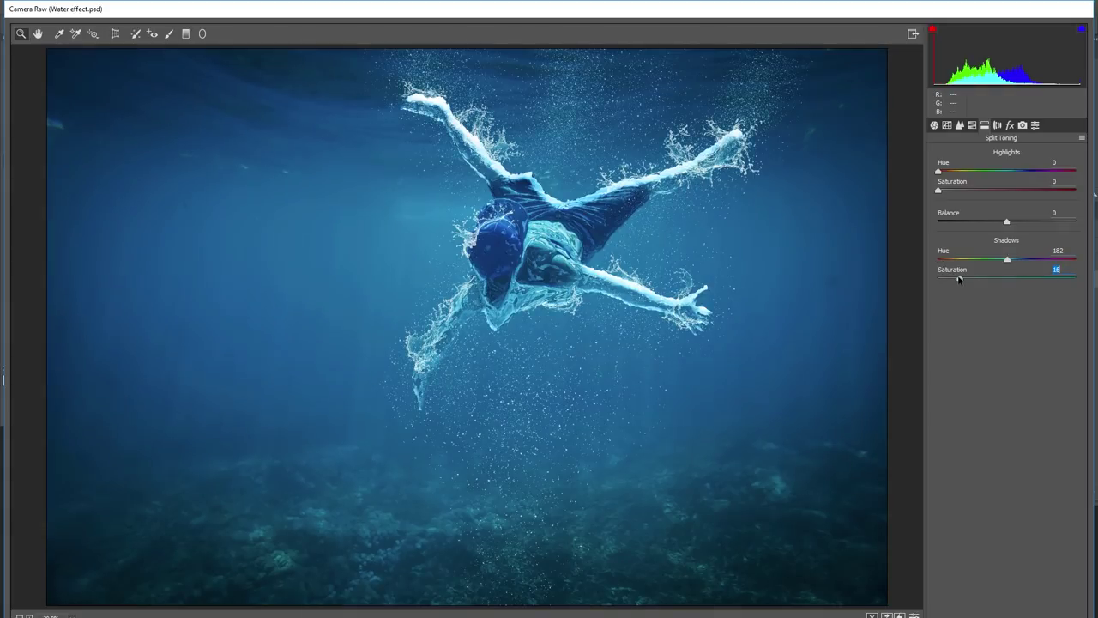
{"action": "left_click", "coordinate": [960, 171]}
{"action": "left_click", "coordinate": [959, 190]}
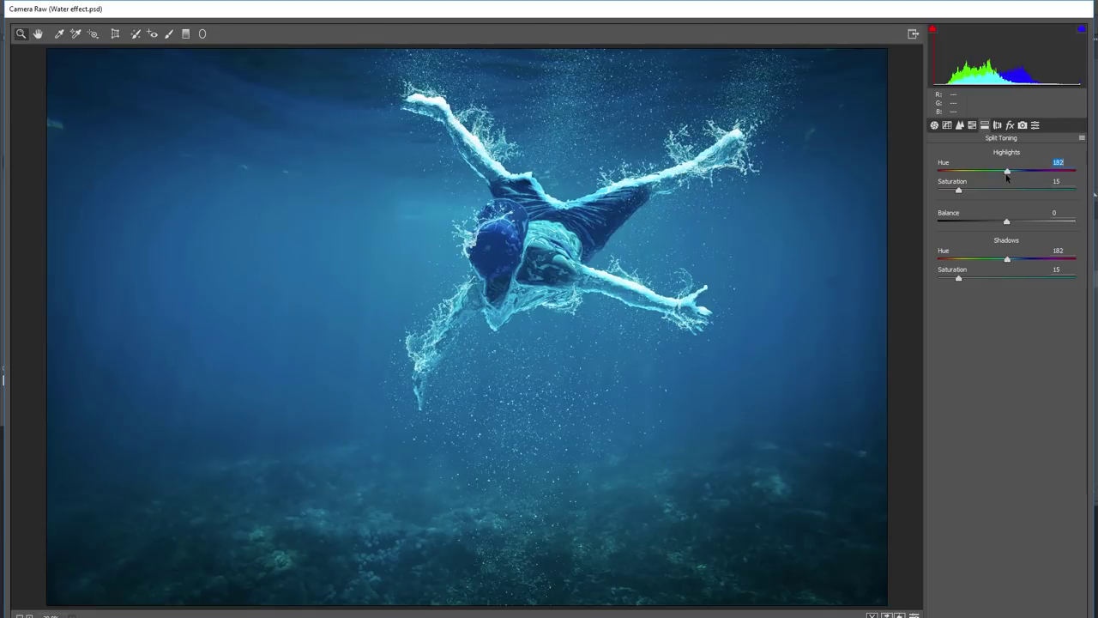
{"action": "mouse_move", "coordinate": [960, 170]}
{"action": "left_mouse_down"}
{"action": "mouse_move", "coordinate": [990, 191]}
{"action": "mouse_move", "coordinate": [944, 172]}
{"action": "mouse_move", "coordinate": [967, 187]}
{"action": "left_mouse_up"}
Add a -33 edge vignette with adjusted midpoint and roundness, then apply the filter
{"action": "left_click", "coordinate": [1009, 125]}
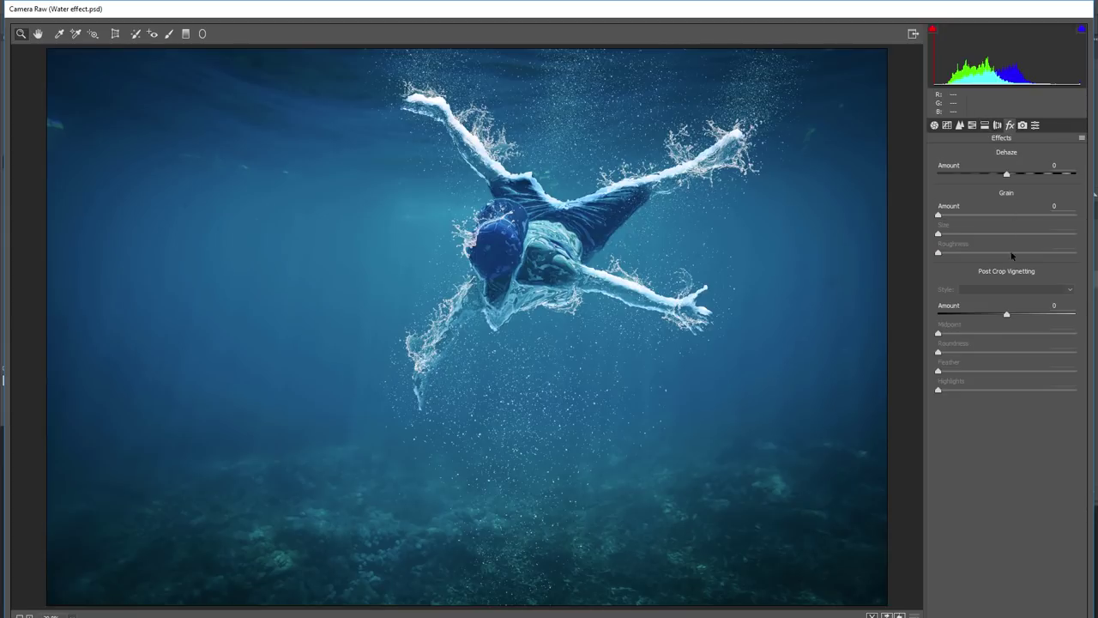
{"action": "left_click_drag", "start_coordinate": [1006, 315], "coordinate": [986, 319]}
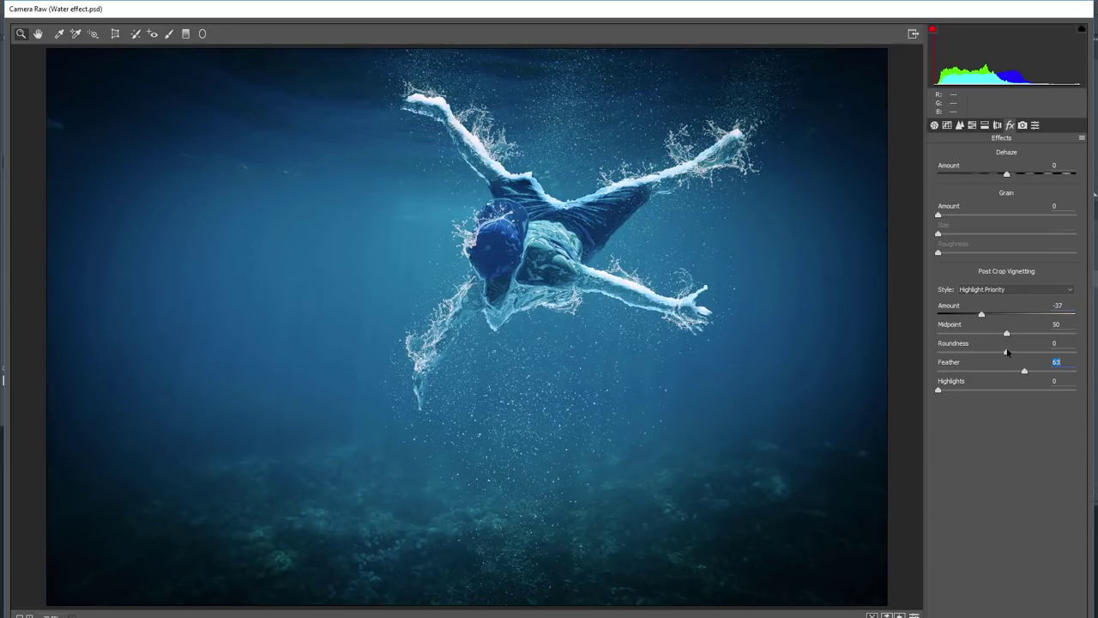
{"action": "left_click_drag", "start_coordinate": [991, 337], "coordinate": [1013, 355]}
{"action": "left_click_drag", "start_coordinate": [985, 314], "coordinate": [987, 315]}
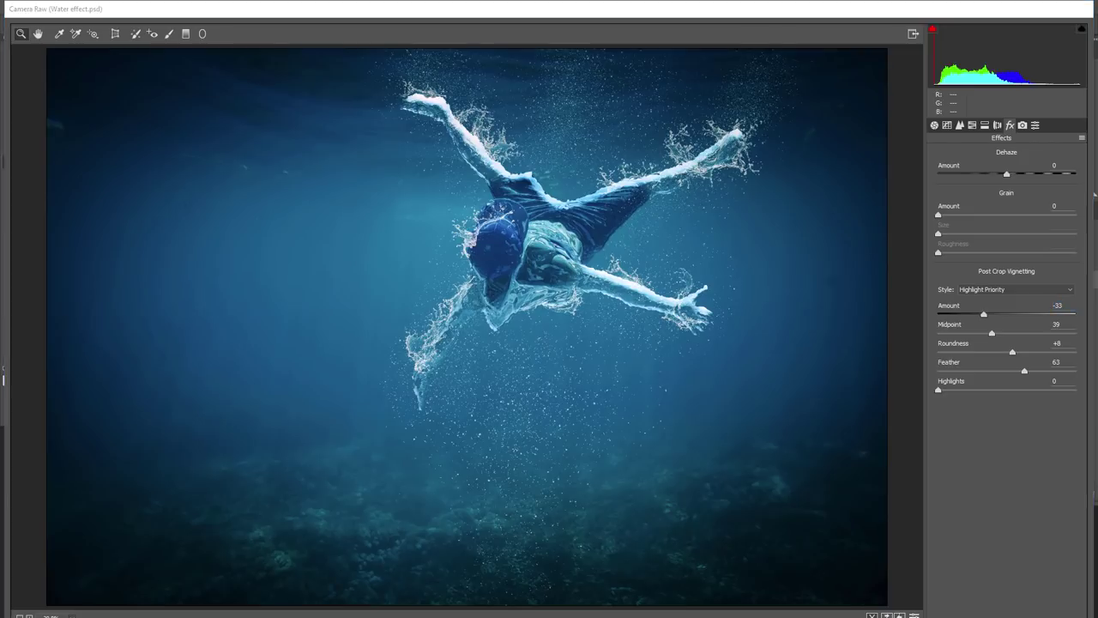
{"action": "key", "text": "Return"}
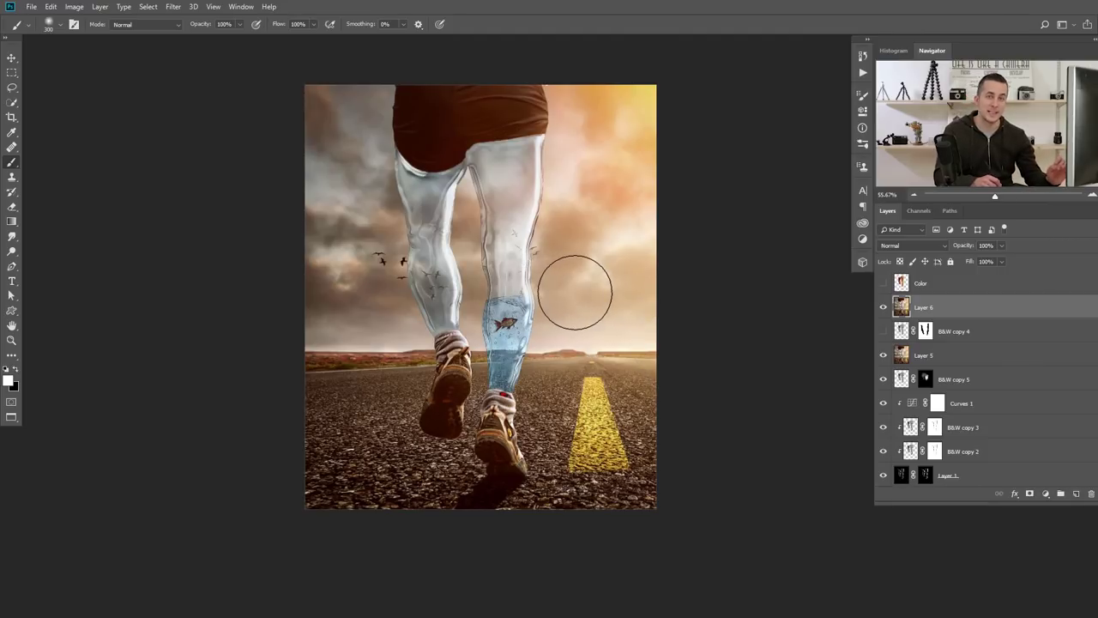
Hide Layer 6, Layer 5, B&W copy 5, Curves 1, B&W copy 3 and B&W copy 2
{"action": "left_click", "coordinate": [884, 307]}
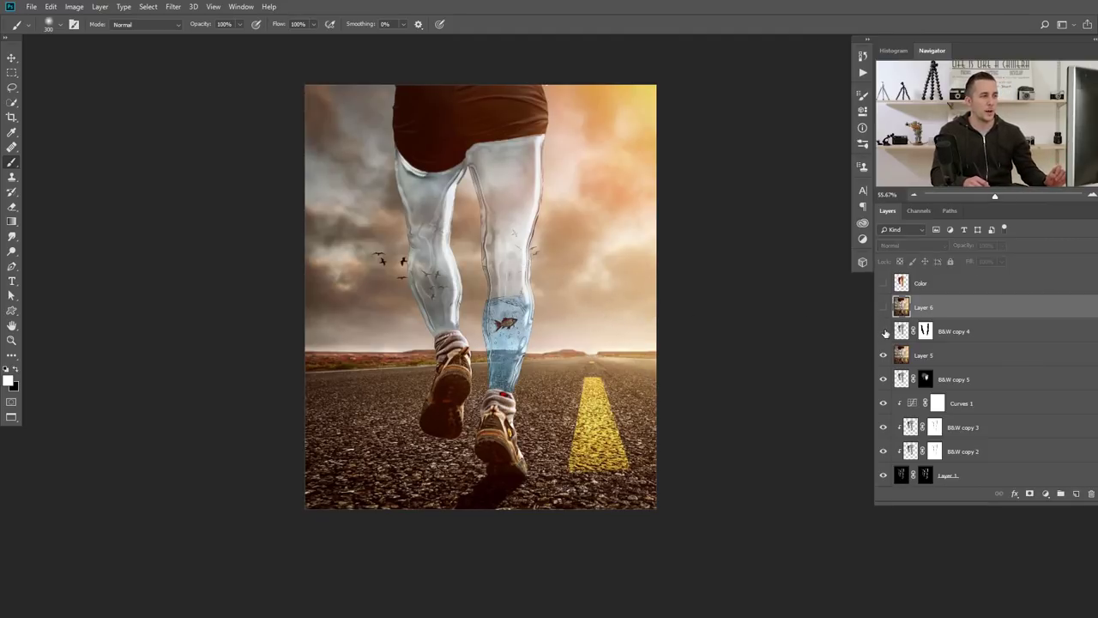
{"action": "left_click", "coordinate": [884, 355]}
{"action": "left_click", "coordinate": [883, 379]}
{"action": "left_click", "coordinate": [884, 404]}
{"action": "left_click", "coordinate": [884, 428]}
{"action": "left_click", "coordinate": [884, 451]}
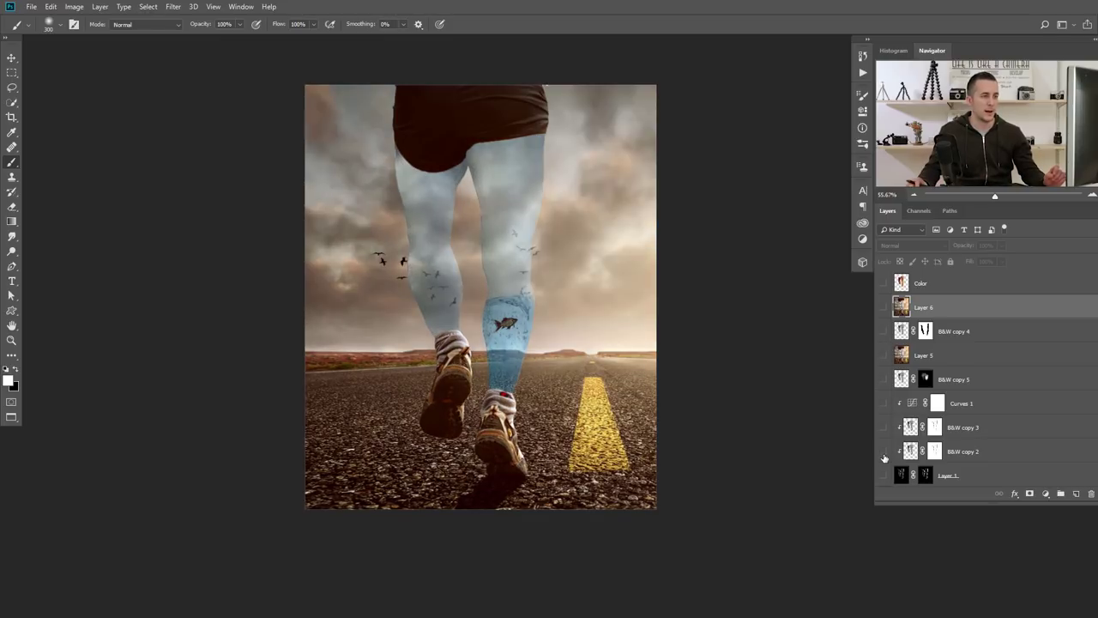
{"action": "scroll", "coordinate": [888, 434], "scroll_direction": "down", "scroll_amount": 3}
Hide the Birds, fish and water group and Background copy 2, then select Layer 0
{"action": "left_click", "coordinate": [883, 408]}
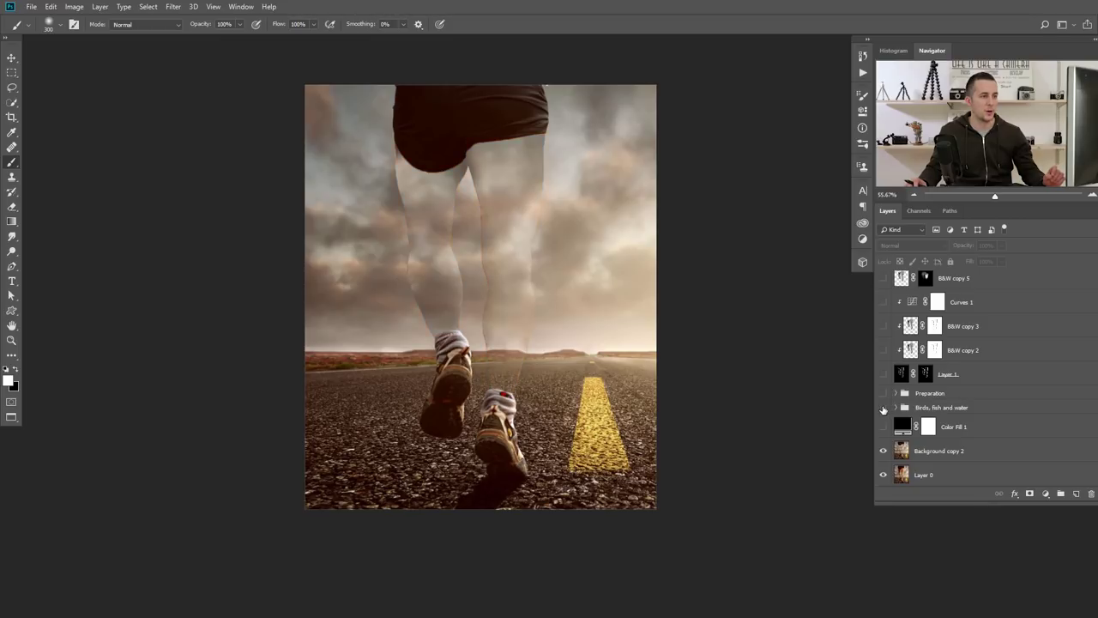
{"action": "left_click", "coordinate": [884, 428]}
{"action": "left_click", "coordinate": [884, 428]}
{"action": "left_click", "coordinate": [884, 451]}
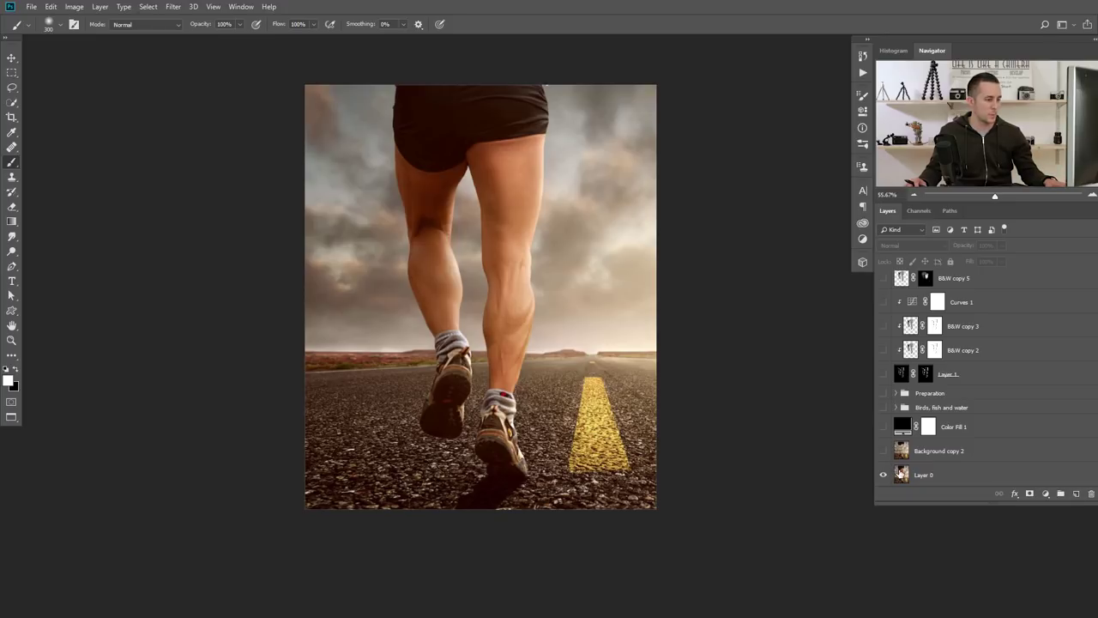
{"action": "left_click", "coordinate": [899, 474]}
{"action": "key", "text": "w"}
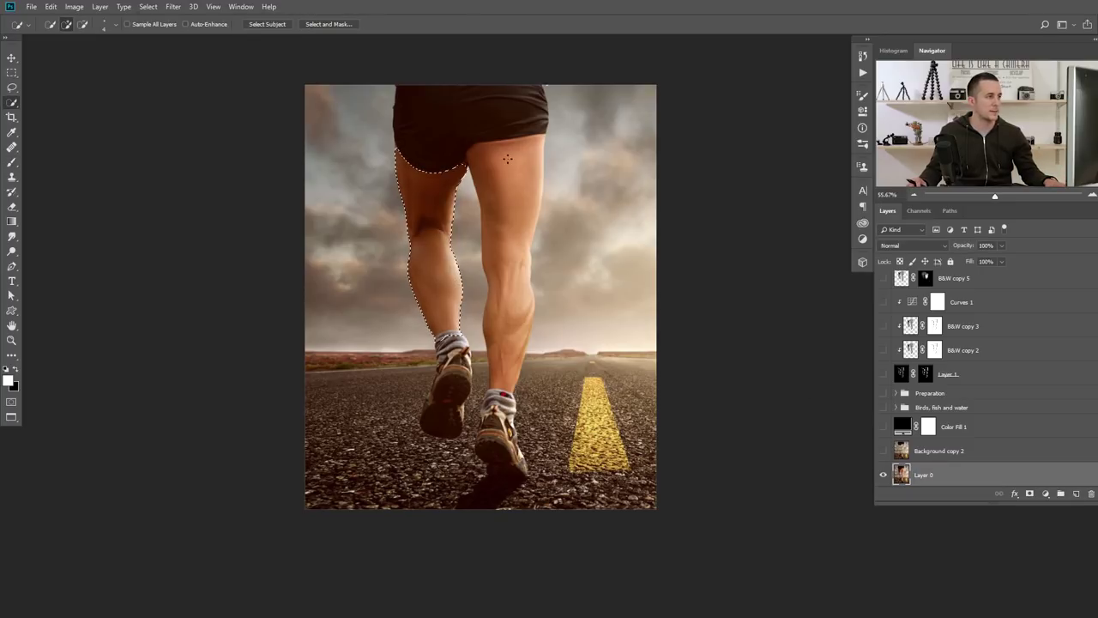
Select the runner's legs, preview Content-Aware Fill, then deselect and show Background copy 2
{"action": "key", "text": "alt"}
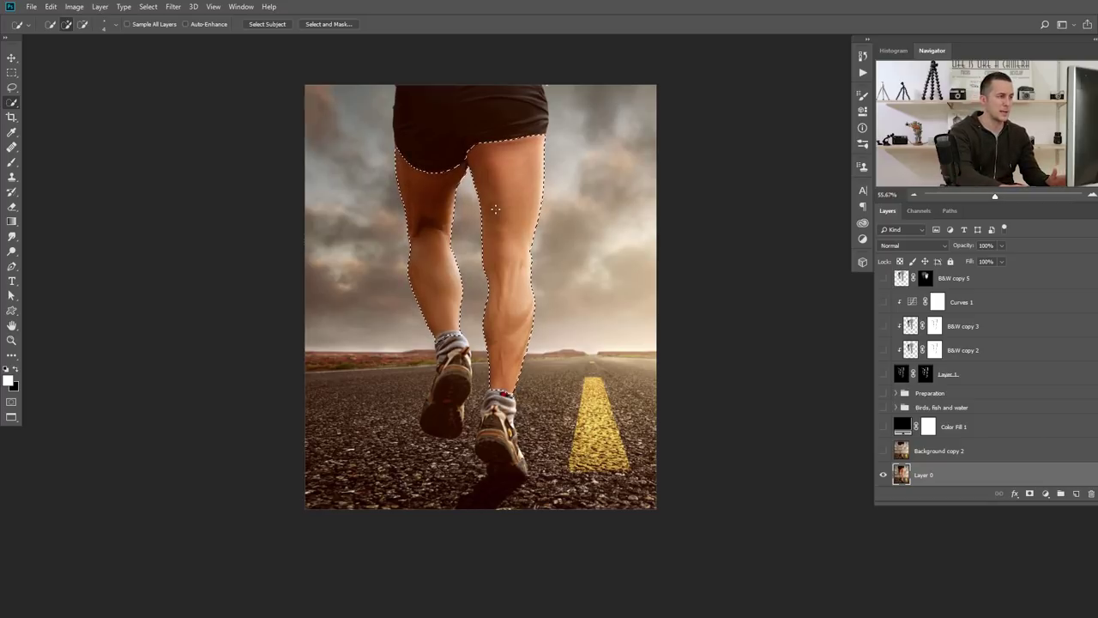
{"action": "key", "text": "shift+BackSpace"}
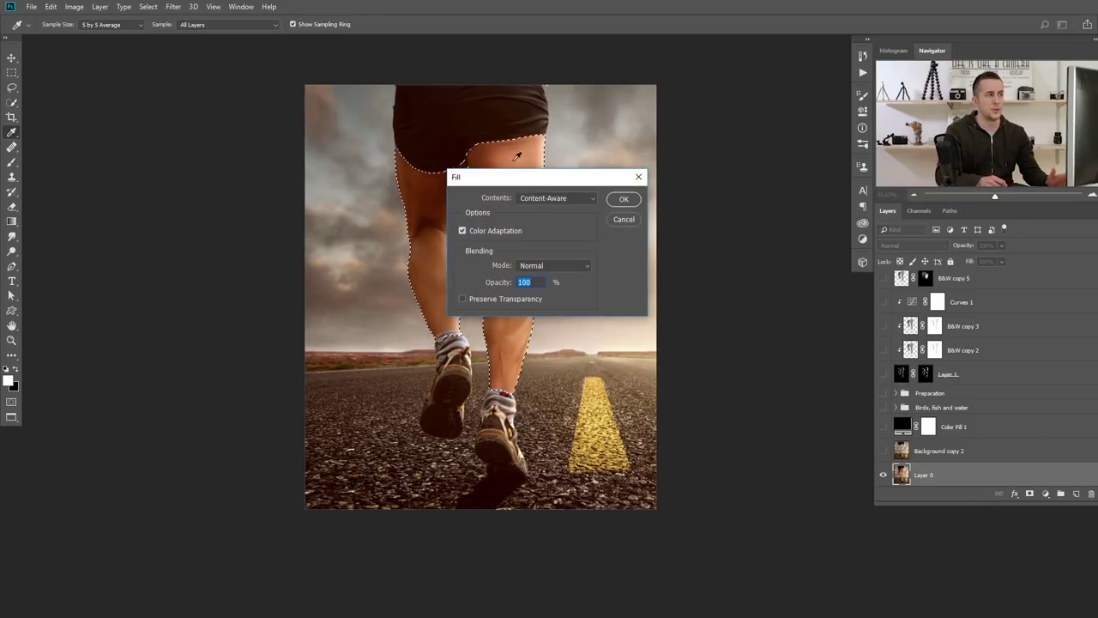
{"action": "left_click", "coordinate": [550, 201]}
{"action": "left_click", "coordinate": [549, 245]}
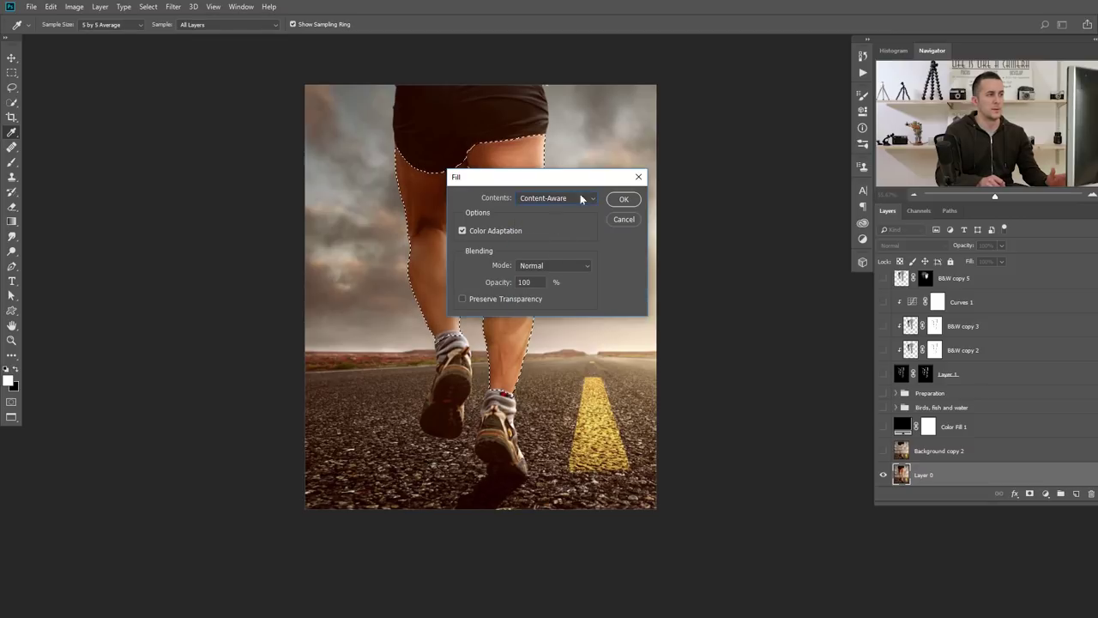
{"action": "left_click", "coordinate": [624, 220]}
{"action": "key", "text": "w"}
{"action": "key", "text": "ctrl+d"}
{"action": "left_click", "coordinate": [882, 450]}
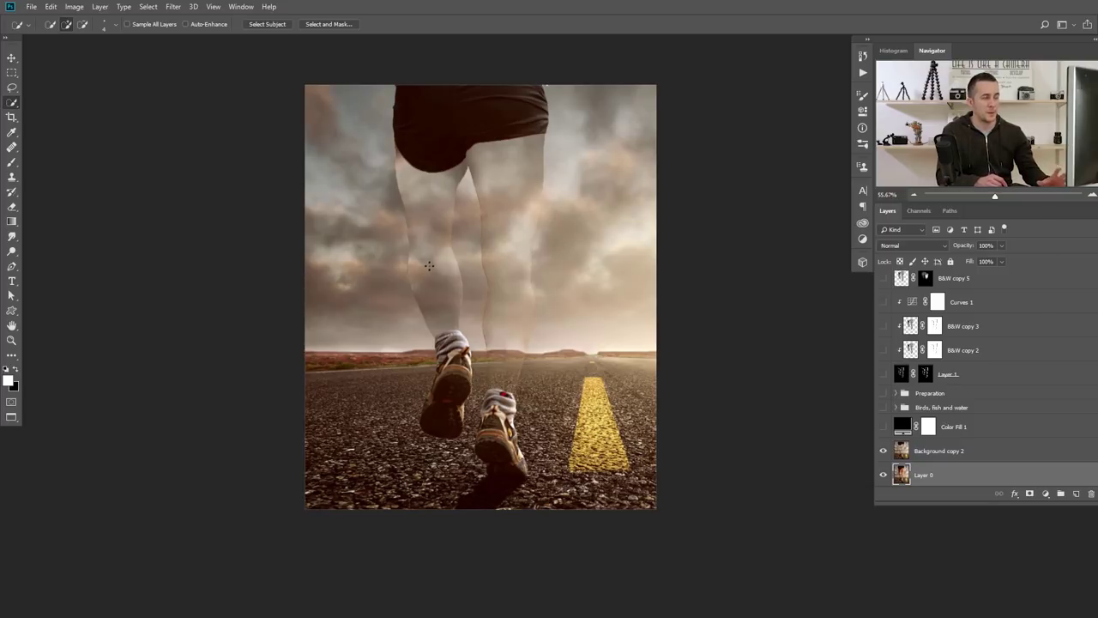
Inside the Preparation group, turn on the B&W and B&W copy grey leg layers
{"action": "left_click", "coordinate": [896, 393]}
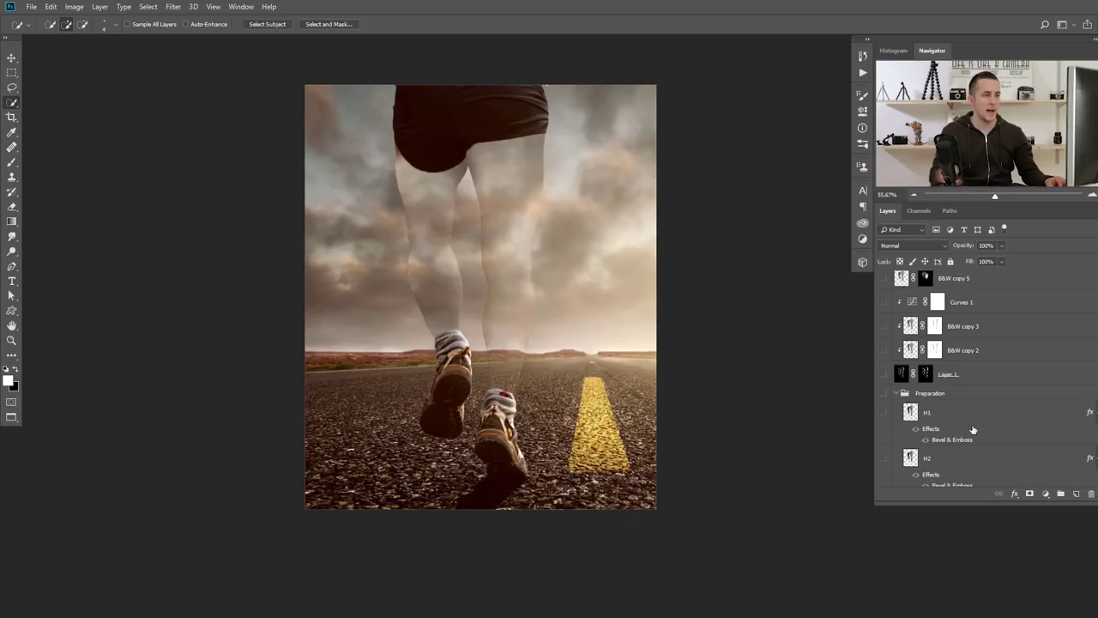
{"action": "scroll", "coordinate": [972, 429], "scroll_direction": "down", "scroll_amount": 5}
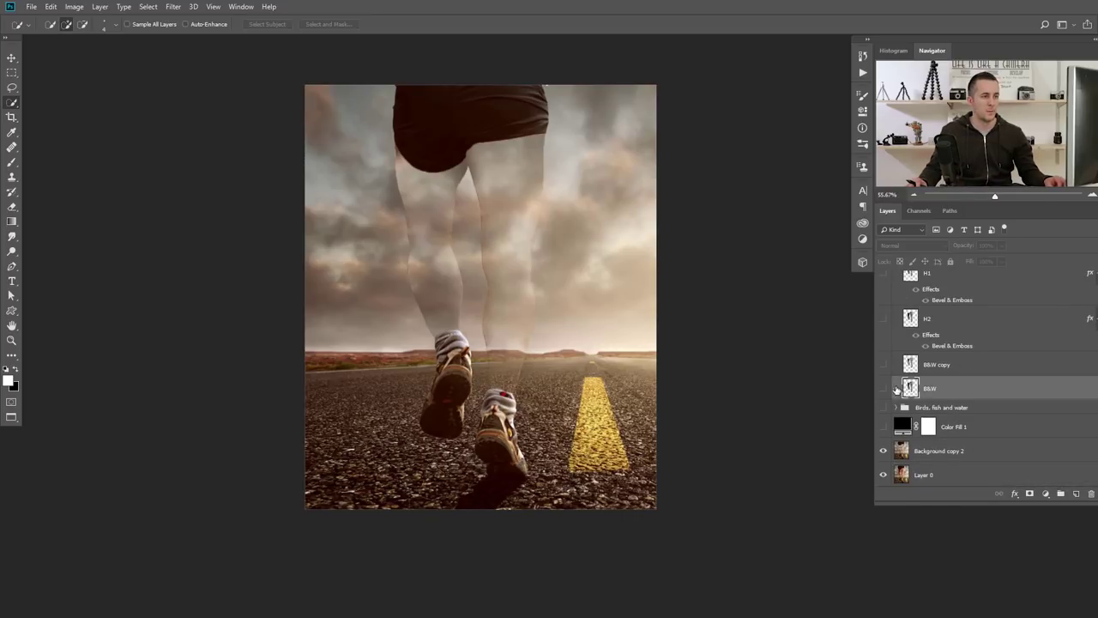
{"action": "left_click", "coordinate": [885, 388]}
{"action": "left_click", "coordinate": [884, 389], "text": "alt"}
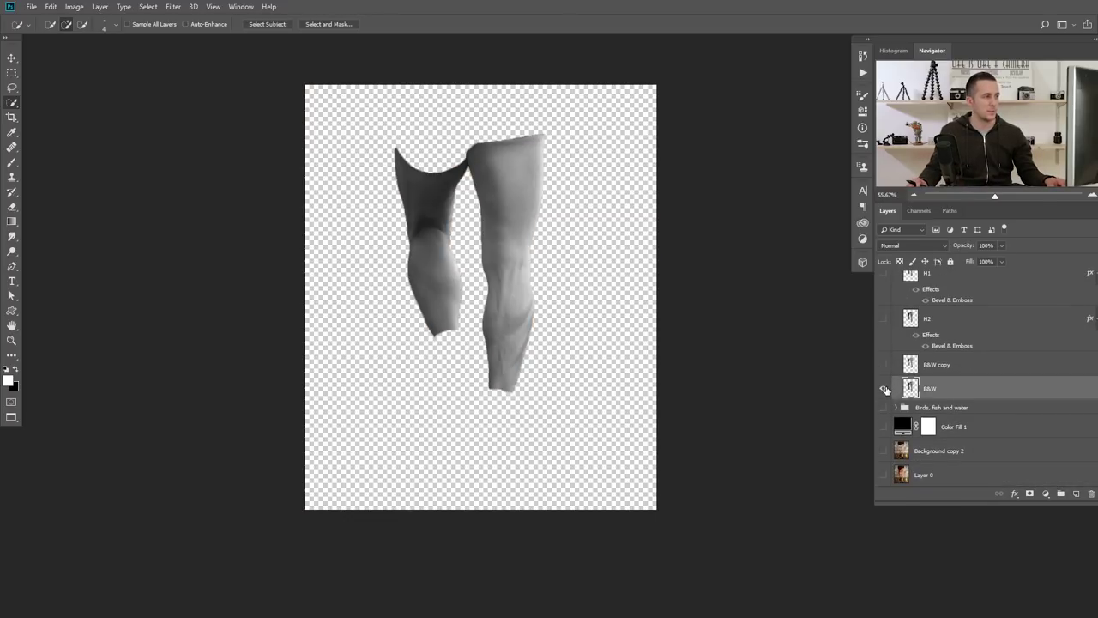
{"action": "left_click", "coordinate": [884, 389], "text": "alt"}
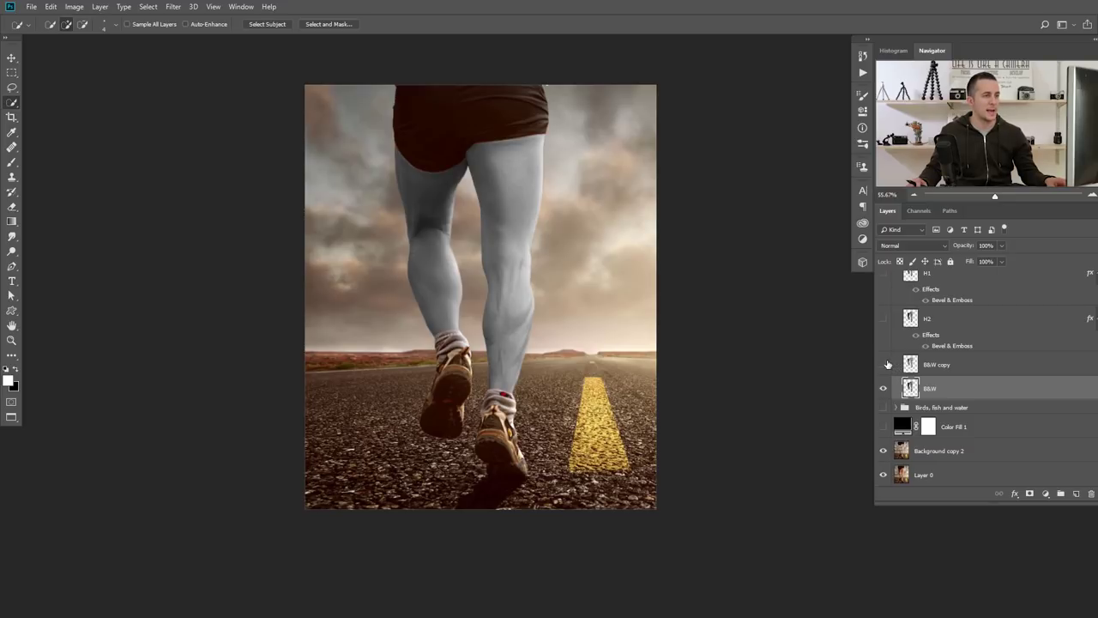
{"action": "left_click", "coordinate": [884, 365]}
{"action": "left_click", "coordinate": [885, 365], "text": "alt"}
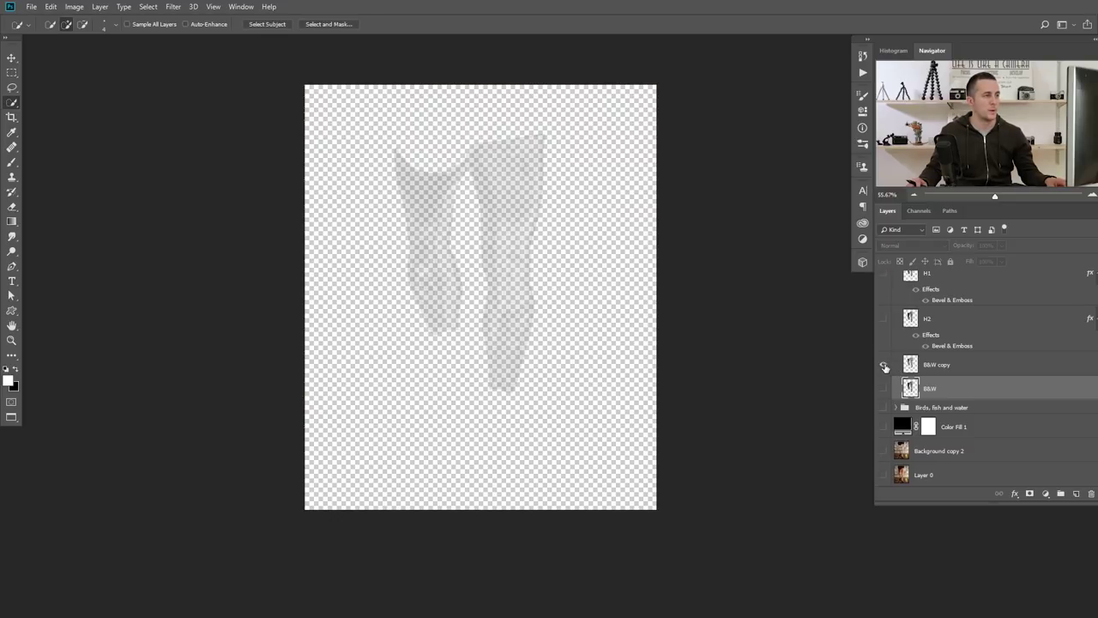
{"action": "left_click", "coordinate": [884, 364], "text": "alt"}
{"action": "left_click", "coordinate": [910, 368]}
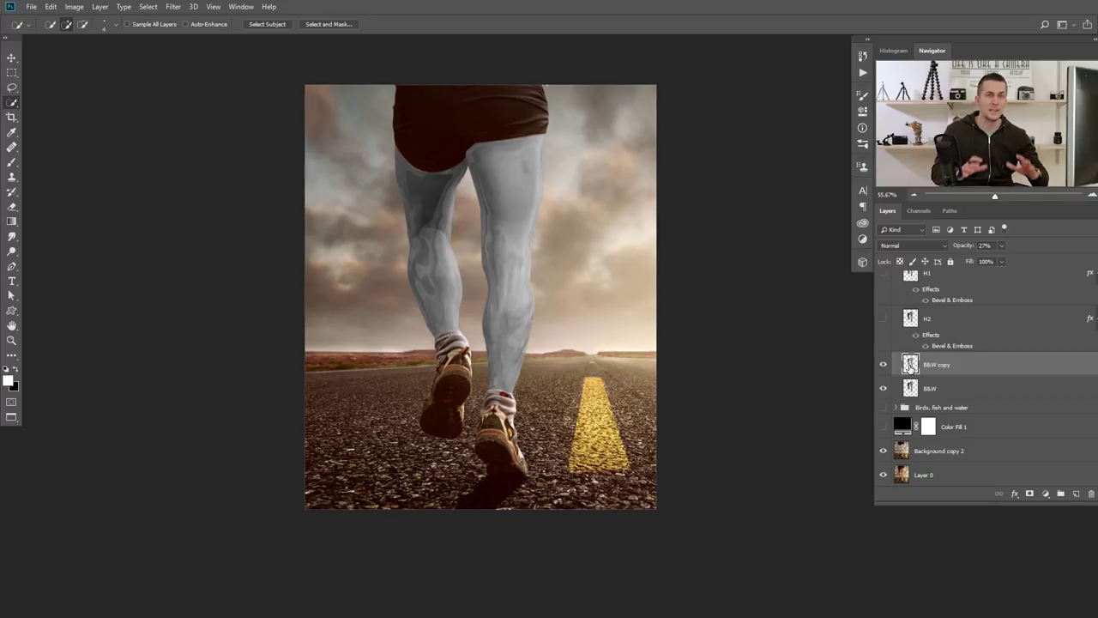
{"action": "scroll", "coordinate": [892, 367], "scroll_direction": "up", "scroll_amount": 2}
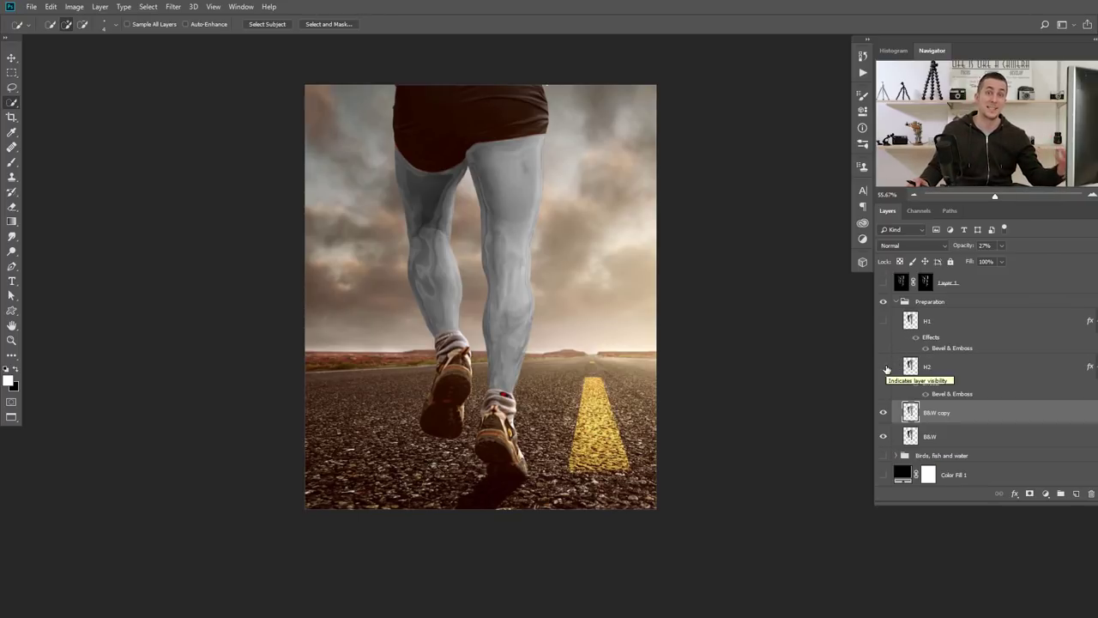
Show the H2 and H1 emboss layers and Layer 1, then hide and collapse the Preparation group
{"action": "left_click", "coordinate": [884, 366]}
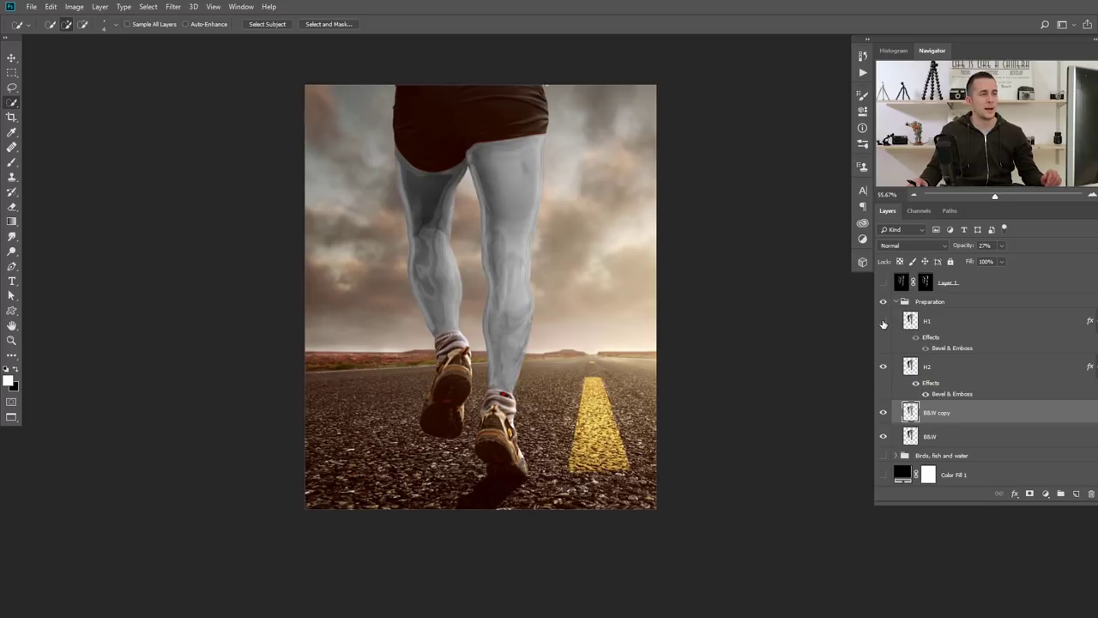
{"action": "left_click", "coordinate": [884, 321]}
{"action": "scroll", "coordinate": [889, 341], "scroll_direction": "up", "scroll_amount": 2}
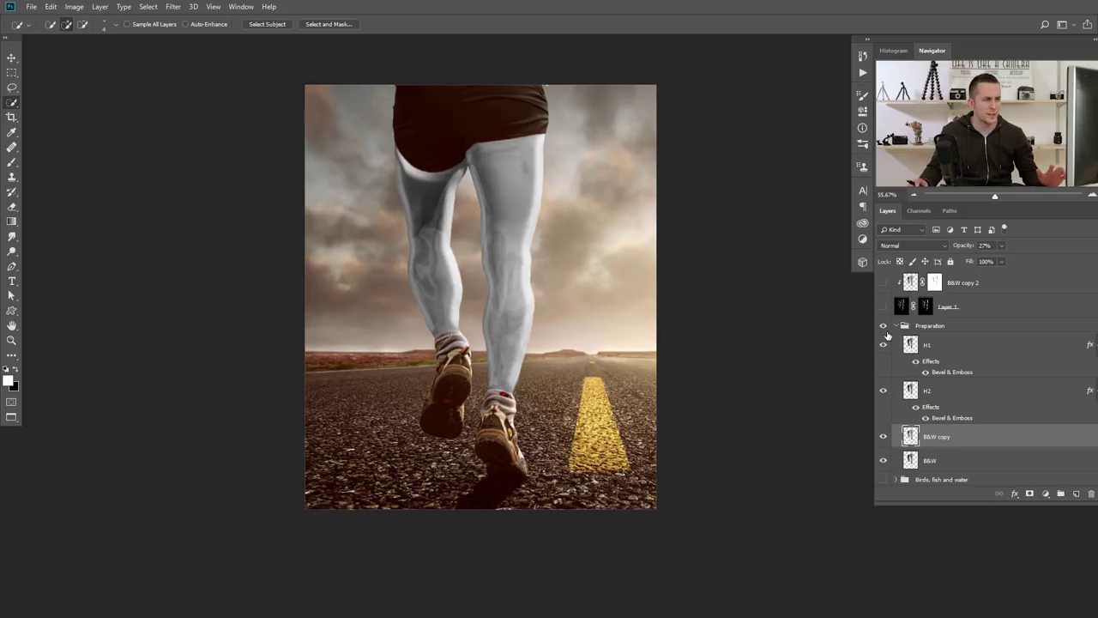
{"action": "left_click", "coordinate": [883, 330]}
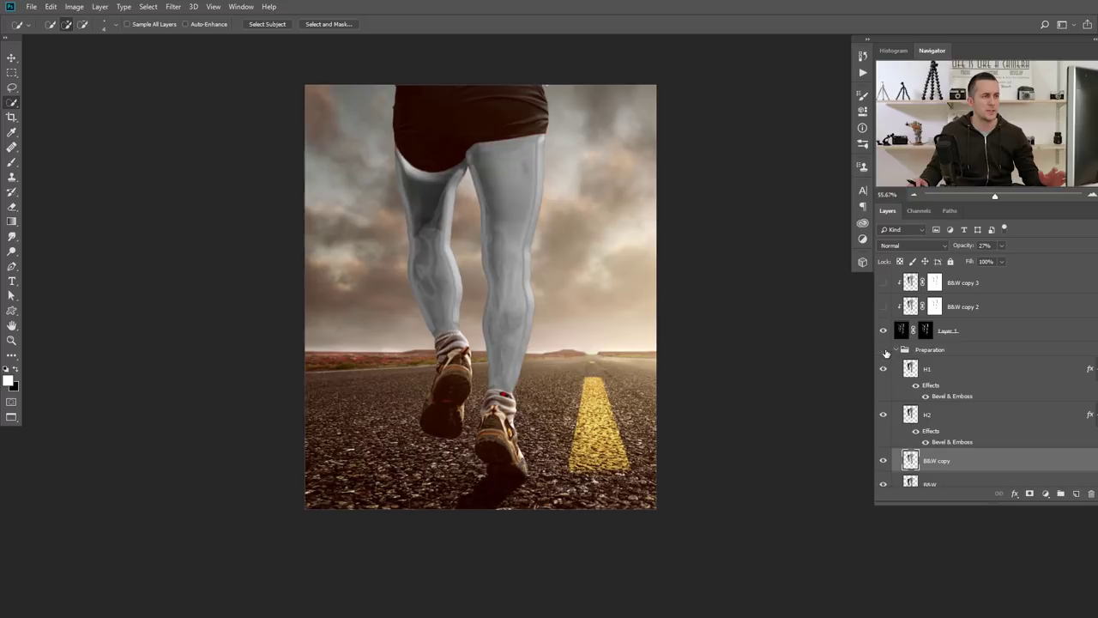
{"action": "left_click", "coordinate": [885, 350]}
{"action": "left_click", "coordinate": [896, 350]}
Show B&W copy 2, B&W copy 3, Curves 1 and B&W copy 5
{"action": "left_click", "coordinate": [884, 356]}
{"action": "left_click", "coordinate": [883, 351]}
{"action": "left_click", "coordinate": [884, 328]}
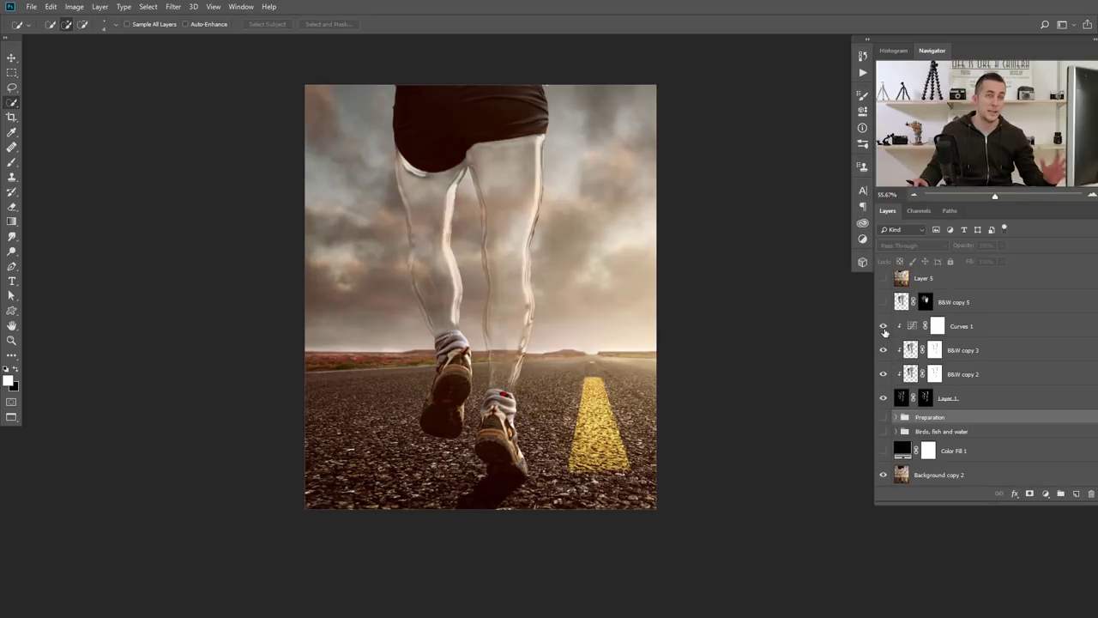
{"action": "scroll", "coordinate": [888, 335], "scroll_direction": "up", "scroll_amount": 1}
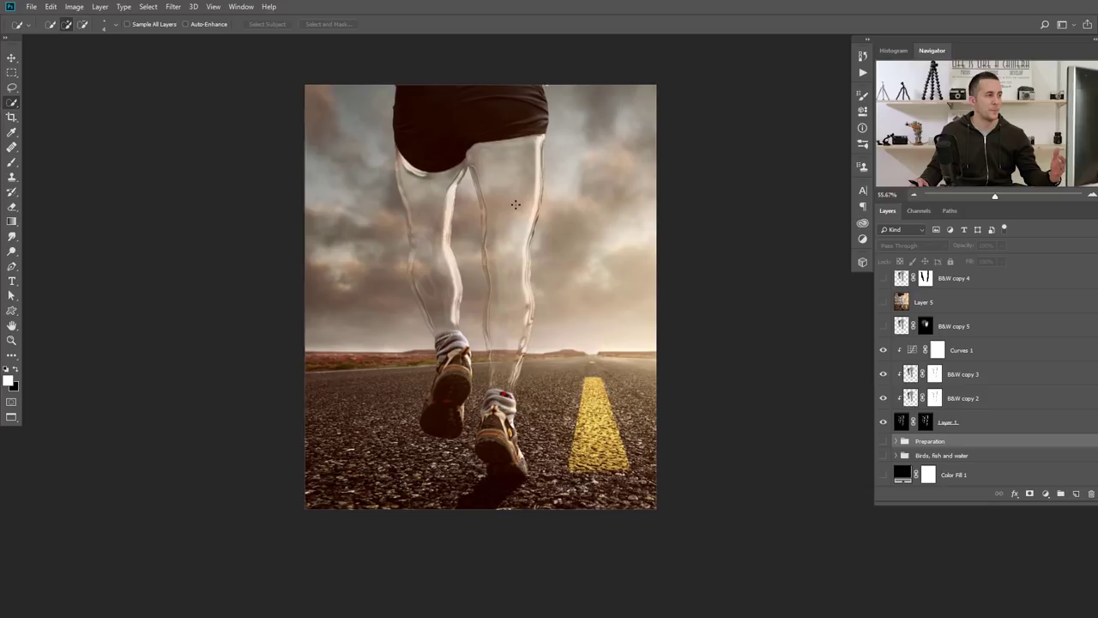
{"action": "left_click", "coordinate": [884, 329]}
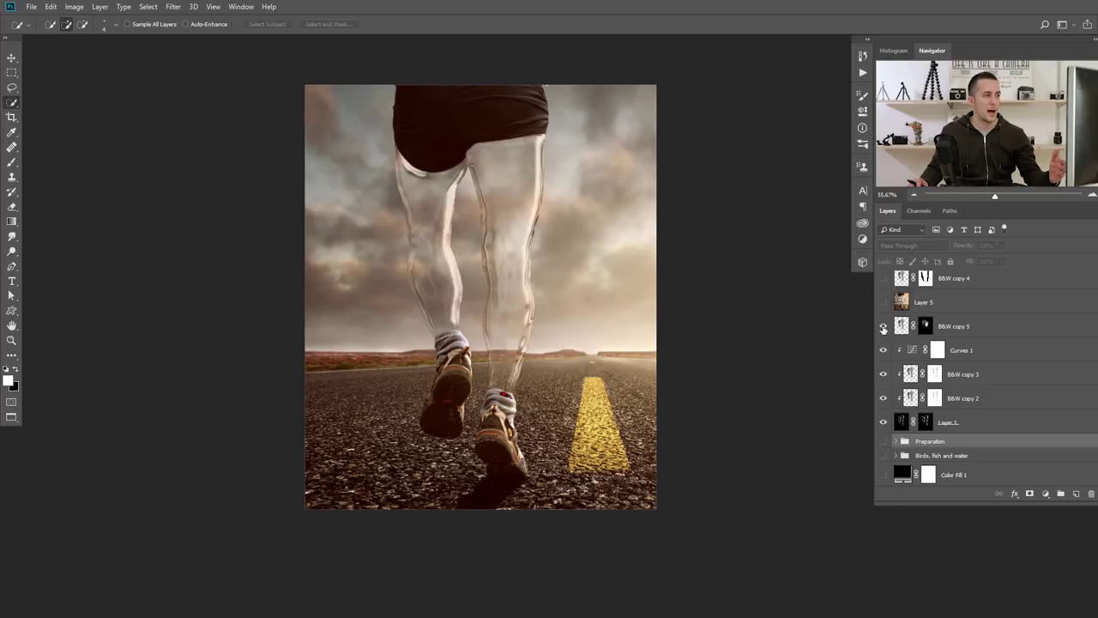
{"action": "scroll", "coordinate": [892, 343], "scroll_direction": "down", "scroll_amount": 2}
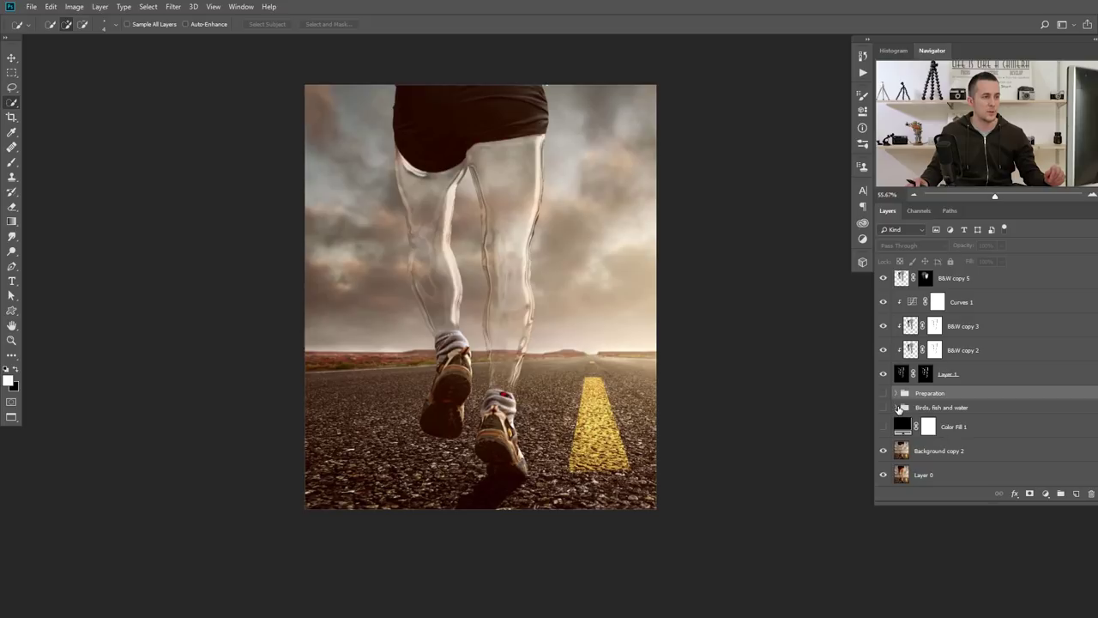
Expand and turn on the Birds, fish and water group
{"action": "left_click", "coordinate": [895, 408]}
{"action": "left_click", "coordinate": [884, 407]}
{"action": "scroll", "coordinate": [890, 406], "scroll_direction": "down", "scroll_amount": 3}
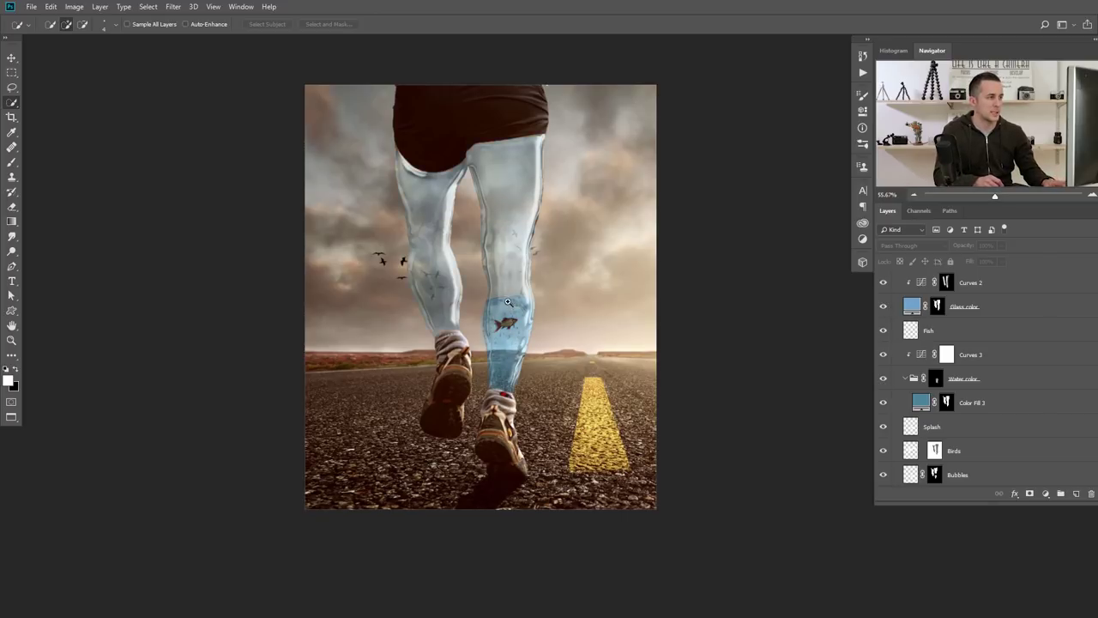
{"action": "scroll", "coordinate": [509, 303], "scroll_direction": "up", "scroll_amount": 5}
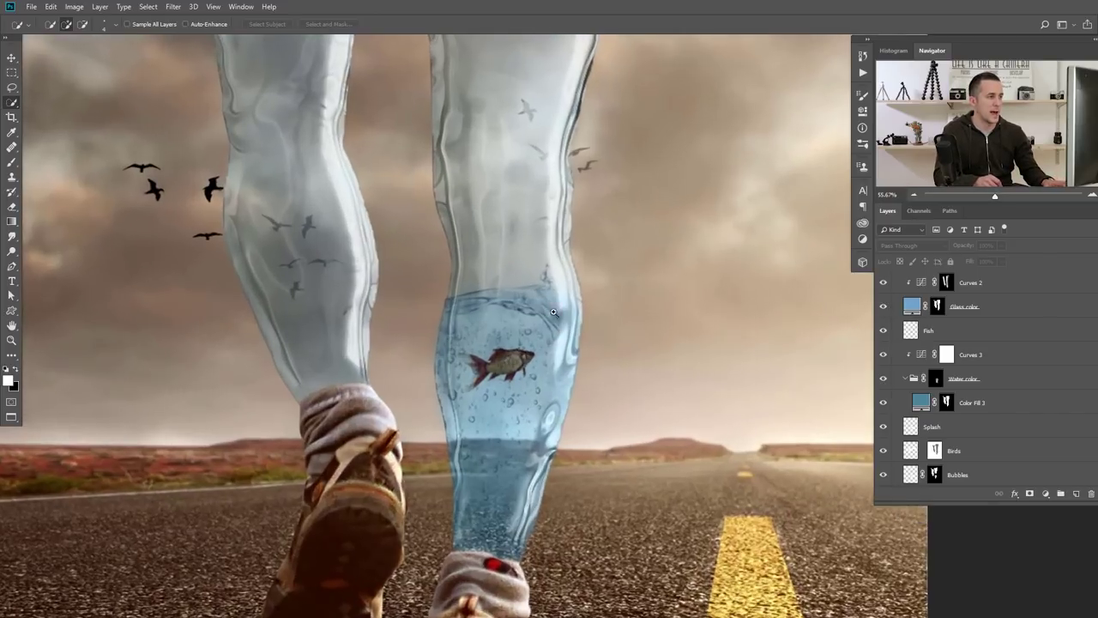
Toggle Water color, Splash, Birds and Bubbles off and on to compare, then fit the image to screen
{"action": "left_click", "coordinate": [883, 380]}
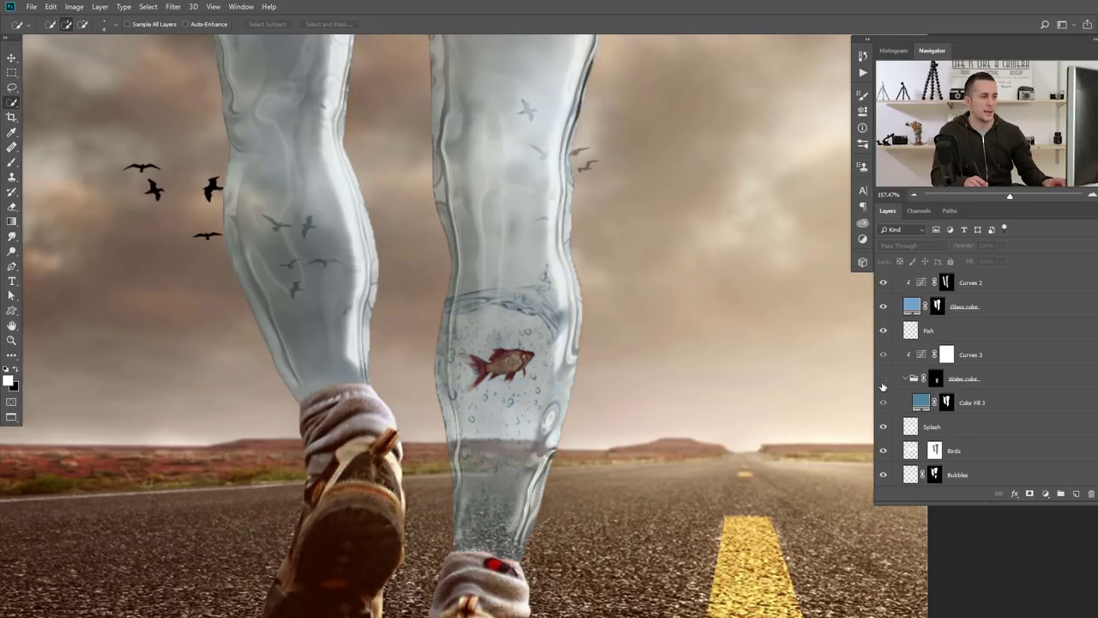
{"action": "left_click", "coordinate": [884, 426]}
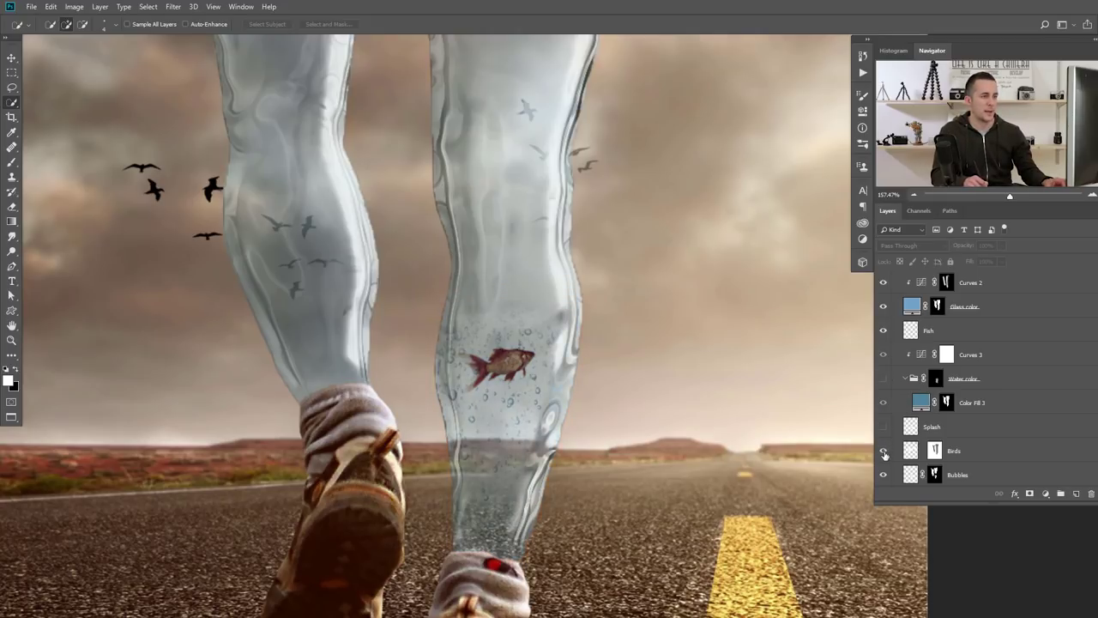
{"action": "left_click", "coordinate": [884, 451]}
{"action": "left_click", "coordinate": [883, 451]}
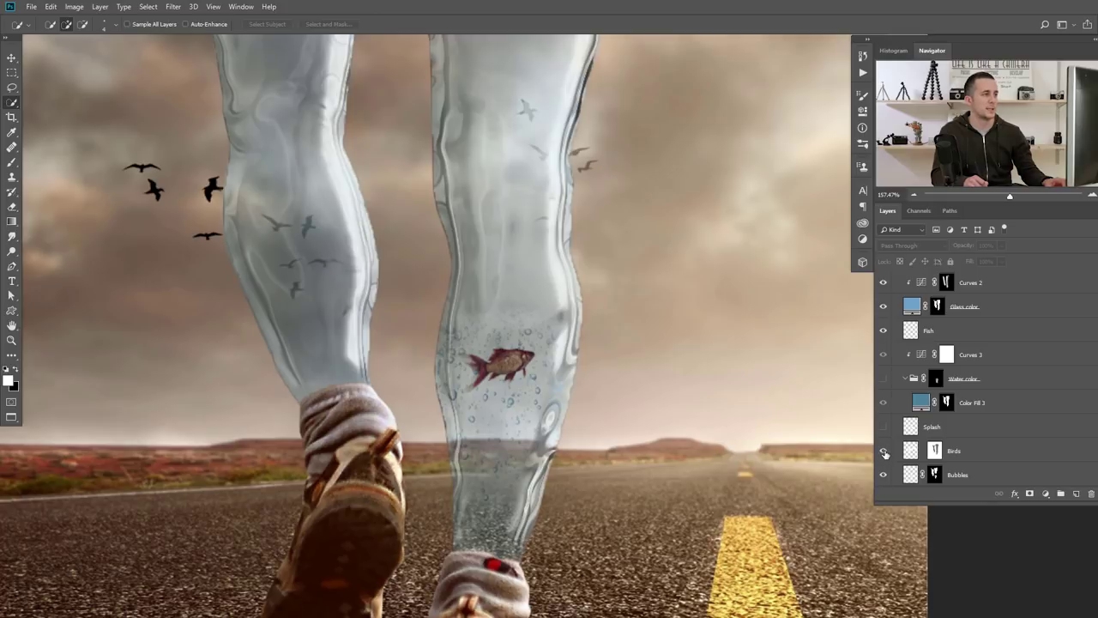
{"action": "left_click", "coordinate": [884, 477]}
{"action": "left_click", "coordinate": [883, 477]}
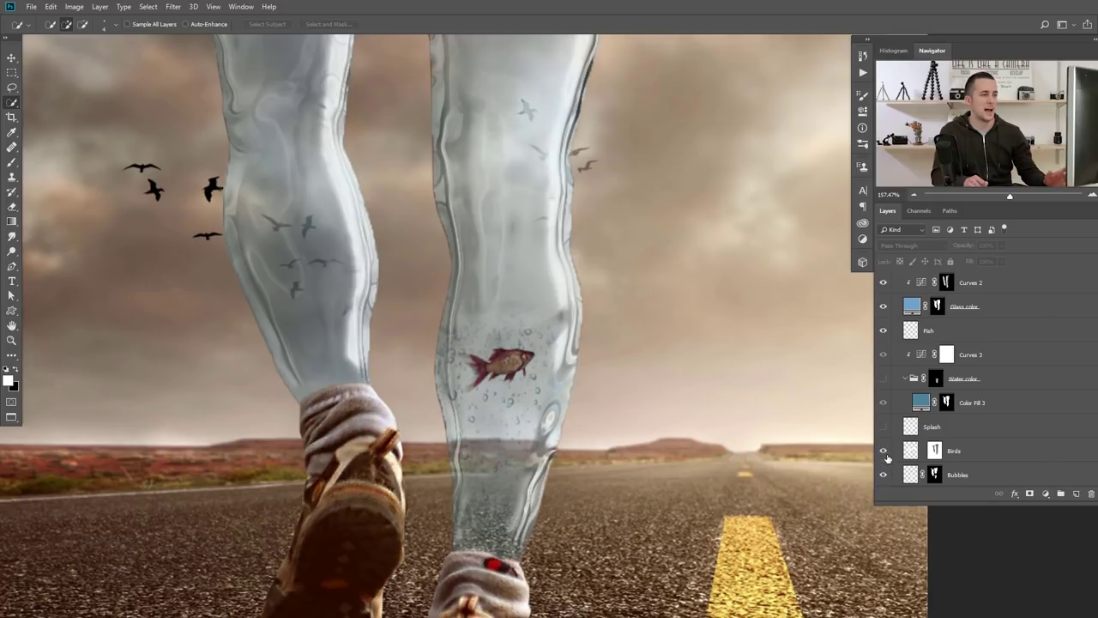
{"action": "left_click", "coordinate": [885, 426]}
{"action": "left_click", "coordinate": [883, 379]}
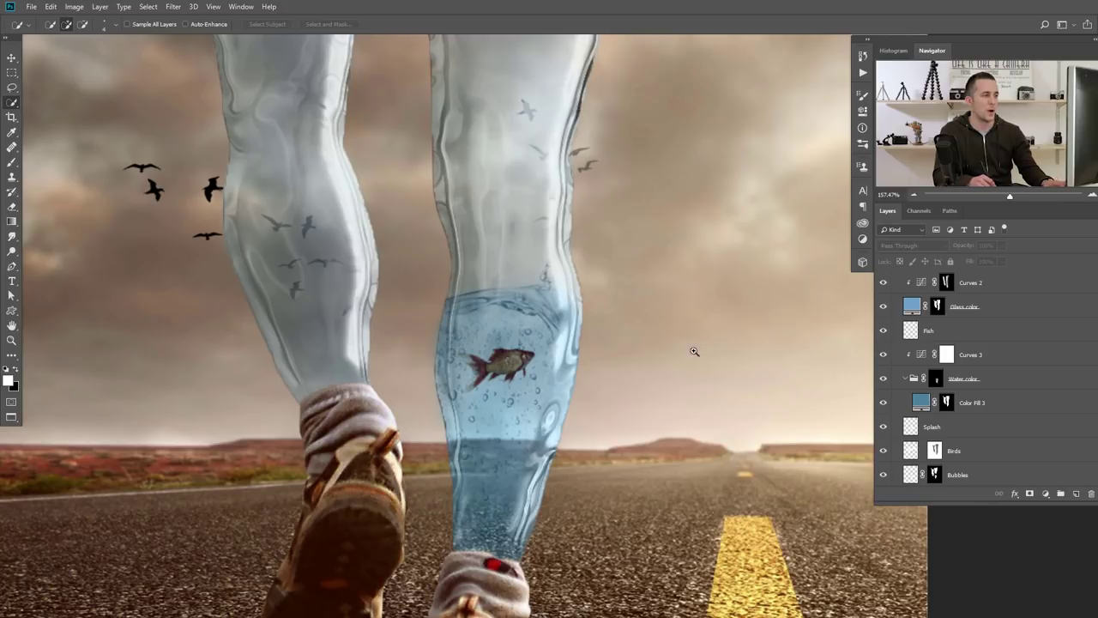
{"action": "key", "text": "ctrl+0"}
{"action": "scroll", "coordinate": [930, 397], "scroll_direction": "down", "scroll_amount": 2}
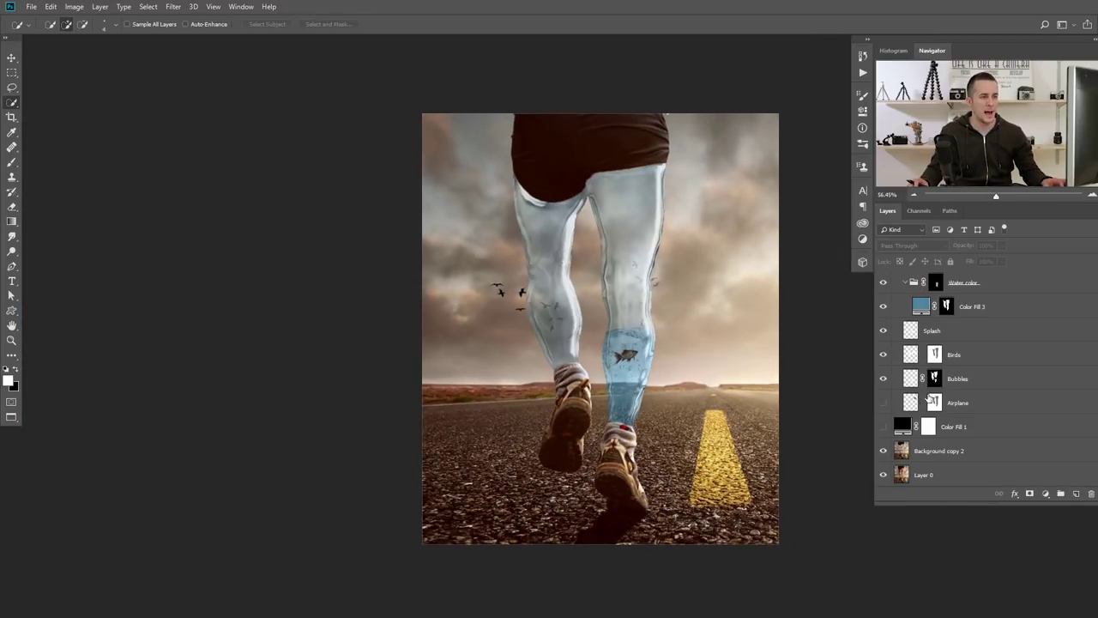
Show the Airplane layer and move the jet into the sky beside the runner's right glass leg
{"action": "left_click", "coordinate": [884, 402]}
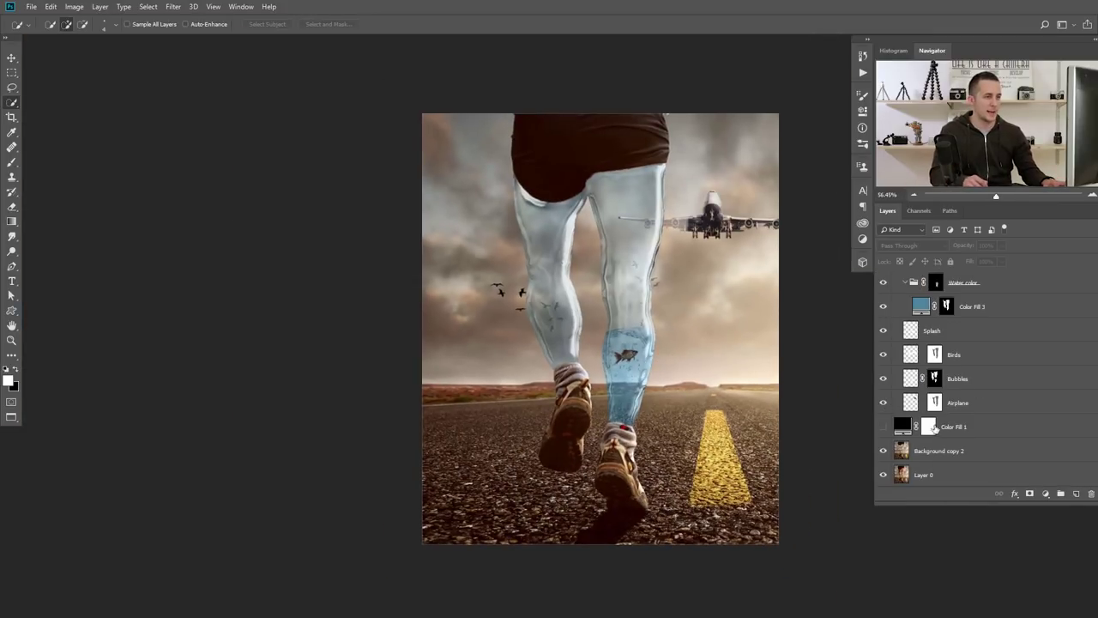
{"action": "left_click", "coordinate": [911, 401]}
{"action": "key", "text": "v"}
{"action": "left_click_drag", "start_coordinate": [712, 226], "coordinate": [712, 195]}
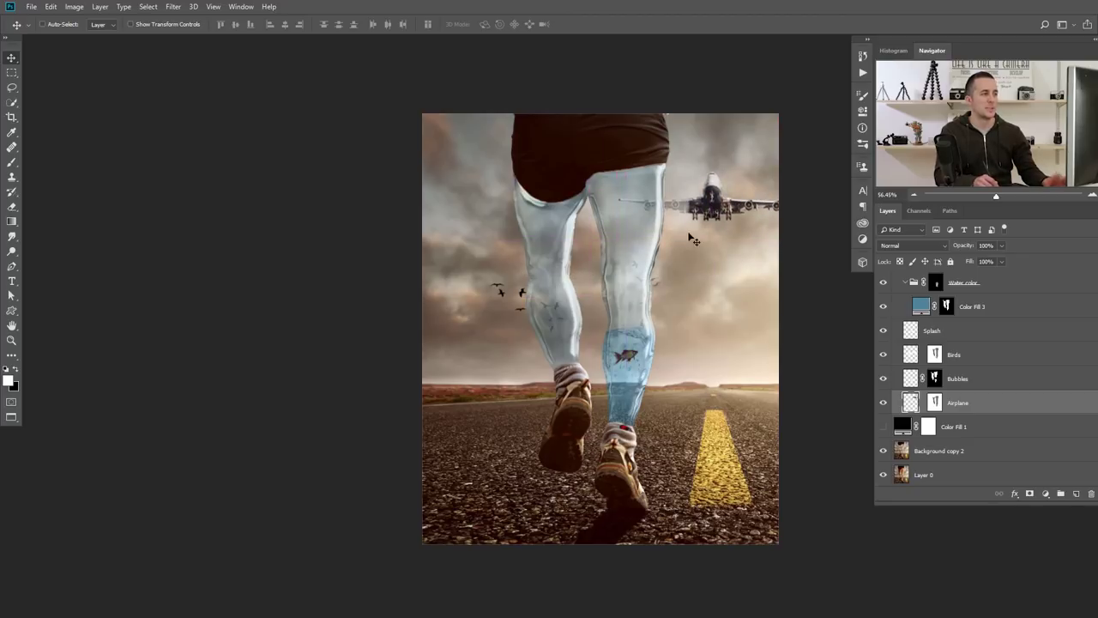
{"action": "scroll", "coordinate": [693, 240], "scroll_direction": "down", "scroll_amount": 3}
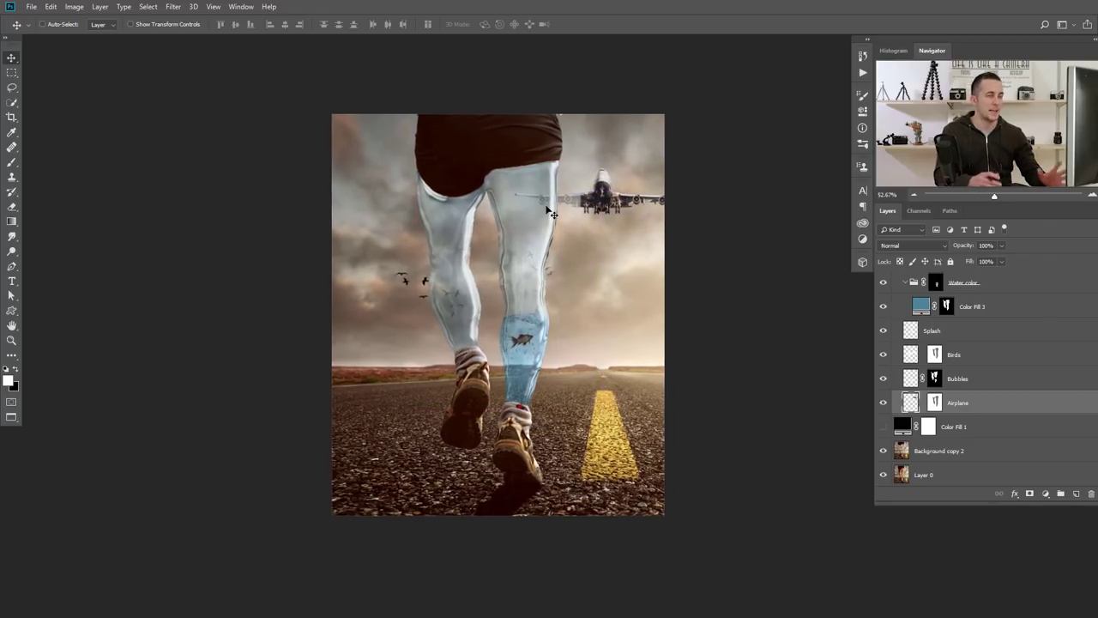